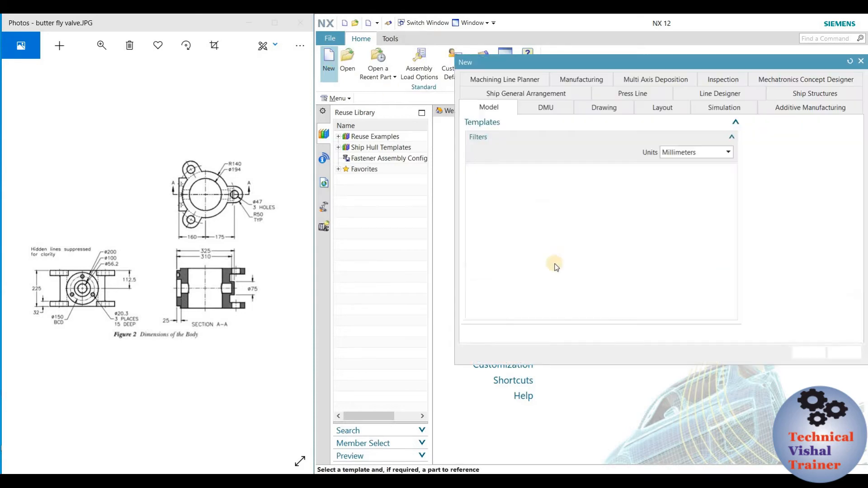
- Create a new part from the Model template in millimetres, with the file name body.prt
{"action": "left_click_drag", "start_coordinate": [514, 348], "coordinate": [471, 345]}
{"action": "type", "text": "body.prt"}
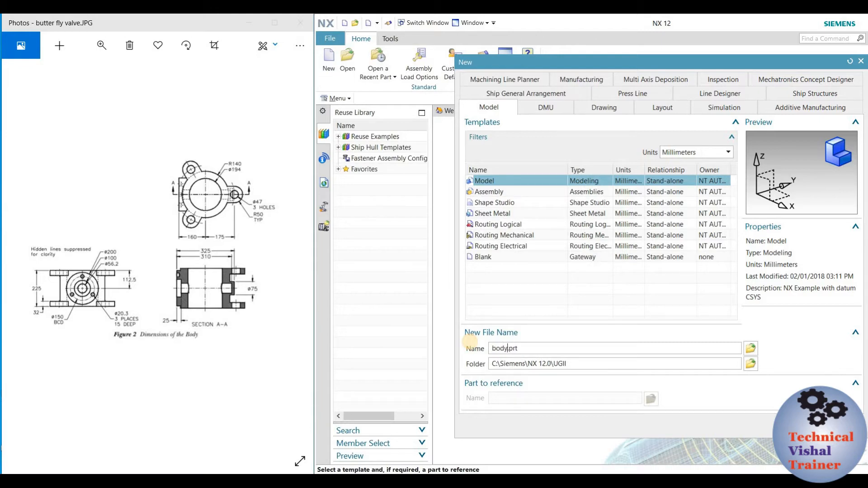
{"action": "left_click", "coordinate": [729, 152]}
{"action": "left_click", "coordinate": [693, 162]}
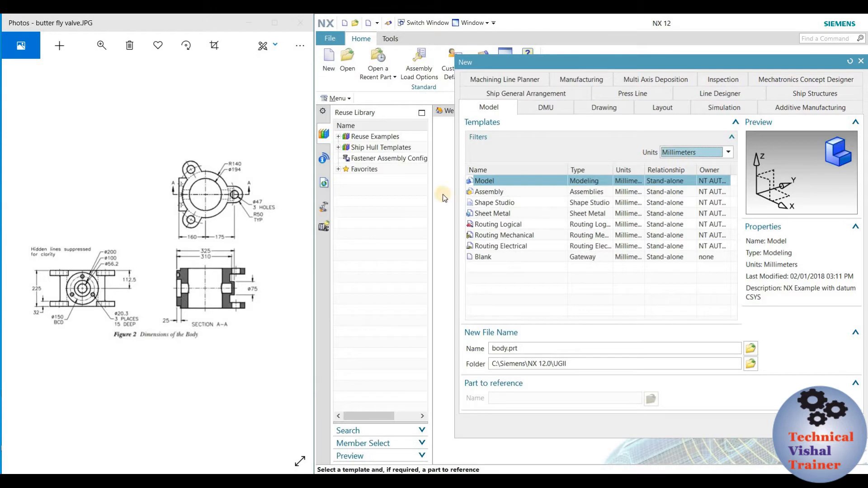
{"action": "left_click", "coordinate": [486, 182]}
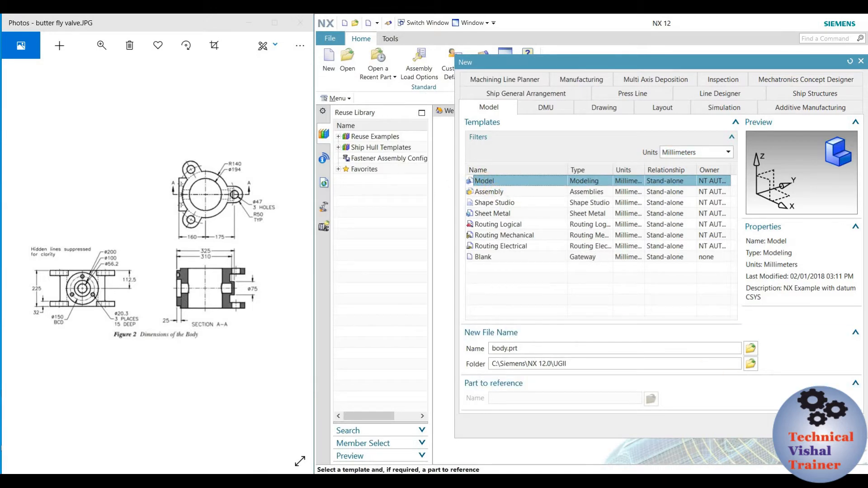
{"action": "left_click", "coordinate": [801, 426]}
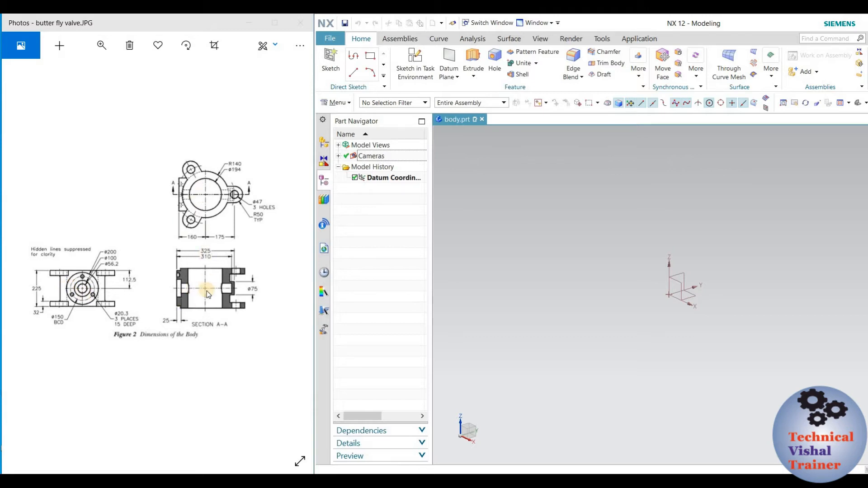
- Create three fixed datum planes on the XC-YC, YC-ZC and XC-ZC planes at 0 mm distance
{"action": "left_click", "coordinate": [458, 76]}
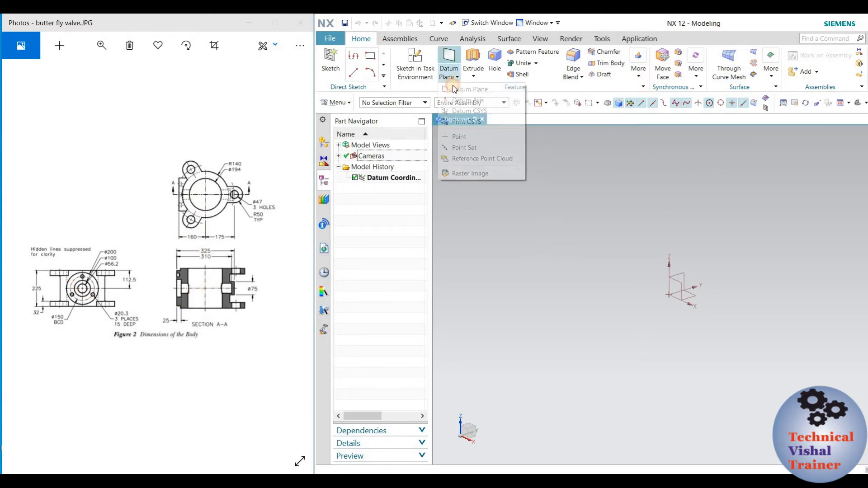
{"action": "left_click", "coordinate": [596, 236]}
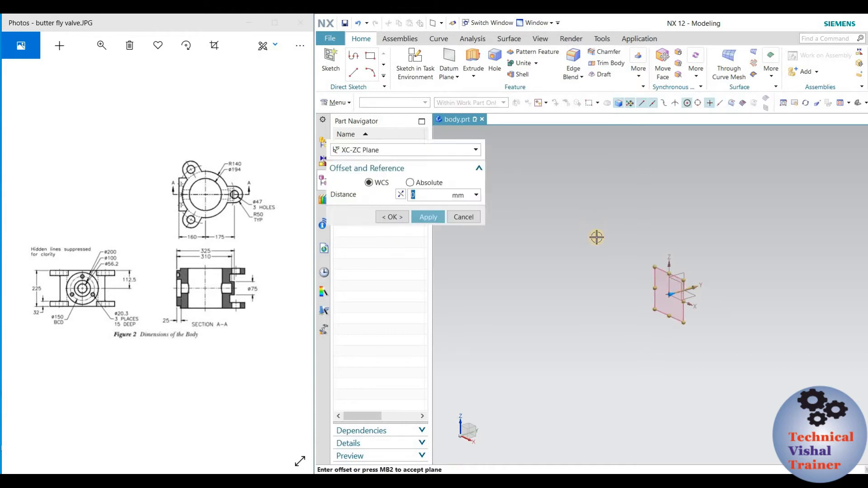
{"action": "left_click", "coordinate": [354, 142]}
{"action": "left_click", "coordinate": [374, 272]}
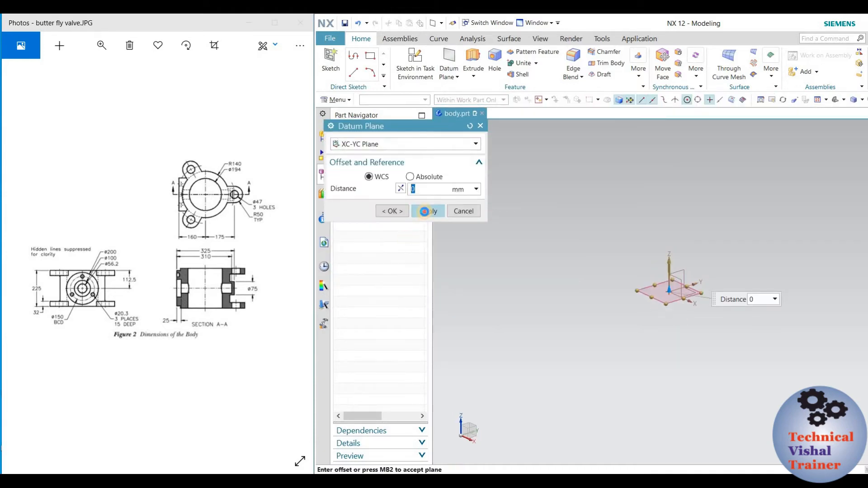
{"action": "left_click", "coordinate": [387, 145]}
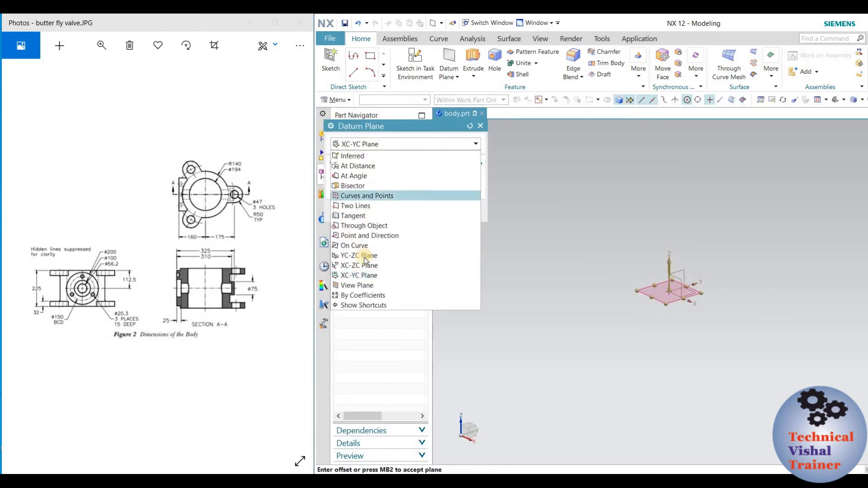
{"action": "left_click", "coordinate": [362, 252]}
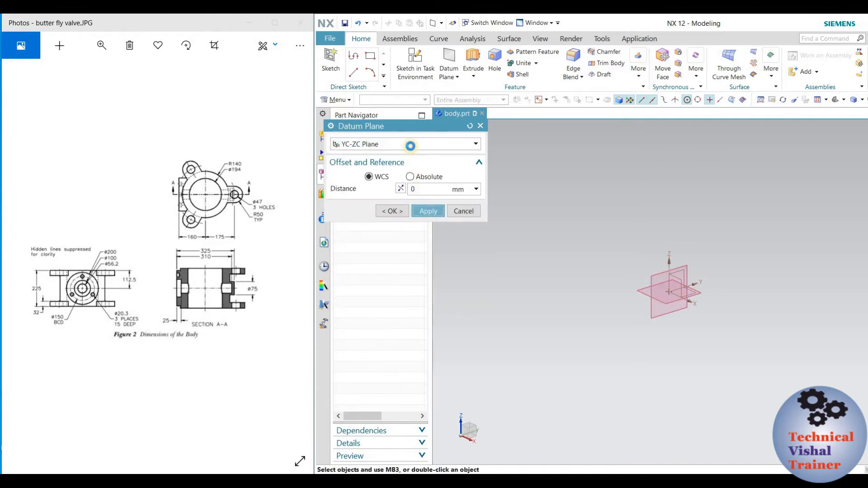
{"action": "left_click", "coordinate": [407, 143]}
{"action": "left_click", "coordinate": [377, 266]}
{"action": "left_click", "coordinate": [428, 211]}
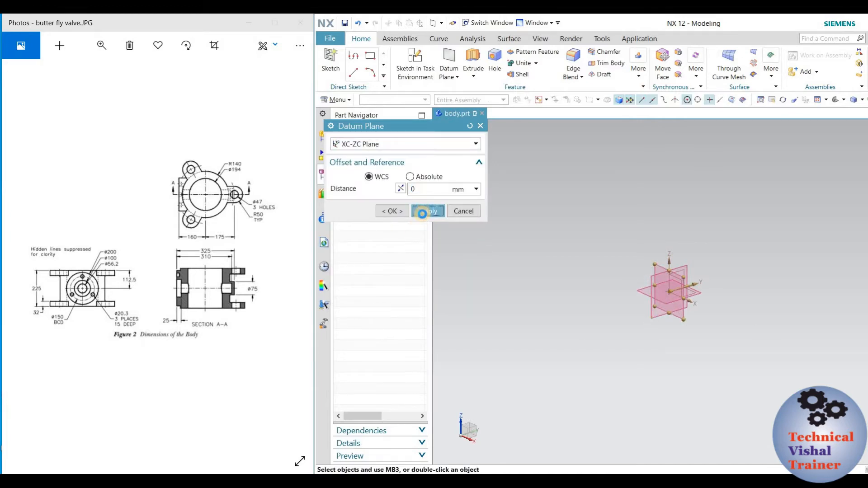
{"action": "left_click", "coordinate": [462, 212]}
- Start a task-environment sketch on the XC-YC datum plane and turn off Continuous Auto Dimensioning
{"action": "middle_click_drag", "start_coordinate": [631, 237], "coordinate": [645, 248]}
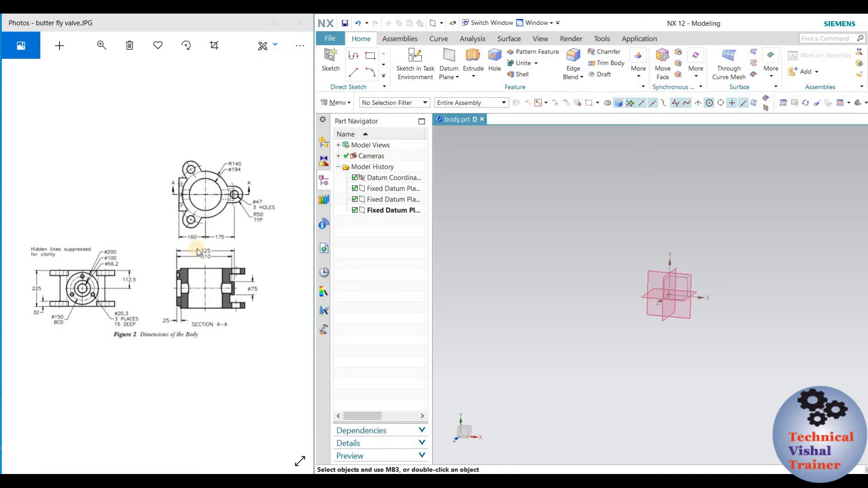
{"action": "middle_click_drag", "start_coordinate": [699, 249], "coordinate": [704, 247]}
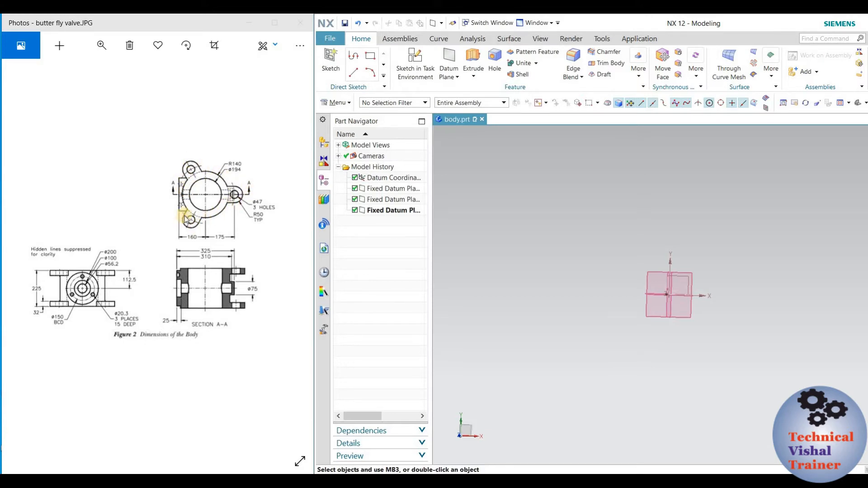
{"action": "left_click", "coordinate": [415, 63]}
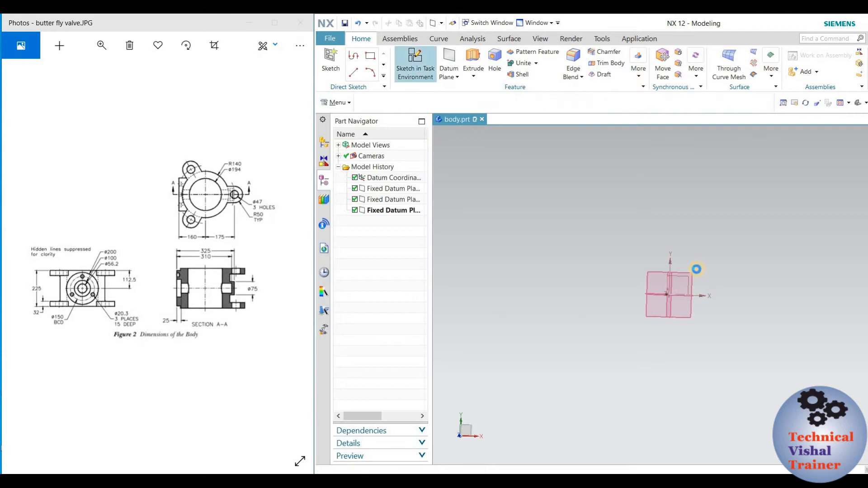
{"action": "left_click", "coordinate": [691, 271]}
{"action": "left_click", "coordinate": [429, 254]}
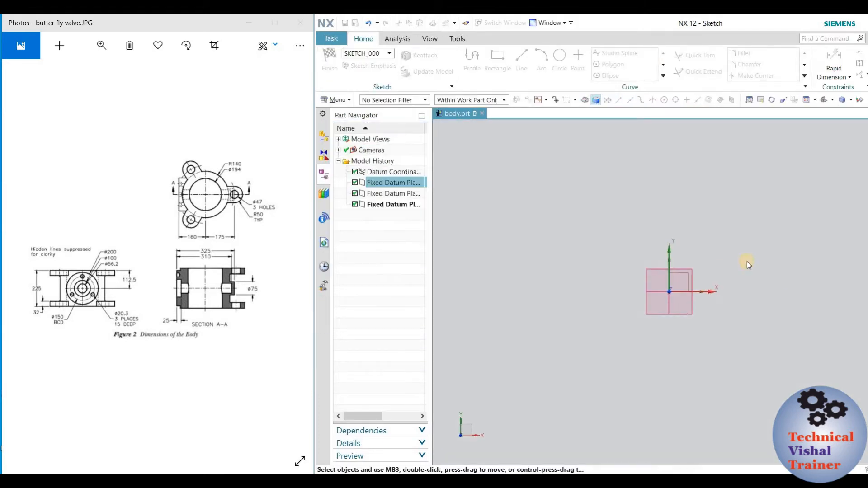
{"action": "left_click", "coordinate": [468, 64]}
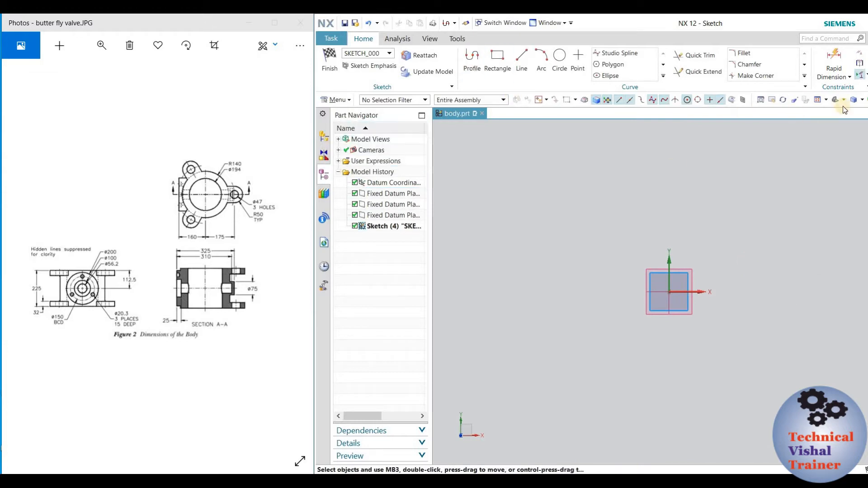
{"action": "left_click", "coordinate": [866, 75]}
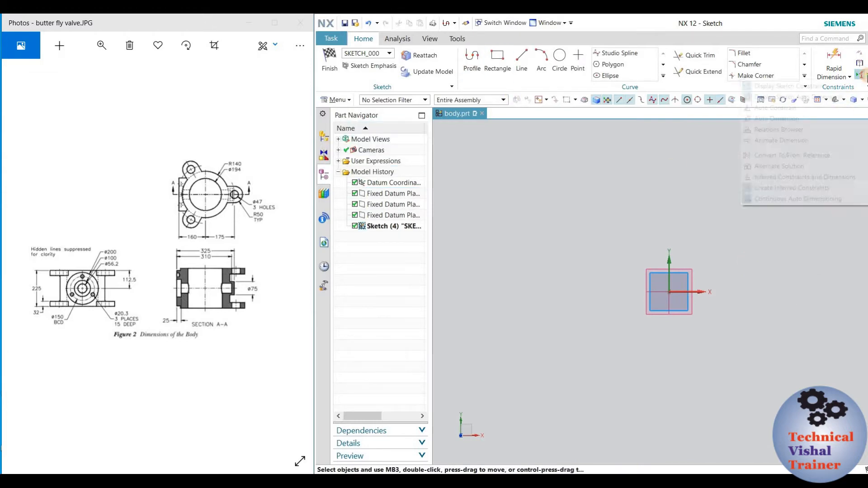
{"action": "left_click", "coordinate": [784, 195]}
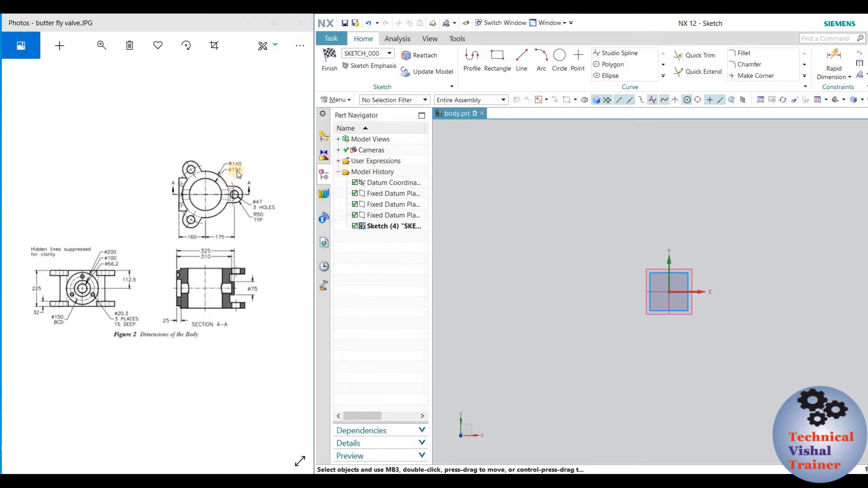
- Sketch a circle about 108 mm in diameter centred on the sketch origin
{"action": "left_click", "coordinate": [559, 59]}
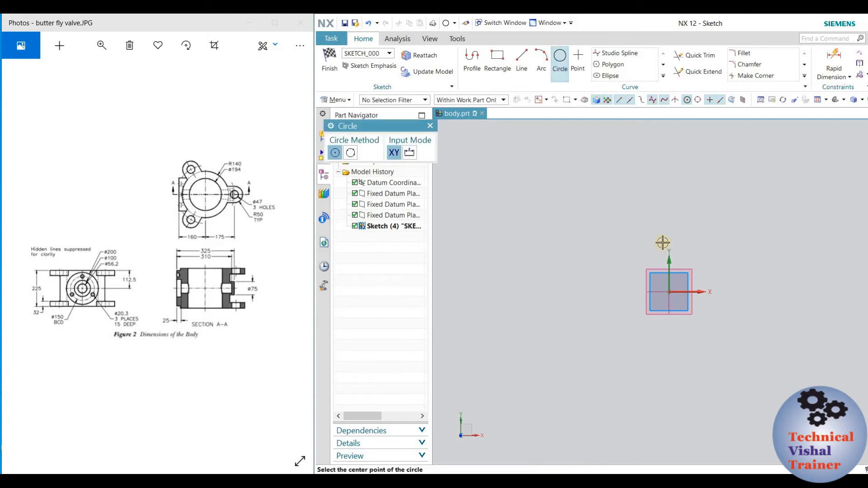
{"action": "left_click", "coordinate": [669, 292]}
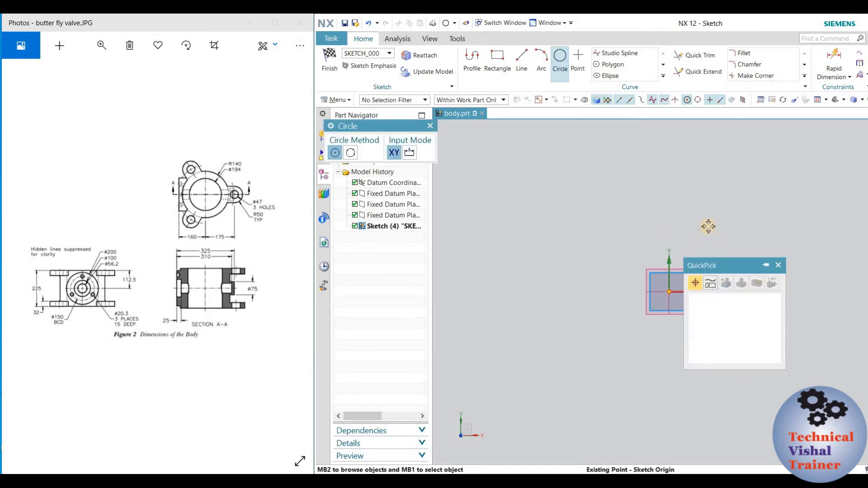
{"action": "left_click", "coordinate": [727, 297]}
{"action": "left_click", "coordinate": [722, 244]}
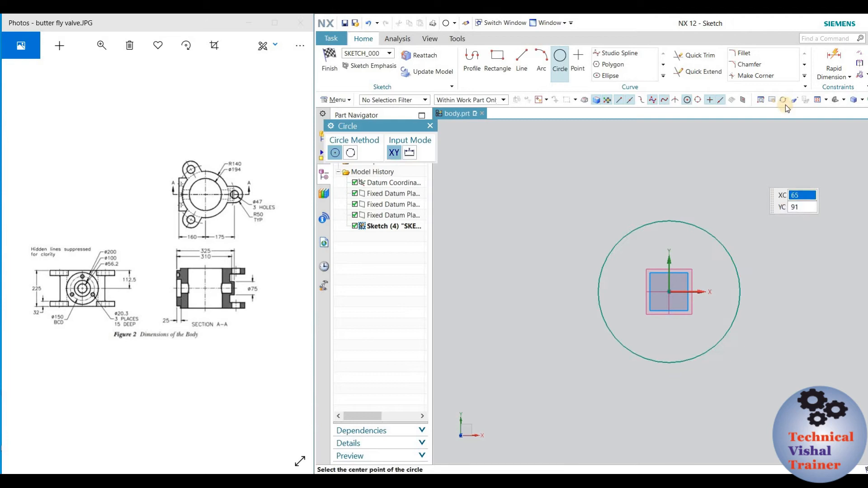
{"action": "key", "text": "Escape"}
- Dimension the circle's diameter as 194 mm and place the dimension text inside the circle
{"action": "left_click", "coordinate": [691, 225]}
{"action": "left_click", "coordinate": [730, 192]}
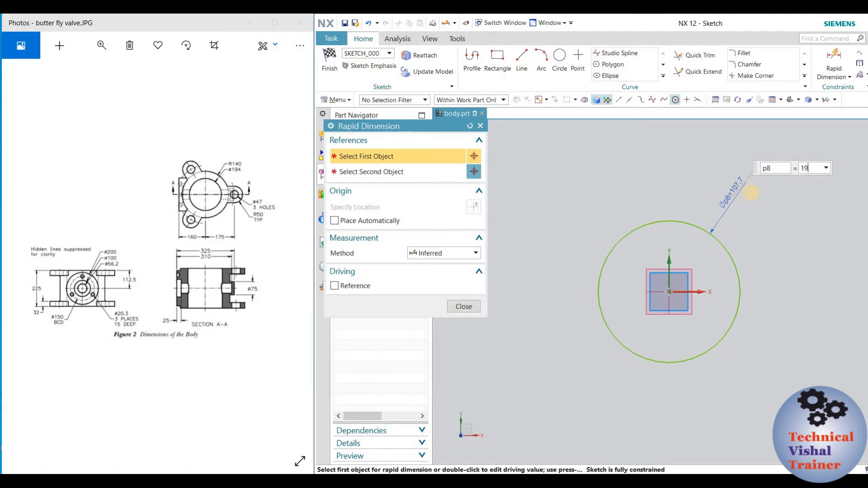
{"action": "key", "text": "Return"}
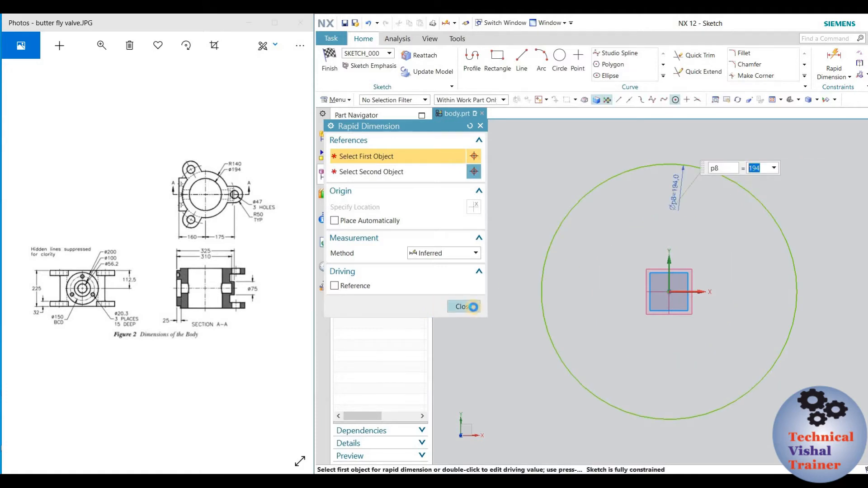
{"action": "left_click", "coordinate": [473, 307]}
{"action": "left_click_drag", "start_coordinate": [676, 189], "coordinate": [730, 224]}
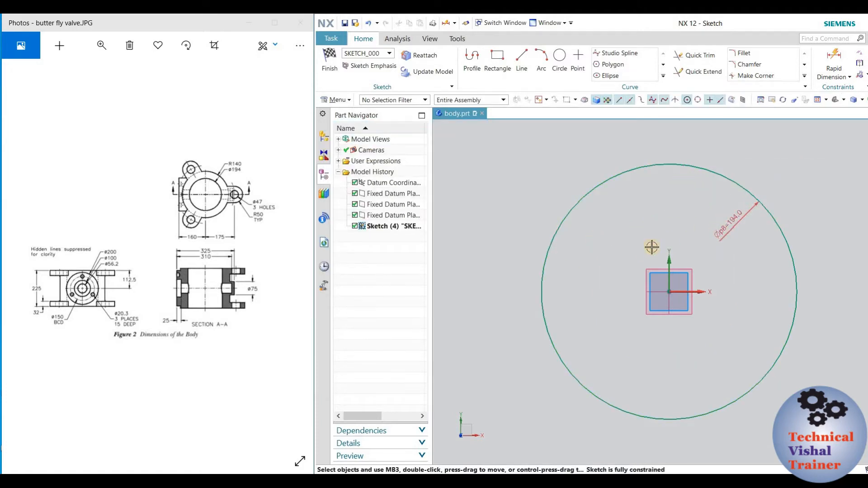
{"action": "scroll", "coordinate": [651, 247], "scroll_direction": "down", "scroll_amount": 2}
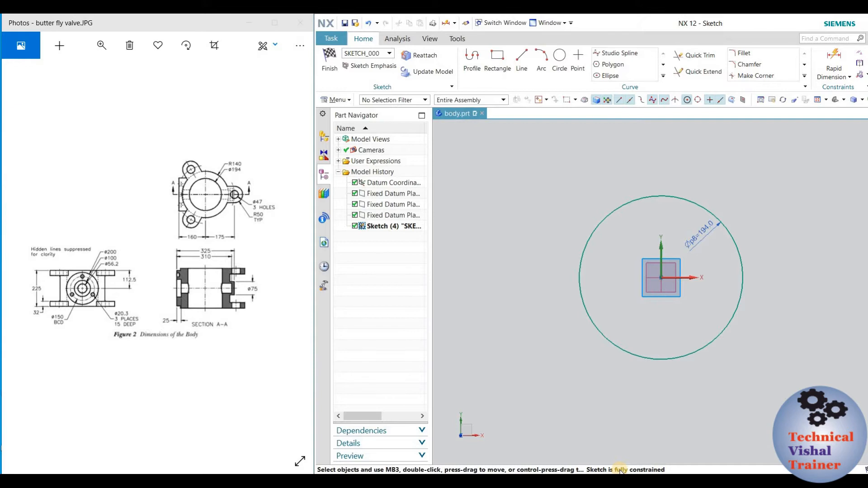
{"action": "left_click_drag", "start_coordinate": [708, 229], "coordinate": [701, 246]}
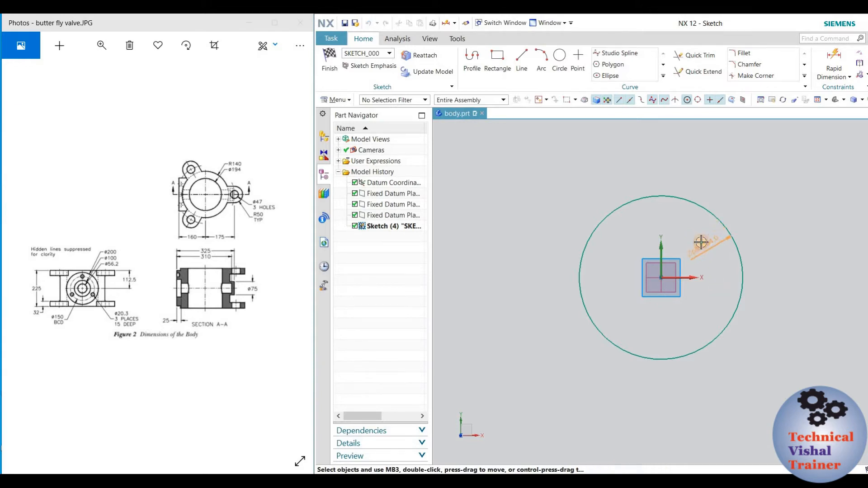
{"action": "left_click", "coordinate": [826, 64]}
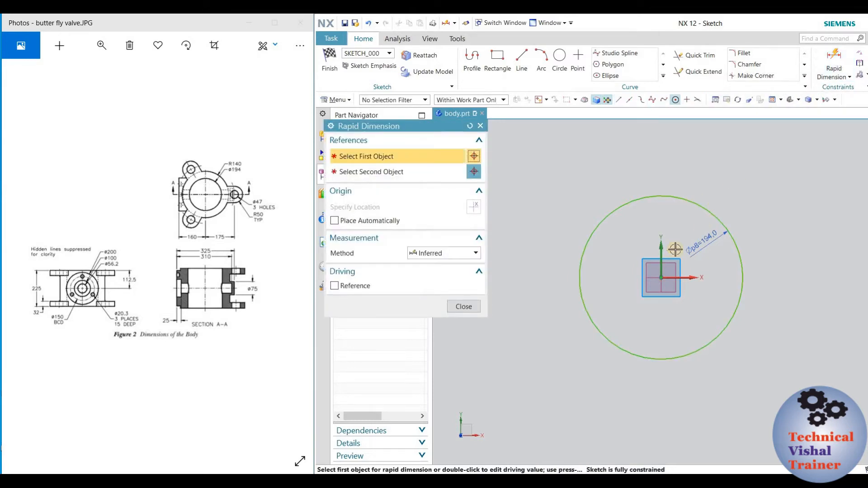
{"action": "left_click", "coordinate": [462, 307]}
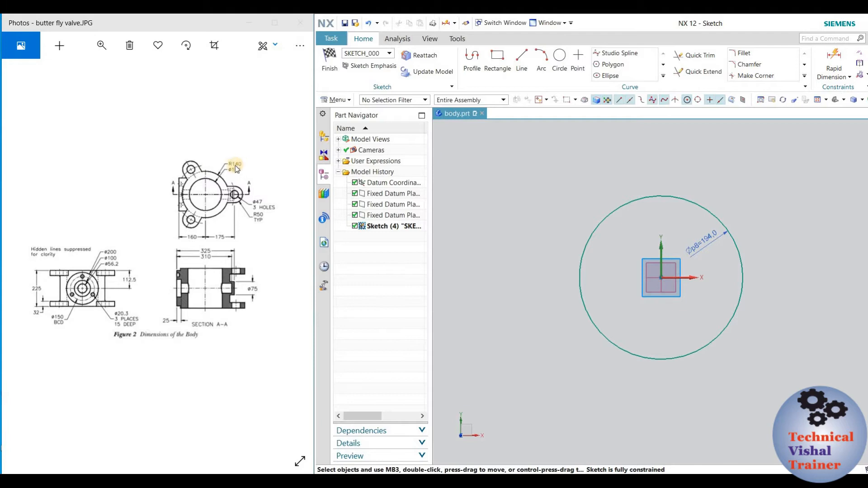
- Sketch a larger concentric circle with a radius of about 118 mm around the first one
{"action": "left_click", "coordinate": [560, 59]}
{"action": "left_click", "coordinate": [661, 277]}
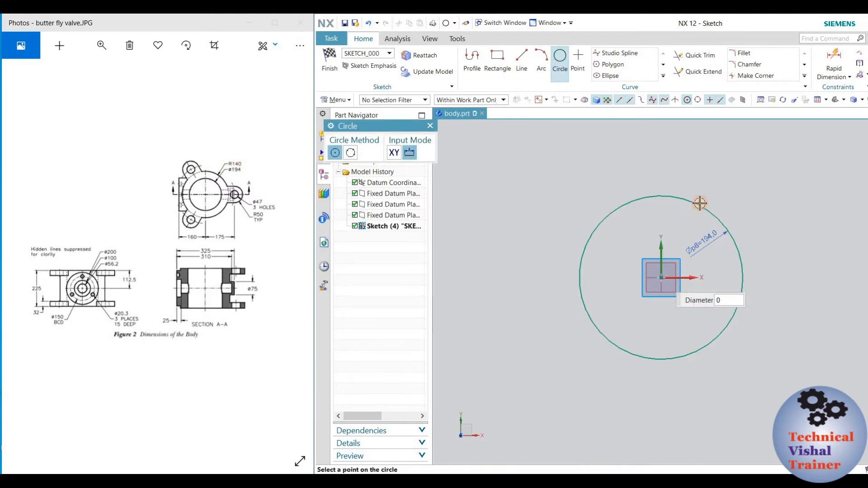
{"action": "left_click", "coordinate": [702, 186]}
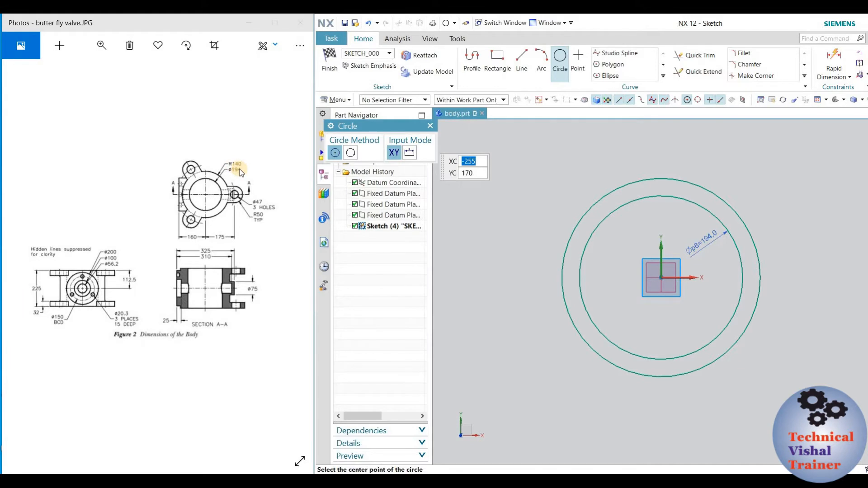
- Add a radial dimension of 140 mm to the outer circle and reposition its text outside the circle
{"action": "left_click", "coordinate": [849, 77]}
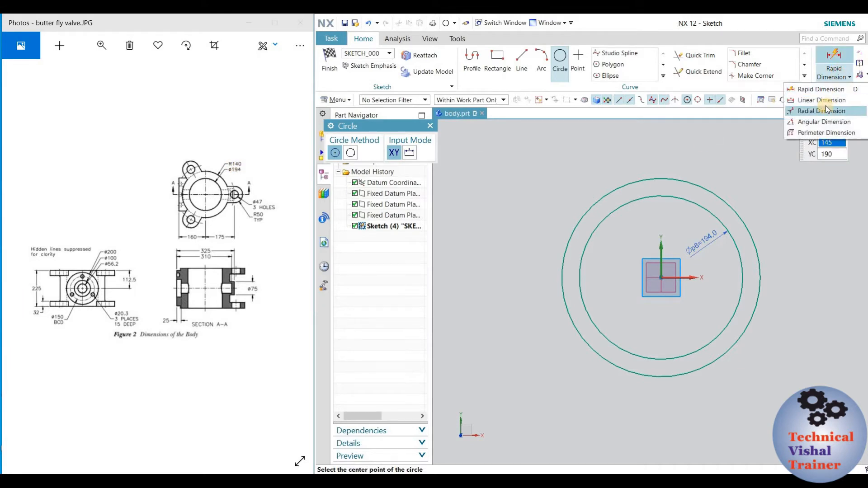
{"action": "left_click", "coordinate": [821, 111]}
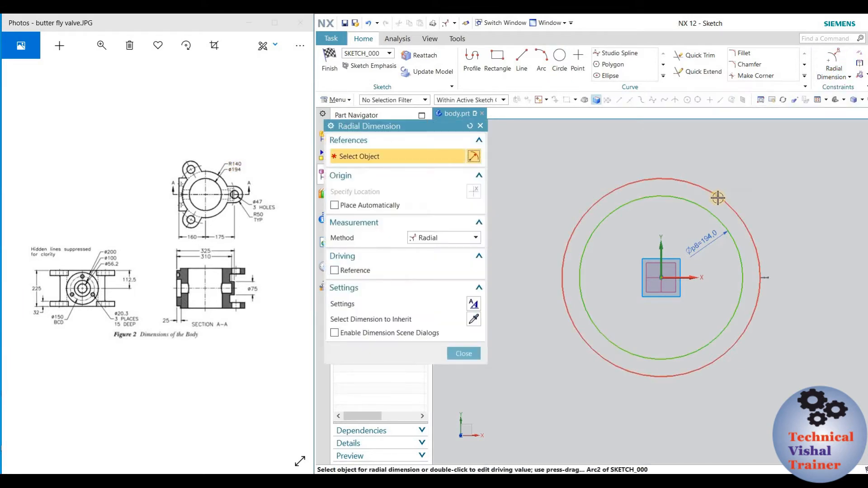
{"action": "left_click", "coordinate": [779, 166]}
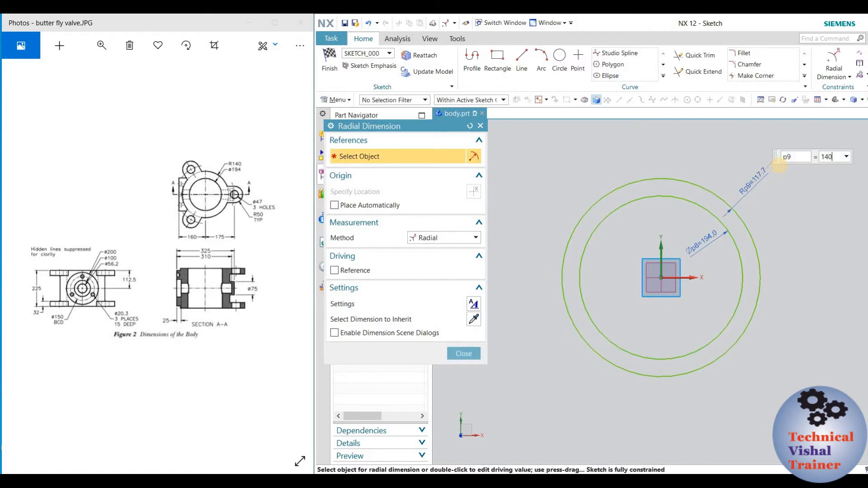
{"action": "key", "text": "Return"}
{"action": "left_click", "coordinate": [463, 354]}
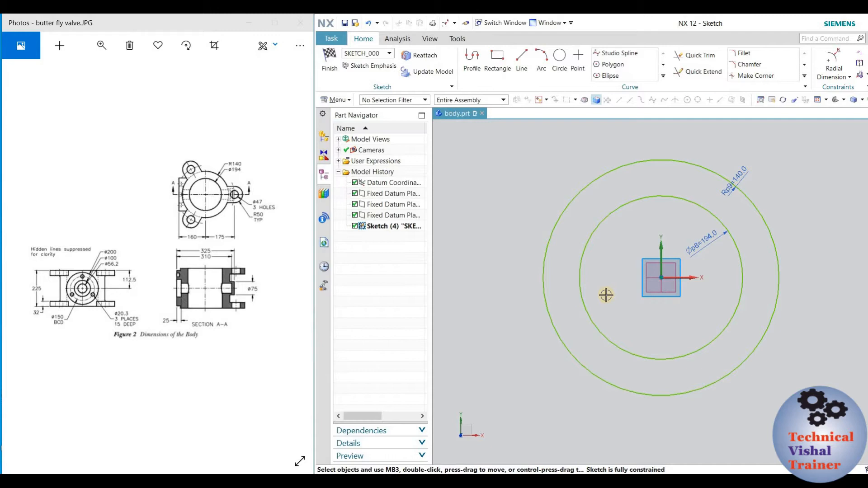
{"action": "scroll", "coordinate": [594, 304], "scroll_direction": "down", "scroll_amount": 1}
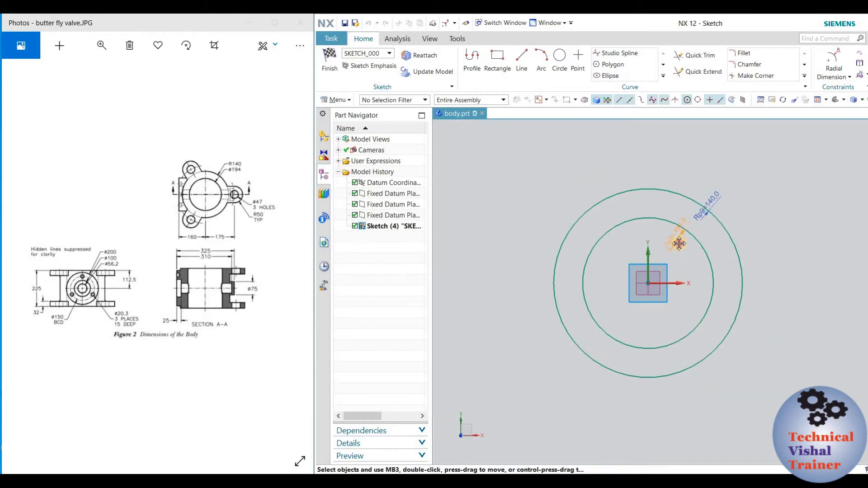
{"action": "left_click_drag", "start_coordinate": [716, 196], "coordinate": [727, 205]}
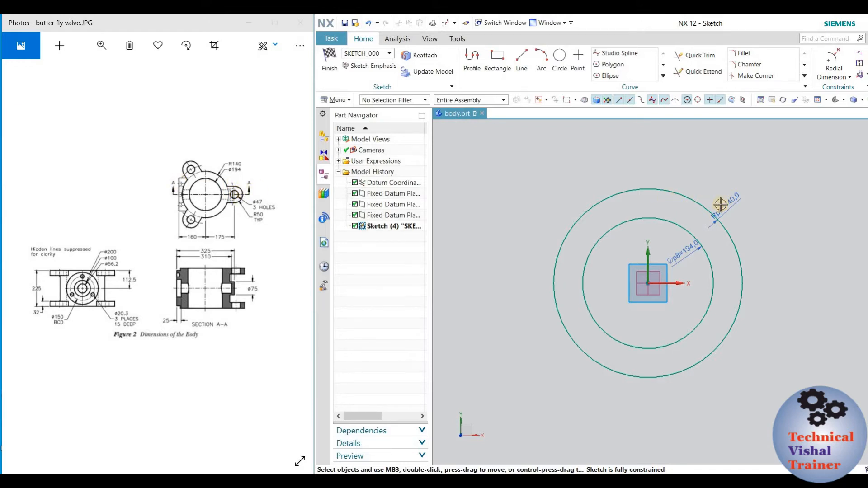
- Move the 140 mm radius text farther from its circle and sketch a circle about 54 mm in diameter outside it, beside the X axis
{"action": "left_click_drag", "start_coordinate": [736, 203], "coordinate": [722, 184]}
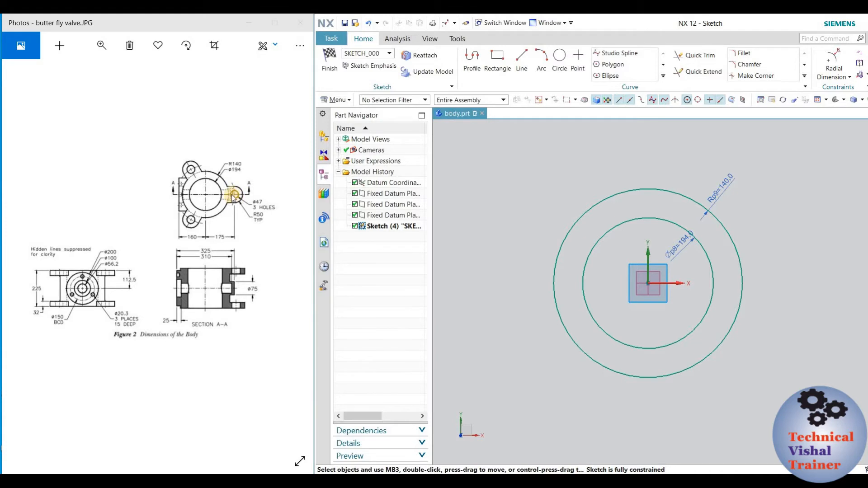
{"action": "left_click", "coordinate": [559, 59]}
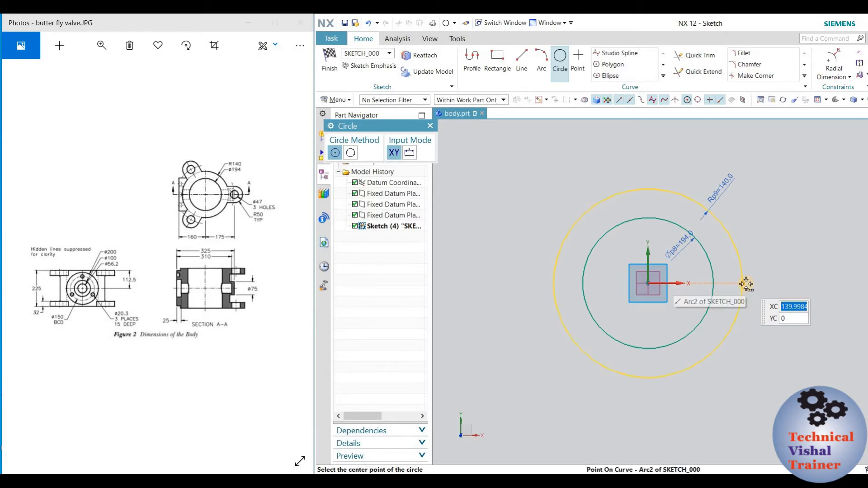
{"action": "left_click", "coordinate": [772, 281]}
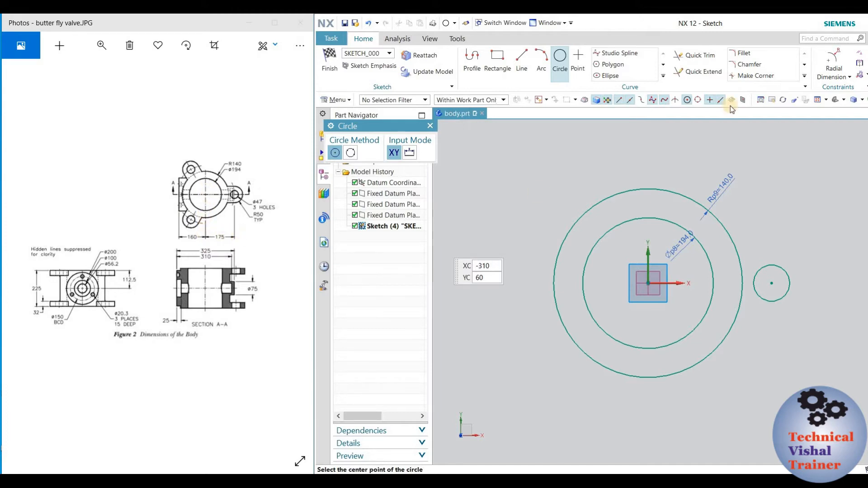
- Add a linear dimension of 175 mm between the sketch origin and the small circle's centre, placed below the circle
{"action": "left_click", "coordinate": [837, 77]}
{"action": "left_click", "coordinate": [813, 100]}
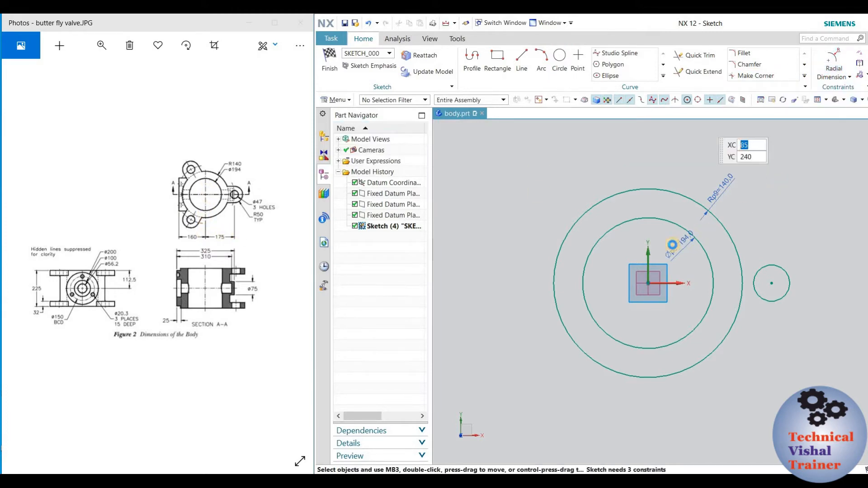
{"action": "left_click", "coordinate": [771, 284]}
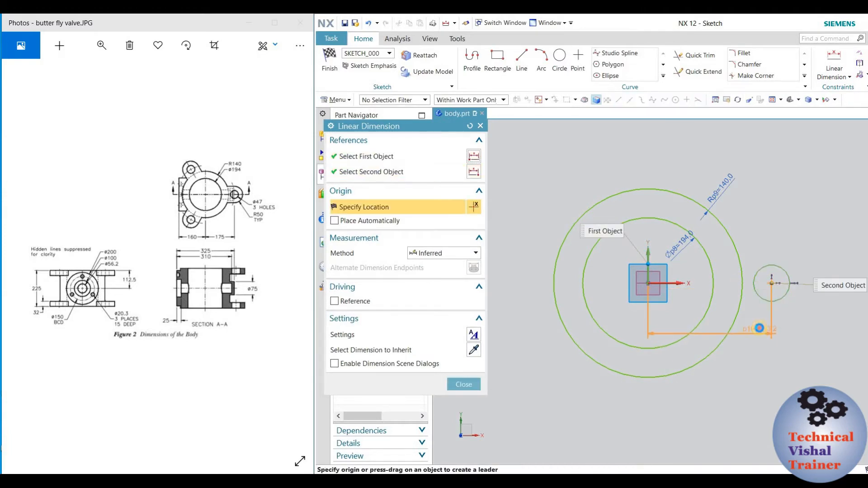
{"action": "left_click", "coordinate": [759, 328]}
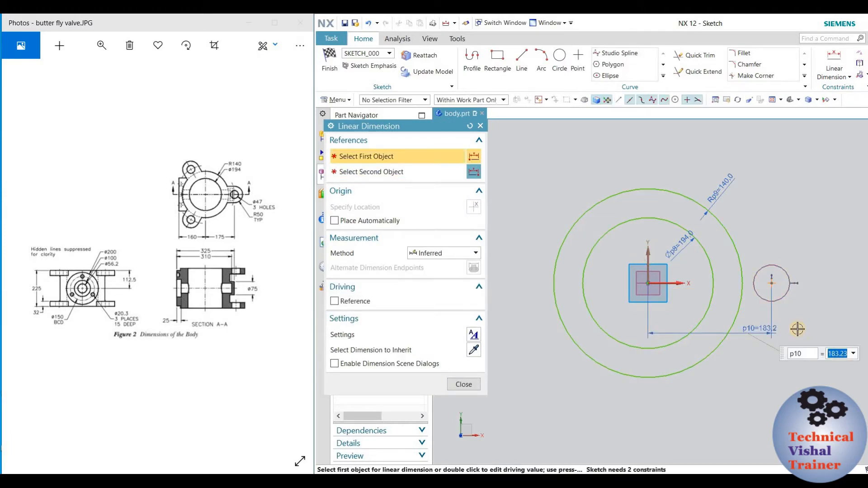
{"action": "type", "text": "175"}
{"action": "key", "text": "Return"}
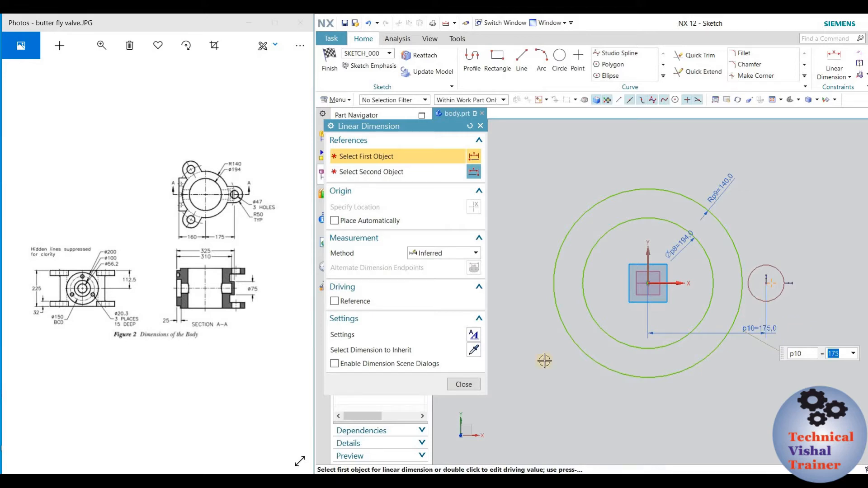
{"action": "left_click", "coordinate": [463, 384]}
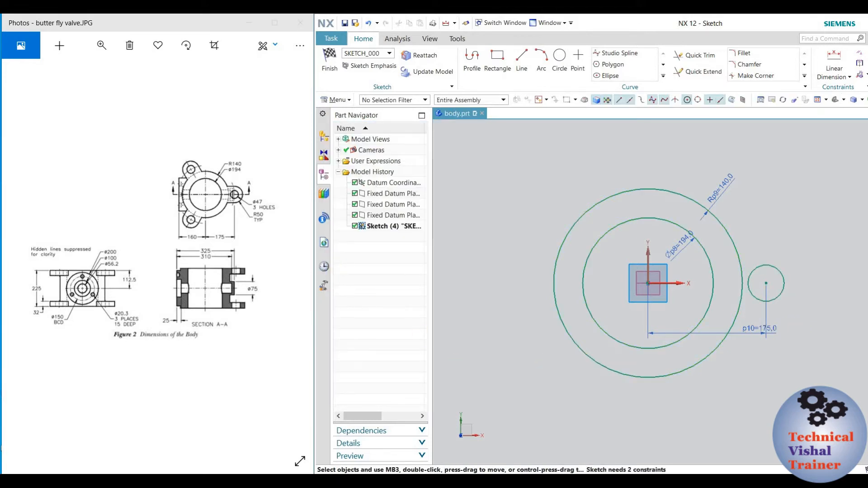
{"action": "left_click", "coordinate": [766, 284]}
{"action": "left_click", "coordinate": [841, 76]}
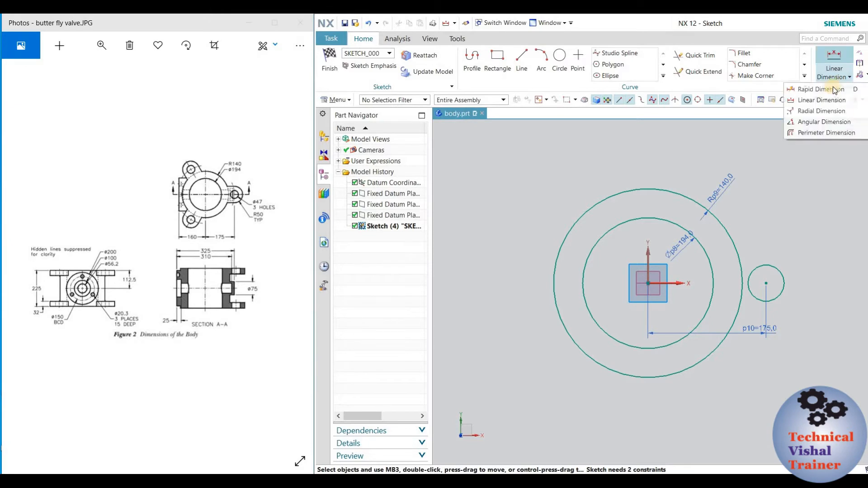
{"action": "left_click", "coordinate": [831, 89]}
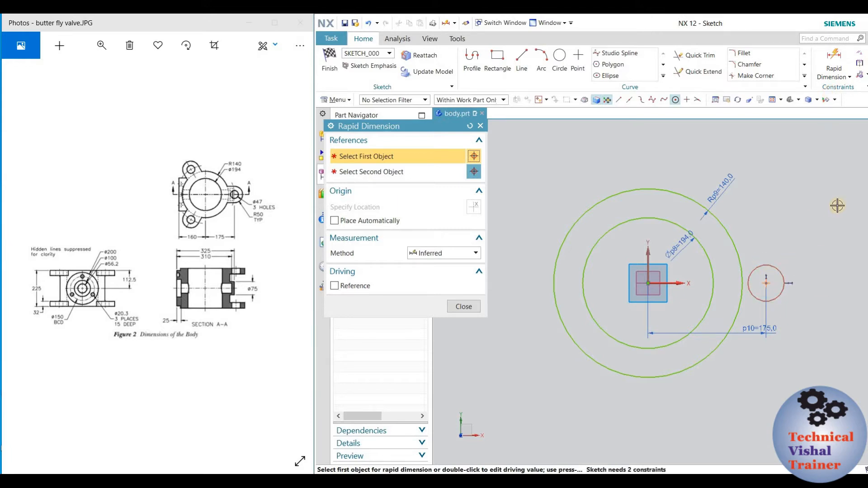
{"action": "scroll", "coordinate": [806, 289], "scroll_direction": "up", "scroll_amount": 4}
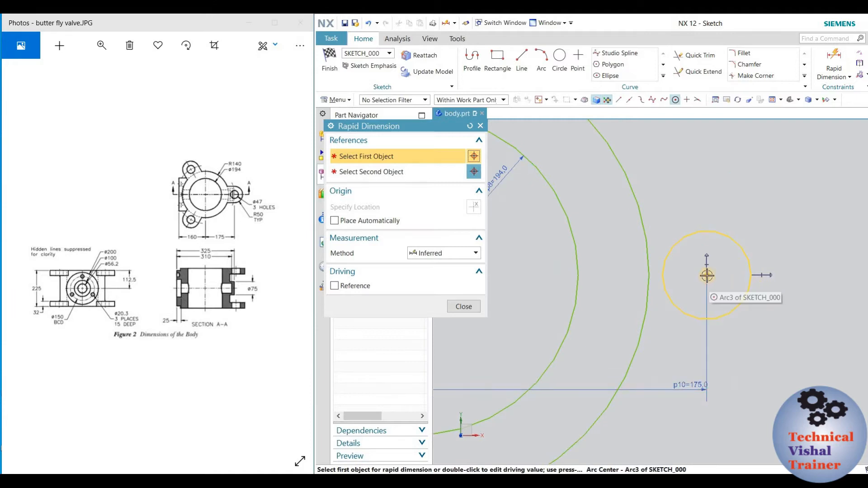
{"action": "scroll", "coordinate": [707, 275], "scroll_direction": "down", "scroll_amount": 3}
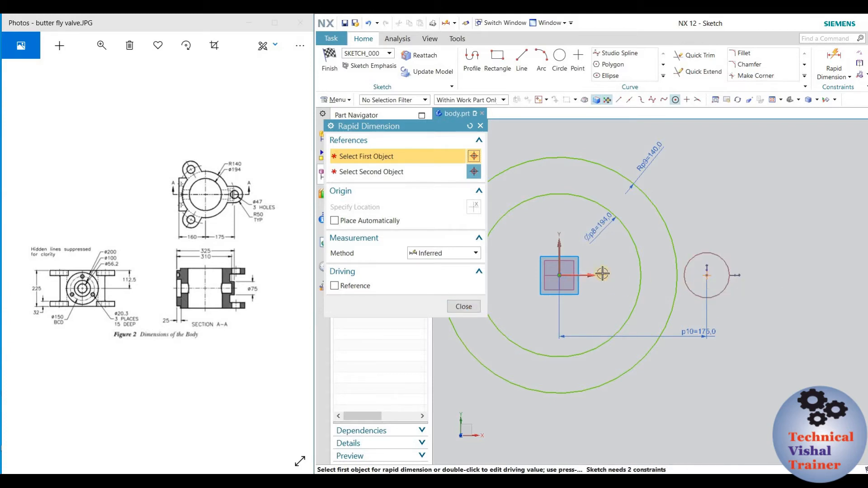
{"action": "scroll", "coordinate": [748, 277], "scroll_direction": "up", "scroll_amount": 3}
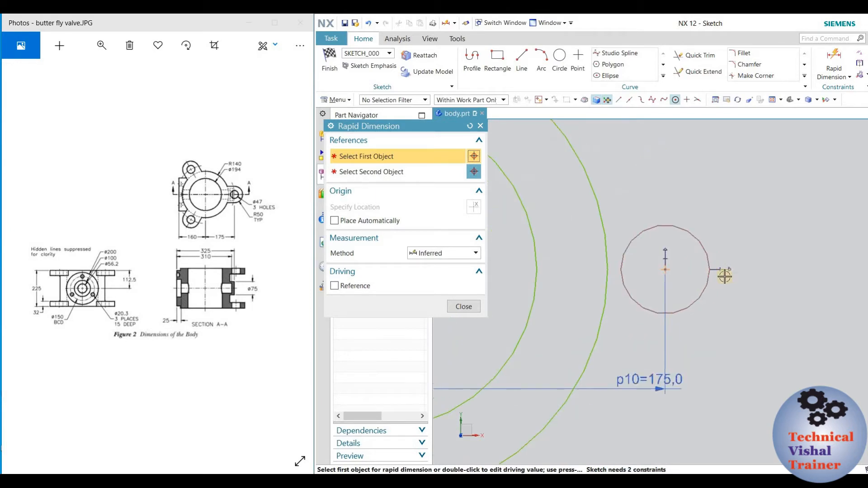
{"action": "scroll", "coordinate": [732, 271], "scroll_direction": "down", "scroll_amount": 2}
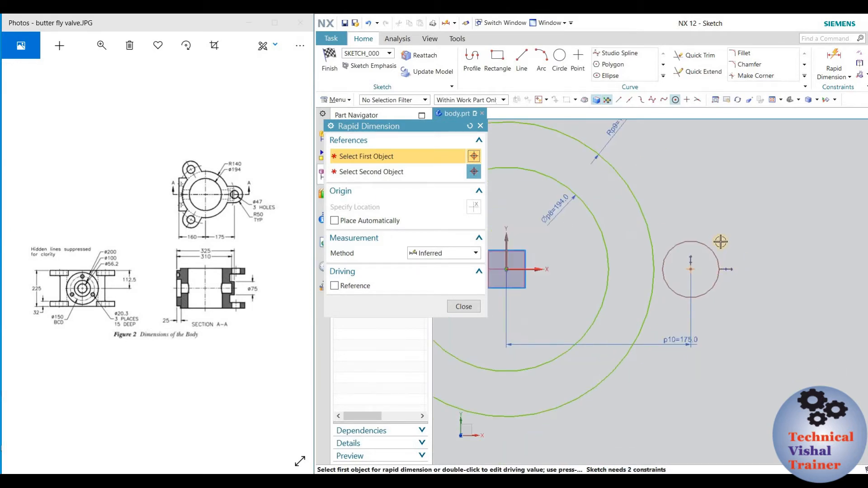
{"action": "left_click", "coordinate": [463, 307]}
{"action": "scroll", "coordinate": [722, 267], "scroll_direction": "down", "scroll_amount": 2}
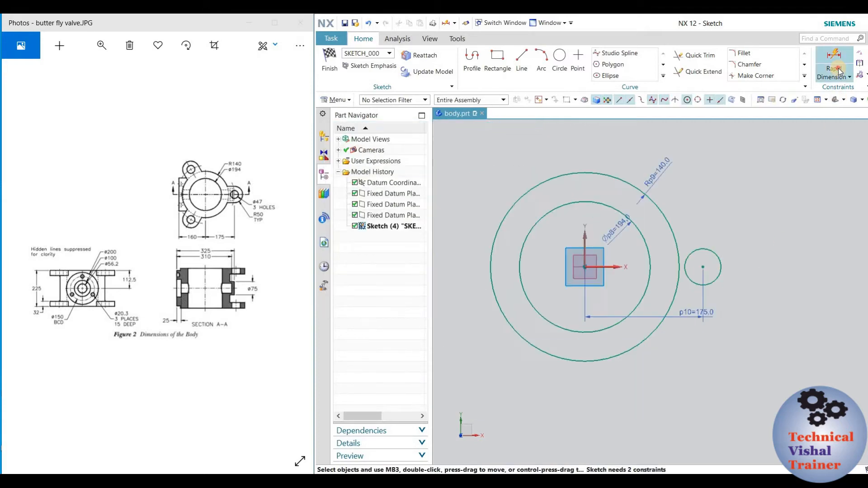
- Constrain the small circle's centre to lie on the sketch's X axis with a Point on Curve constraint
{"action": "left_click", "coordinate": [849, 77]}
{"action": "left_click", "coordinate": [859, 54]}
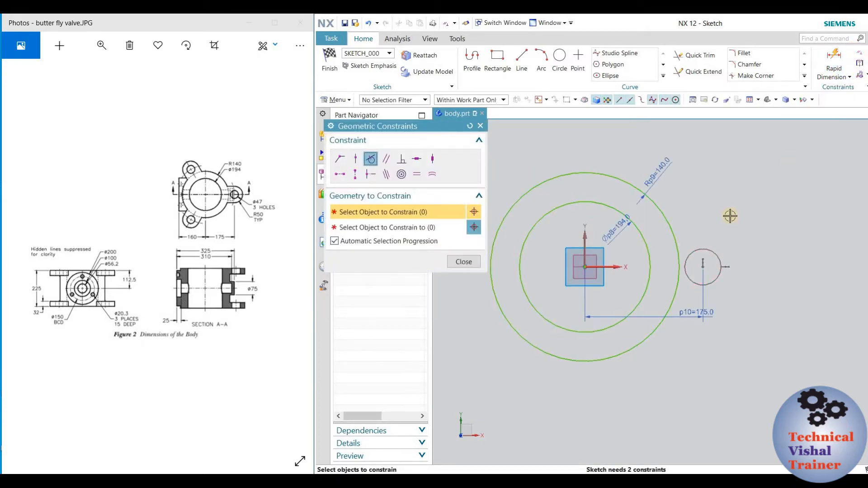
{"action": "left_click", "coordinate": [355, 159]}
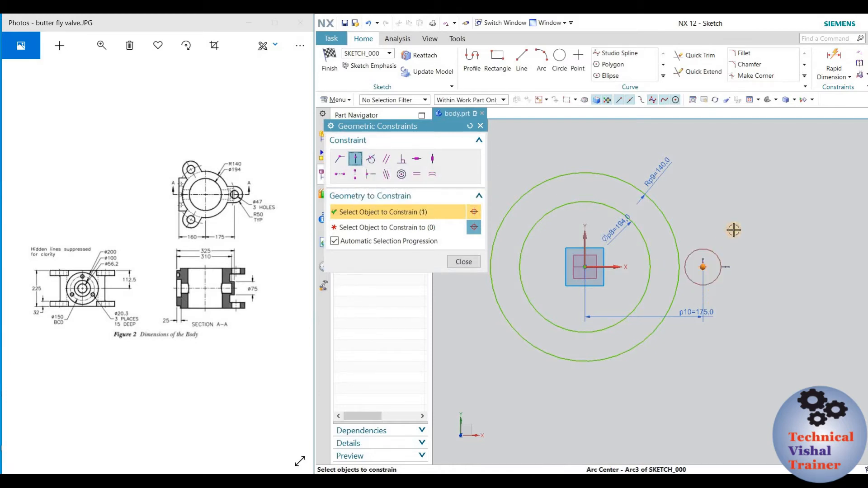
{"action": "left_click", "coordinate": [703, 267]}
{"action": "left_click", "coordinate": [617, 266]}
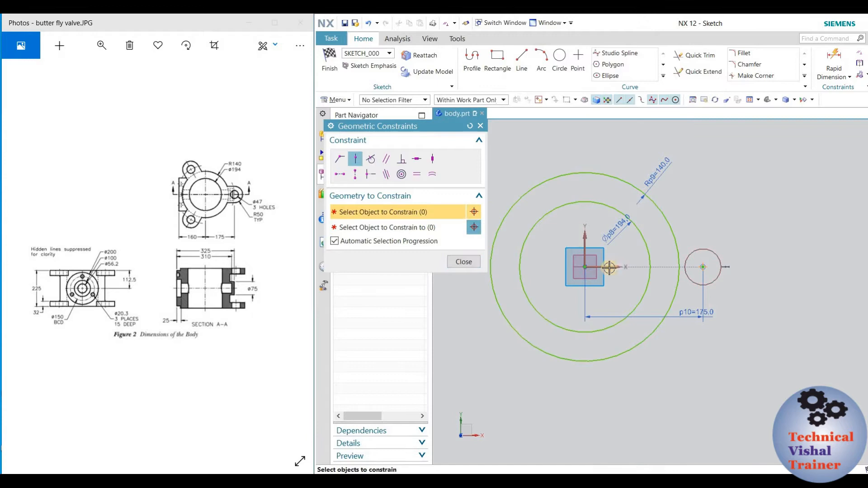
{"action": "left_click", "coordinate": [463, 263]}
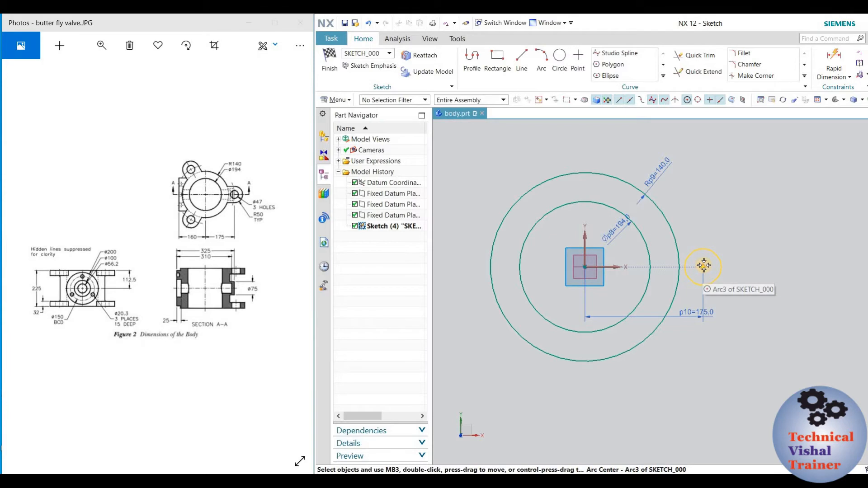
- Dimension the small circle's diameter as 47 mm, with the text outside the circle
{"action": "left_click", "coordinate": [834, 56]}
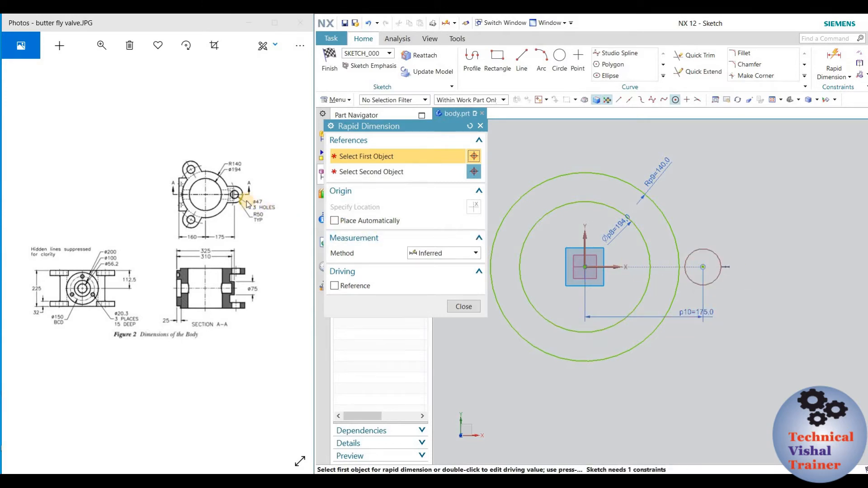
{"action": "left_click", "coordinate": [716, 254]}
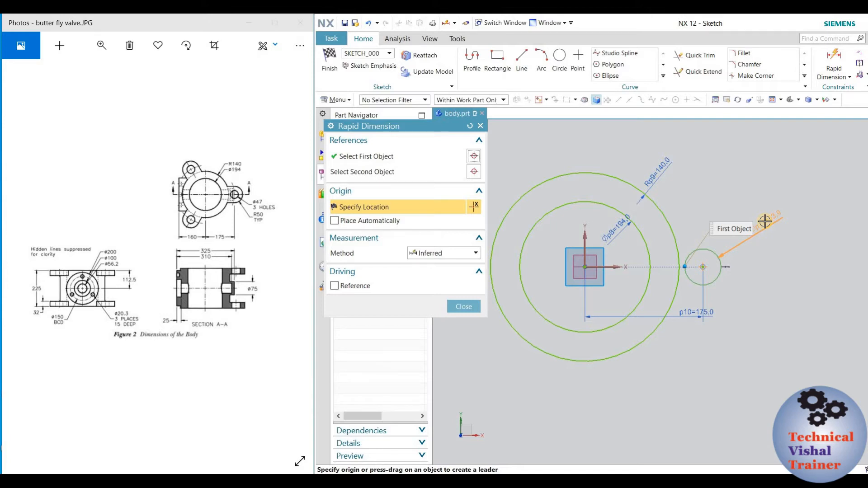
{"action": "left_click", "coordinate": [764, 221]}
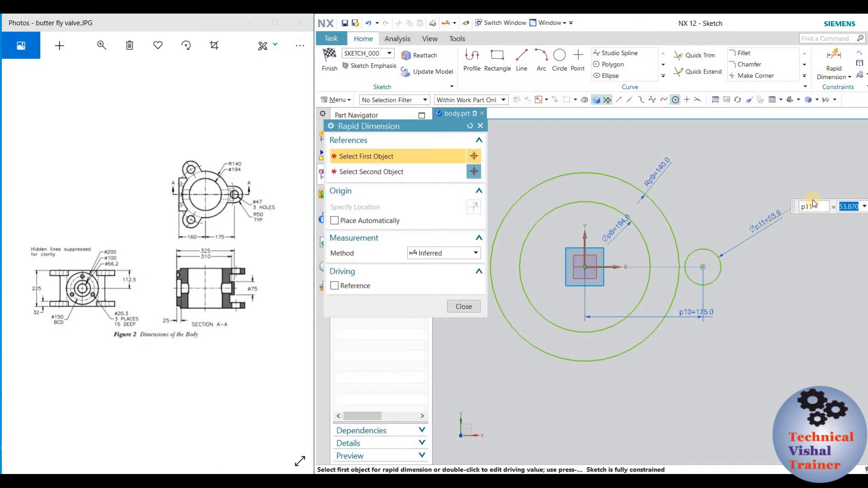
{"action": "type", "text": "47"}
{"action": "key", "text": "Return"}
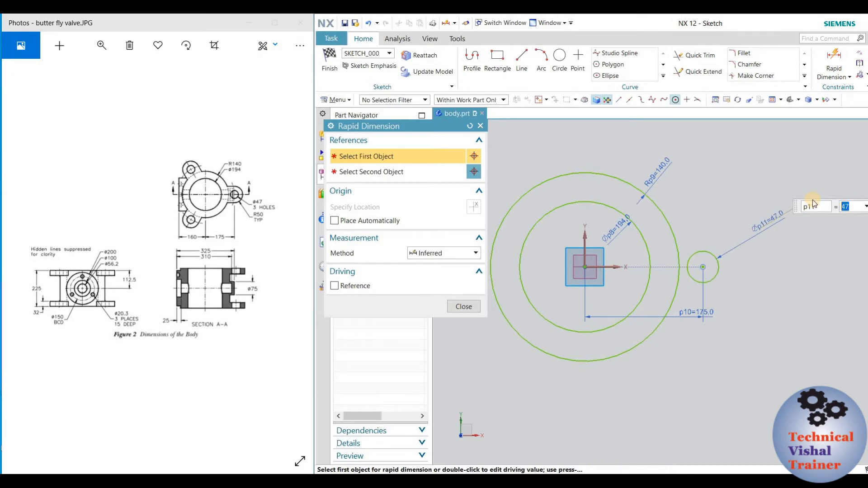
{"action": "left_click", "coordinate": [467, 308]}
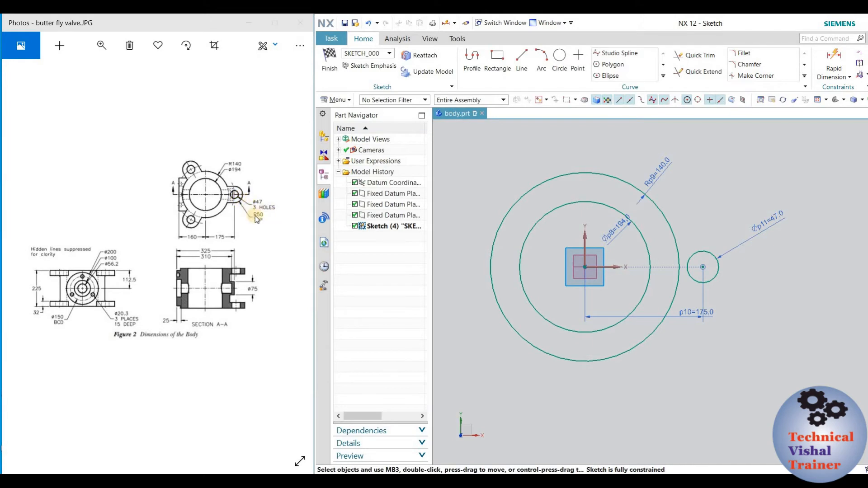
- Sketch a circle about 94 mm in diameter concentric with the 47 mm hole circle
{"action": "left_click", "coordinate": [560, 59]}
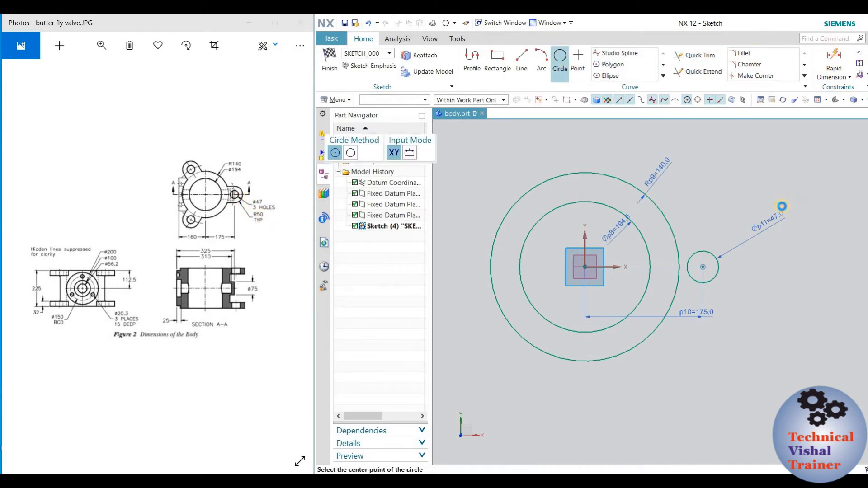
{"action": "left_click", "coordinate": [703, 267]}
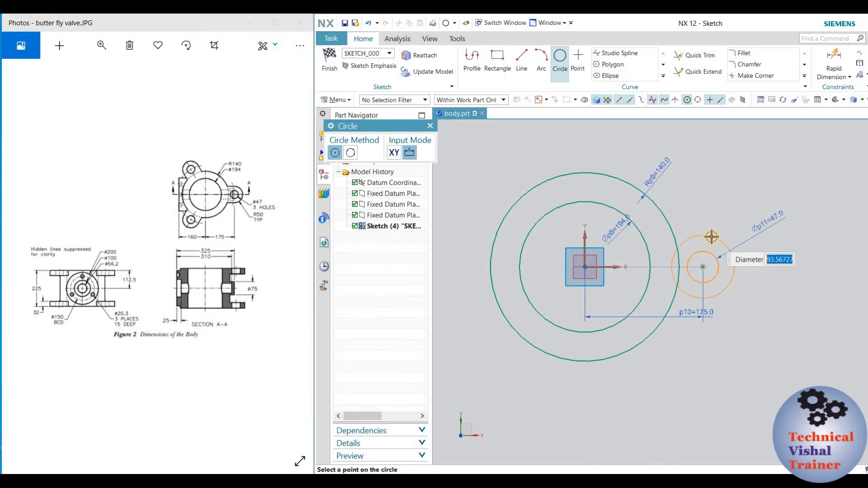
{"action": "left_click", "coordinate": [713, 236]}
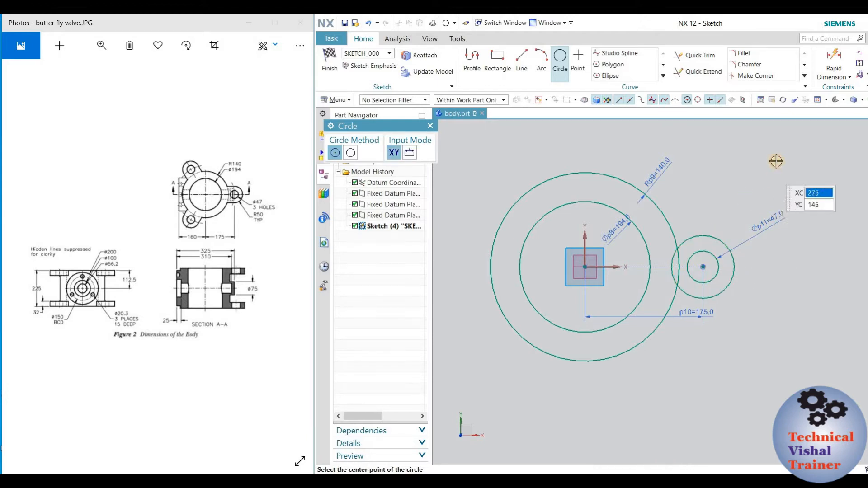
- Dimension the circle around the 47 mm hole with a diameter of 100 mm, placing the text outside it
{"action": "left_click", "coordinate": [825, 61]}
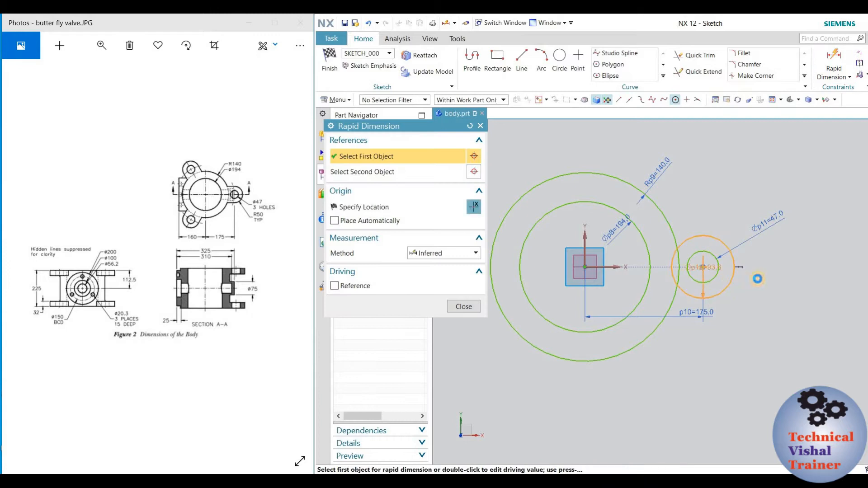
{"action": "left_click", "coordinate": [734, 280]}
{"action": "left_click", "coordinate": [778, 256]}
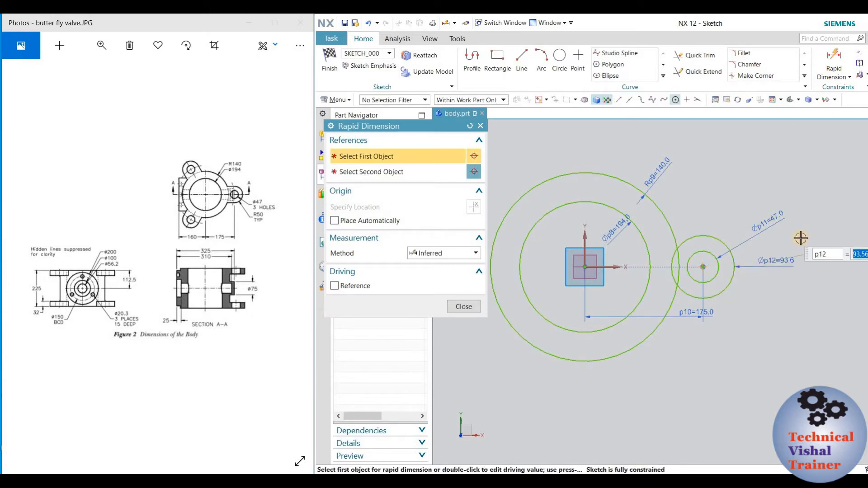
{"action": "left_click", "coordinate": [463, 301]}
{"action": "scroll", "coordinate": [786, 253], "scroll_direction": "up", "scroll_amount": 2}
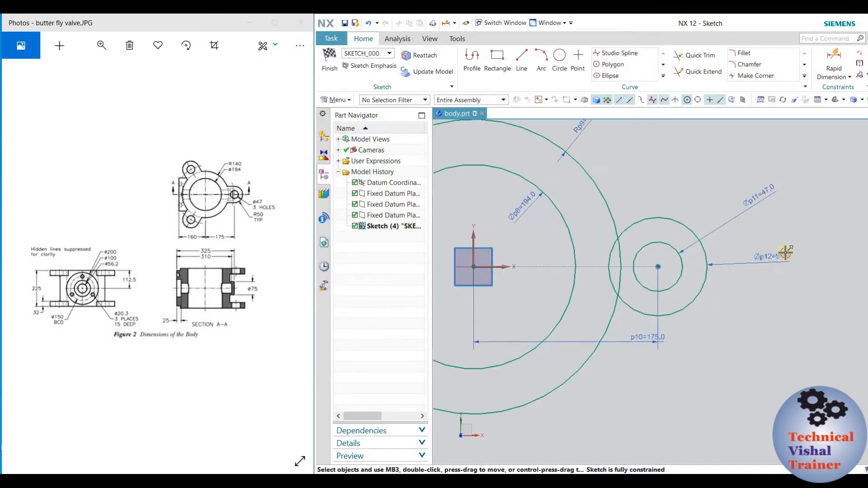
{"action": "left_click", "coordinate": [783, 255]}
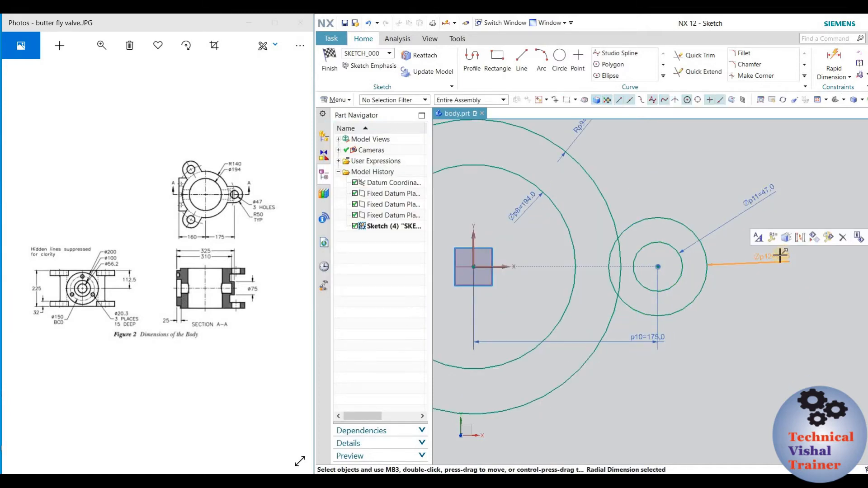
{"action": "double_click", "coordinate": [782, 256]}
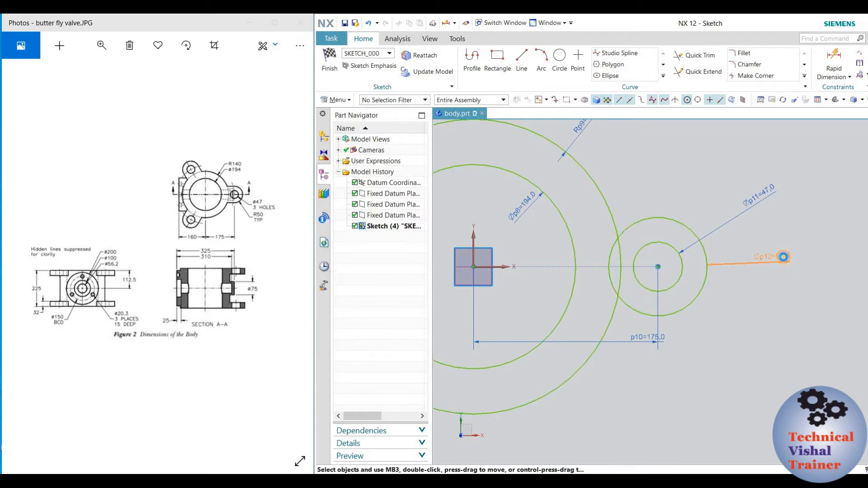
{"action": "type", "text": "100"}
{"action": "key", "text": "Return"}
{"action": "left_click", "coordinate": [469, 380]}
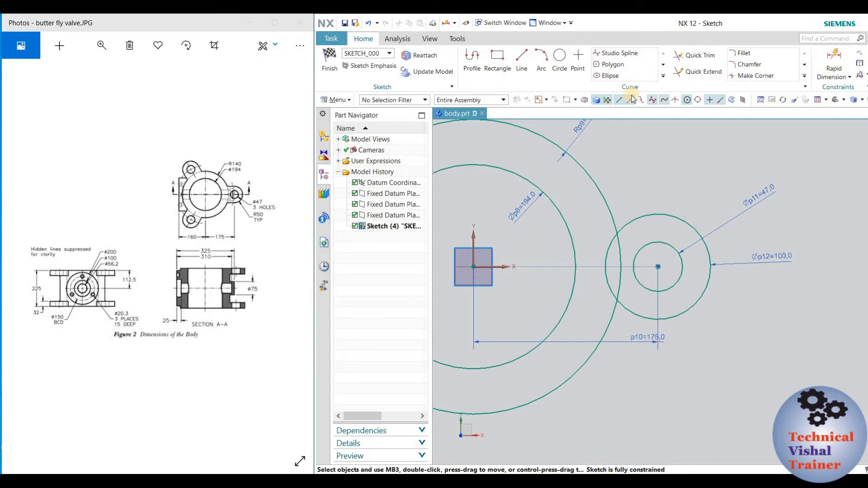
- Draw a 55 mm horizontal line at 180° from the uppermost point of the 100 mm circle toward the main body
{"action": "left_click", "coordinate": [522, 61]}
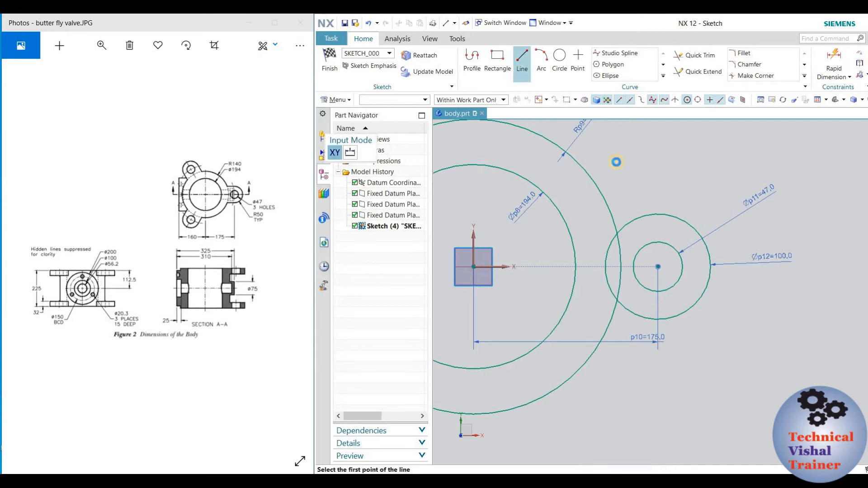
{"action": "left_click", "coordinate": [648, 216]}
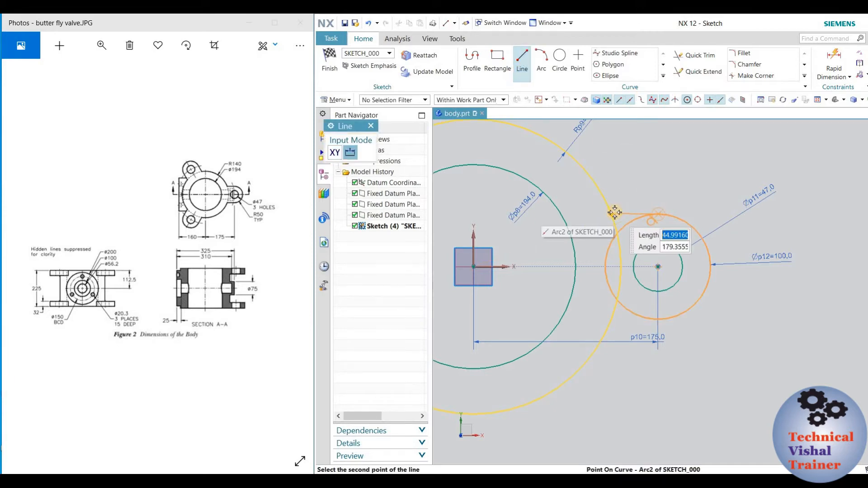
{"action": "type", "text": "55"}
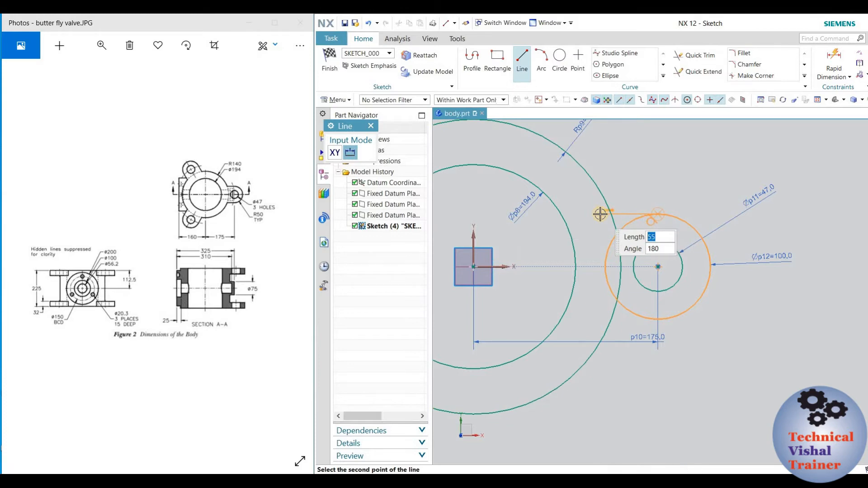
{"action": "key", "text": "Return"}
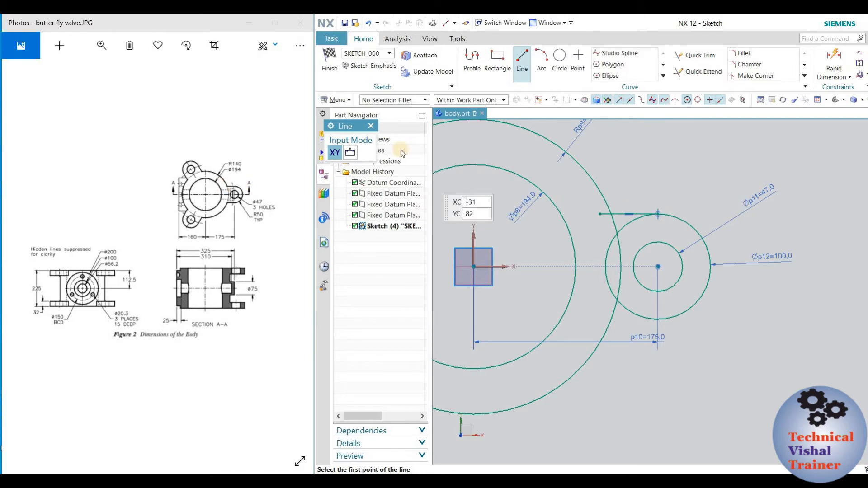
- Trim the part of the horizontal line that extends inside the R140 circle
{"action": "left_click", "coordinate": [687, 56]}
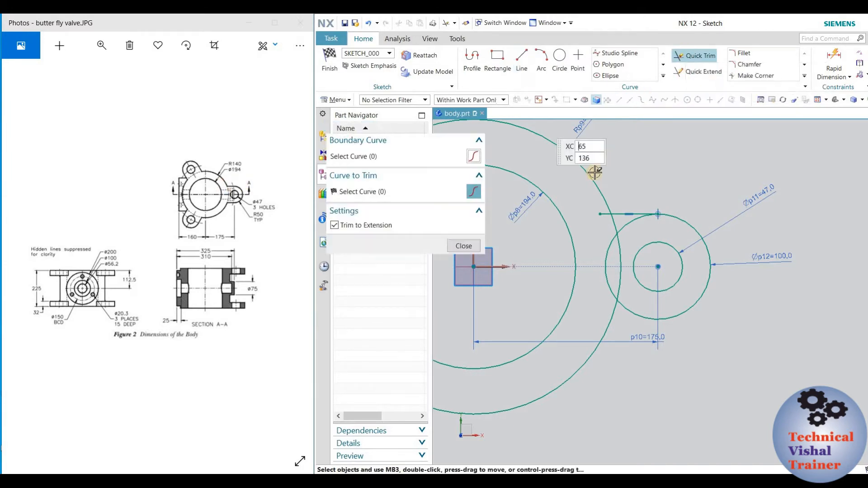
{"action": "scroll", "coordinate": [588, 210], "scroll_direction": "up", "scroll_amount": 4}
{"action": "left_click", "coordinate": [631, 220]}
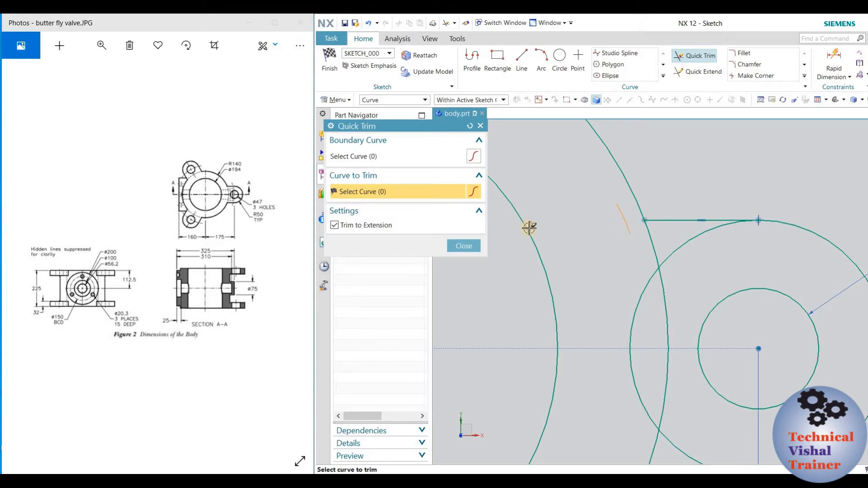
{"action": "left_click", "coordinate": [464, 246]}
{"action": "scroll", "coordinate": [710, 170], "scroll_direction": "down", "scroll_amount": 4}
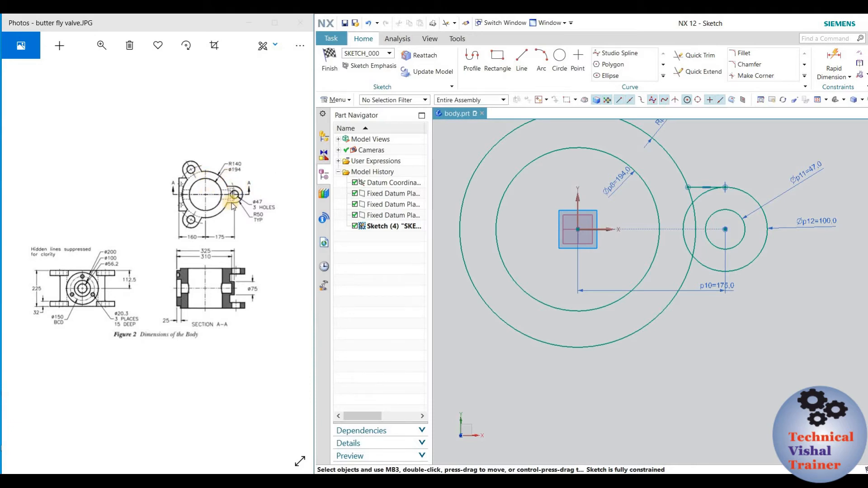
- Mirror the horizontal lug line about the sketch's X axis
{"action": "left_click", "coordinate": [663, 75]}
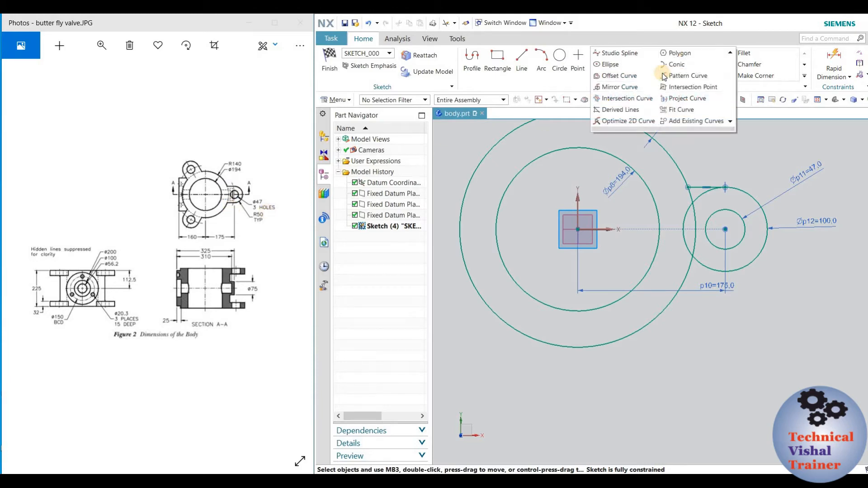
{"action": "left_click", "coordinate": [620, 86]}
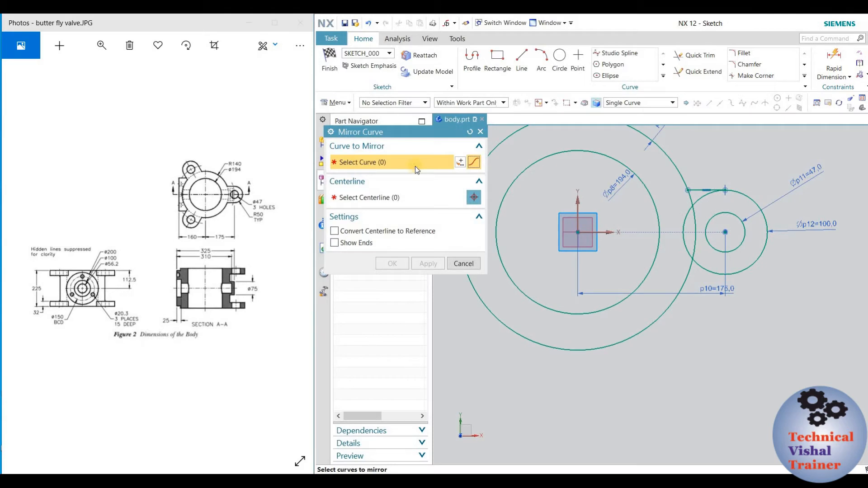
{"action": "left_click", "coordinate": [706, 190]}
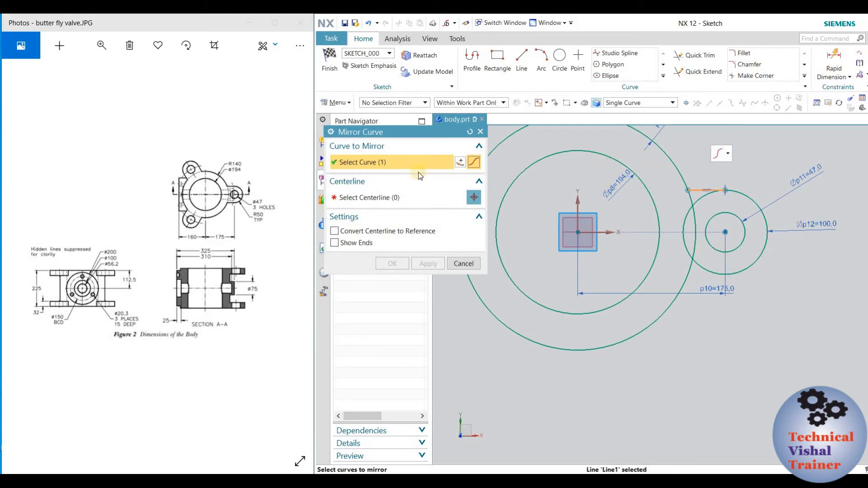
{"action": "left_click", "coordinate": [358, 197]}
{"action": "left_click", "coordinate": [606, 232]}
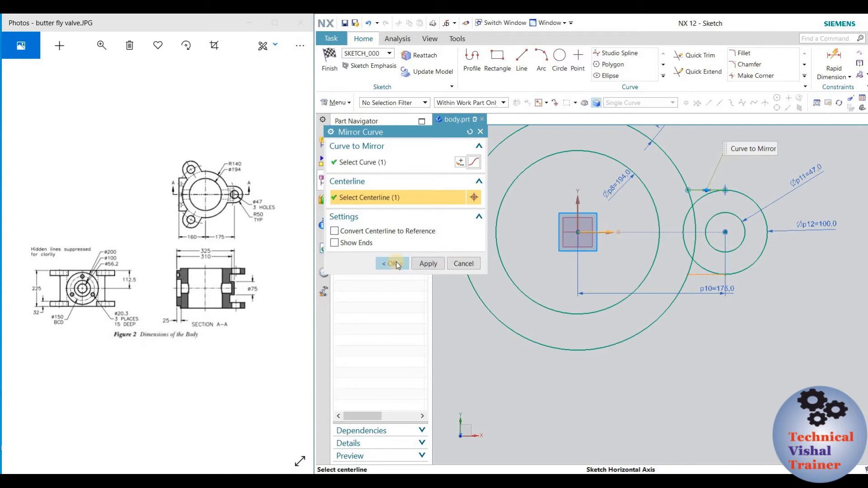
{"action": "left_click", "coordinate": [396, 264]}
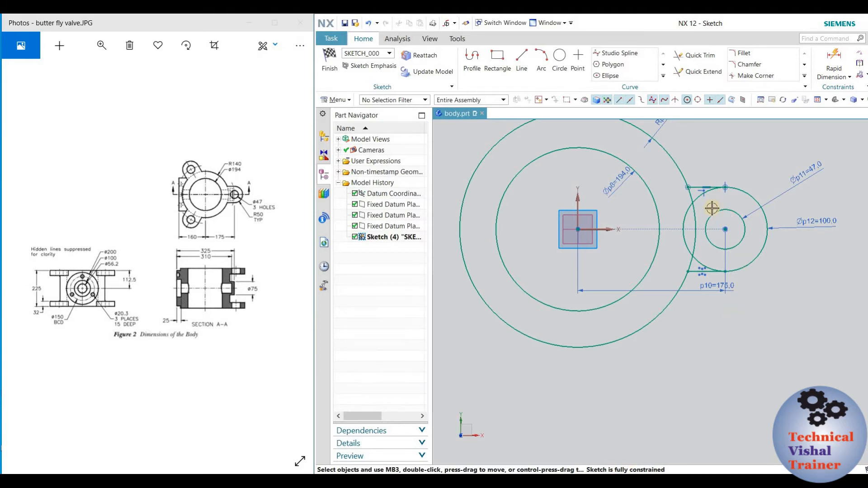
- Trim the inner half of the 100 mm circle between the two lug lines, leaving only the outer rounded end
{"action": "scroll", "coordinate": [712, 208], "scroll_direction": "up", "scroll_amount": 3}
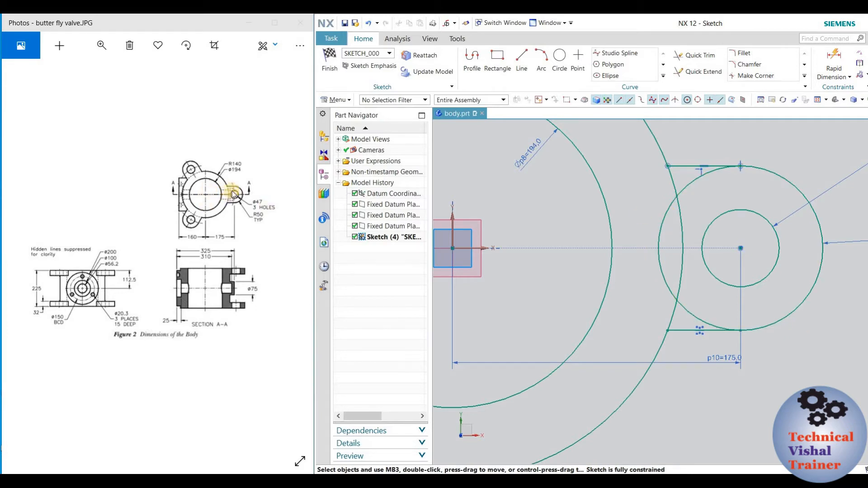
{"action": "left_click", "coordinate": [696, 55]}
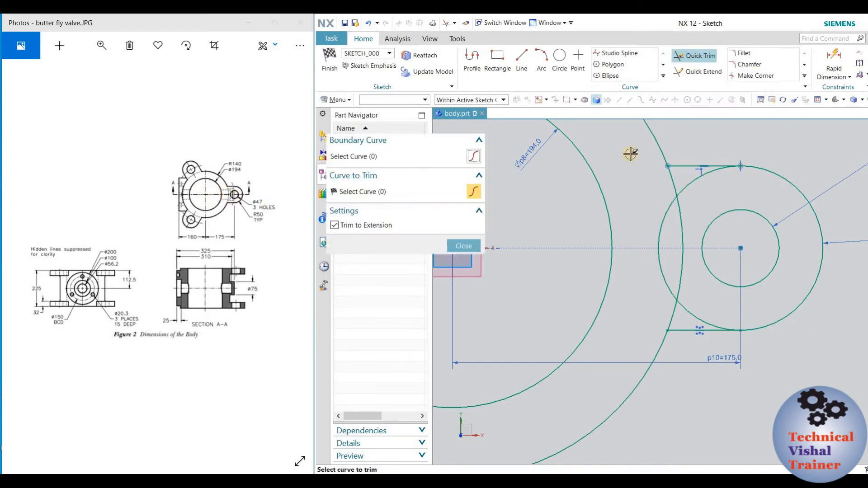
{"action": "left_click", "coordinate": [665, 211]}
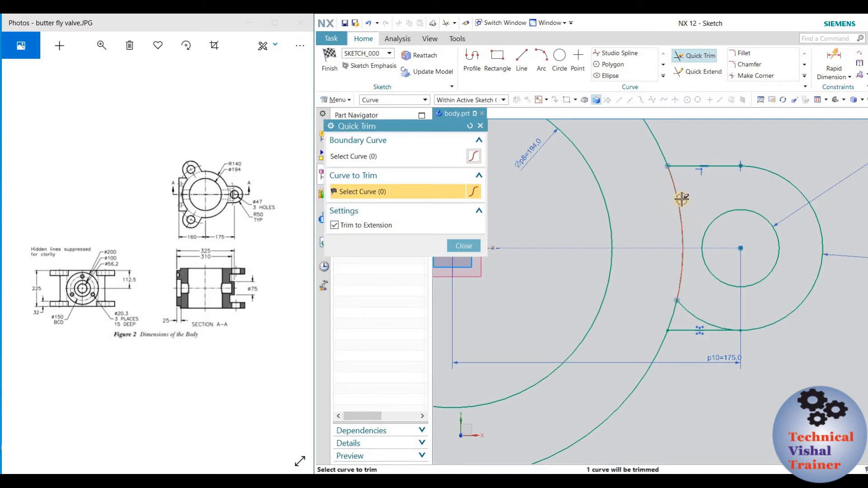
{"action": "left_click", "coordinate": [688, 311]}
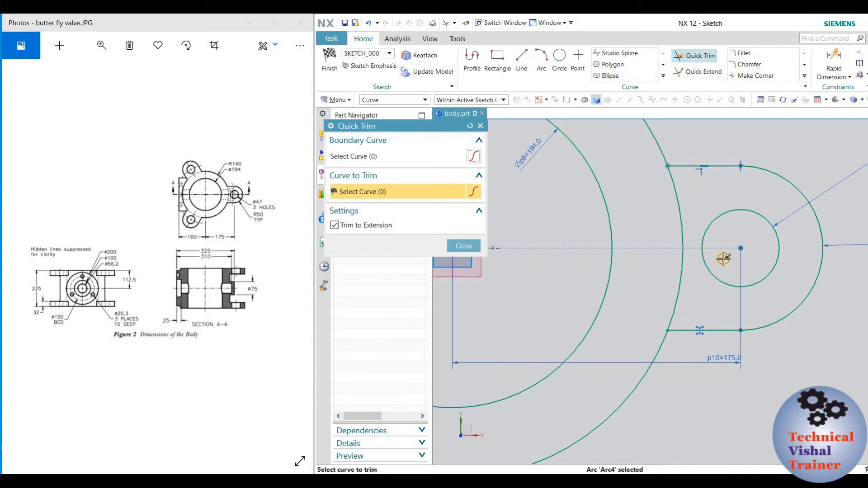
{"action": "scroll", "coordinate": [742, 244], "scroll_direction": "down", "scroll_amount": 5}
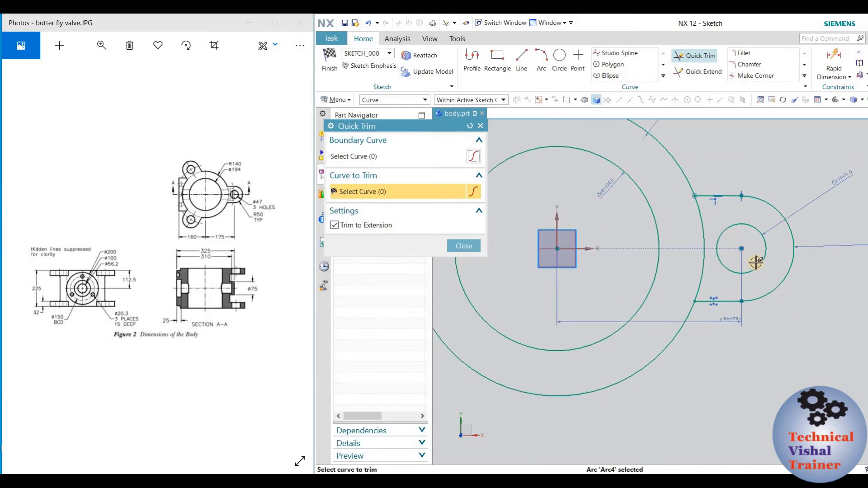
{"action": "left_click", "coordinate": [466, 246]}
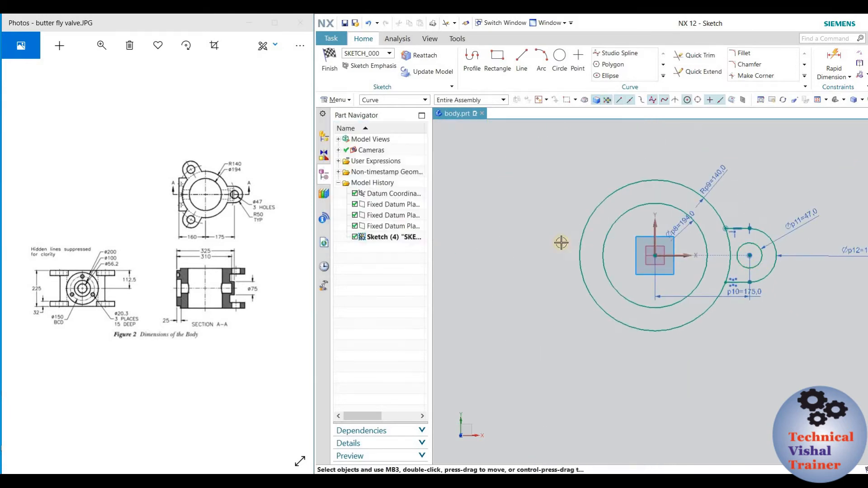
{"action": "scroll", "coordinate": [728, 269], "scroll_direction": "up", "scroll_amount": 3}
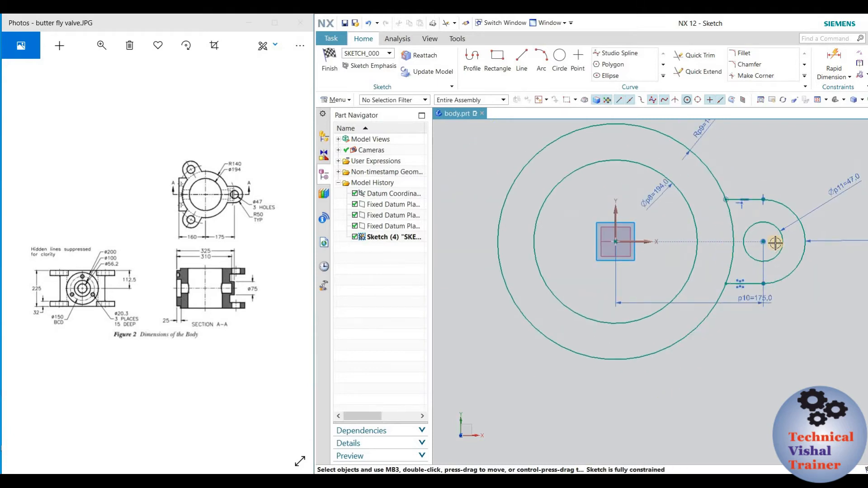
{"action": "scroll", "coordinate": [741, 258], "scroll_direction": "down", "scroll_amount": 2}
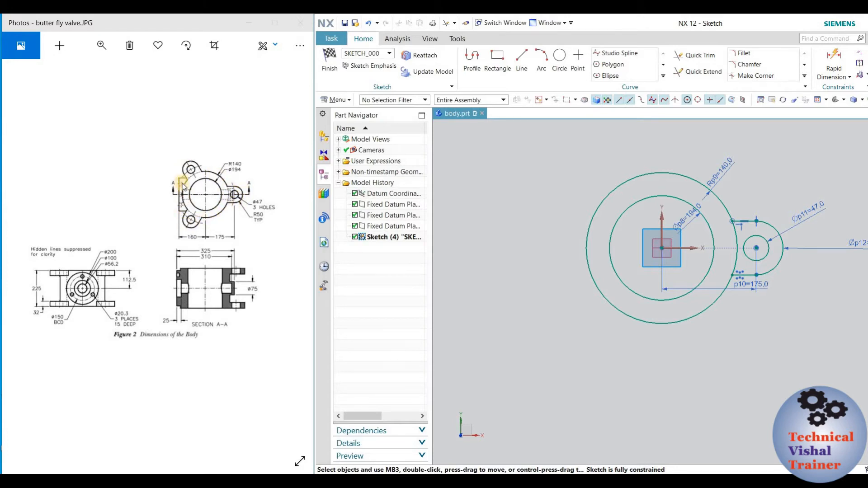
{"action": "scroll", "coordinate": [780, 216], "scroll_direction": "up", "scroll_amount": 1}
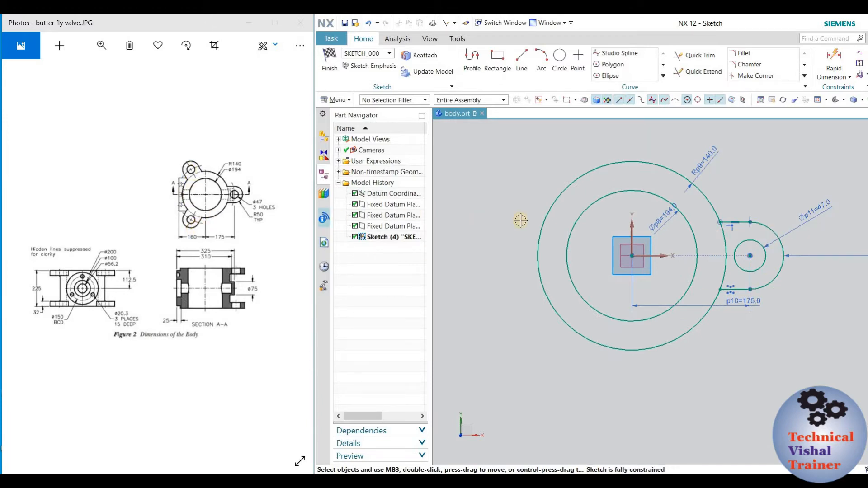
{"action": "scroll", "coordinate": [585, 249], "scroll_direction": "down", "scroll_amount": 1}
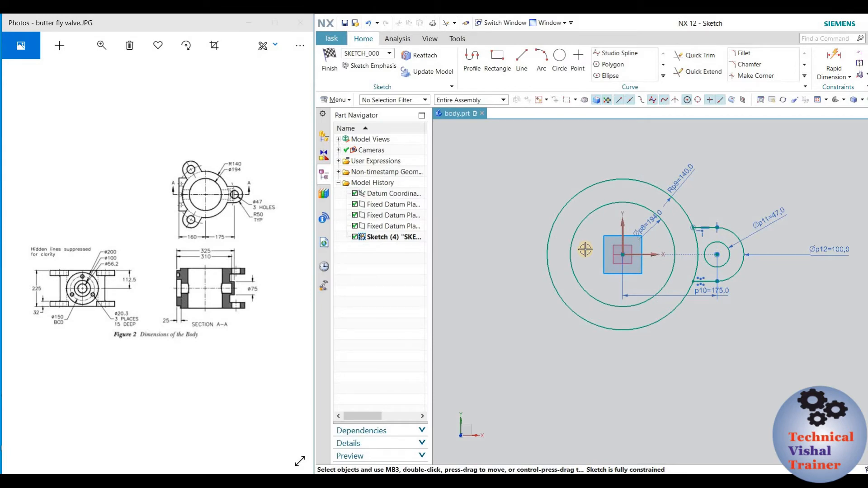
{"action": "left_click", "coordinate": [662, 77]}
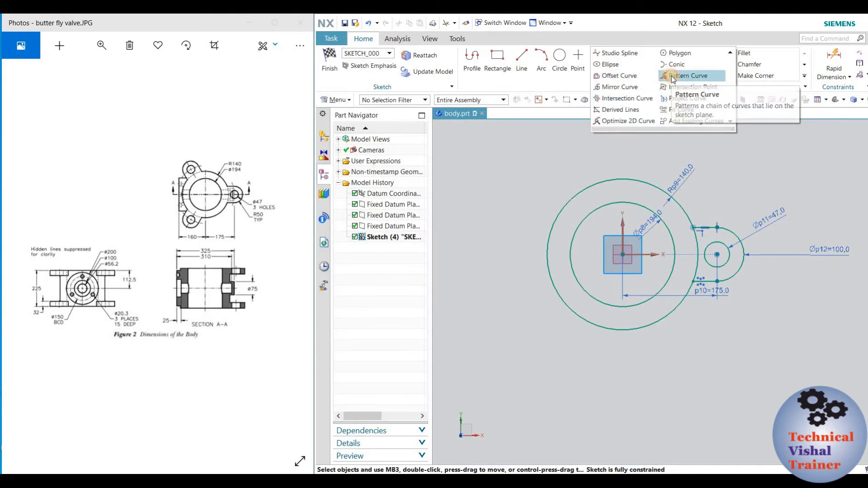
{"action": "left_click", "coordinate": [673, 77]}
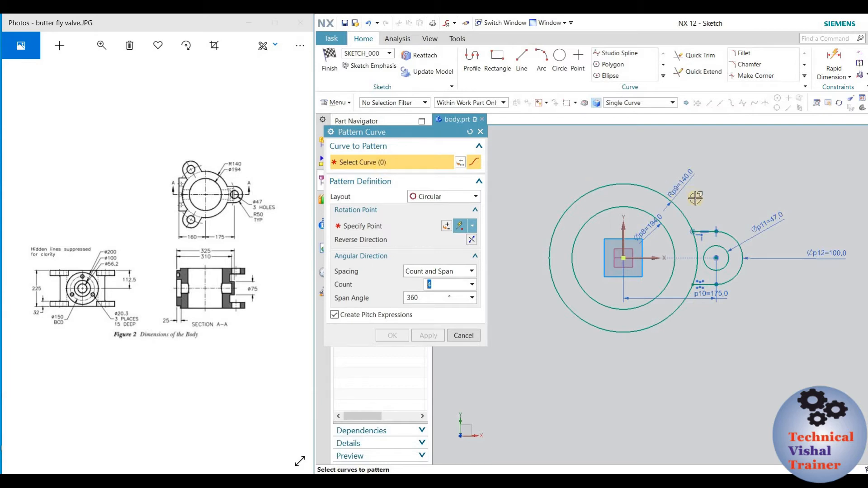
{"action": "scroll", "coordinate": [716, 222], "scroll_direction": "up", "scroll_amount": 4}
{"action": "left_click", "coordinate": [695, 244]}
{"action": "left_click", "coordinate": [740, 248]}
{"action": "left_click", "coordinate": [727, 284]}
{"action": "scroll", "coordinate": [738, 163], "scroll_direction": "down", "scroll_amount": 2}
{"action": "scroll", "coordinate": [708, 296], "scroll_direction": "up", "scroll_amount": 3}
{"action": "left_click", "coordinate": [712, 302]}
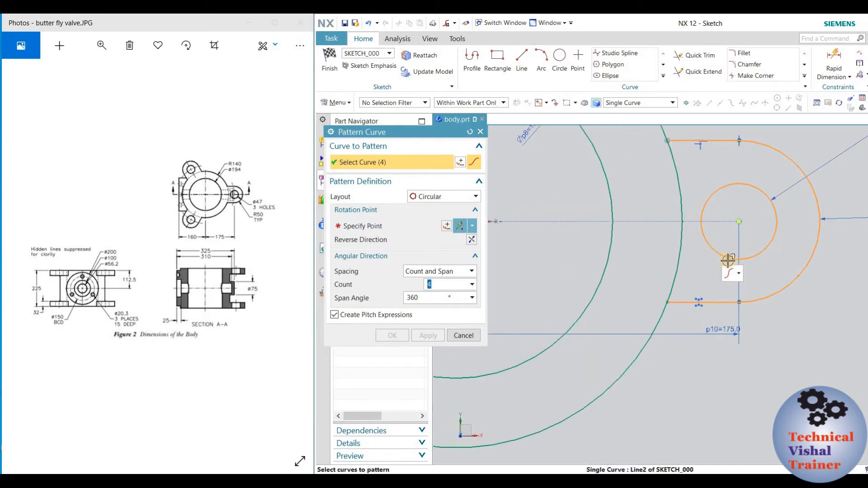
{"action": "scroll", "coordinate": [732, 253], "scroll_direction": "down", "scroll_amount": 2}
{"action": "scroll", "coordinate": [749, 158], "scroll_direction": "down", "scroll_amount": 2}
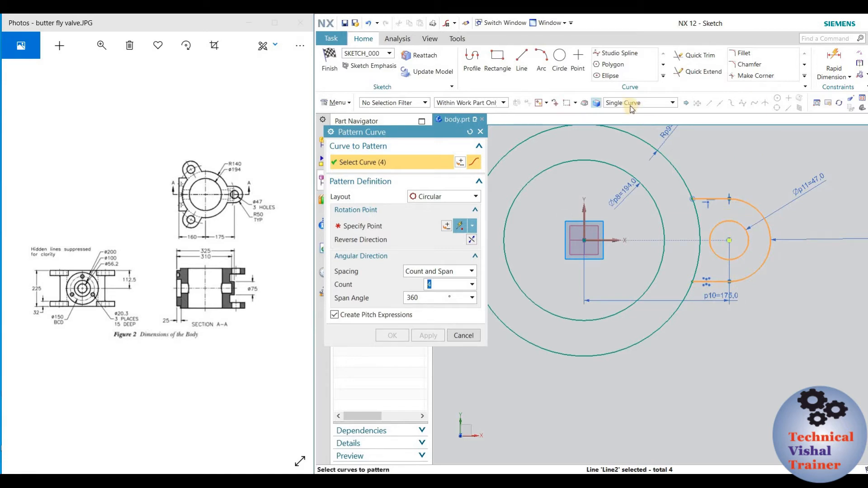
{"action": "left_click", "coordinate": [474, 335]}
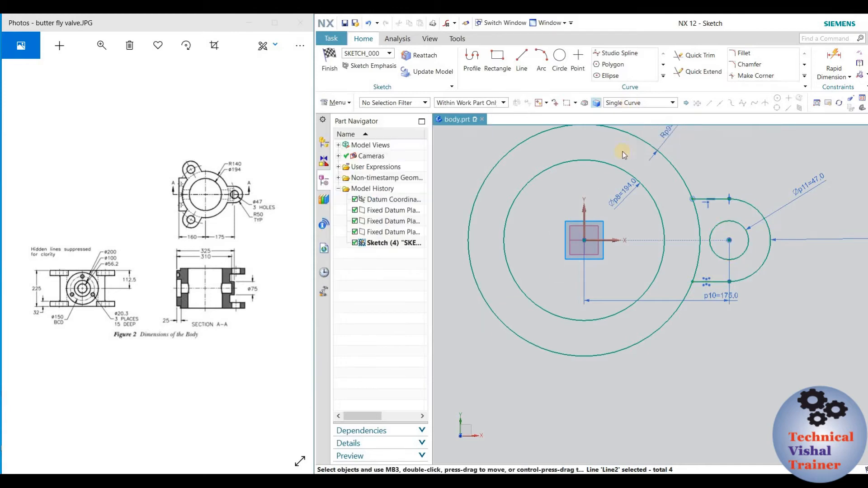
- Pattern the connected lug outline and its 47 mm hole circularly about the main body's centre, with a count of 3 over 360°
{"action": "left_click", "coordinate": [664, 76]}
{"action": "left_click", "coordinate": [682, 77]}
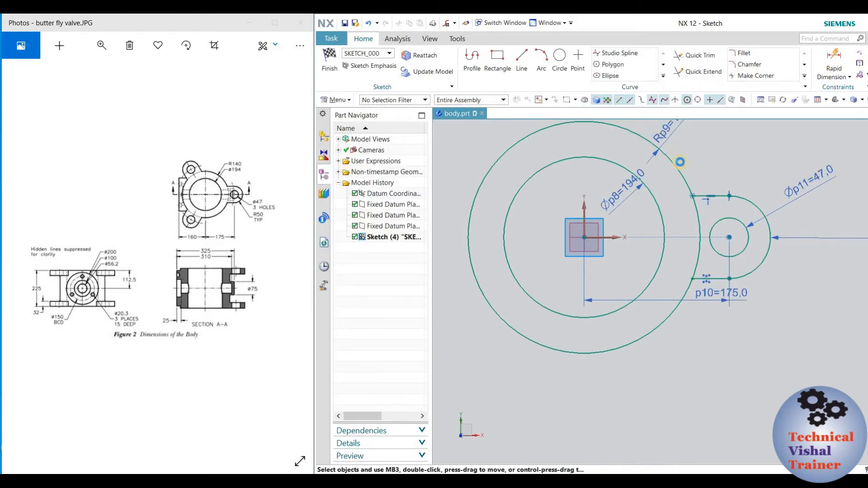
{"action": "left_click", "coordinate": [641, 104]}
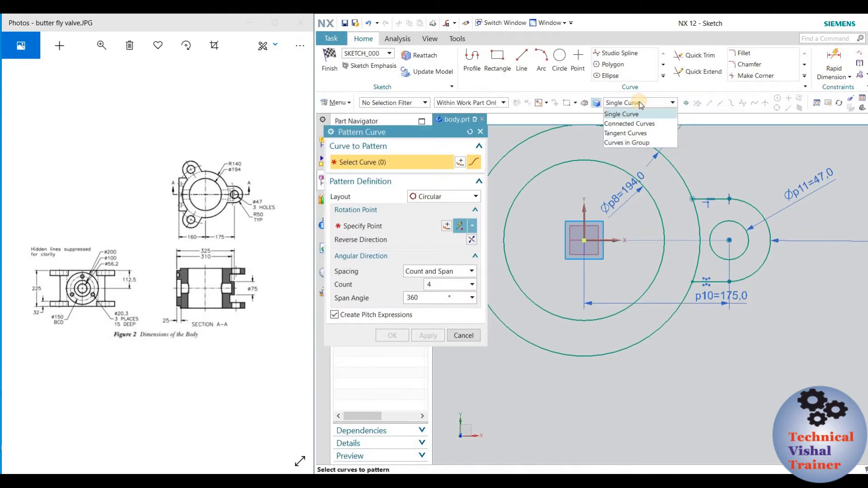
{"action": "left_click", "coordinate": [637, 124]}
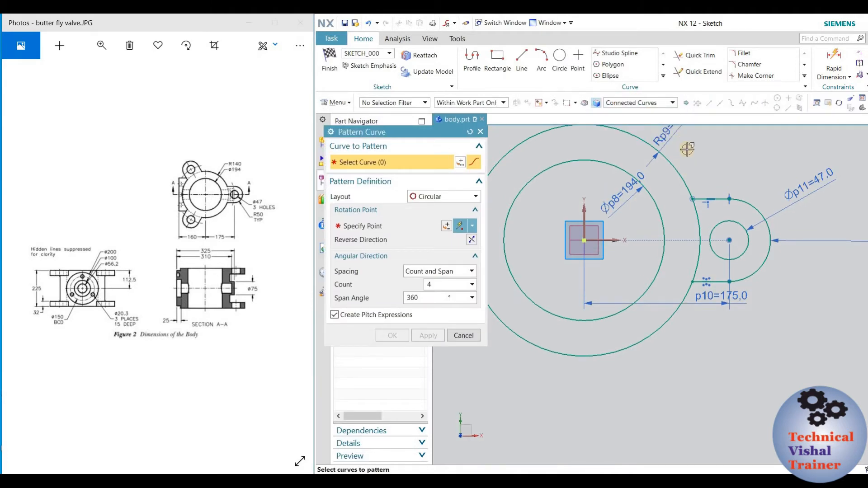
{"action": "left_click", "coordinate": [704, 199]}
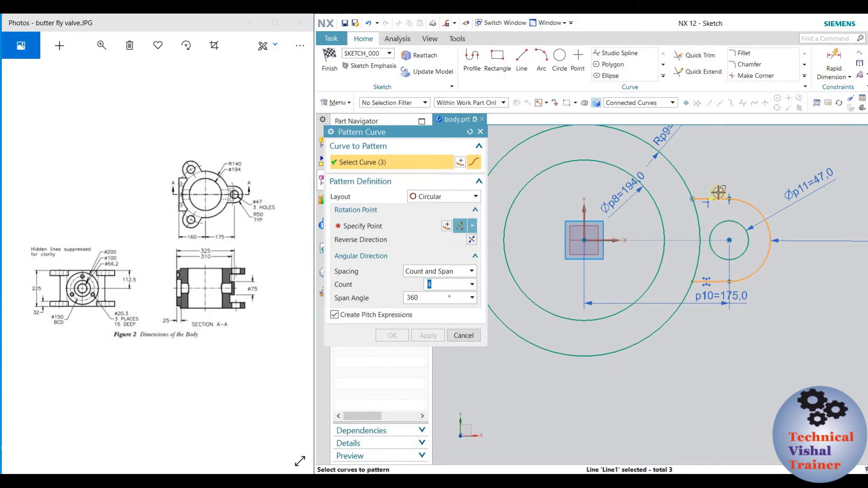
{"action": "left_click", "coordinate": [740, 225]}
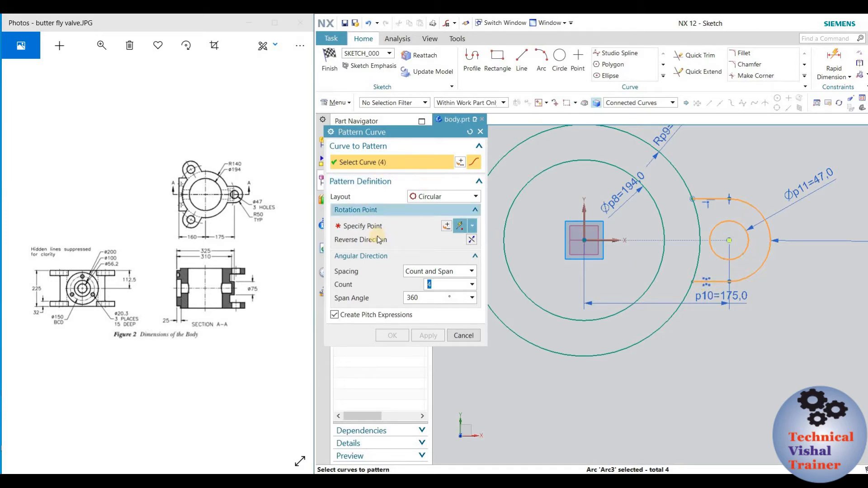
{"action": "left_click", "coordinate": [430, 197]}
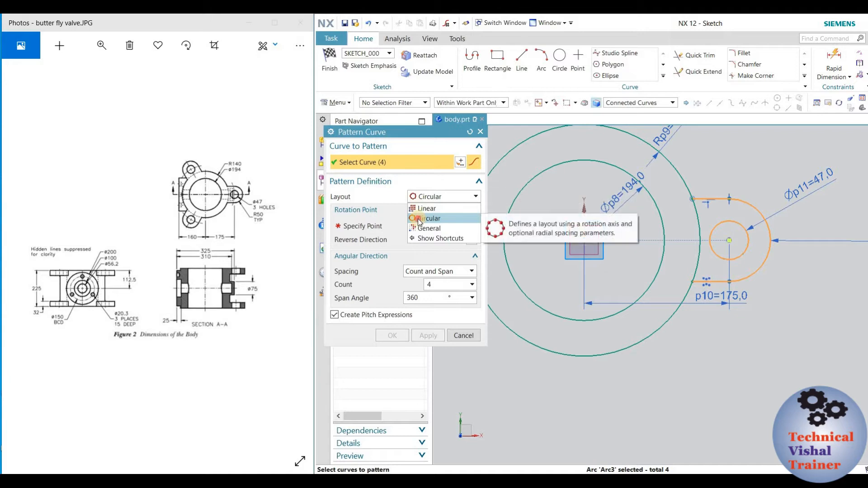
{"action": "left_click", "coordinate": [419, 219]}
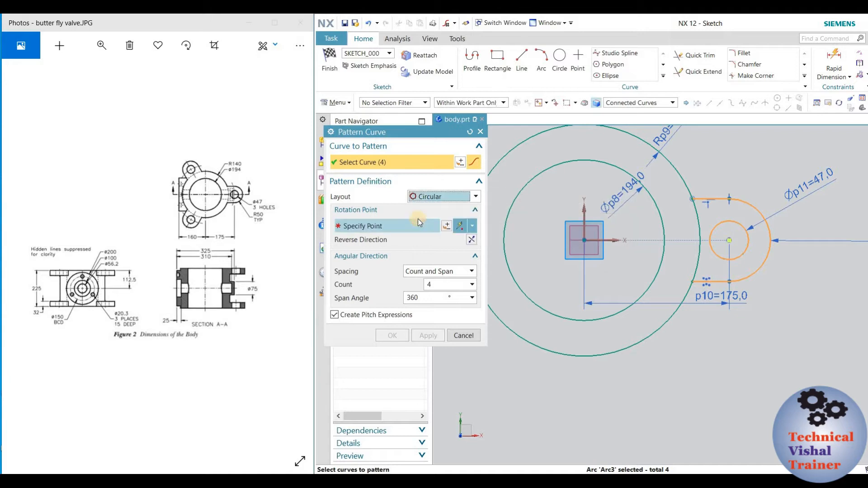
{"action": "left_click", "coordinate": [356, 228]}
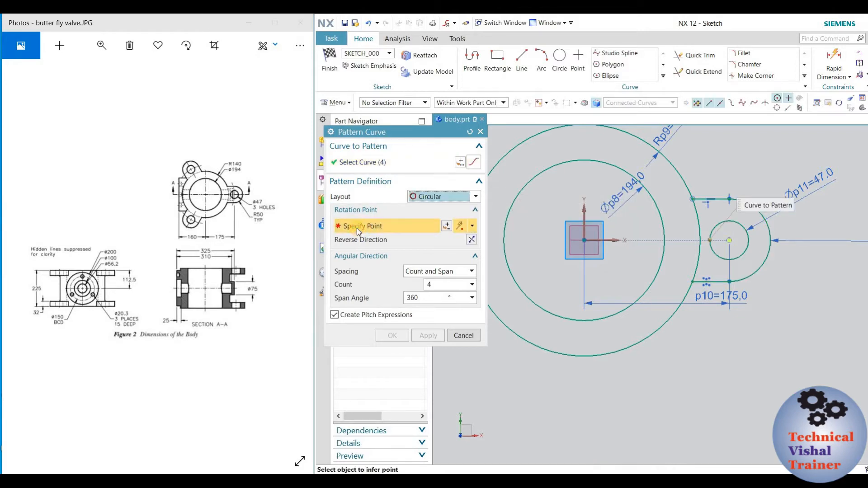
{"action": "scroll", "coordinate": [593, 267], "scroll_direction": "down", "scroll_amount": 1}
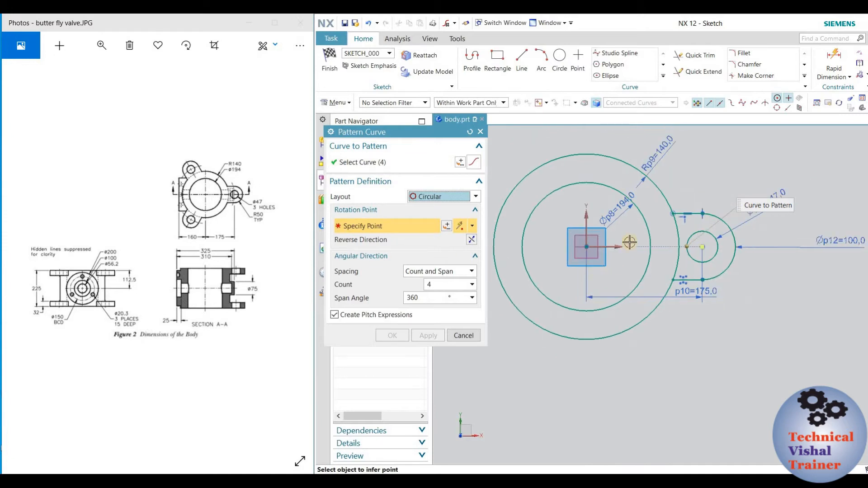
{"action": "left_click", "coordinate": [586, 246]}
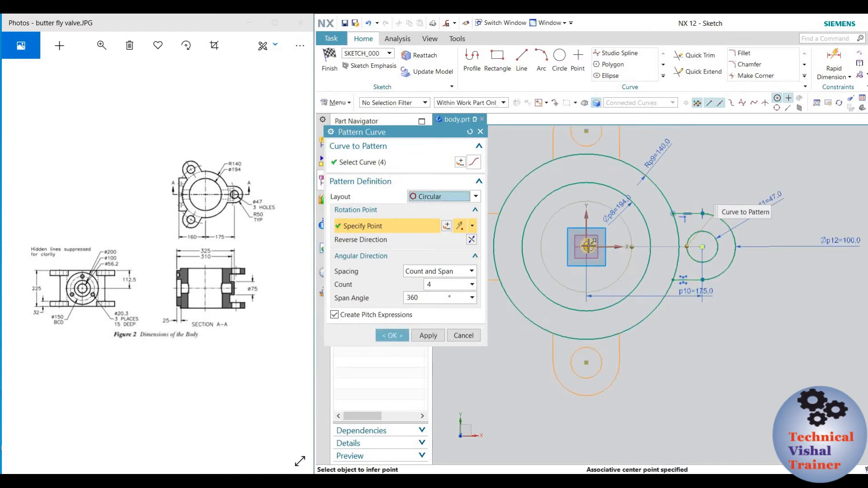
{"action": "scroll", "coordinate": [649, 258], "scroll_direction": "down", "scroll_amount": 2}
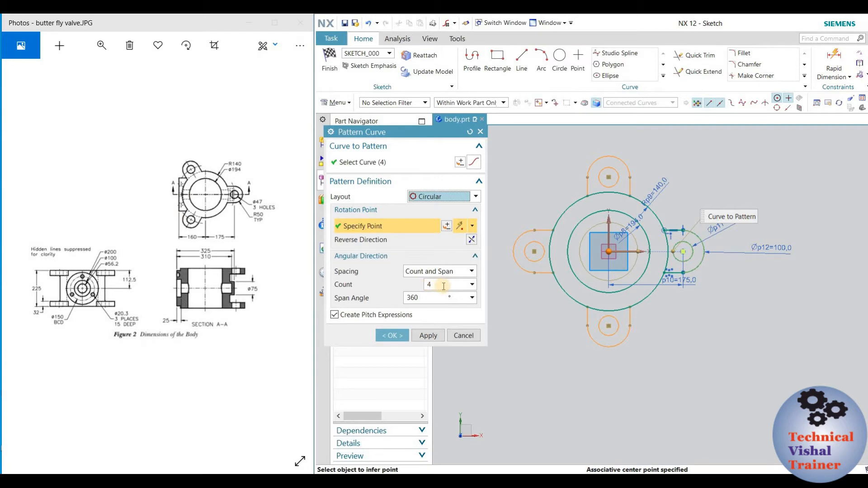
{"action": "left_click_drag", "start_coordinate": [444, 285], "coordinate": [416, 287]}
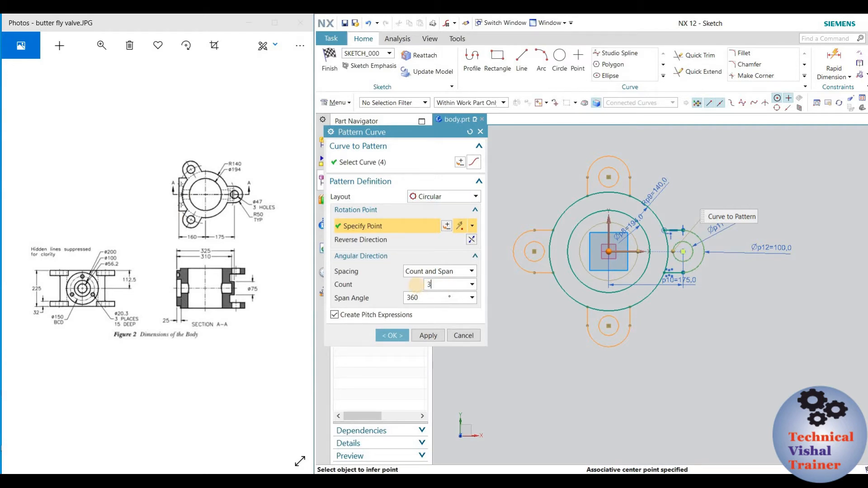
{"action": "left_click", "coordinate": [432, 298]}
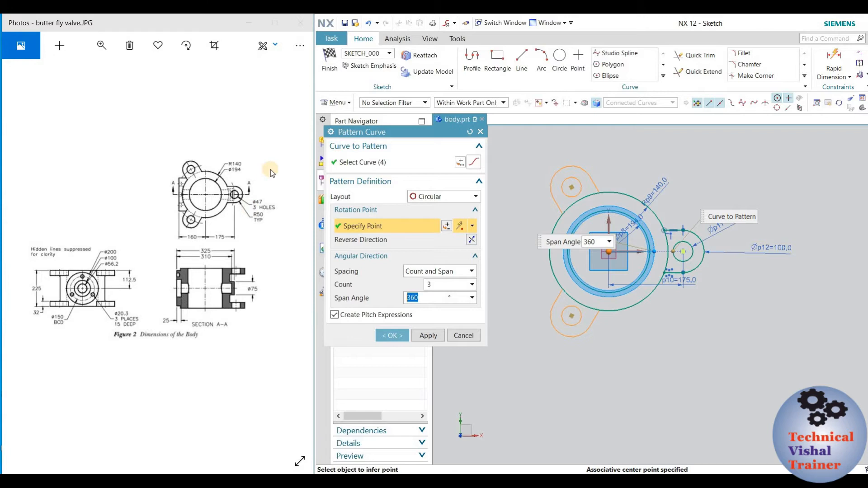
{"action": "left_click", "coordinate": [392, 335]}
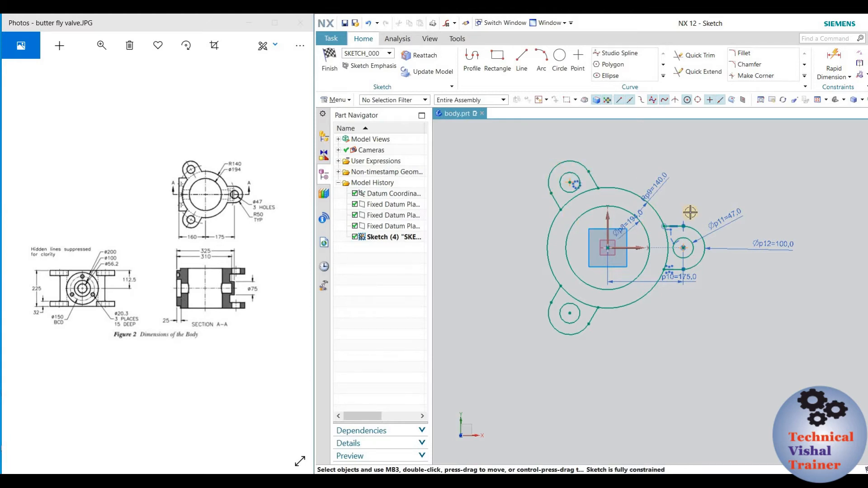
- Trim the arc segments of the R140 circle that lie inside the three lugs to form one continuous outer profile
{"action": "scroll", "coordinate": [690, 213], "scroll_direction": "up", "scroll_amount": 4}
{"action": "scroll", "coordinate": [688, 215], "scroll_direction": "down", "scroll_amount": 1}
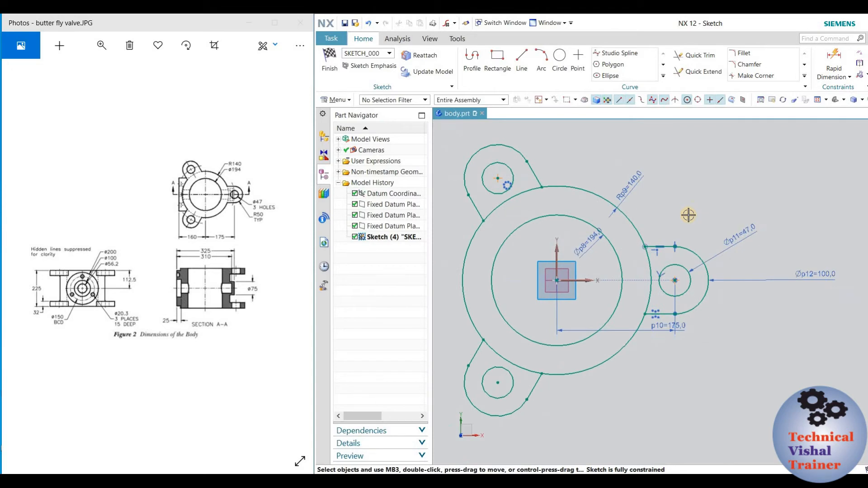
{"action": "scroll", "coordinate": [704, 193], "scroll_direction": "down", "scroll_amount": 1}
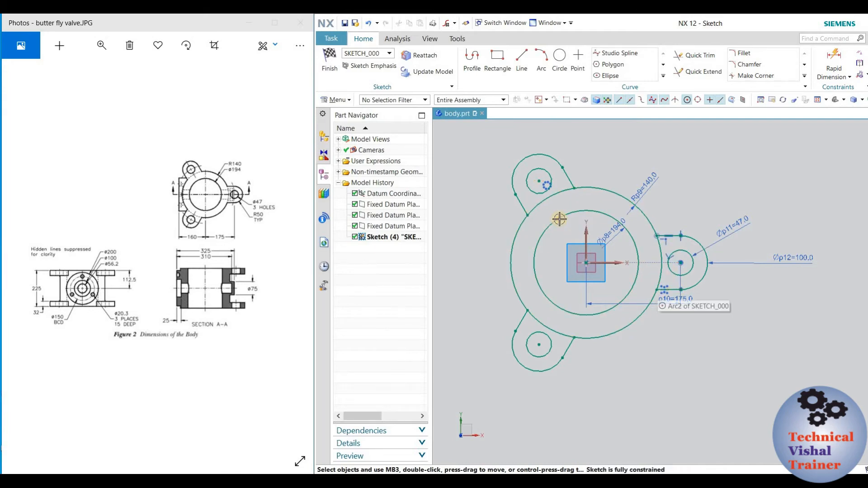
{"action": "left_click", "coordinate": [543, 199]}
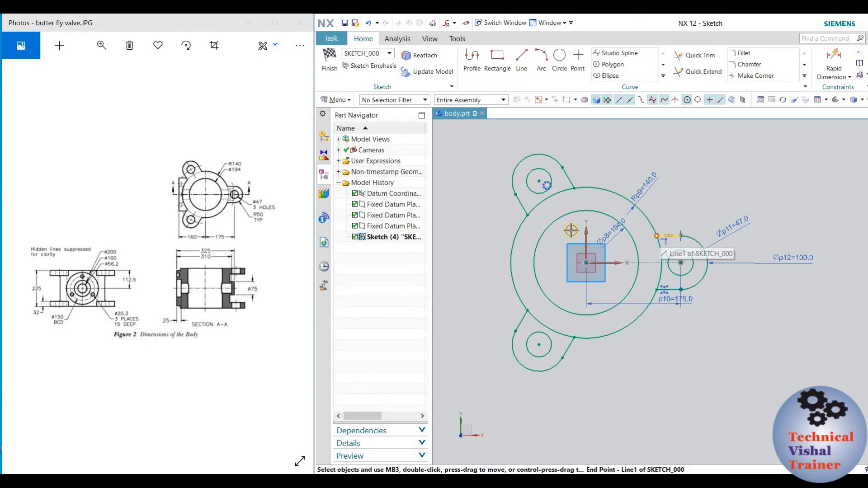
{"action": "left_click", "coordinate": [683, 55]}
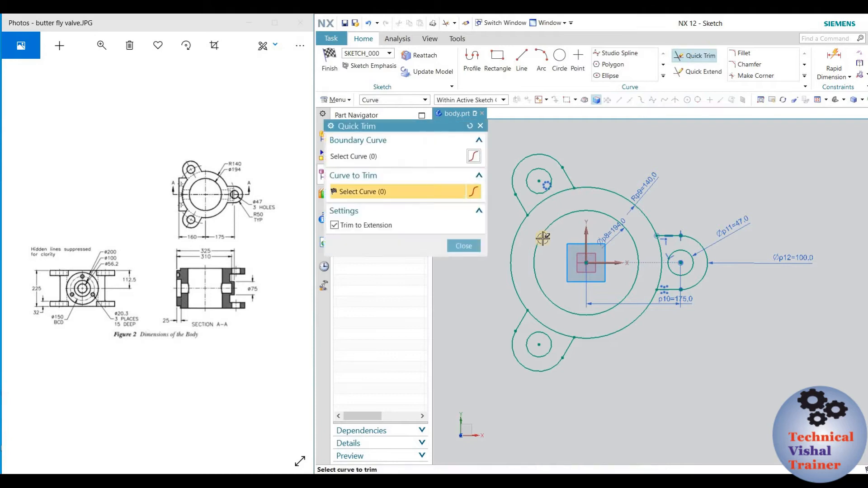
{"action": "scroll", "coordinate": [543, 238], "scroll_direction": "up", "scroll_amount": 3}
{"action": "scroll", "coordinate": [616, 190], "scroll_direction": "down", "scroll_amount": 2}
{"action": "left_click", "coordinate": [714, 228]}
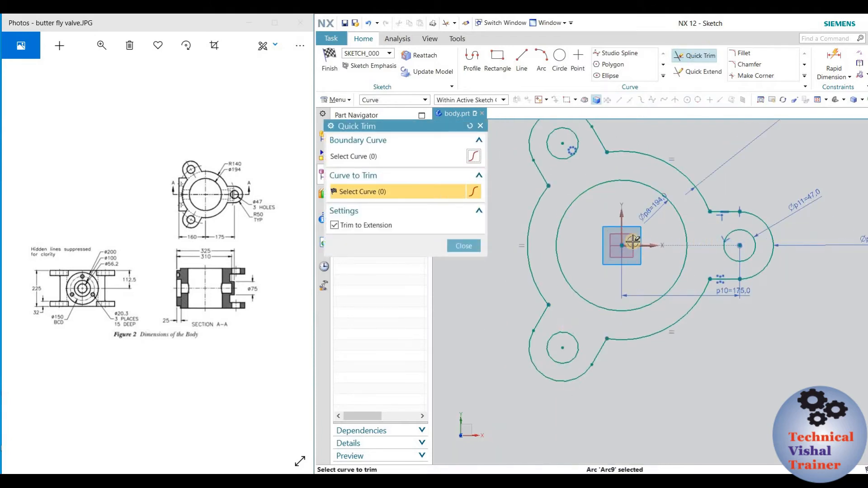
{"action": "left_click", "coordinate": [462, 245]}
- Move the 175 mm lug distance dimension below the profile and finish the sketch
{"action": "scroll", "coordinate": [622, 301], "scroll_direction": "down", "scroll_amount": 2}
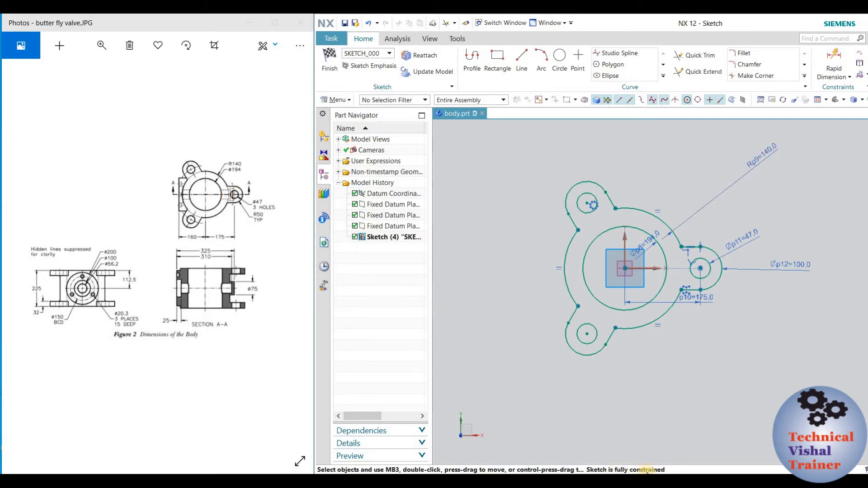
{"action": "left_click_drag", "start_coordinate": [703, 297], "coordinate": [693, 355]}
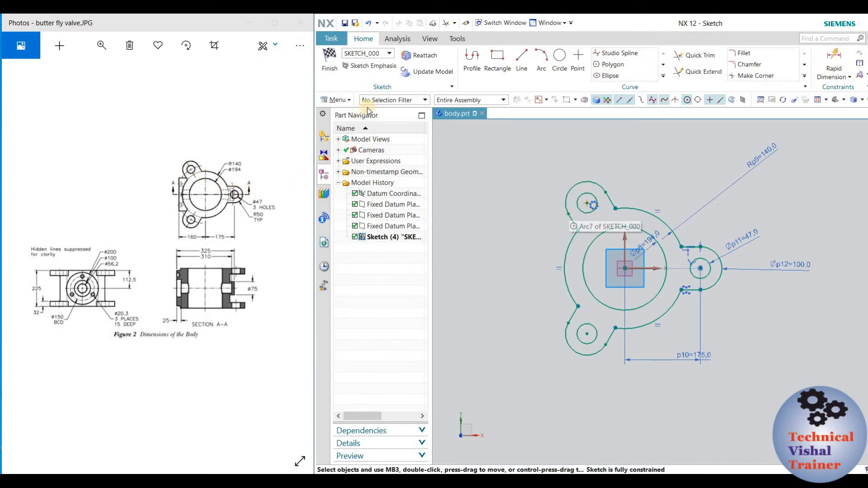
{"action": "left_click", "coordinate": [329, 65]}
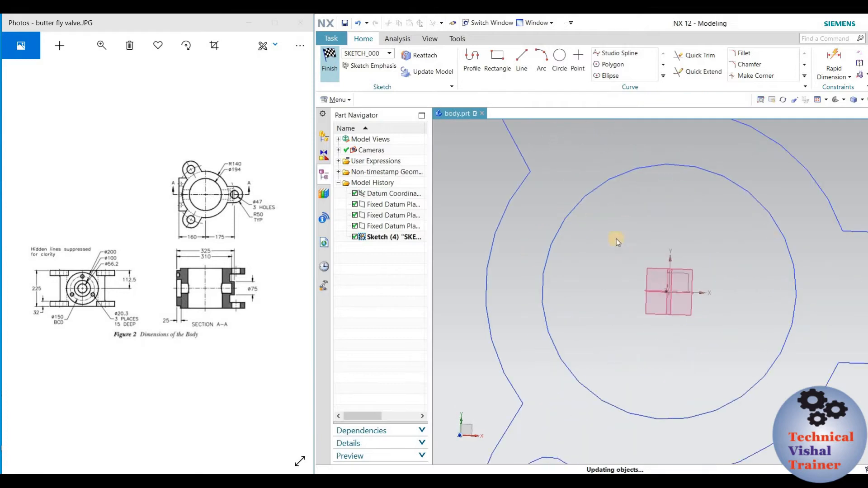
- Extrude the outer lug profile with the 194 mm bore circle in the reversed direction, from 0 to 32 mm
{"action": "mouse_move", "coordinate": [659, 280]}
{"action": "middle_mouse_down"}
{"action": "mouse_move", "coordinate": [666, 218]}
{"action": "mouse_move", "coordinate": [651, 240]}
{"action": "mouse_move", "coordinate": [686, 206]}
{"action": "middle_mouse_up"}
{"action": "left_click", "coordinate": [687, 200]}
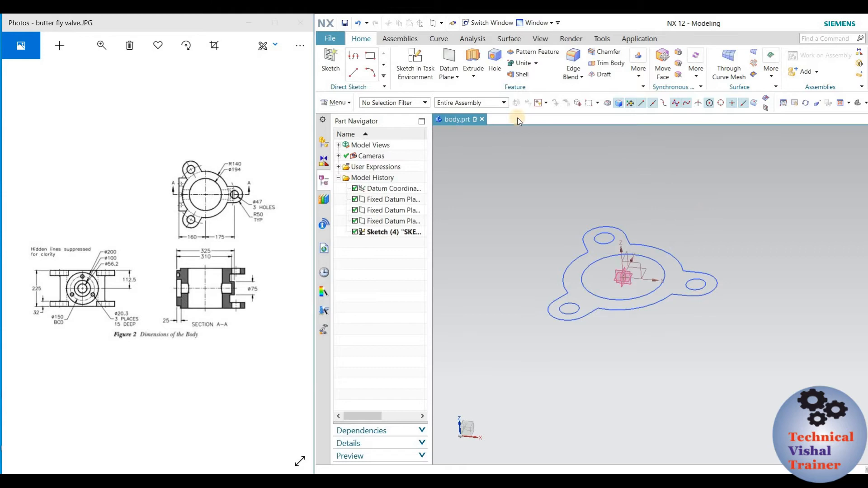
{"action": "left_click", "coordinate": [475, 61]}
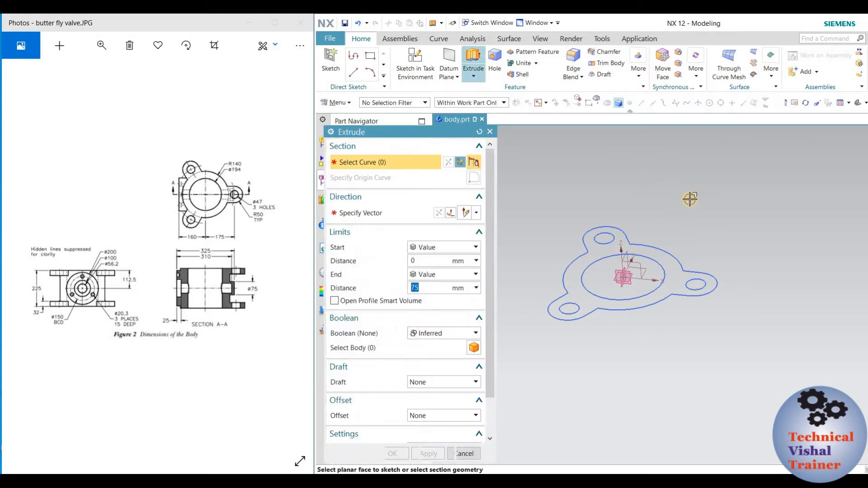
{"action": "left_click", "coordinate": [666, 247]}
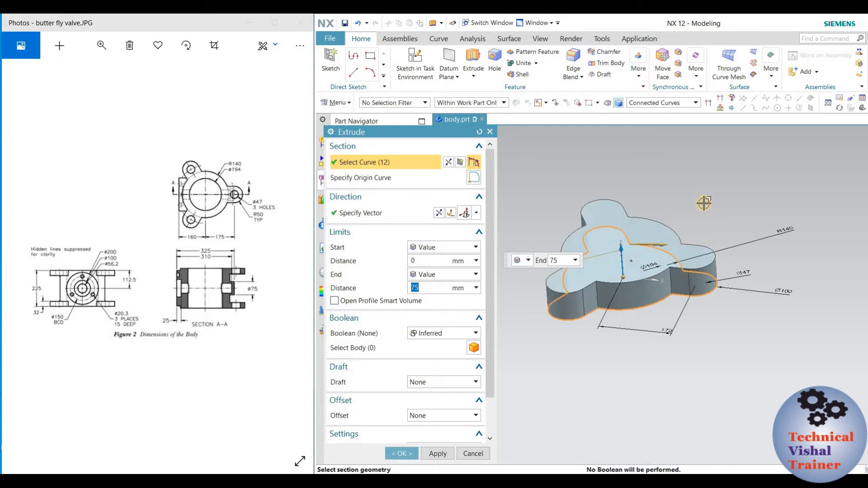
{"action": "left_click", "coordinate": [650, 258]}
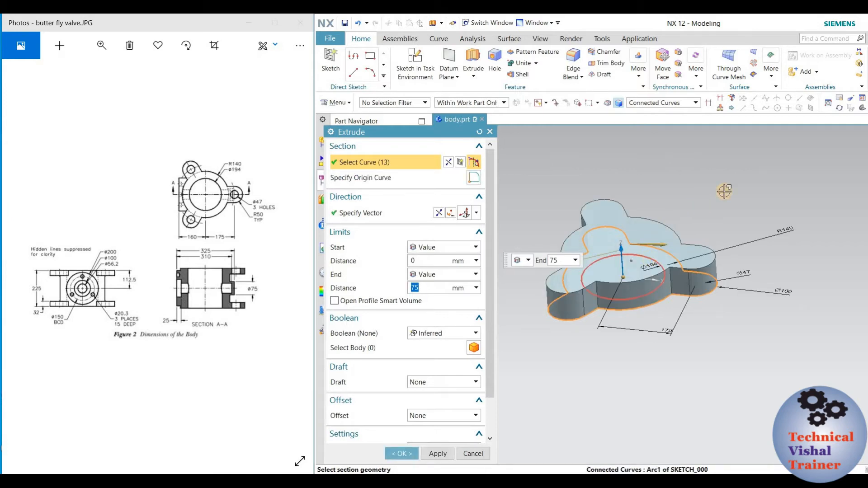
{"action": "left_click", "coordinate": [440, 213]}
{"action": "middle_click_drag", "start_coordinate": [737, 253], "coordinate": [723, 240]}
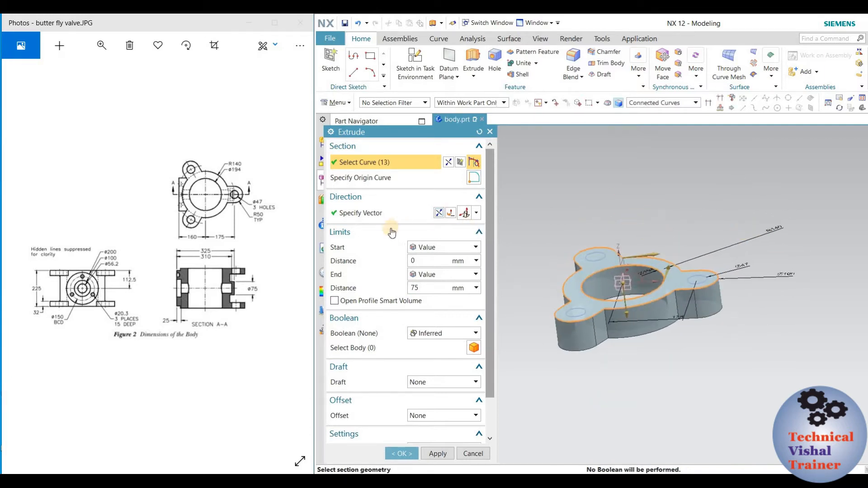
{"action": "left_click_drag", "start_coordinate": [425, 290], "coordinate": [401, 292]}
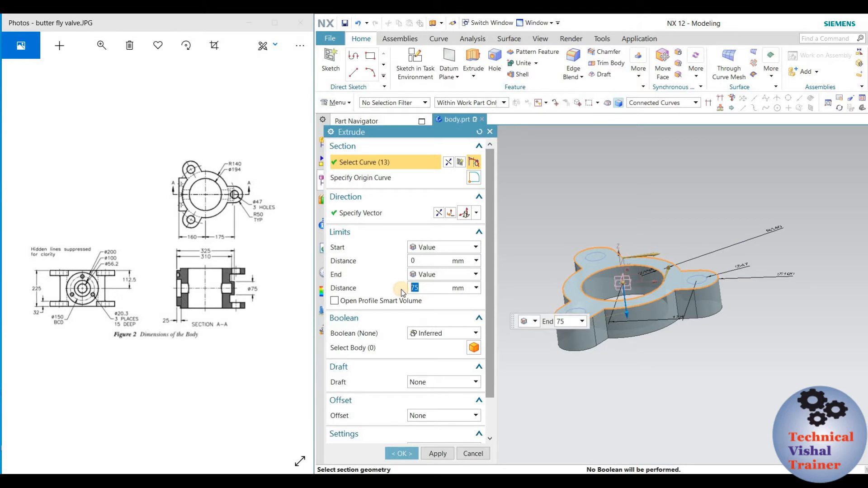
{"action": "type", "text": "32"}
{"action": "key", "text": "Return"}
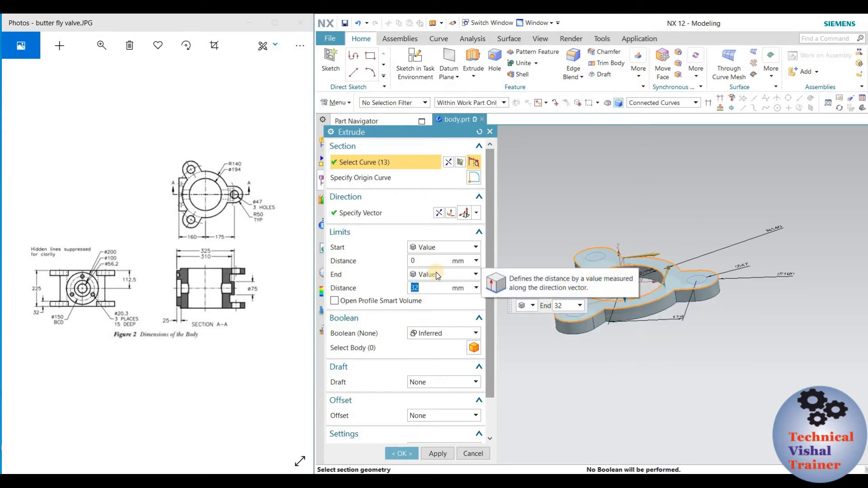
{"action": "left_click", "coordinate": [398, 453]}
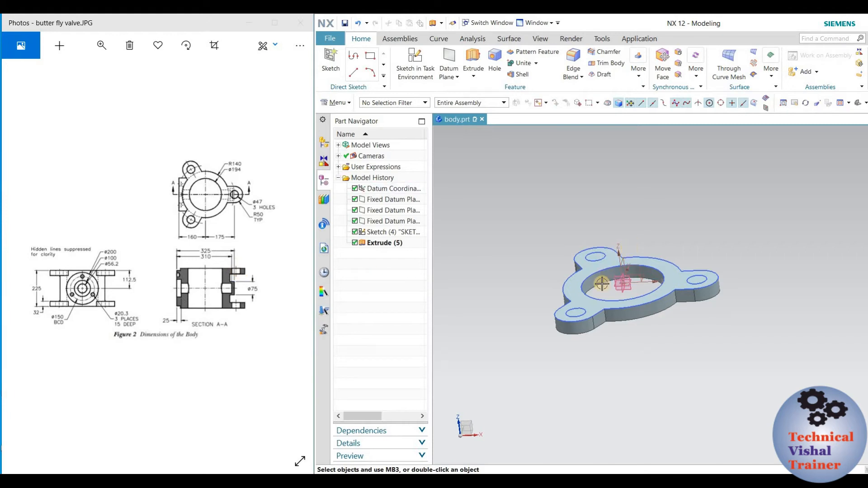
- Edit the flange extrusion to include the three 47 mm lug hole circles in its section
{"action": "middle_click_drag", "start_coordinate": [634, 223], "coordinate": [681, 273]}
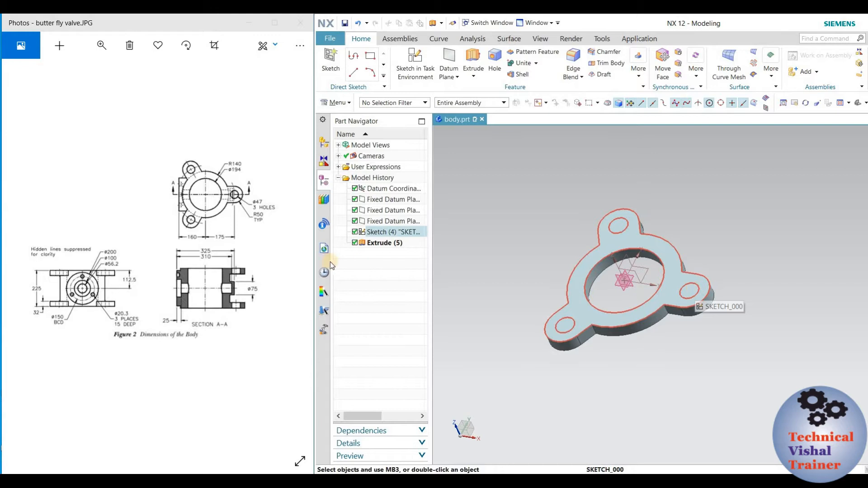
{"action": "right_click", "coordinate": [385, 244]}
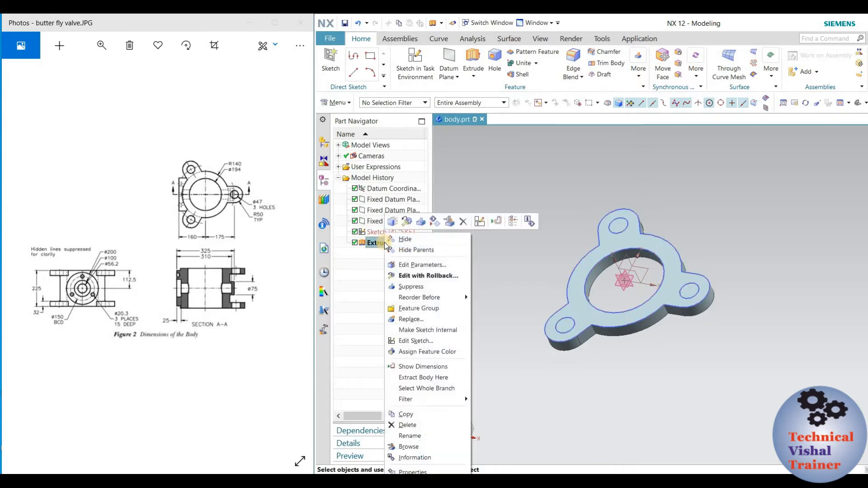
{"action": "left_click", "coordinate": [422, 277]}
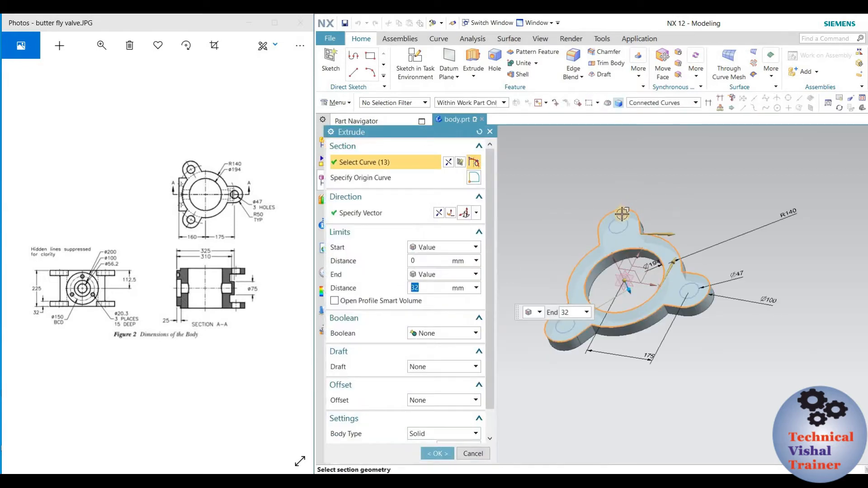
{"action": "left_click", "coordinate": [692, 282]}
{"action": "scroll", "coordinate": [564, 311], "scroll_direction": "up", "scroll_amount": 3}
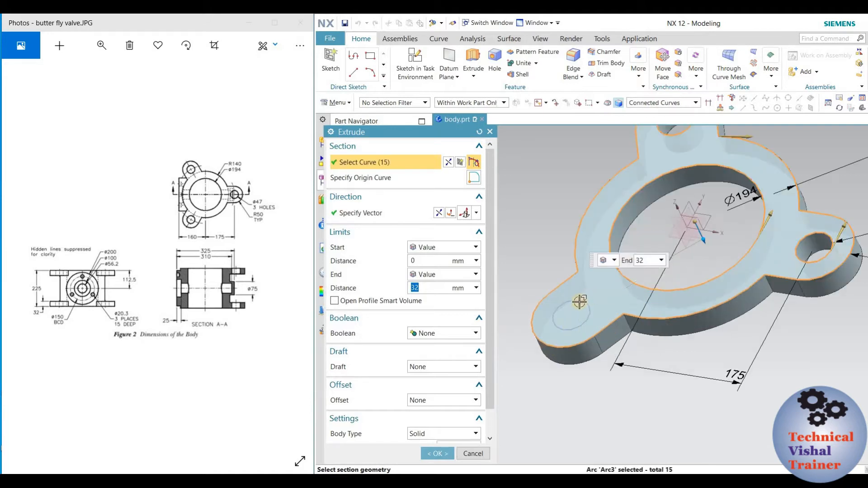
{"action": "left_click", "coordinate": [576, 302]}
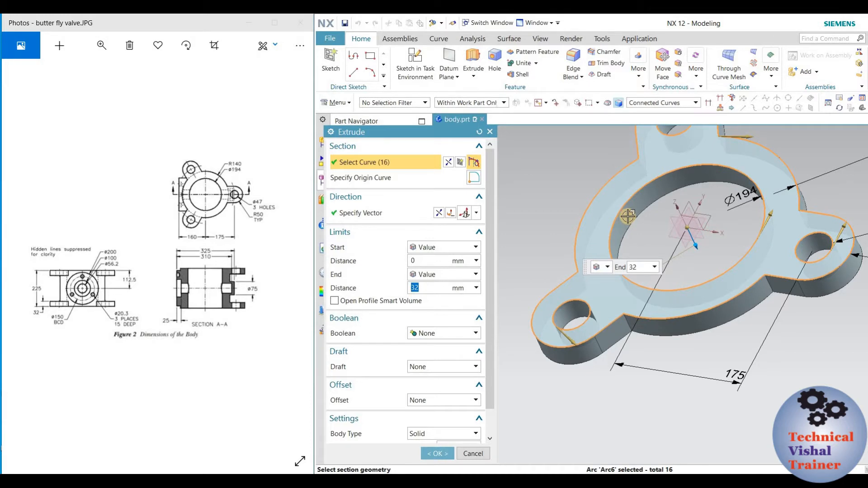
{"action": "scroll", "coordinate": [618, 178], "scroll_direction": "down", "scroll_amount": 1}
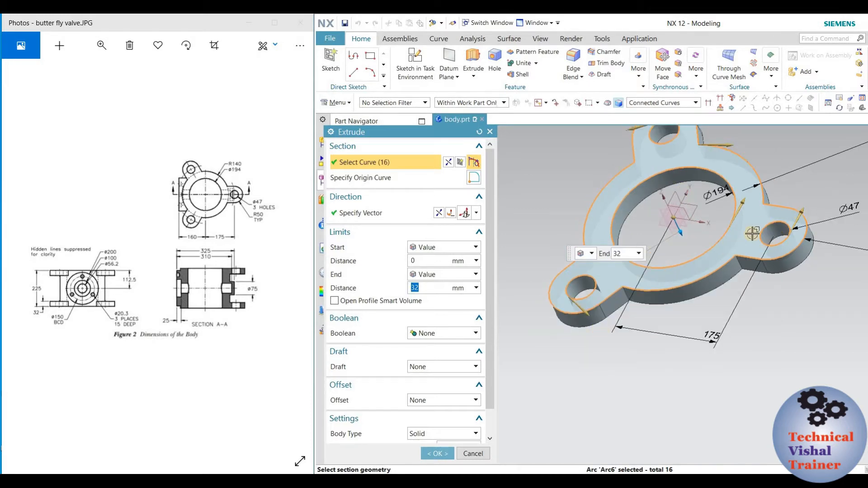
{"action": "middle_click_drag", "start_coordinate": [791, 199], "coordinate": [573, 196]}
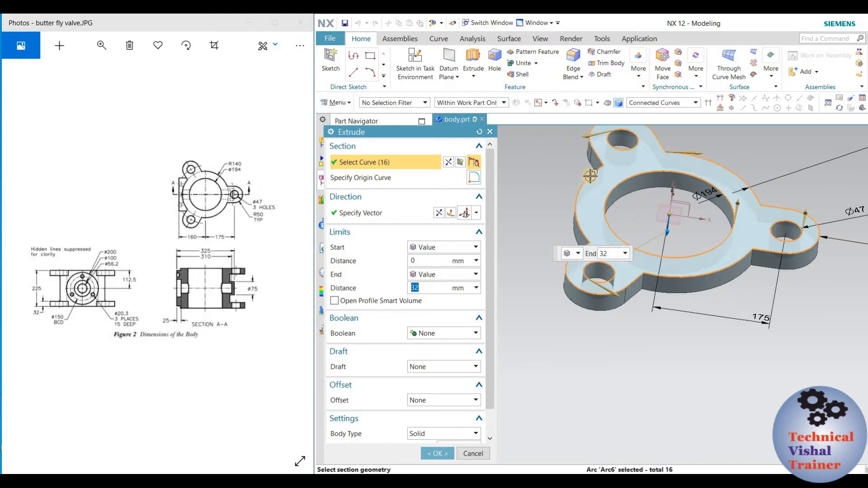
{"action": "left_click", "coordinate": [437, 454]}
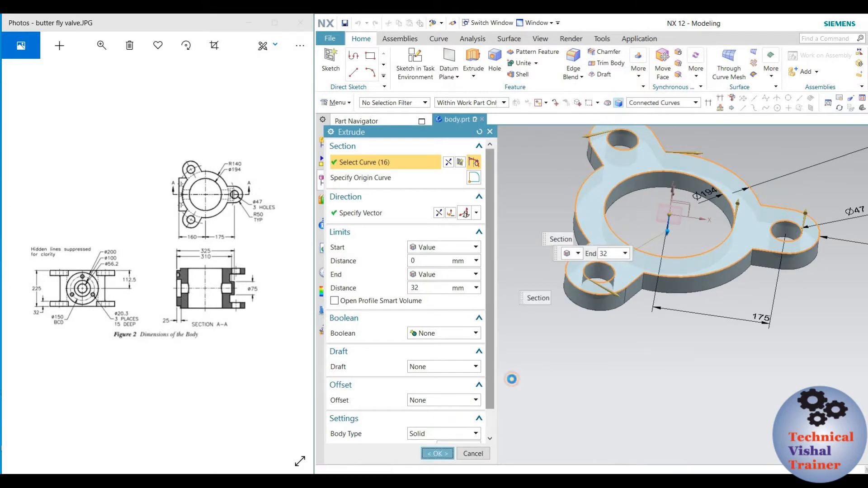
- Create a new sketch on the flange's underside face in the sketch task environment
{"action": "middle_click_drag", "start_coordinate": [543, 257], "coordinate": [538, 237]}
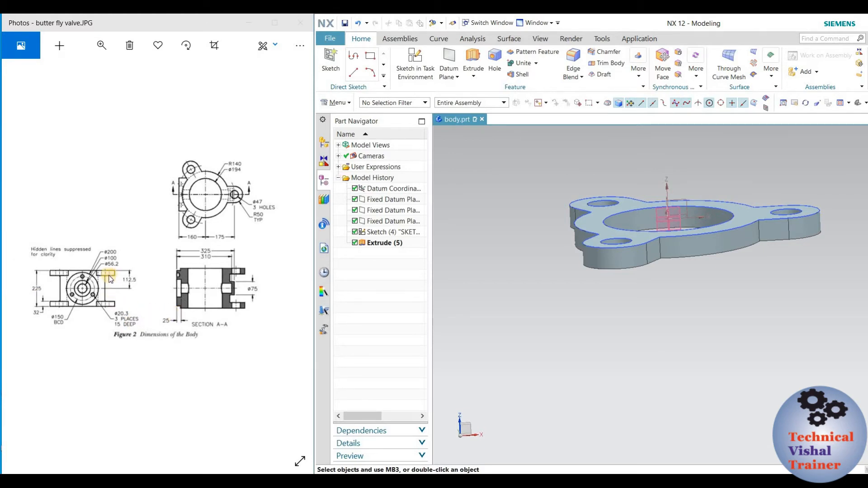
{"action": "middle_click_drag", "start_coordinate": [616, 333], "coordinate": [608, 353]}
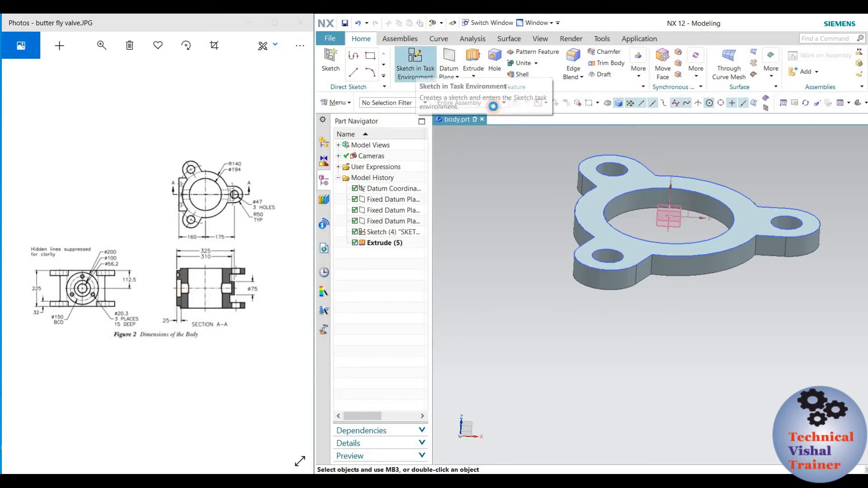
{"action": "left_click", "coordinate": [415, 67]}
{"action": "middle_click_drag", "start_coordinate": [668, 295], "coordinate": [704, 175]}
{"action": "left_click", "coordinate": [704, 175]}
{"action": "left_click", "coordinate": [427, 253]}
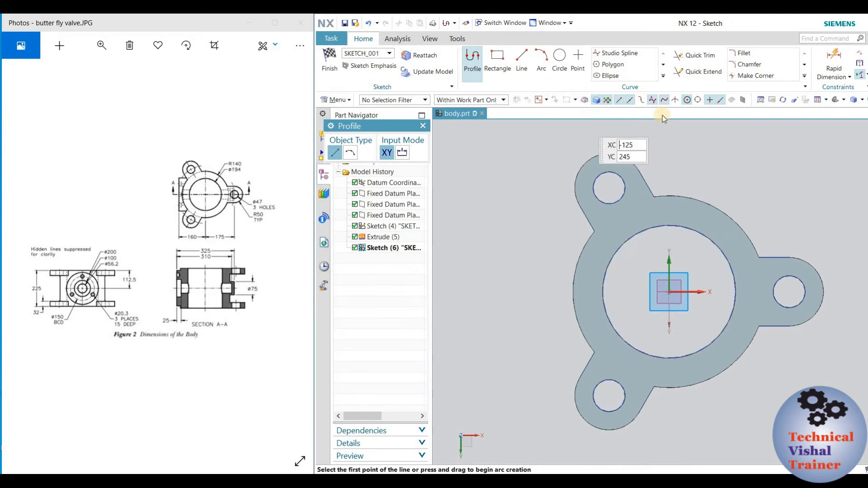
- Try to project the flange's bore circle into the new sketch using the Single Curve selection rule
{"action": "left_click", "coordinate": [663, 76]}
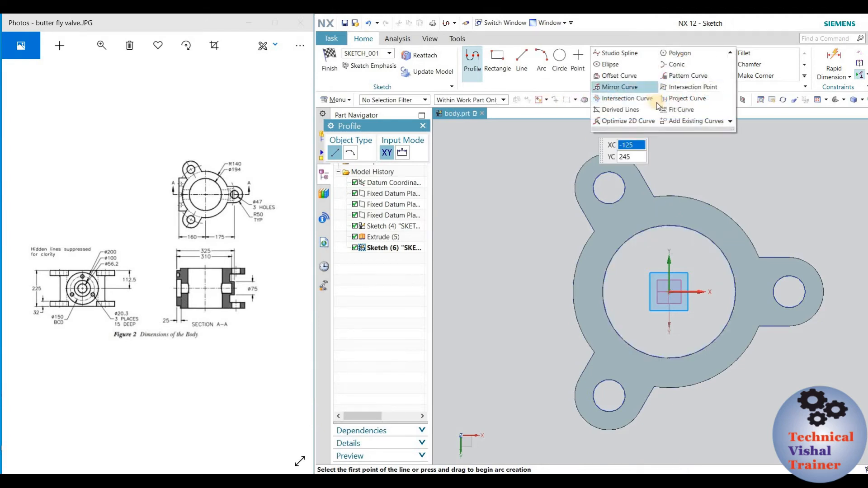
{"action": "left_click", "coordinate": [686, 101]}
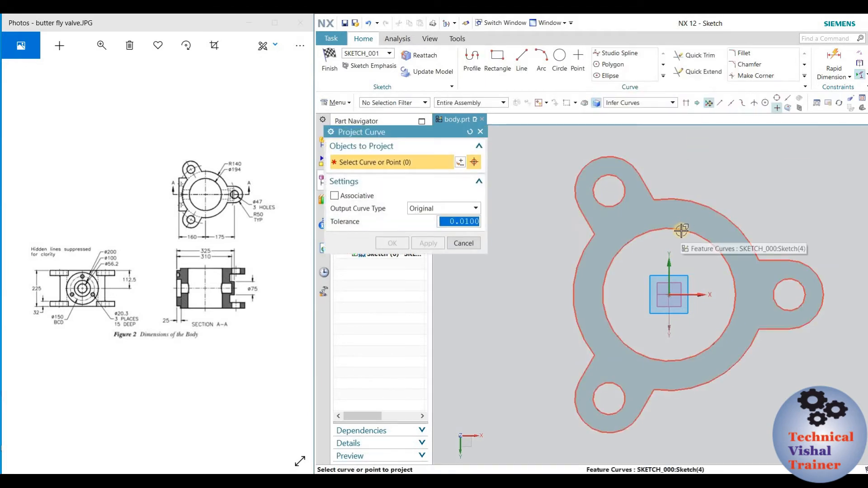
{"action": "left_click", "coordinate": [640, 102]}
{"action": "left_click", "coordinate": [619, 114]}
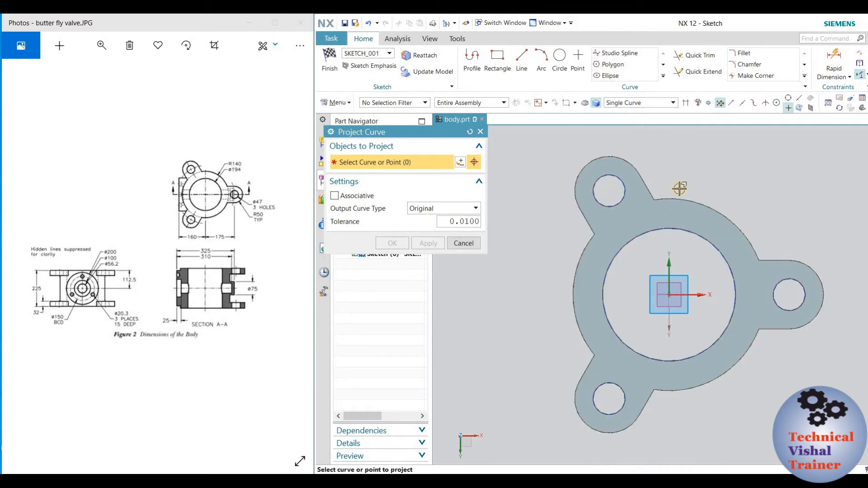
{"action": "left_click", "coordinate": [669, 228]}
{"action": "left_click", "coordinate": [392, 243]}
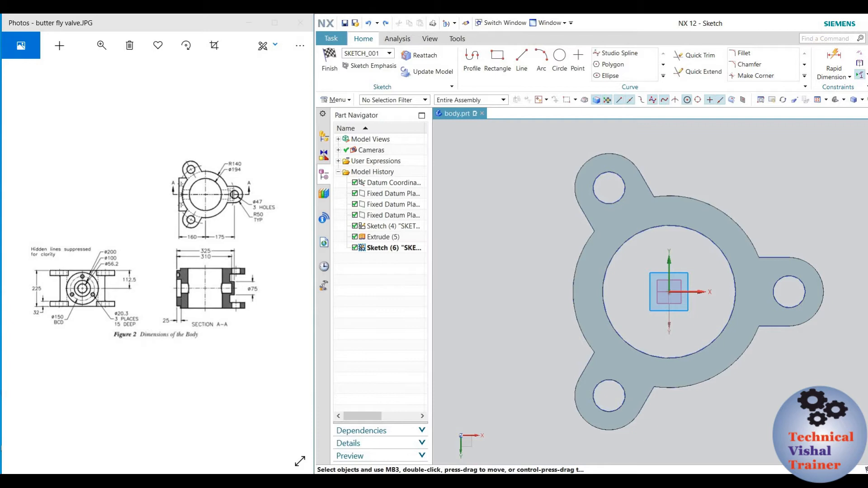
- Turn off Continuous Auto Dimensioning for the sketch
{"action": "left_click", "coordinate": [865, 74]}
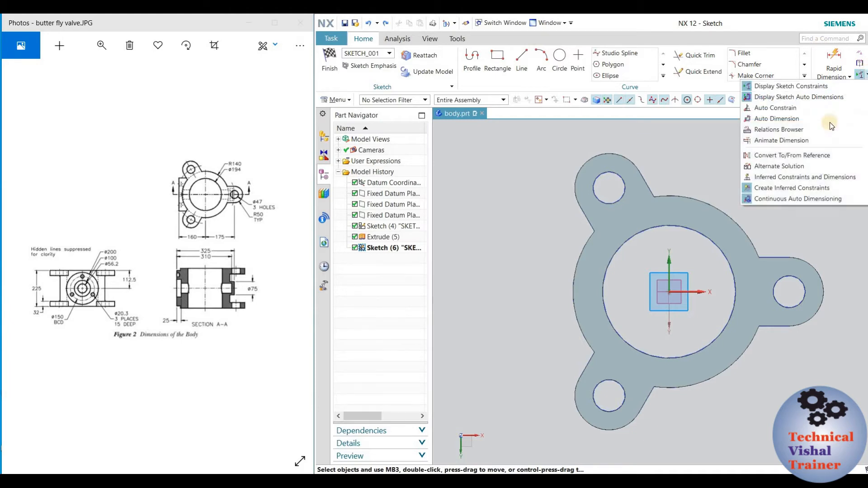
{"action": "left_click", "coordinate": [770, 202]}
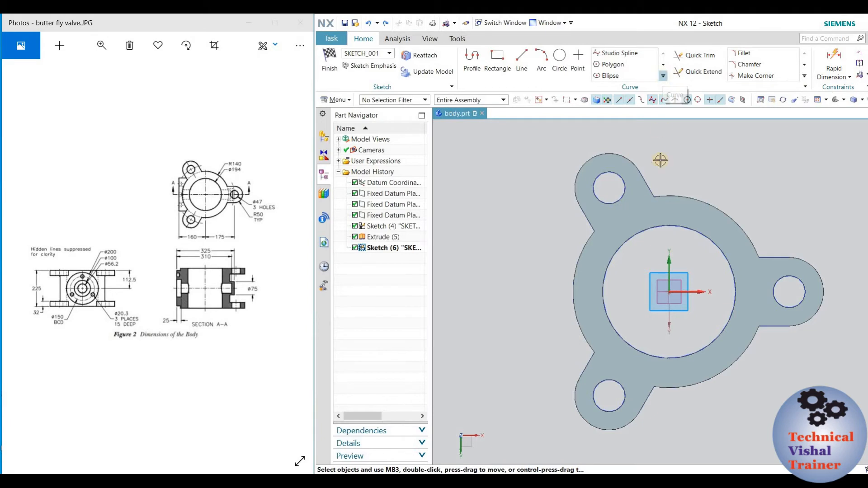
{"action": "scroll", "coordinate": [563, 212], "scroll_direction": "down", "scroll_amount": 2}
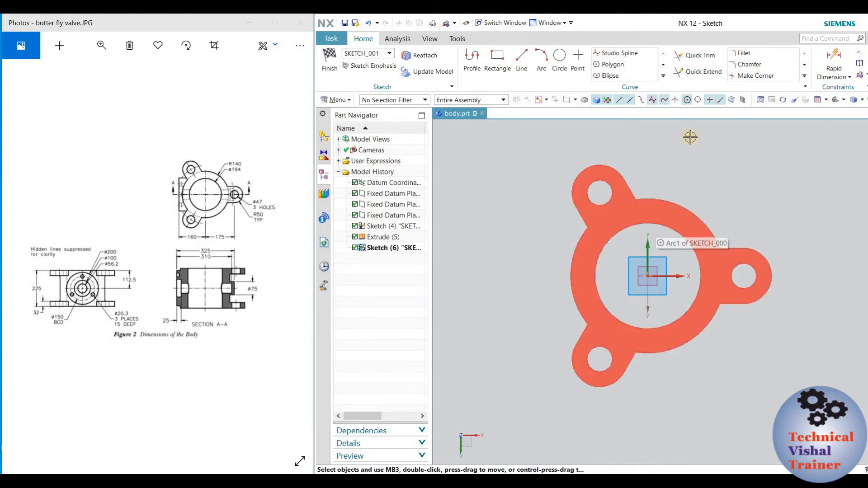
- Project only the bore circle again as a non-associative curve, using the Single Curve rule
{"action": "left_click", "coordinate": [663, 75]}
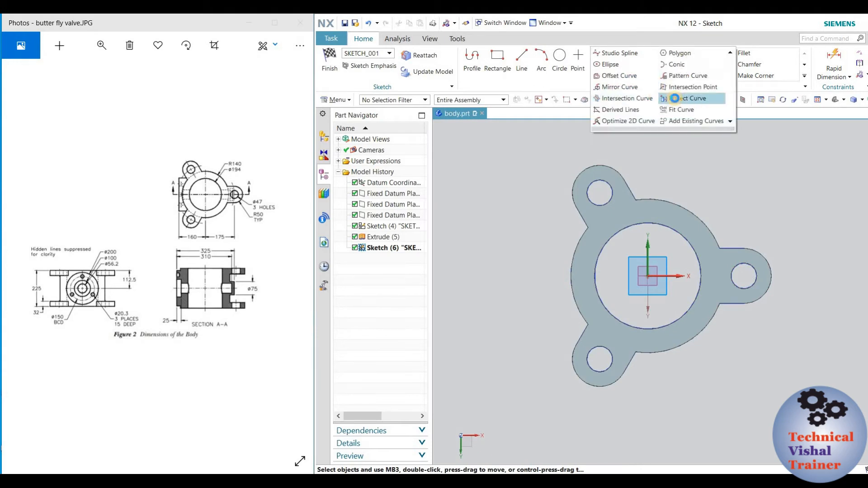
{"action": "left_click", "coordinate": [692, 149]}
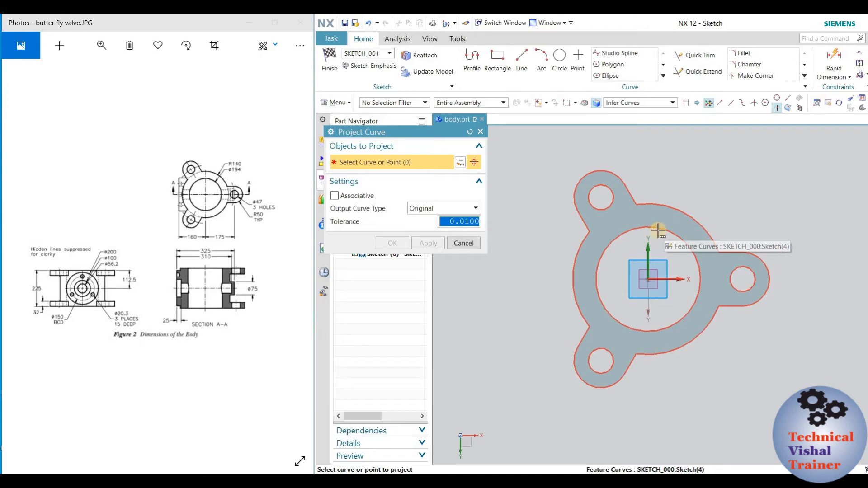
{"action": "left_click", "coordinate": [646, 103]}
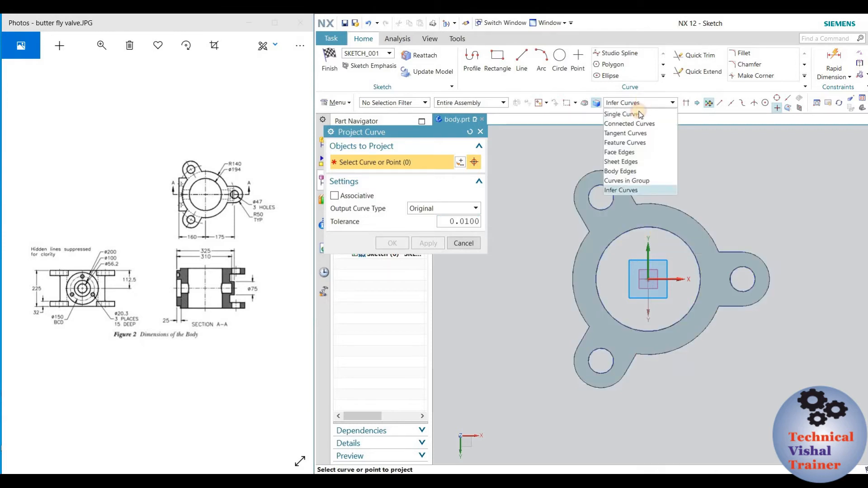
{"action": "left_click", "coordinate": [636, 116]}
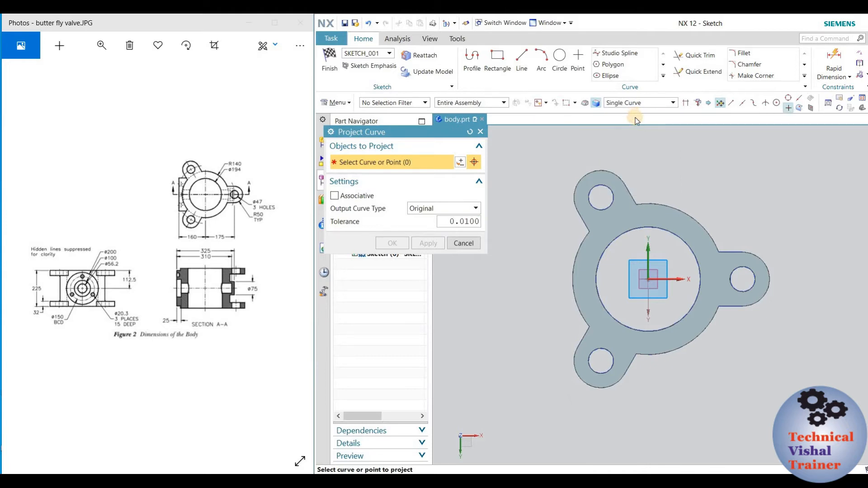
{"action": "left_click", "coordinate": [656, 227]}
{"action": "left_click", "coordinate": [394, 244]}
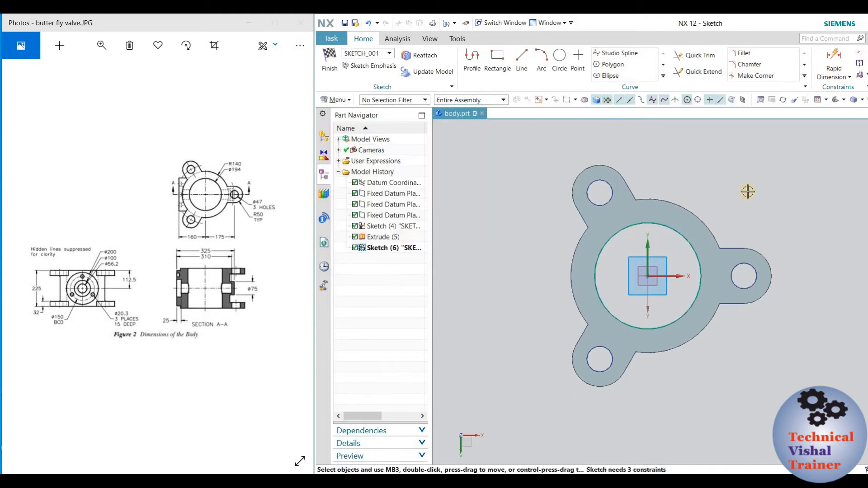
{"action": "left_click", "coordinate": [834, 75]}
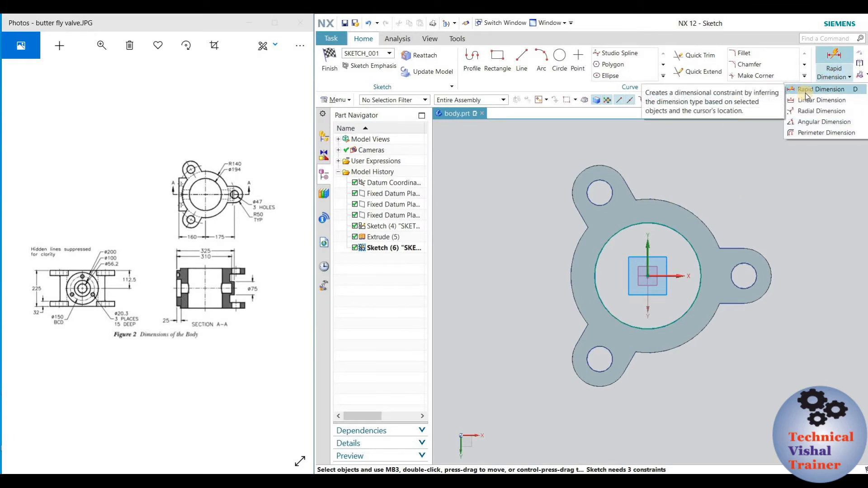
{"action": "left_click", "coordinate": [806, 92]}
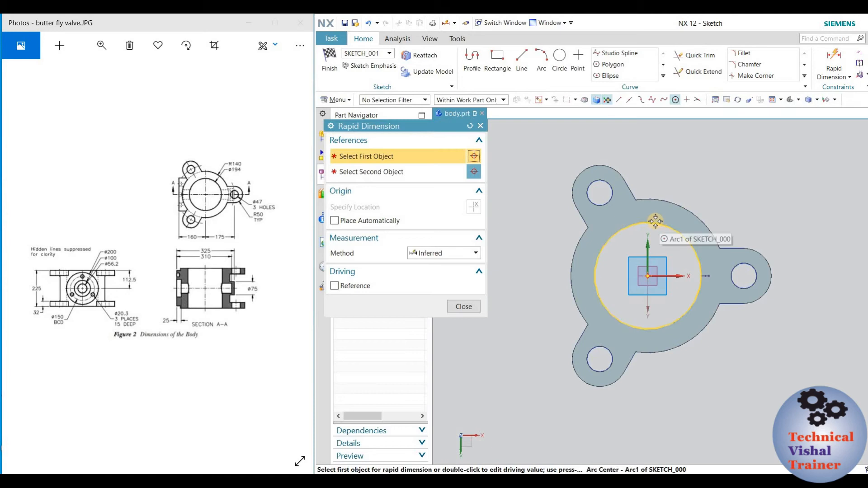
{"action": "left_click", "coordinate": [464, 307]}
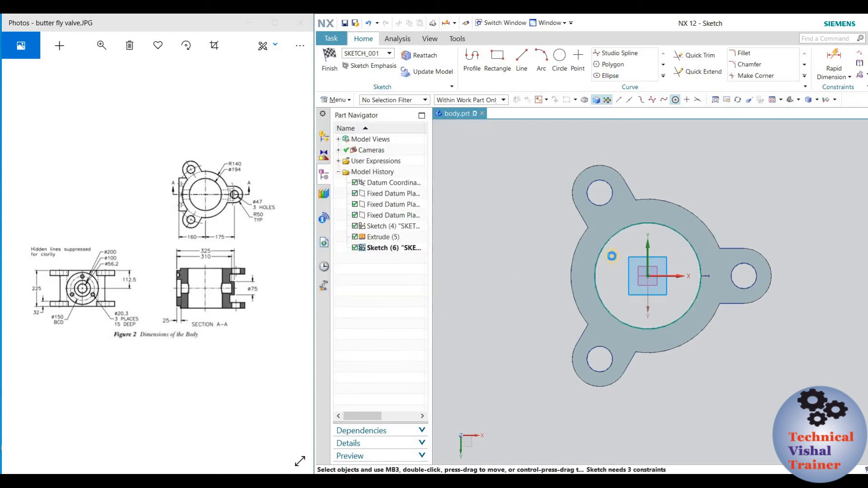
- Delete the projected bore circle from the sketch
{"action": "left_click", "coordinate": [666, 226]}
{"action": "left_click", "coordinate": [680, 243]}
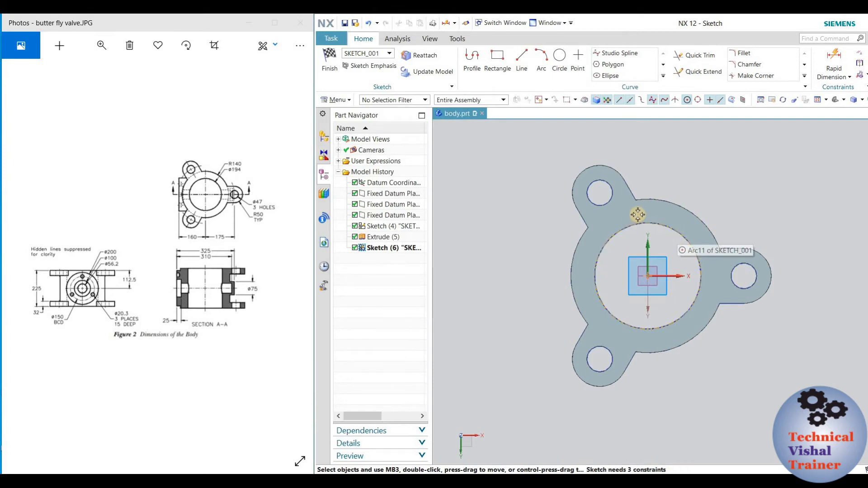
{"action": "right_click", "coordinate": [679, 234]}
{"action": "left_click", "coordinate": [701, 435]}
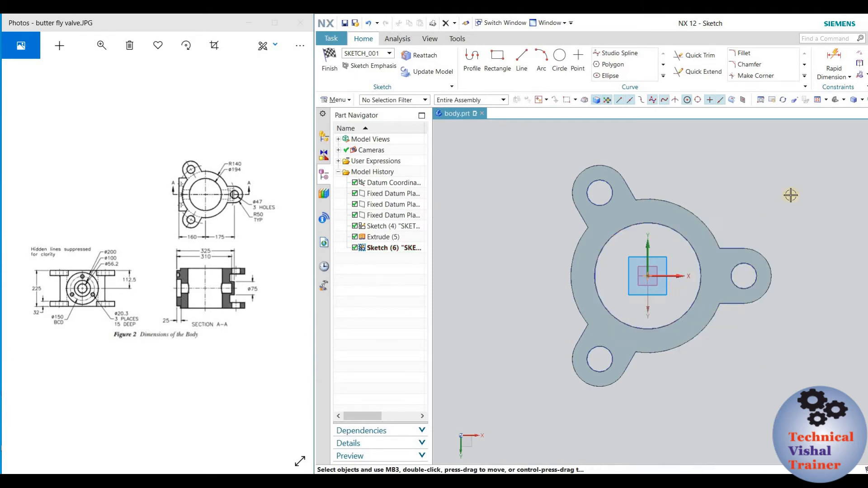
- Draw a circle about 130 mm in diameter centred on the sketch origin, inside the flange bore
{"action": "left_click", "coordinate": [560, 59]}
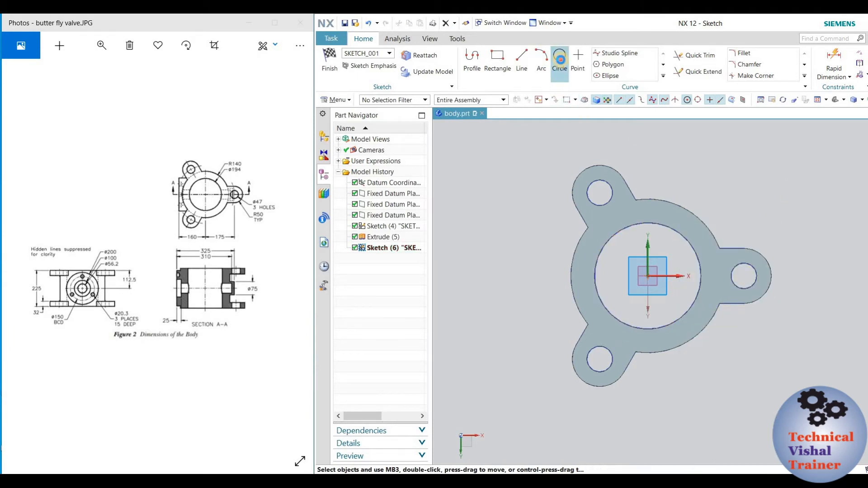
{"action": "left_click", "coordinate": [648, 276]}
{"action": "left_click", "coordinate": [661, 243]}
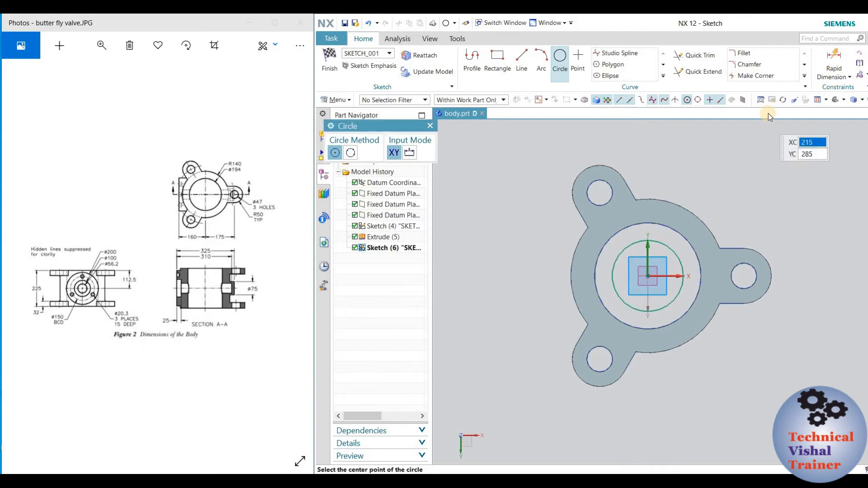
- Add a diameter dimension to the new circle, placed outside the flange, and set it to 194 mm
{"action": "left_click", "coordinate": [838, 77]}
{"action": "left_click", "coordinate": [823, 93]}
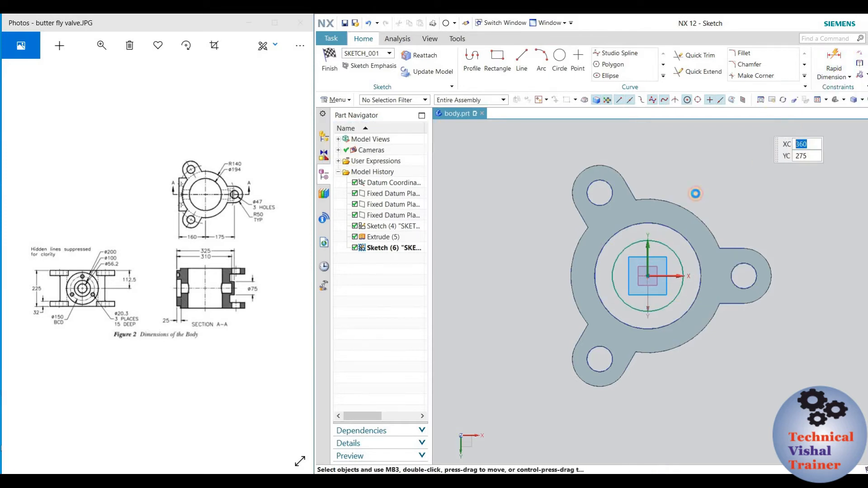
{"action": "left_click", "coordinate": [663, 244]}
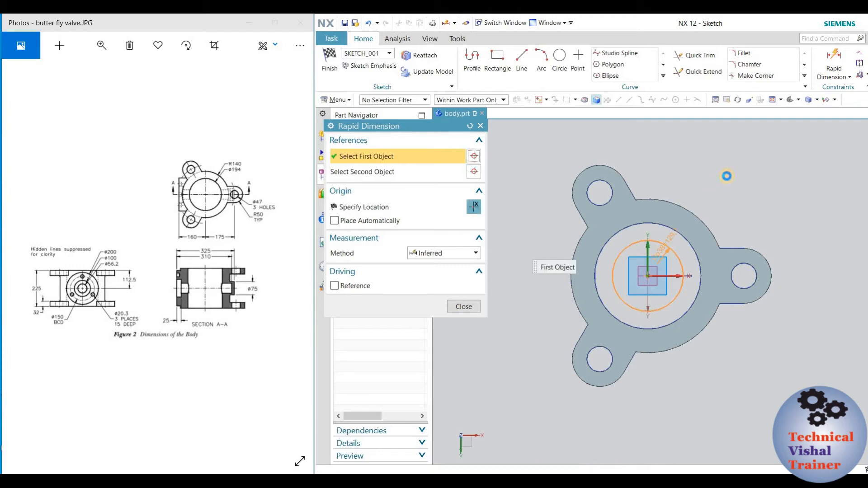
{"action": "left_click", "coordinate": [728, 174]}
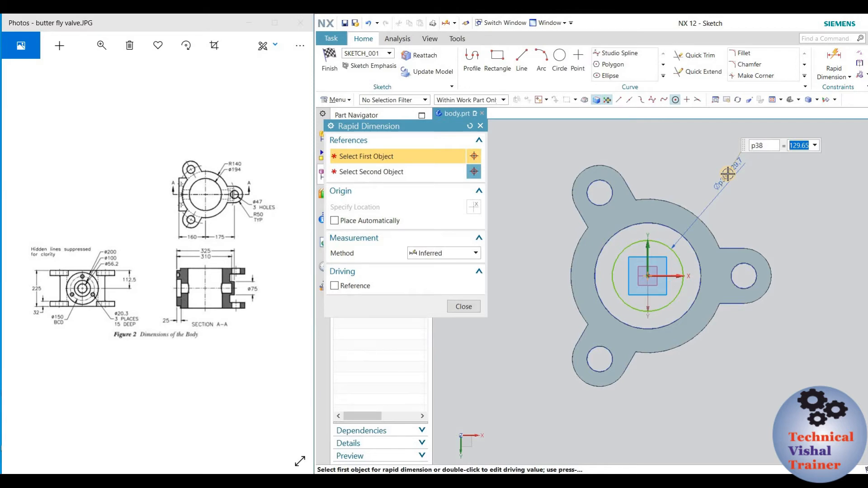
{"action": "type", "text": "194"}
{"action": "key", "text": "Return"}
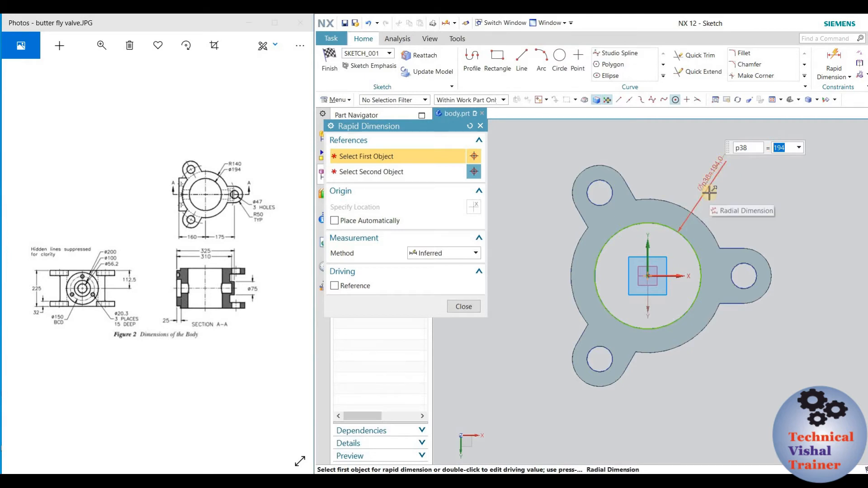
{"action": "left_click", "coordinate": [475, 306]}
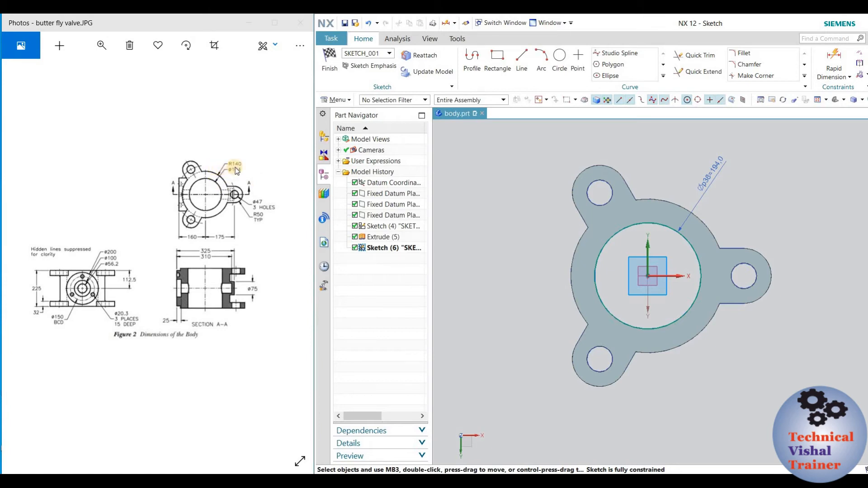
- Draw a second circle about 365 mm in diameter centred on the sketch origin, around the 194 mm circle
{"action": "left_click", "coordinate": [560, 57]}
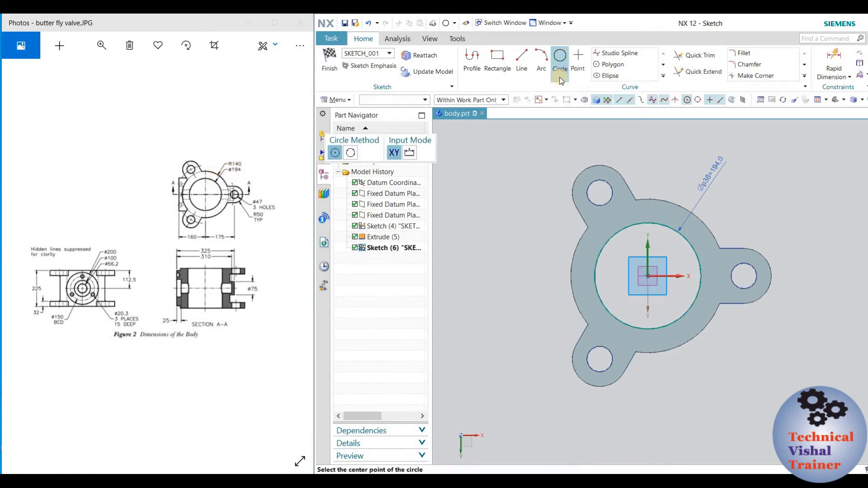
{"action": "left_click", "coordinate": [648, 275]}
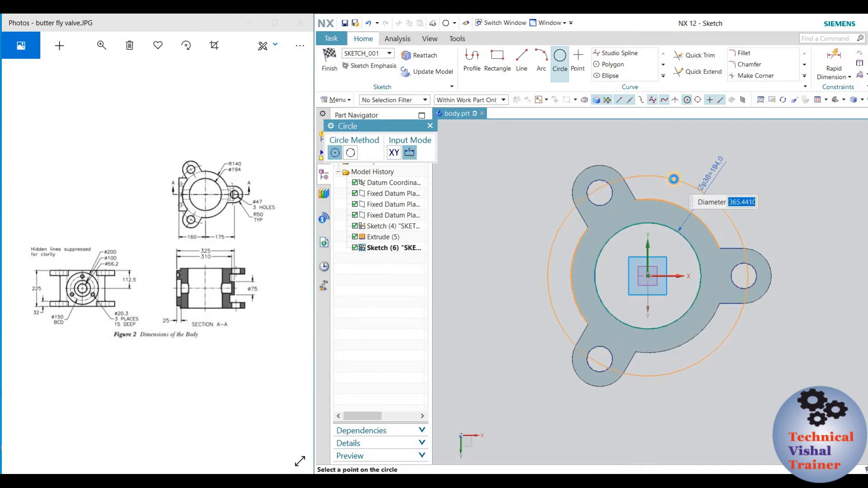
{"action": "left_click", "coordinate": [673, 176]}
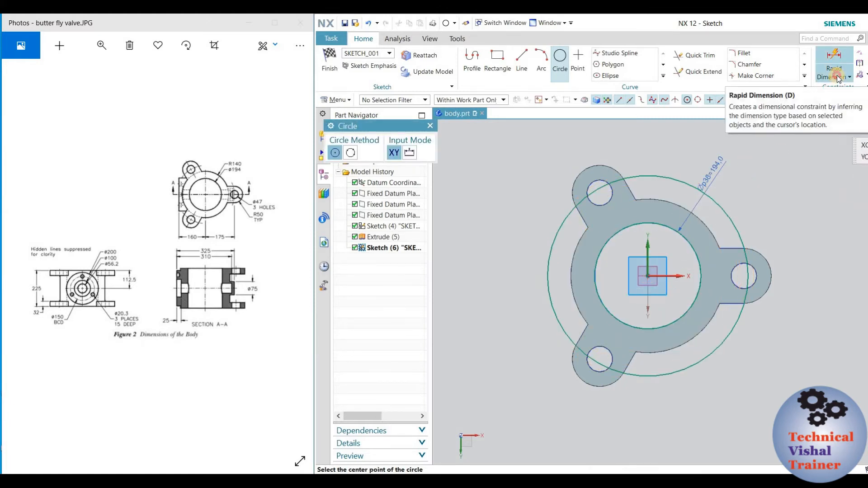
- Add a radial dimension to the outer circle, set it to 140 mm, and finish the sketch
{"action": "left_click", "coordinate": [836, 76]}
{"action": "left_click", "coordinate": [822, 110]}
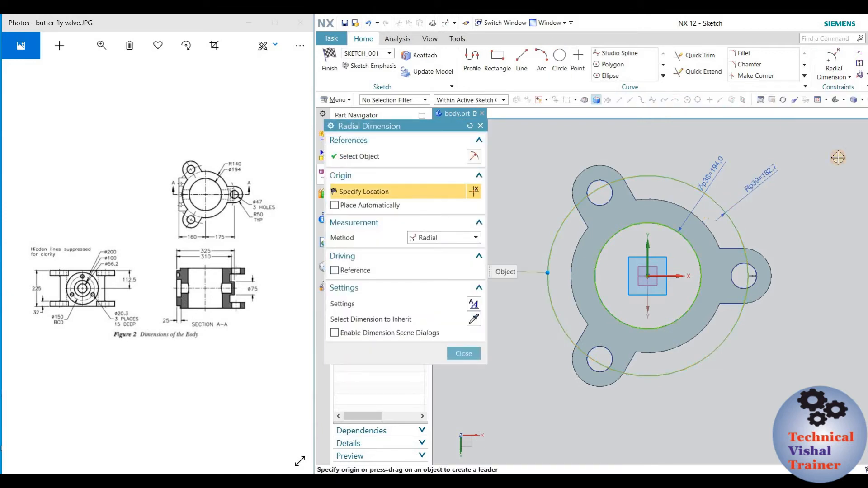
{"action": "left_click", "coordinate": [763, 180]}
{"action": "type", "text": "140"}
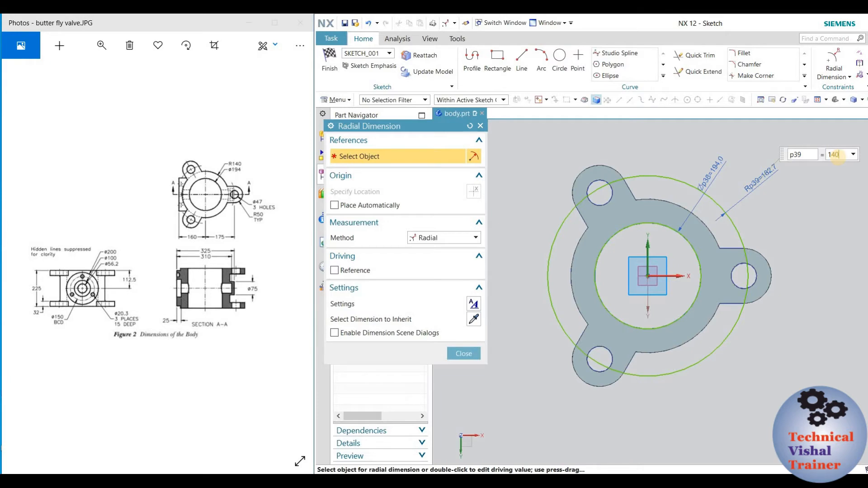
{"action": "key", "text": "Return"}
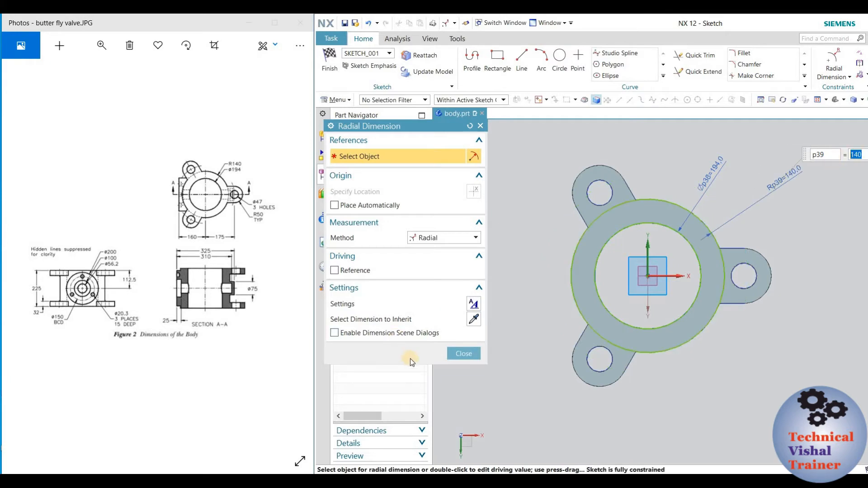
{"action": "left_click", "coordinate": [454, 352]}
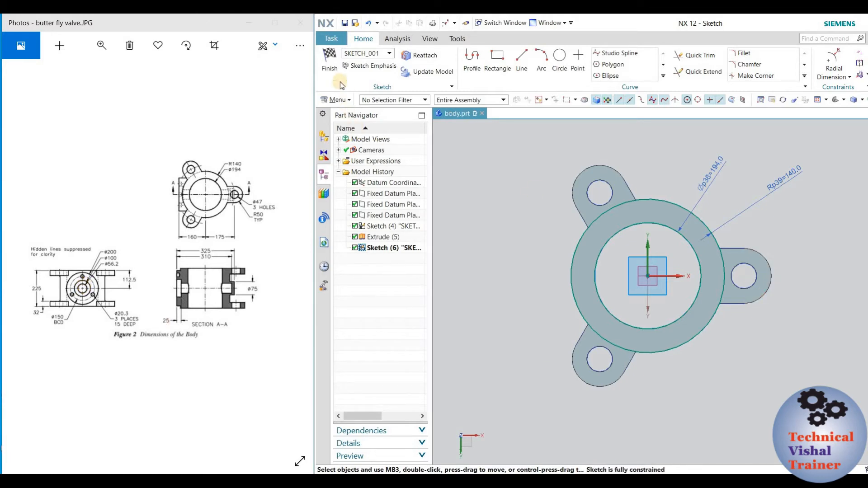
{"action": "left_click", "coordinate": [330, 61]}
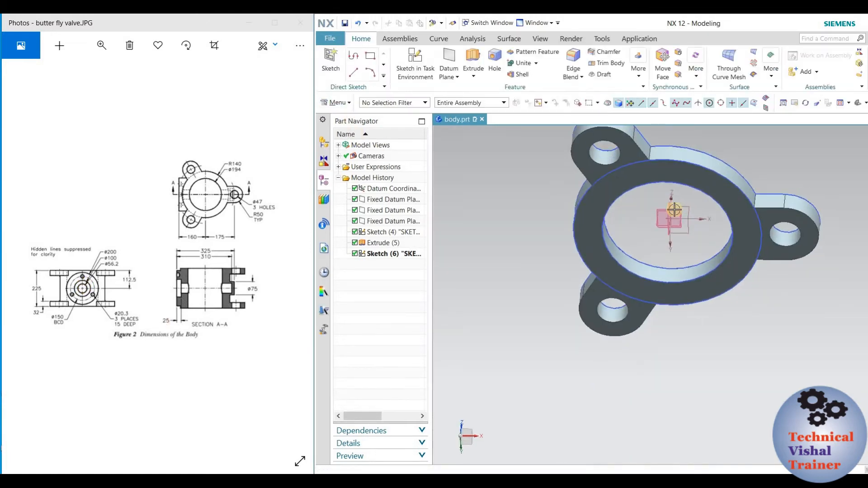
- Extrude the two concentric circles 225-32 mm downward from the flange's underside, united with the flange body using the inferred Boolean
{"action": "middle_click_drag", "start_coordinate": [672, 211], "coordinate": [655, 227]}
{"action": "left_click", "coordinate": [473, 61]}
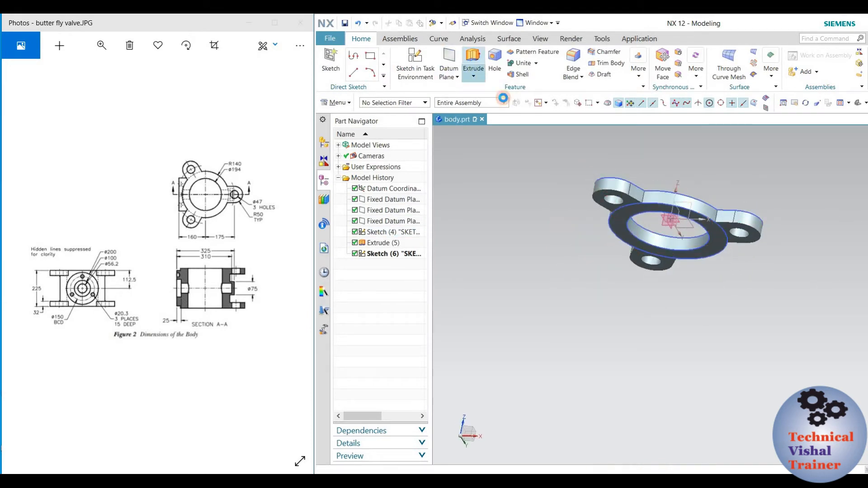
{"action": "scroll", "coordinate": [581, 246], "scroll_direction": "up", "scroll_amount": 3}
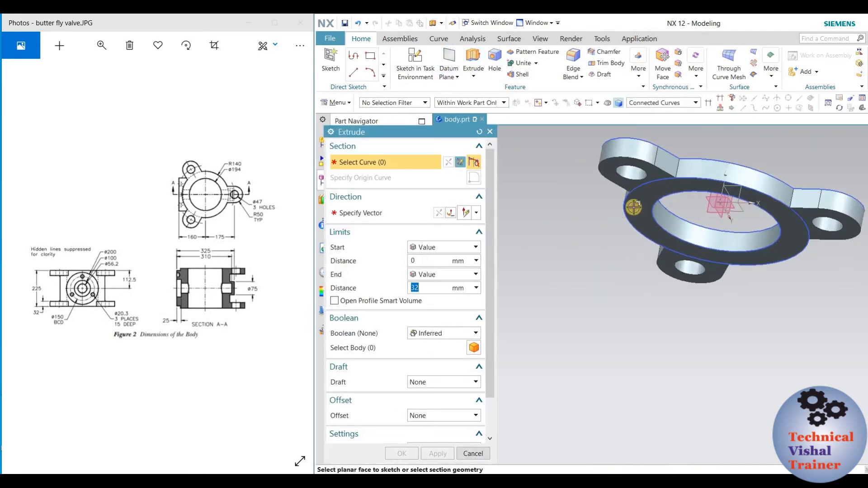
{"action": "left_click", "coordinate": [663, 182]}
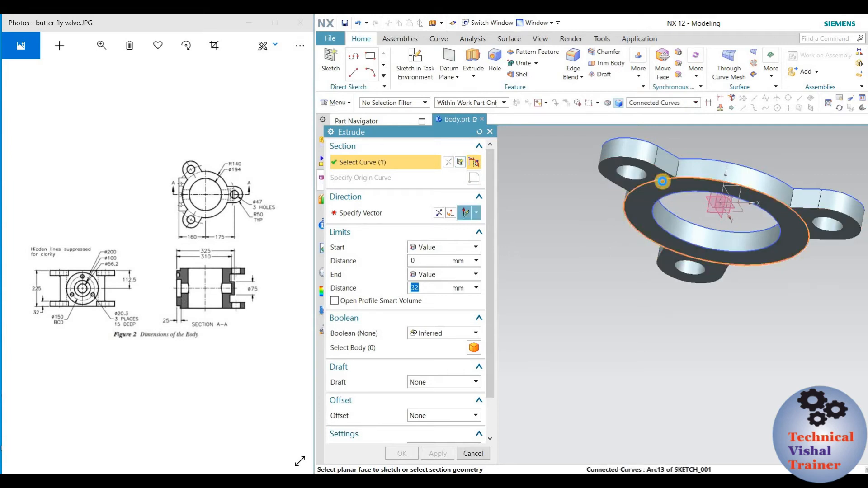
{"action": "left_click", "coordinate": [680, 192]}
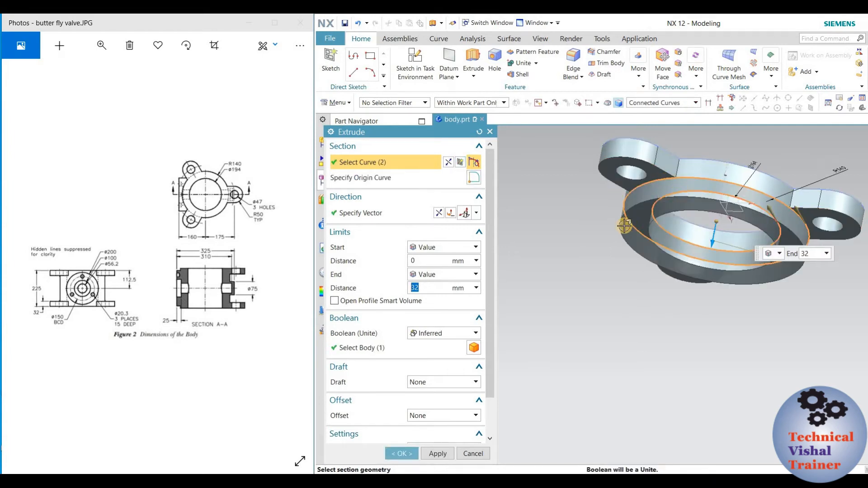
{"action": "mouse_move", "coordinate": [583, 276]}
{"action": "middle_mouse_down"}
{"action": "mouse_move", "coordinate": [577, 259]}
{"action": "mouse_move", "coordinate": [593, 263]}
{"action": "middle_mouse_up"}
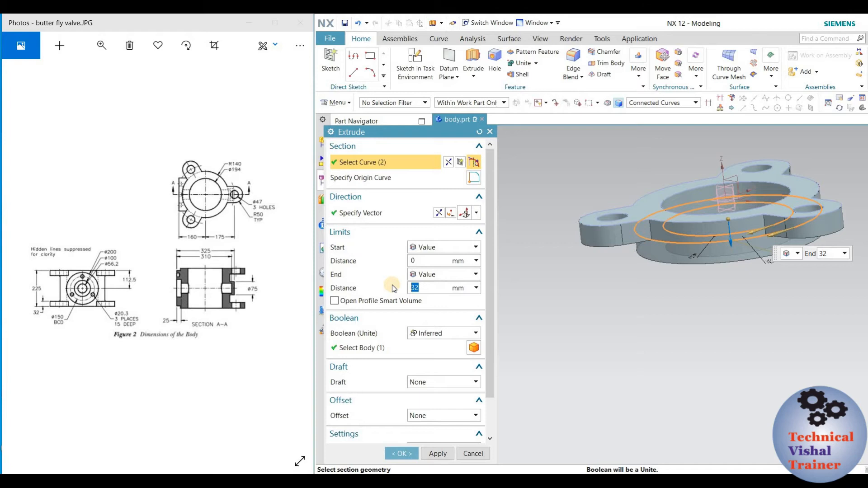
{"action": "type", "text": "225-"}
{"action": "key", "text": "Return"}
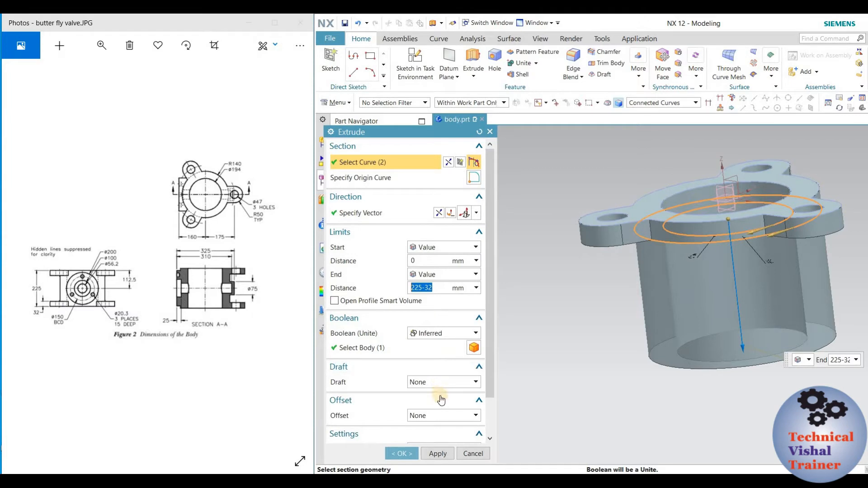
{"action": "left_click", "coordinate": [401, 453]}
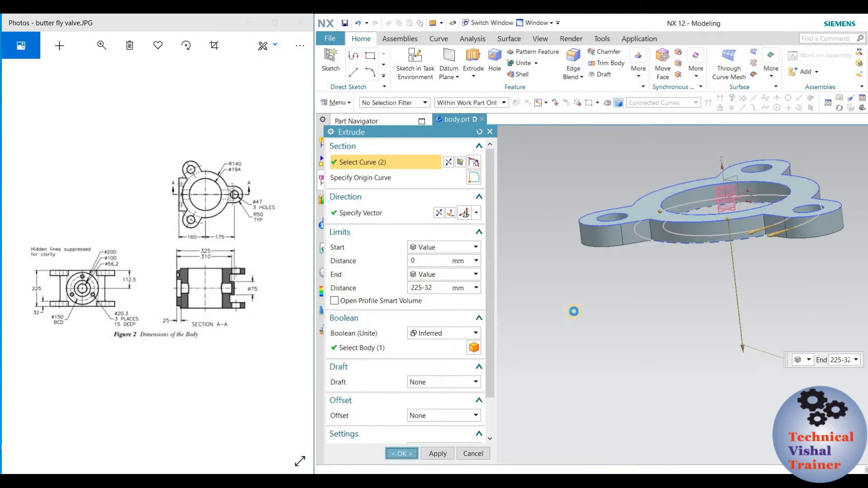
- Create a sketch on the ring-shaped bottom face of the cylindrical section and turn off continuous auto dimensioning
{"action": "mouse_move", "coordinate": [568, 316]}
{"action": "middle_mouse_down"}
{"action": "mouse_move", "coordinate": [550, 271]}
{"action": "mouse_move", "coordinate": [554, 294]}
{"action": "mouse_move", "coordinate": [533, 331]}
{"action": "mouse_move", "coordinate": [513, 337]}
{"action": "mouse_move", "coordinate": [536, 272]}
{"action": "mouse_move", "coordinate": [552, 300]}
{"action": "mouse_move", "coordinate": [544, 319]}
{"action": "mouse_move", "coordinate": [555, 318]}
{"action": "middle_mouse_up"}
{"action": "scroll", "coordinate": [510, 339], "scroll_direction": "up", "scroll_amount": 4}
{"action": "scroll", "coordinate": [503, 340], "scroll_direction": "down", "scroll_amount": 6}
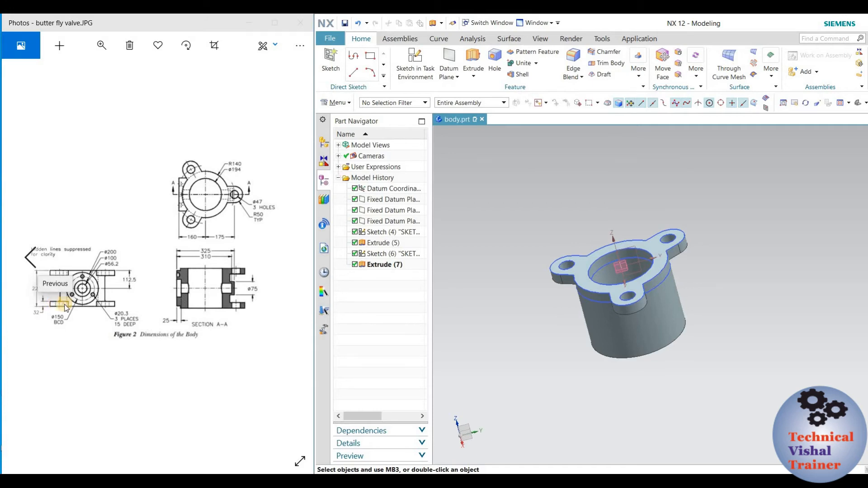
{"action": "mouse_move", "coordinate": [738, 266]}
{"action": "middle_mouse_down"}
{"action": "mouse_move", "coordinate": [725, 252]}
{"action": "mouse_move", "coordinate": [713, 260]}
{"action": "mouse_move", "coordinate": [717, 280]}
{"action": "mouse_move", "coordinate": [677, 287]}
{"action": "middle_mouse_up"}
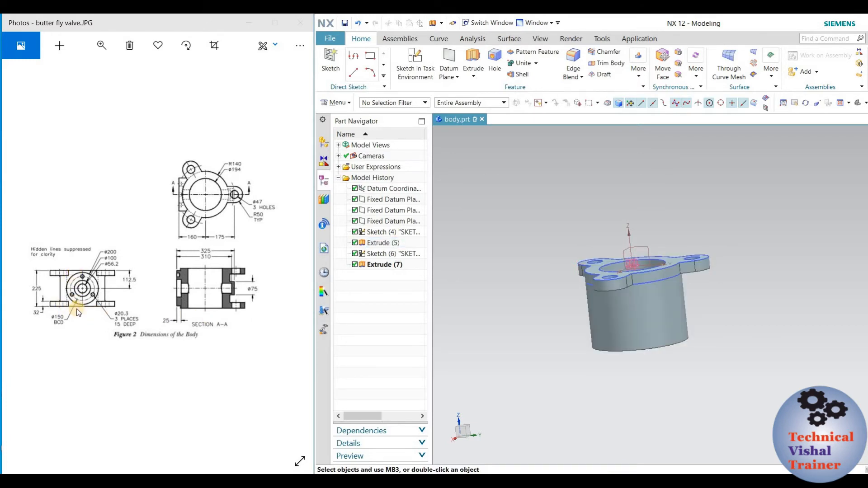
{"action": "middle_click_drag", "start_coordinate": [654, 161], "coordinate": [648, 204]}
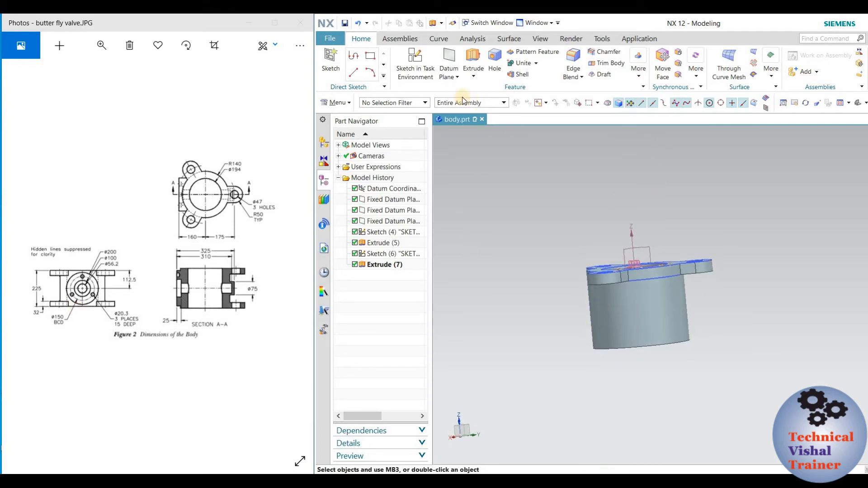
{"action": "left_click", "coordinate": [418, 72]}
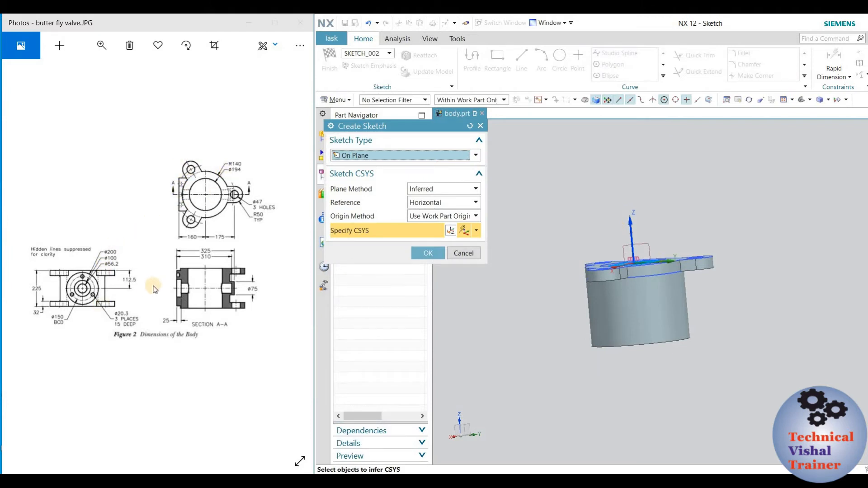
{"action": "middle_click_drag", "start_coordinate": [732, 324], "coordinate": [674, 342]}
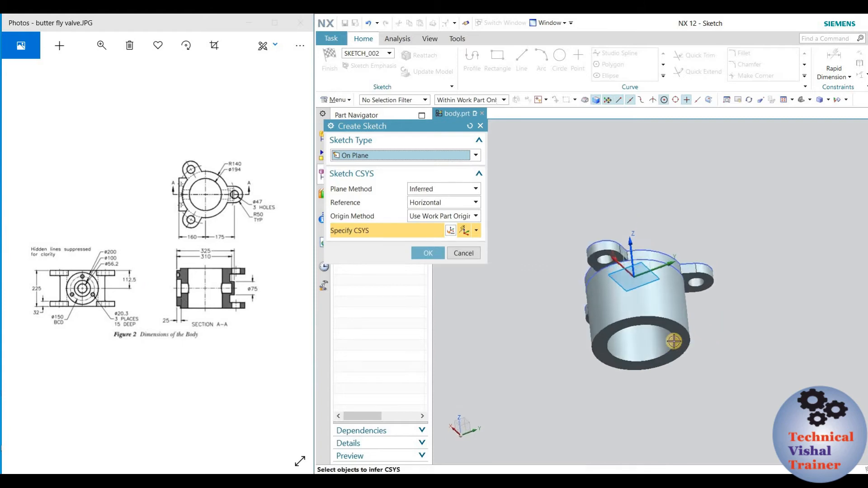
{"action": "left_click", "coordinate": [679, 336]}
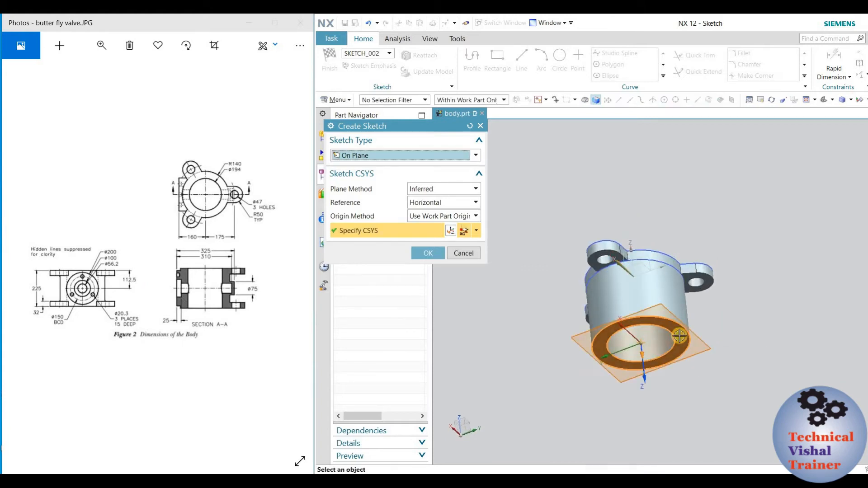
{"action": "left_click", "coordinate": [428, 253]}
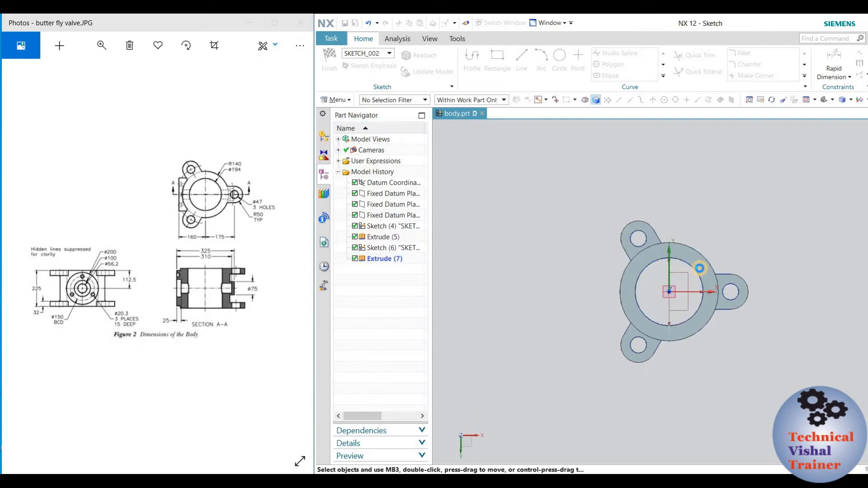
{"action": "scroll", "coordinate": [718, 239], "scroll_direction": "up", "scroll_amount": 1}
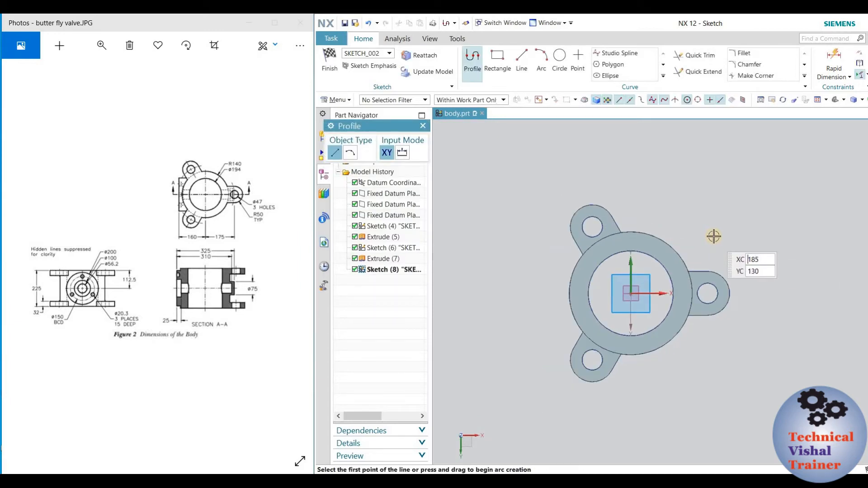
{"action": "key", "text": "Escape"}
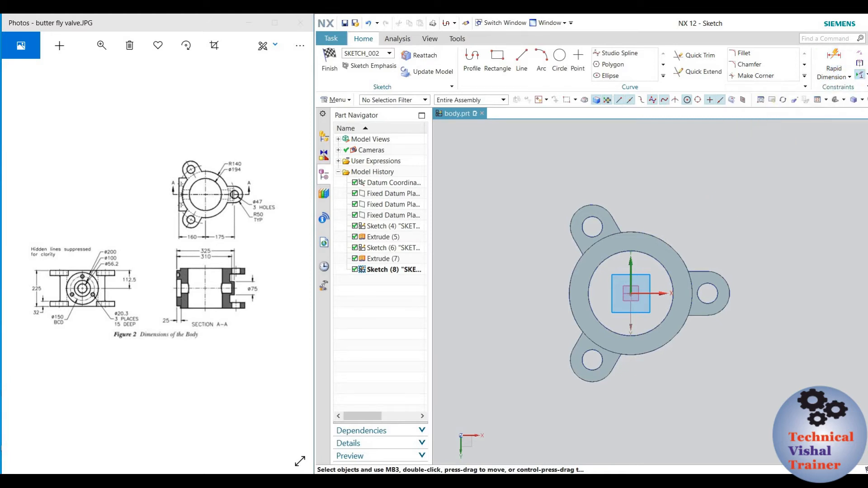
{"action": "left_click", "coordinate": [864, 75]}
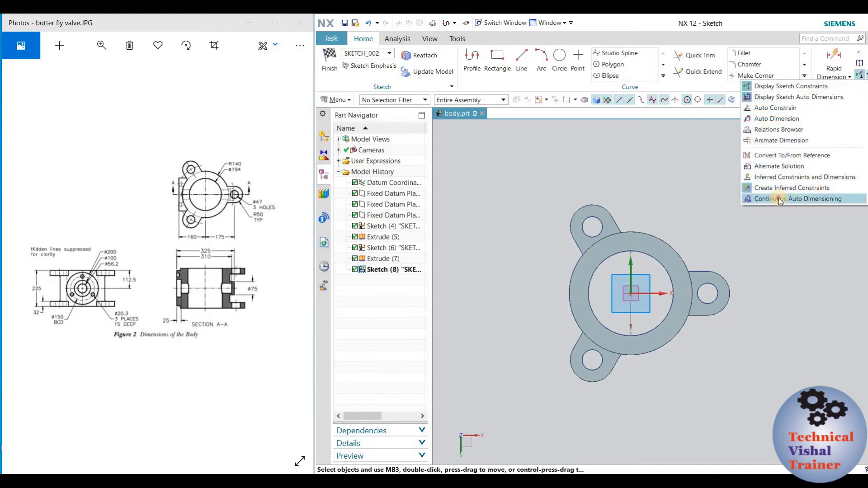
{"action": "left_click", "coordinate": [779, 198]}
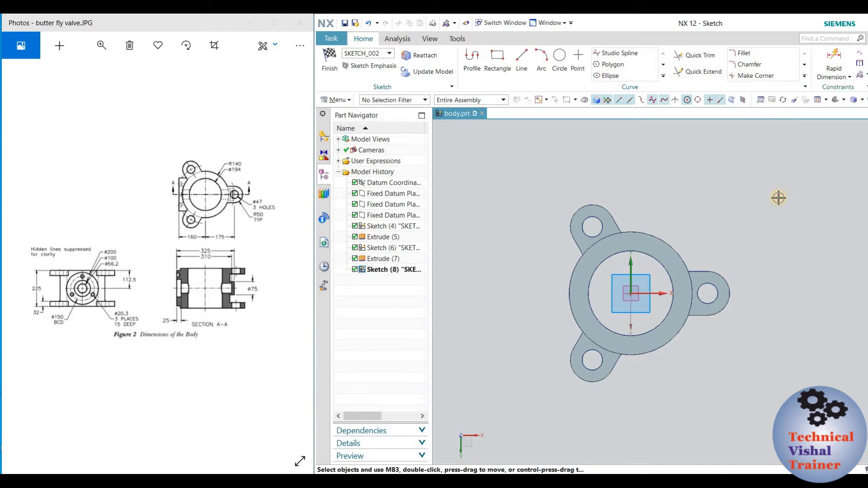
- Project the face edges of the flange's three lugs into the sketch as non-associative curves and finish the sketch
{"action": "left_click", "coordinate": [663, 76]}
{"action": "left_click", "coordinate": [680, 99]}
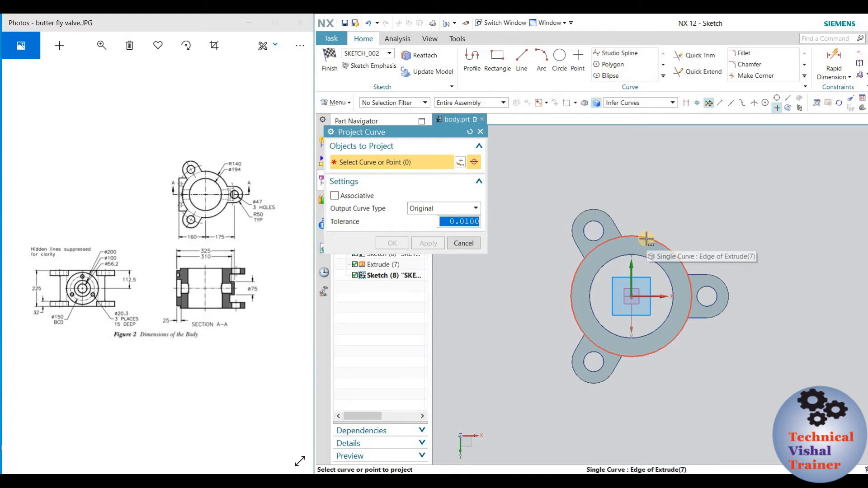
{"action": "left_click", "coordinate": [606, 217]}
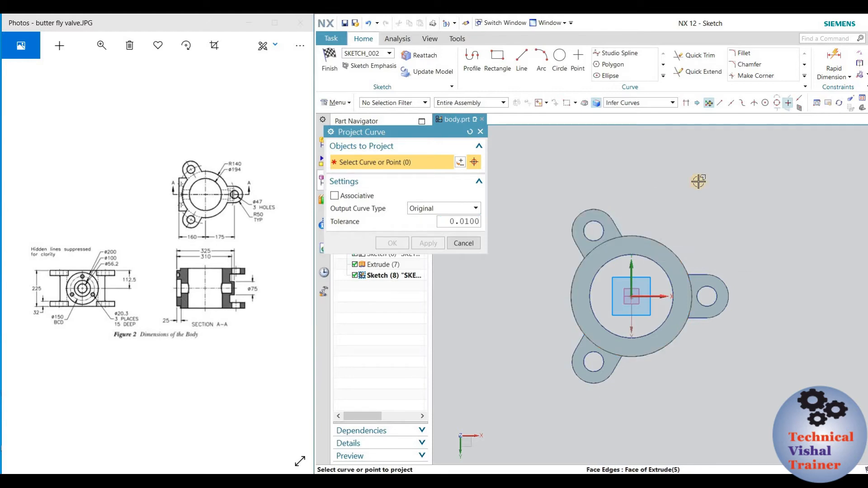
{"action": "left_click", "coordinate": [720, 286]}
{"action": "left_click", "coordinate": [587, 350]}
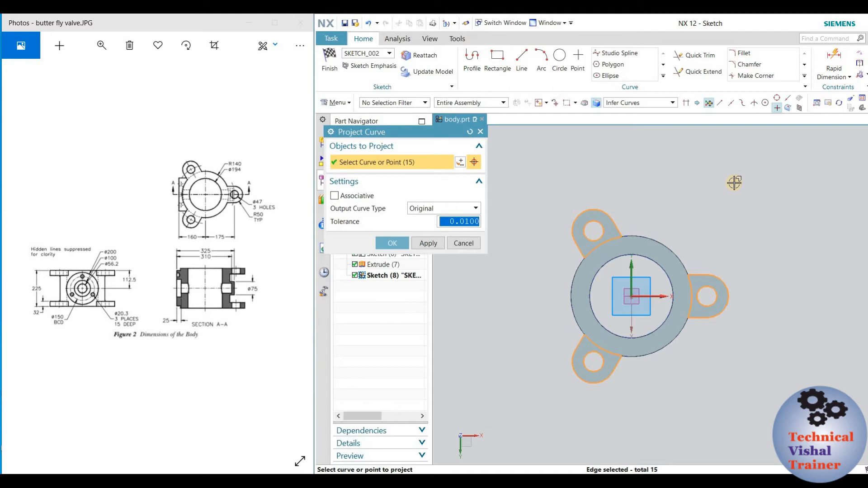
{"action": "left_click", "coordinate": [393, 243]}
{"action": "mouse_move", "coordinate": [729, 215]}
{"action": "middle_mouse_down"}
{"action": "mouse_move", "coordinate": [758, 244]}
{"action": "mouse_move", "coordinate": [779, 224]}
{"action": "mouse_move", "coordinate": [777, 209]}
{"action": "mouse_move", "coordinate": [769, 231]}
{"action": "middle_mouse_up"}
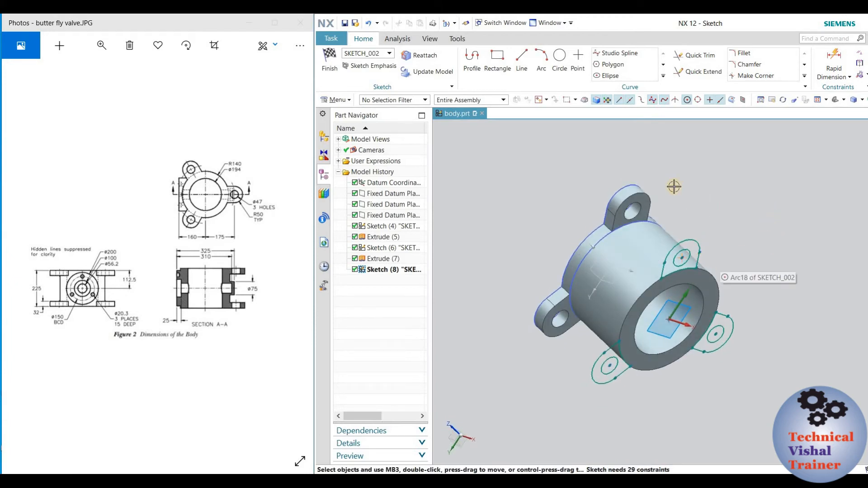
{"action": "left_click", "coordinate": [330, 63]}
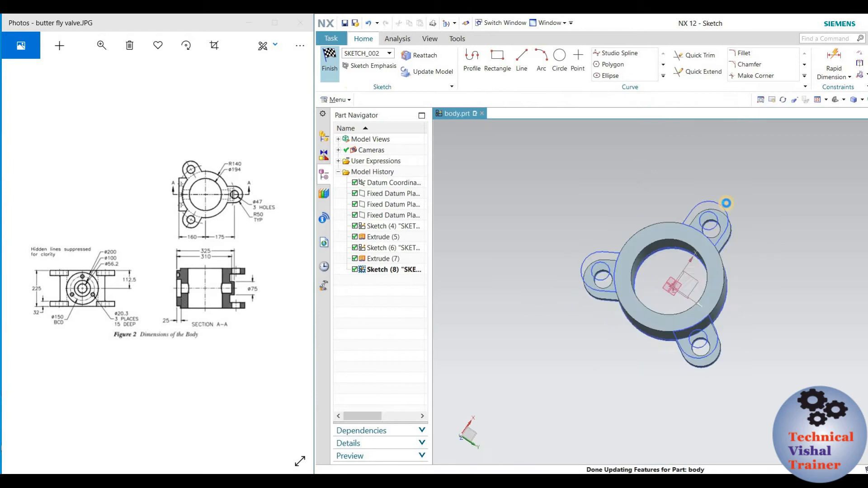
- Start an extrusion using the closed outlines and holes of all three lugs in the bottom sketch as its section
{"action": "mouse_move", "coordinate": [724, 209]}
{"action": "middle_mouse_down"}
{"action": "mouse_move", "coordinate": [716, 235]}
{"action": "mouse_move", "coordinate": [699, 246]}
{"action": "middle_mouse_up"}
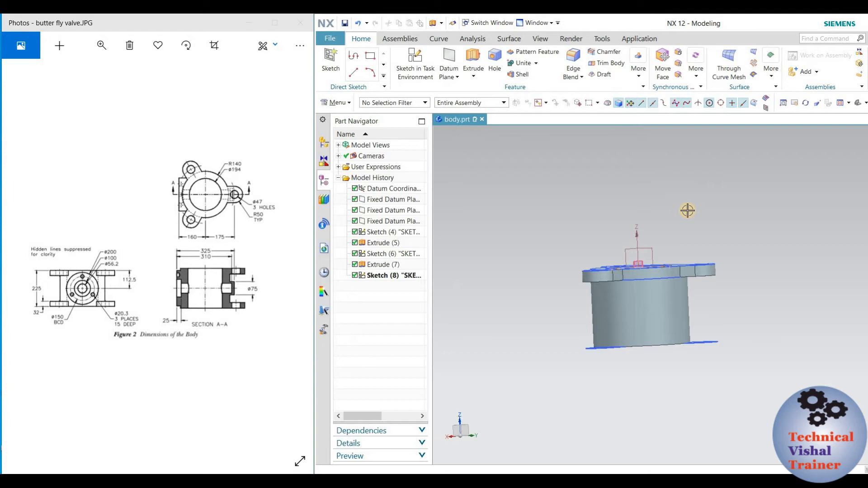
{"action": "middle_click_drag", "start_coordinate": [707, 249], "coordinate": [729, 225]}
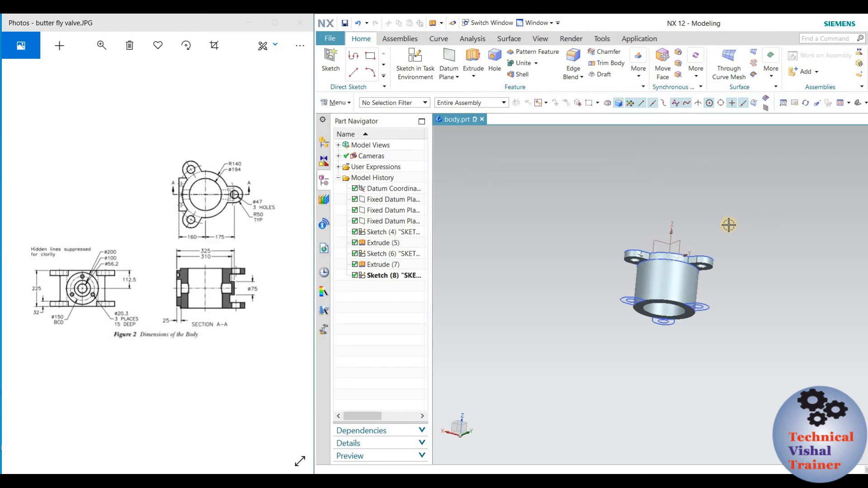
{"action": "scroll", "coordinate": [690, 314], "scroll_direction": "up", "scroll_amount": 3}
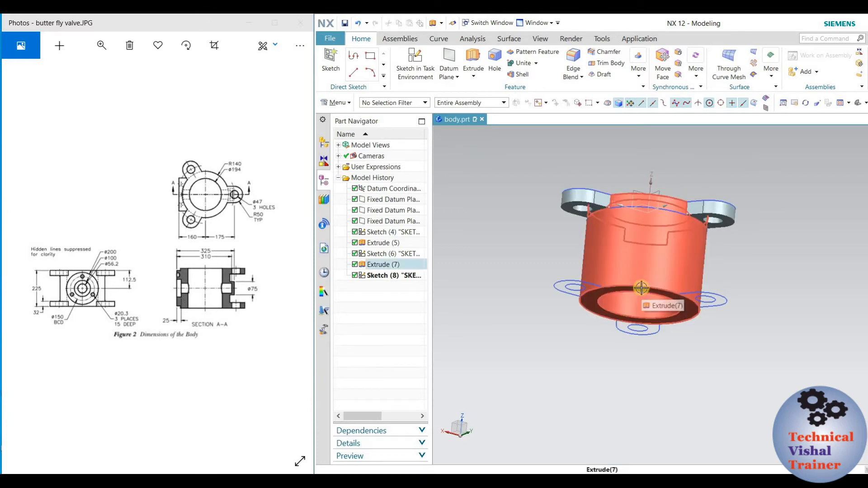
{"action": "left_click", "coordinate": [473, 63]}
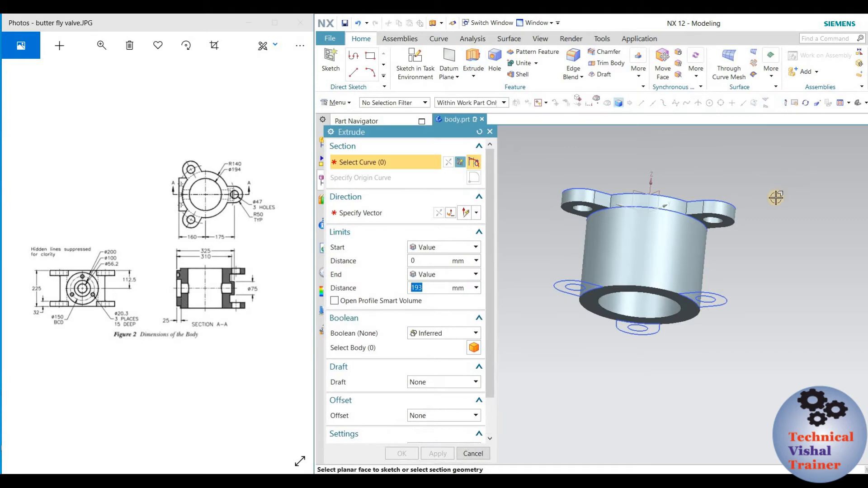
{"action": "middle_click_drag", "start_coordinate": [775, 190], "coordinate": [765, 202]}
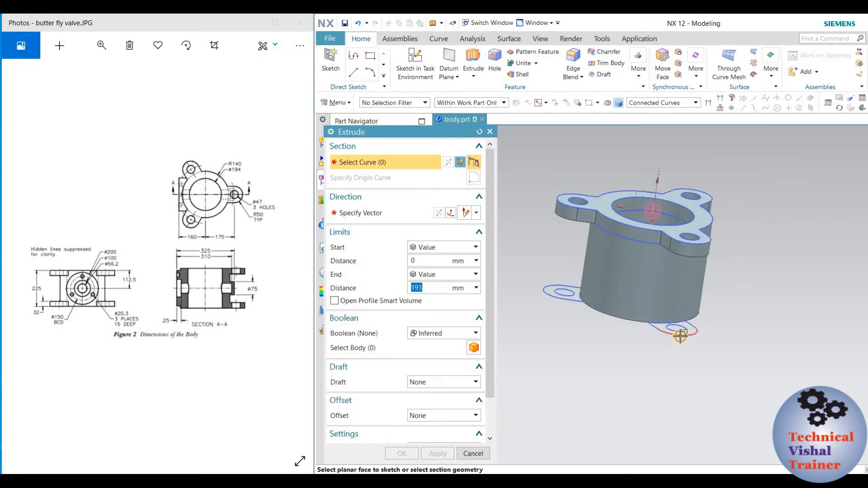
{"action": "left_click", "coordinate": [699, 324]}
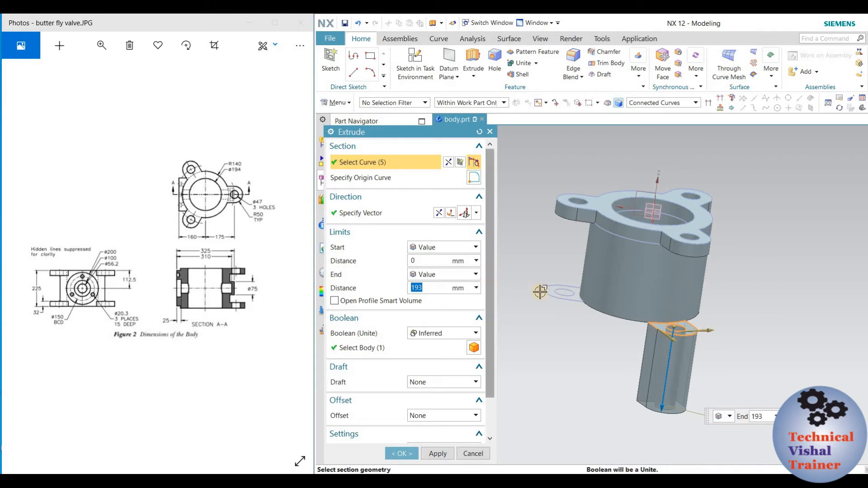
{"action": "left_click", "coordinate": [573, 275]}
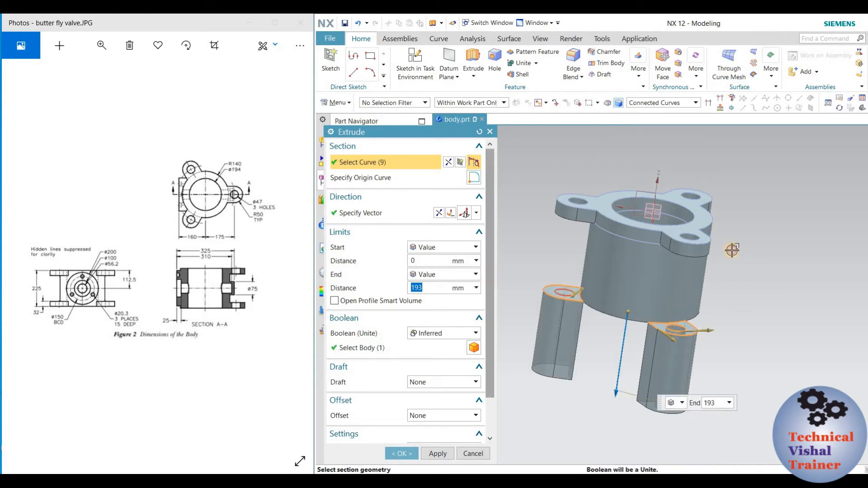
{"action": "middle_click_drag", "start_coordinate": [746, 256], "coordinate": [721, 271]}
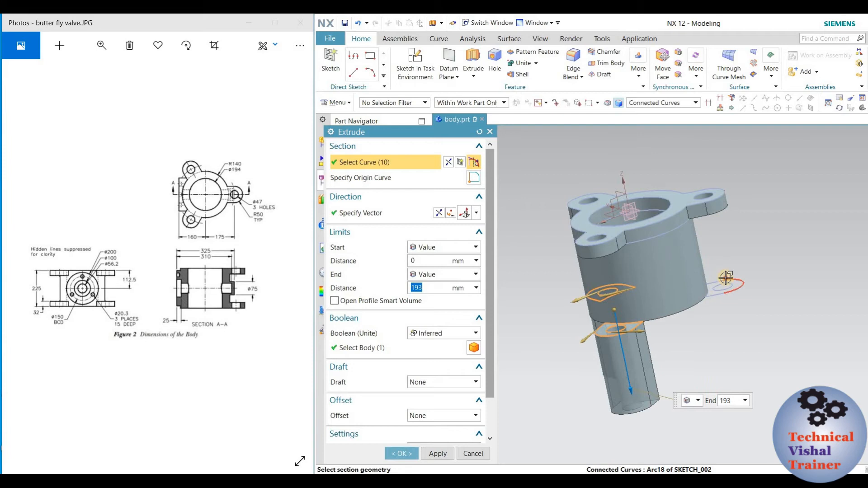
{"action": "left_click", "coordinate": [726, 283]}
{"action": "left_click", "coordinate": [726, 283]}
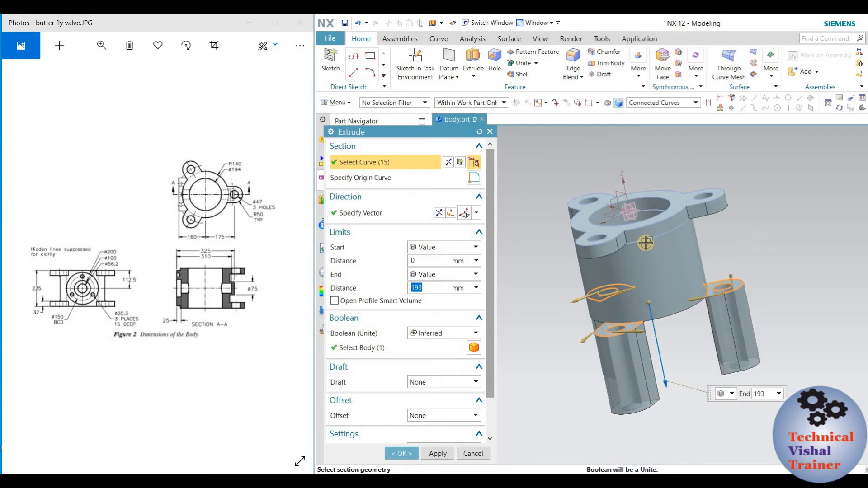
- Extrude the three lower lugs 32 mm in the reversed direction, upward along the cylinder, and unite them with the body
{"action": "left_click", "coordinate": [437, 213]}
{"action": "left_click", "coordinate": [396, 288]}
{"action": "type", "text": "32"}
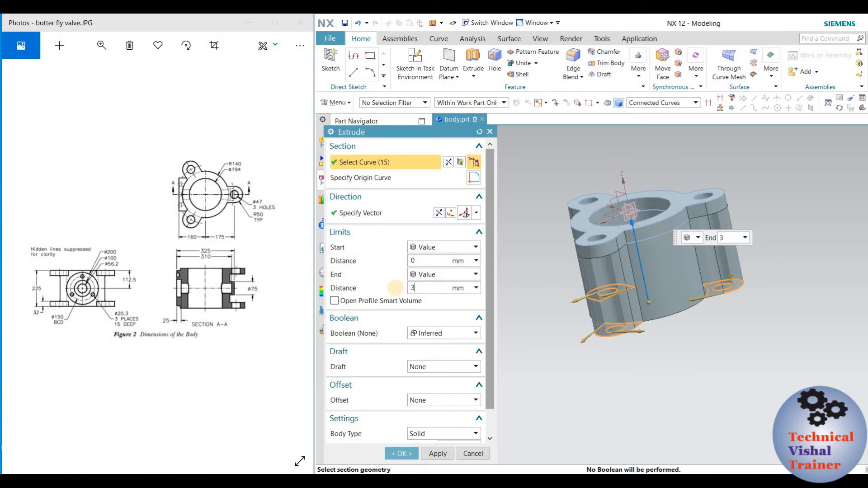
{"action": "key", "text": "Return"}
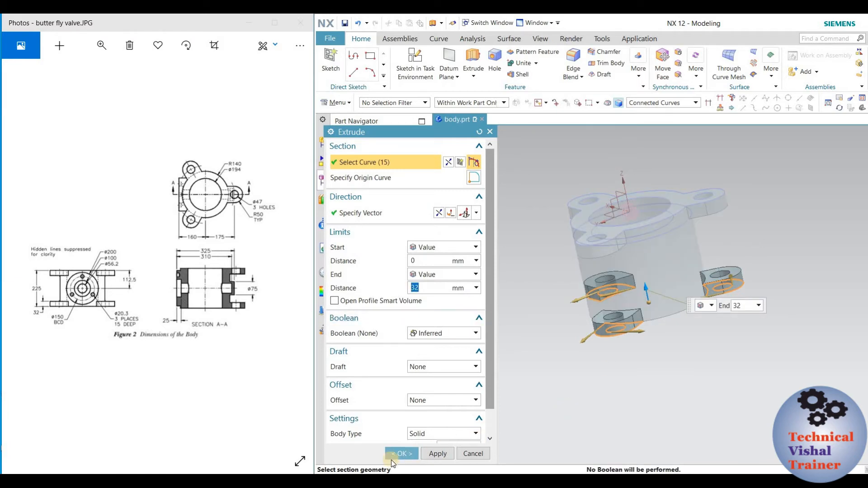
{"action": "middle_click_drag", "start_coordinate": [781, 219], "coordinate": [724, 280]}
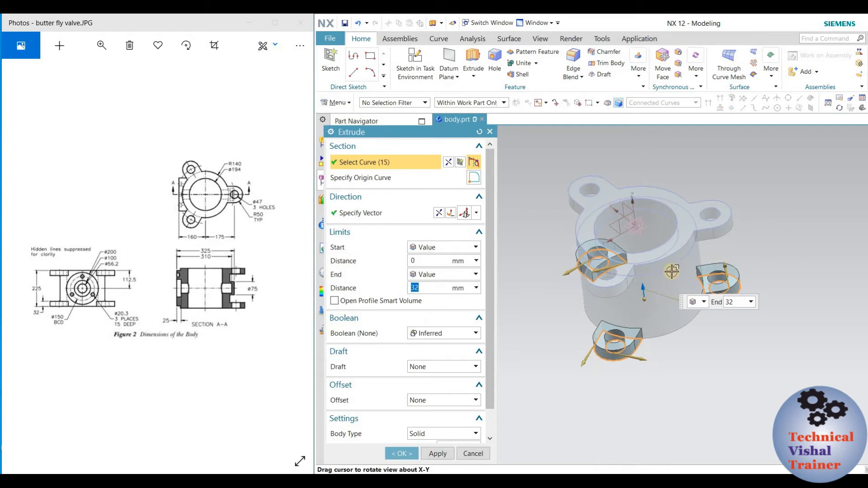
{"action": "left_click", "coordinate": [427, 336]}
{"action": "left_click", "coordinate": [430, 356]}
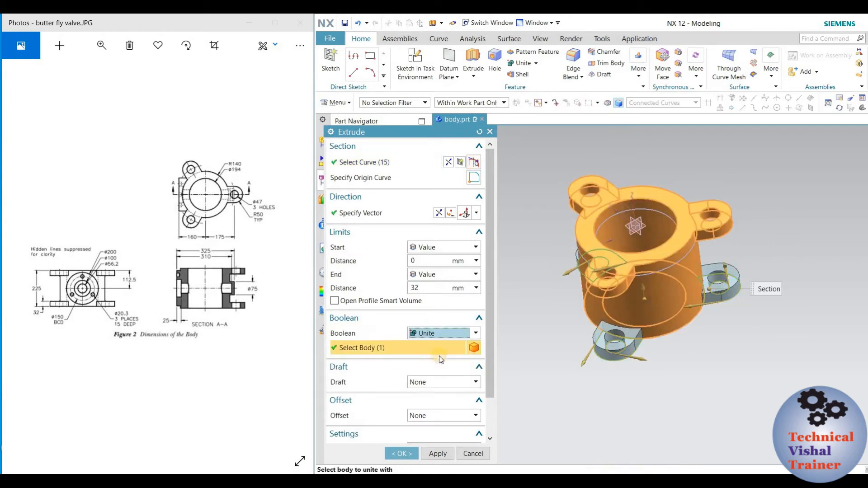
{"action": "left_click", "coordinate": [405, 453]}
{"action": "middle_click_drag", "start_coordinate": [773, 323], "coordinate": [802, 352]}
{"action": "middle_click_drag", "start_coordinate": [790, 215], "coordinate": [814, 254]}
{"action": "middle_click_drag", "start_coordinate": [801, 211], "coordinate": [748, 232]}
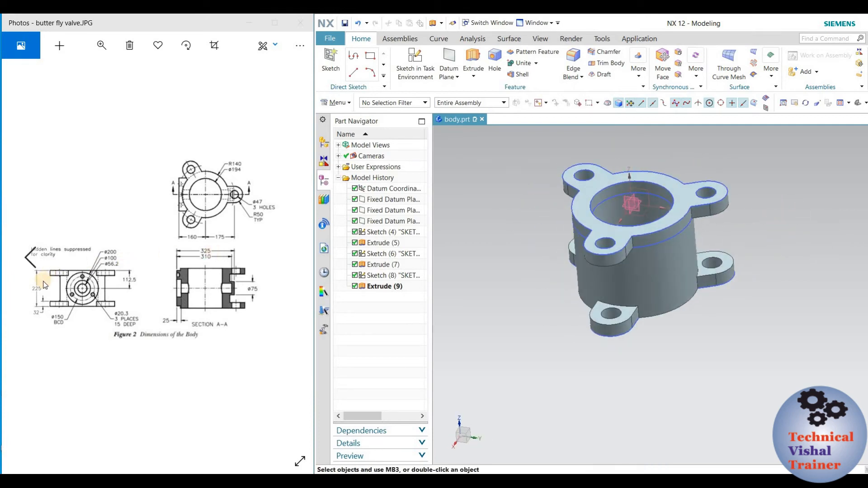
- Measure the distance between the upper flange's top face and the body's bottom face, without keeping the measurement
{"action": "mouse_move", "coordinate": [775, 202]}
{"action": "middle_mouse_down"}
{"action": "mouse_move", "coordinate": [791, 186]}
{"action": "mouse_move", "coordinate": [796, 196]}
{"action": "mouse_move", "coordinate": [770, 208]}
{"action": "mouse_move", "coordinate": [791, 202]}
{"action": "mouse_move", "coordinate": [791, 190]}
{"action": "mouse_move", "coordinate": [778, 202]}
{"action": "mouse_move", "coordinate": [730, 210]}
{"action": "mouse_move", "coordinate": [791, 200]}
{"action": "middle_mouse_up"}
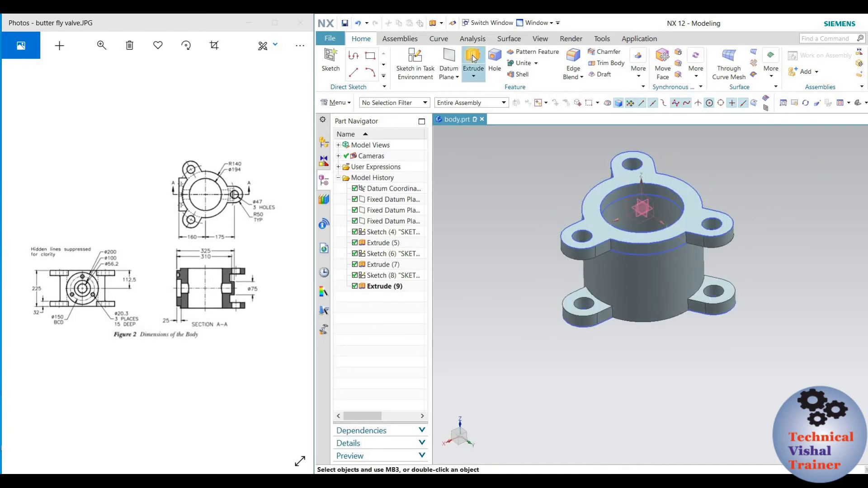
{"action": "left_click", "coordinate": [473, 39]}
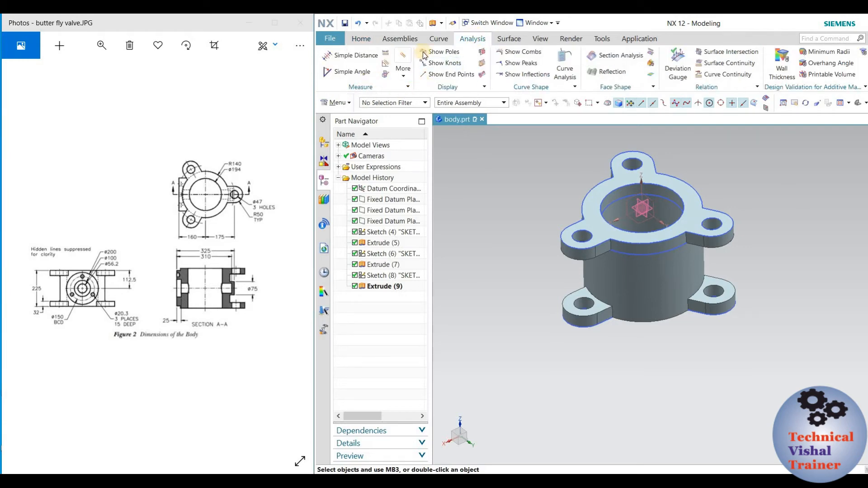
{"action": "left_click", "coordinate": [362, 56]}
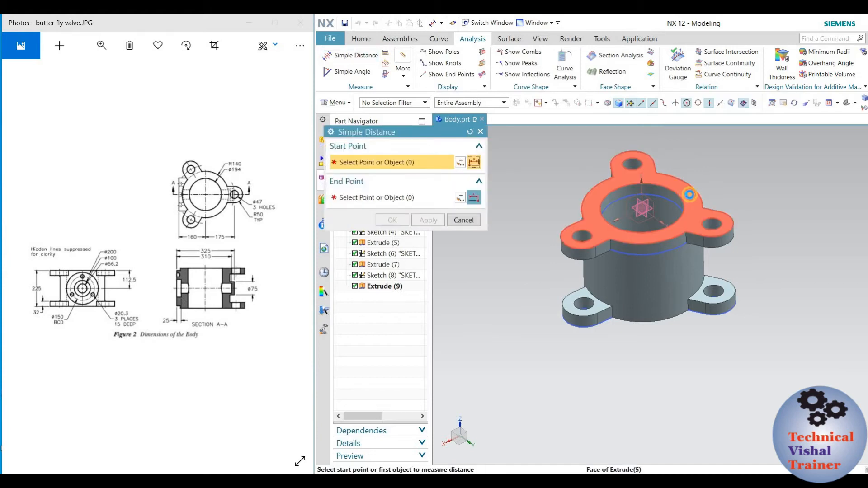
{"action": "left_click", "coordinate": [687, 191]}
{"action": "middle_click_drag", "start_coordinate": [745, 193], "coordinate": [785, 209]}
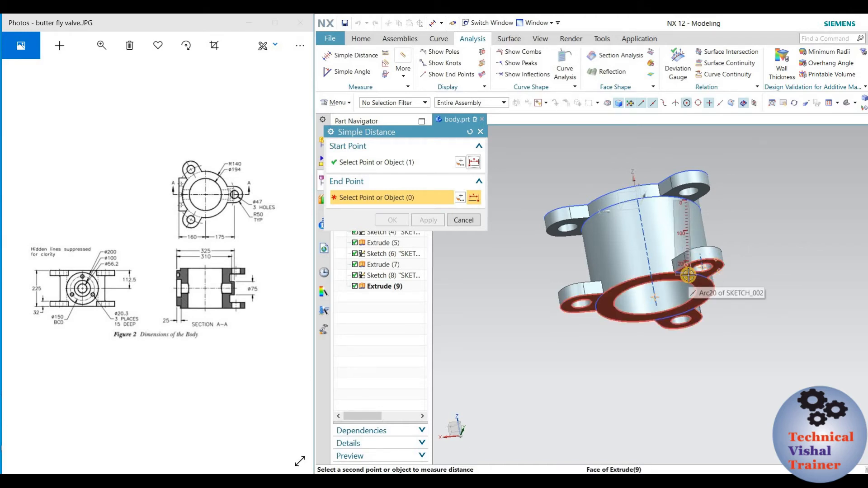
{"action": "left_click", "coordinate": [719, 264]}
{"action": "middle_click_drag", "start_coordinate": [764, 189], "coordinate": [775, 220]}
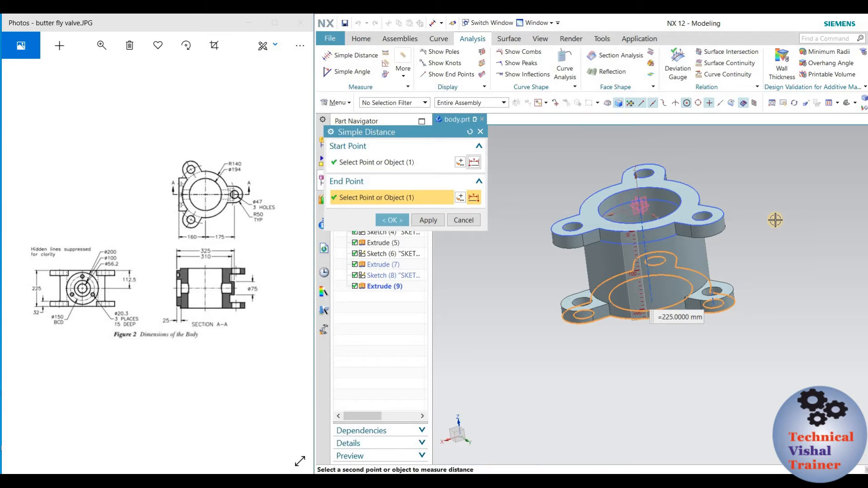
{"action": "middle_click_drag", "start_coordinate": [753, 229], "coordinate": [786, 212]}
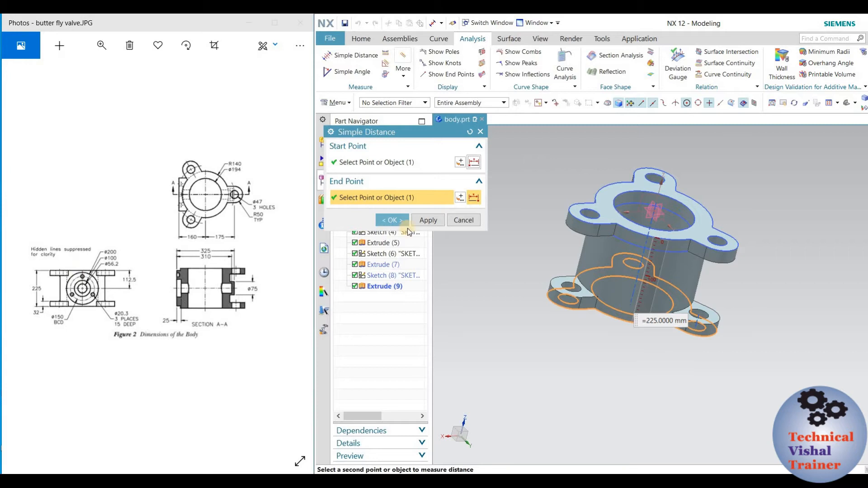
{"action": "left_click", "coordinate": [464, 220]}
{"action": "middle_click_drag", "start_coordinate": [728, 189], "coordinate": [718, 226]}
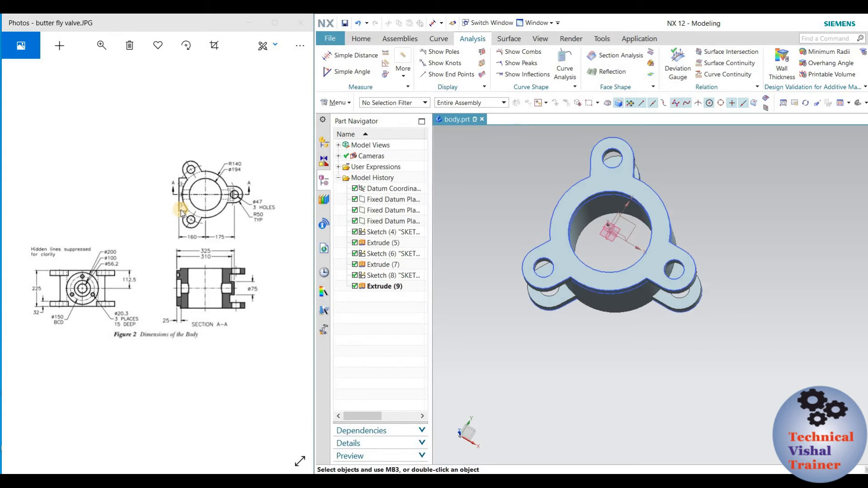
{"action": "mouse_move", "coordinate": [635, 229]}
{"action": "middle_mouse_down"}
{"action": "mouse_move", "coordinate": [630, 306]}
{"action": "mouse_move", "coordinate": [671, 326]}
{"action": "mouse_move", "coordinate": [667, 296]}
{"action": "middle_mouse_up"}
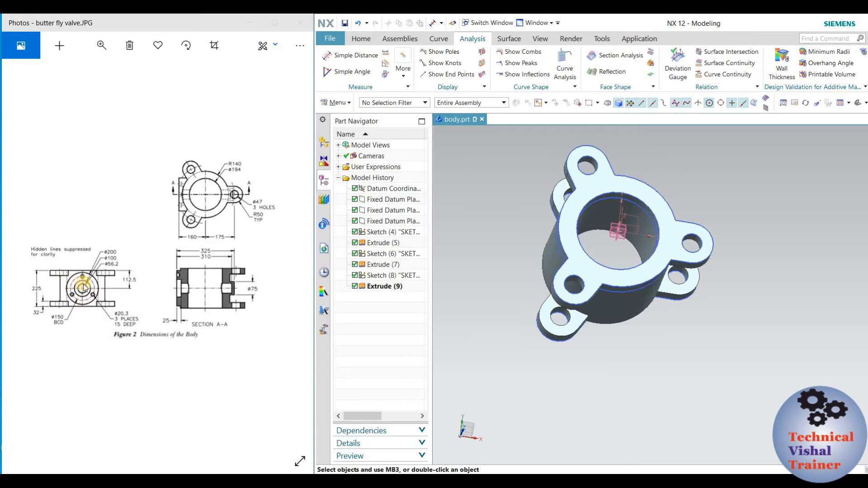
{"action": "middle_click_drag", "start_coordinate": [711, 210], "coordinate": [689, 298]}
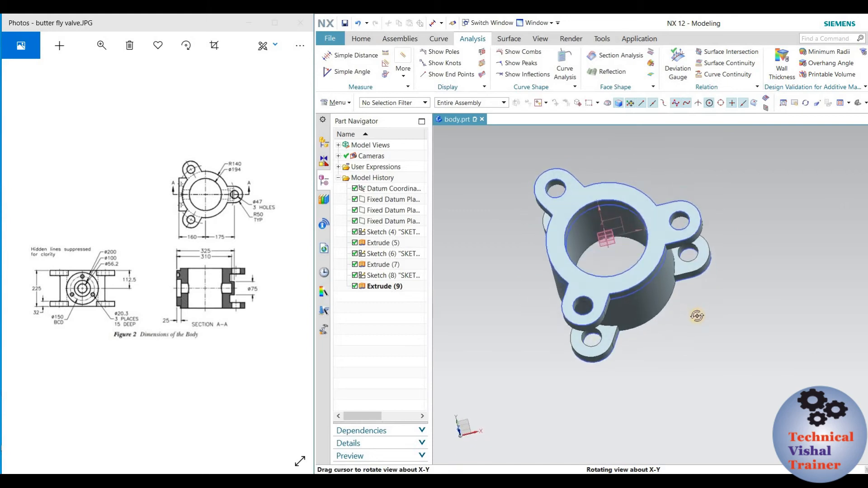
{"action": "mouse_move", "coordinate": [695, 330]}
{"action": "middle_mouse_down"}
{"action": "mouse_move", "coordinate": [728, 343]}
{"action": "mouse_move", "coordinate": [707, 317]}
{"action": "middle_mouse_up"}
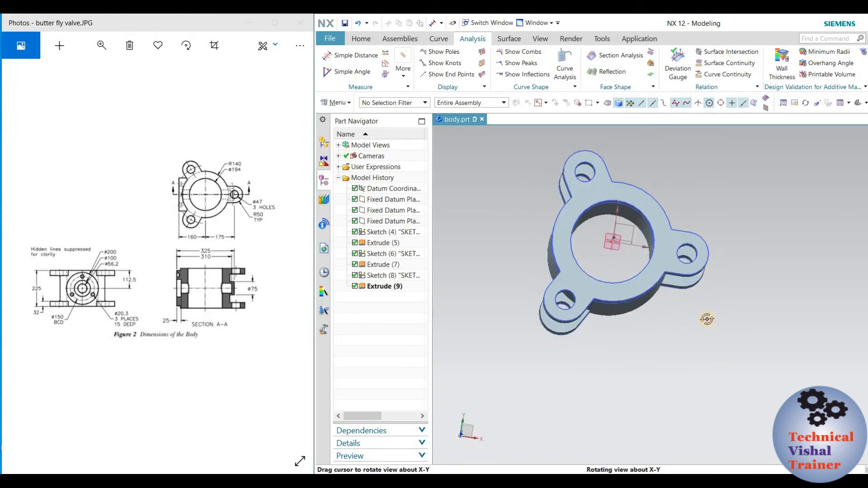
{"action": "mouse_move", "coordinate": [705, 321]}
{"action": "middle_mouse_down"}
{"action": "mouse_move", "coordinate": [704, 312]}
{"action": "mouse_move", "coordinate": [724, 311]}
{"action": "mouse_move", "coordinate": [705, 320]}
{"action": "middle_mouse_up"}
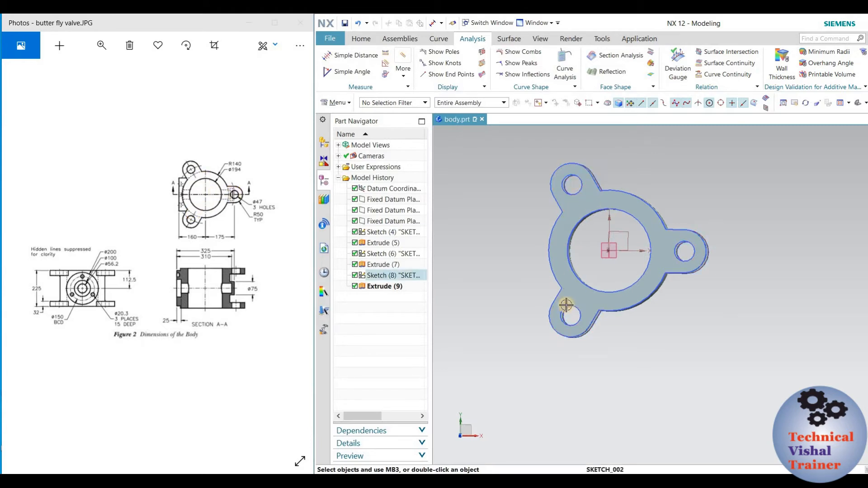
{"action": "middle_click_drag", "start_coordinate": [767, 225], "coordinate": [759, 224]}
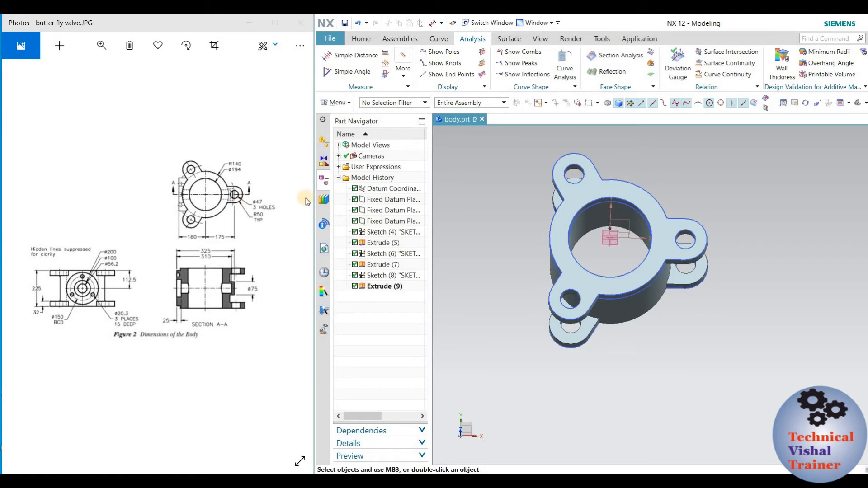
- Start a new datum plane and set its type to Inferred
{"action": "middle_click_drag", "start_coordinate": [731, 162], "coordinate": [657, 151]}
{"action": "left_click", "coordinate": [361, 39]}
{"action": "left_click", "coordinate": [457, 80]}
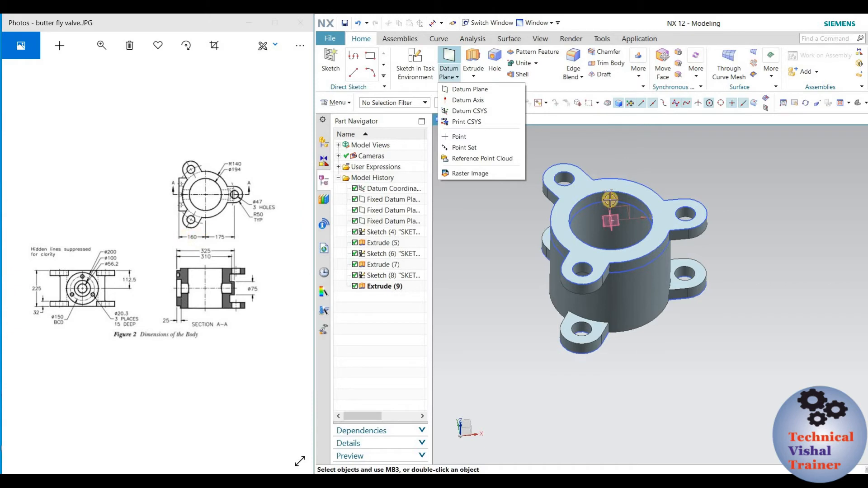
{"action": "left_click", "coordinate": [468, 100]}
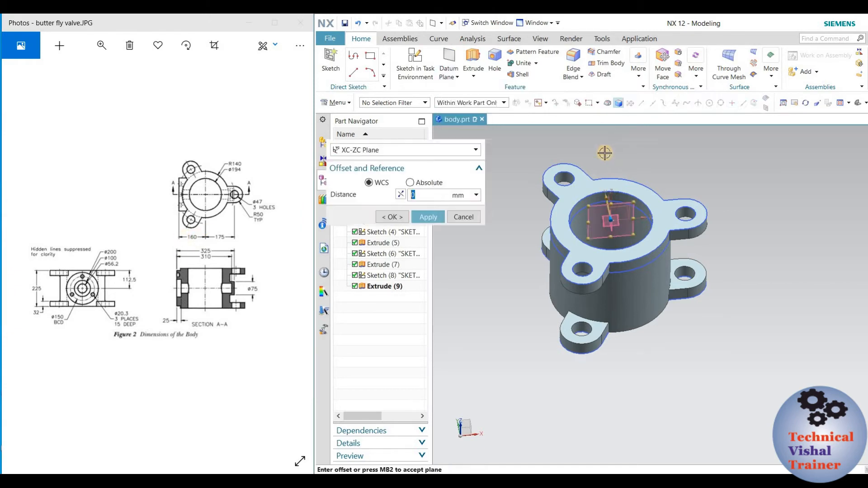
{"action": "scroll", "coordinate": [611, 162], "scroll_direction": "up", "scroll_amount": 3}
{"action": "scroll", "coordinate": [685, 189], "scroll_direction": "down", "scroll_amount": 2}
{"action": "middle_click_drag", "start_coordinate": [690, 190], "coordinate": [658, 195]}
{"action": "left_click", "coordinate": [360, 144]}
{"action": "left_click", "coordinate": [365, 155]}
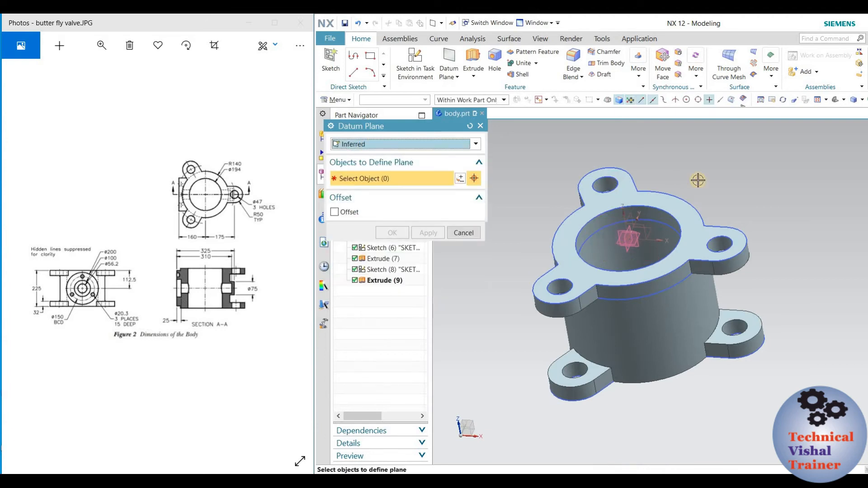
- Create a datum plane offset 160 mm from the YZ plane of the datum coordinate system, with the offset direction reversed
{"action": "middle_click_drag", "start_coordinate": [713, 179], "coordinate": [713, 185]}
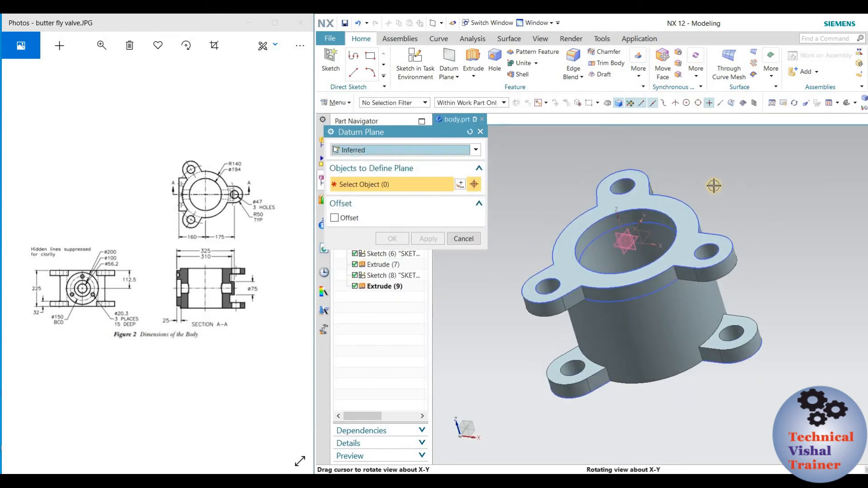
{"action": "scroll", "coordinate": [626, 221], "scroll_direction": "up", "scroll_amount": 2}
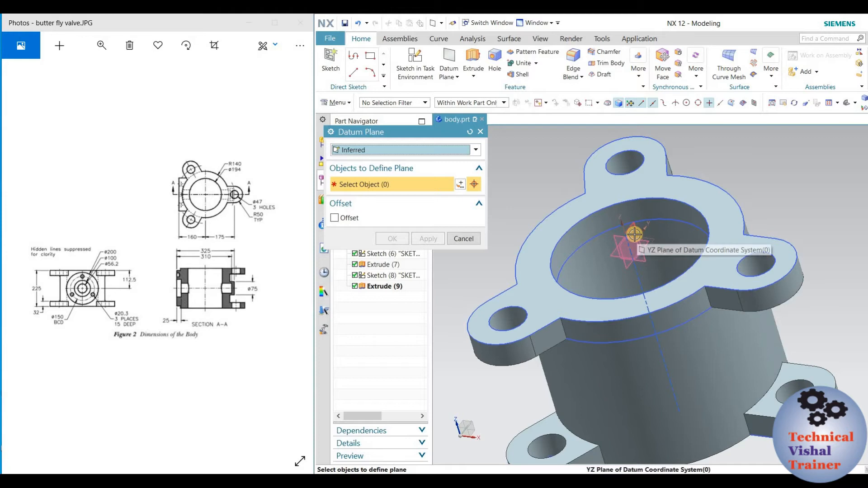
{"action": "left_click", "coordinate": [635, 235]}
{"action": "left_click", "coordinate": [703, 226]}
{"action": "left_click", "coordinate": [400, 218]}
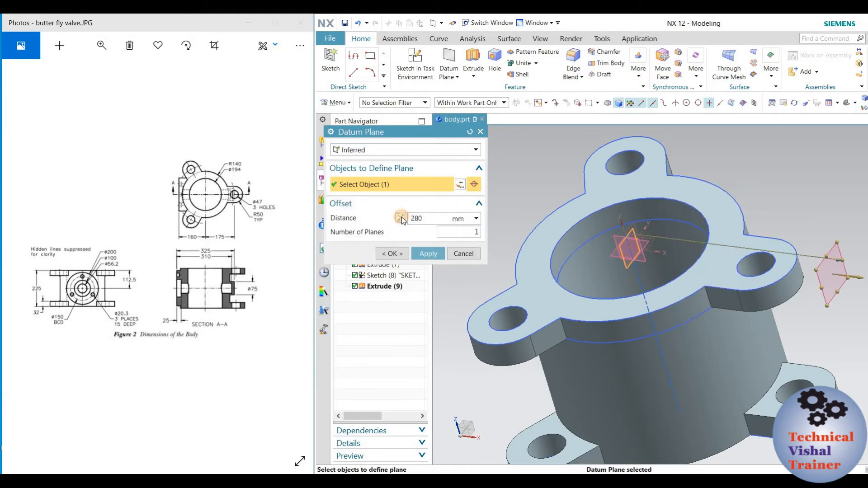
{"action": "scroll", "coordinate": [746, 197], "scroll_direction": "down", "scroll_amount": 1}
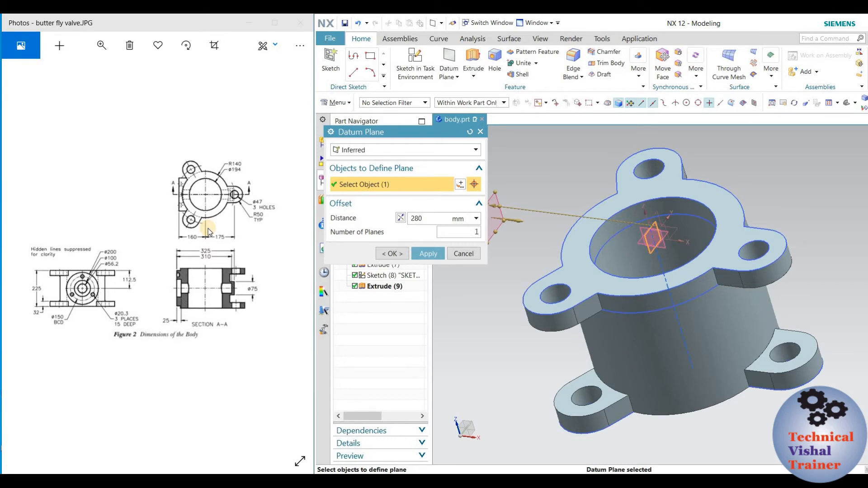
{"action": "left_click", "coordinate": [432, 220]}
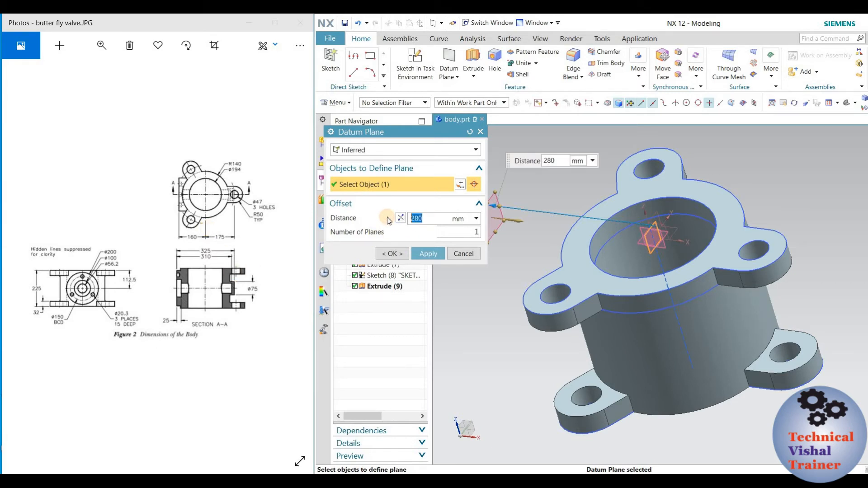
{"action": "type", "text": "160"}
{"action": "key", "text": "Return"}
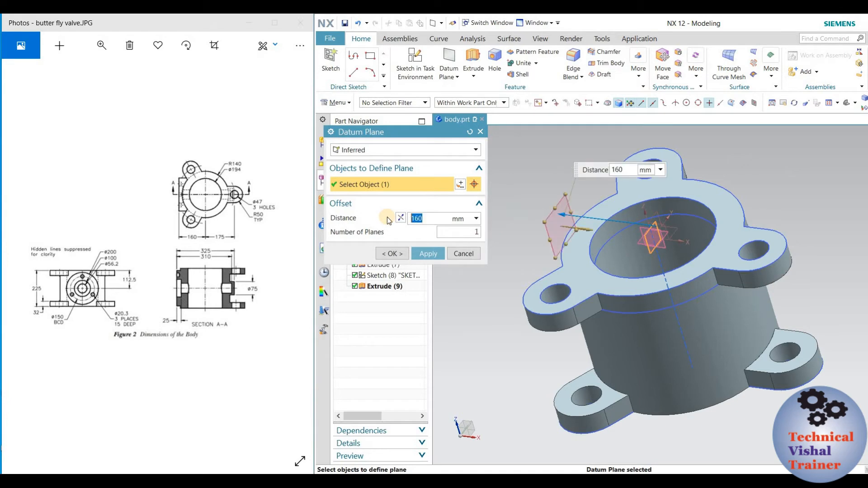
{"action": "left_click", "coordinate": [408, 254]}
- Create a task-environment sketch on the new offset datum plane beside the body
{"action": "middle_click_drag", "start_coordinate": [519, 240], "coordinate": [539, 273]}
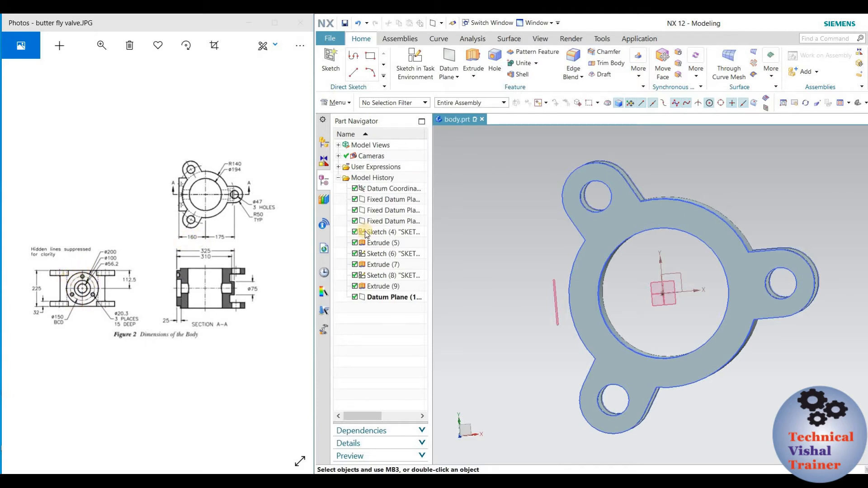
{"action": "middle_click_drag", "start_coordinate": [712, 188], "coordinate": [759, 158]}
{"action": "left_click", "coordinate": [414, 63]}
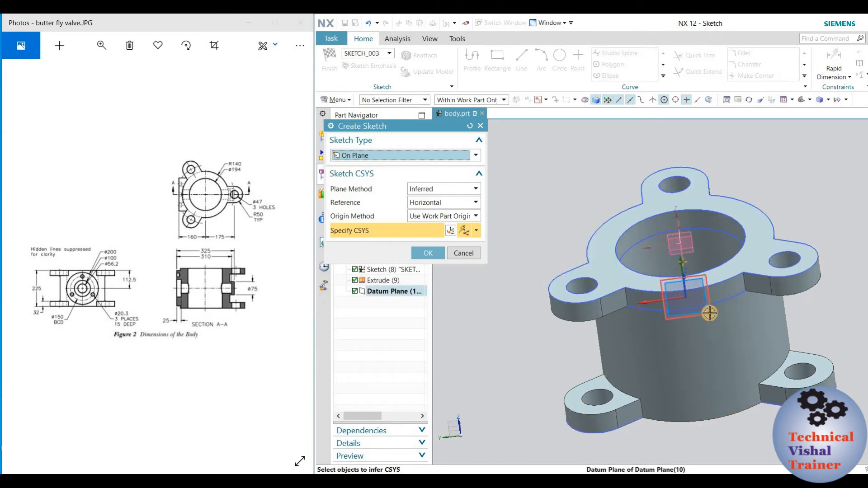
{"action": "left_click", "coordinate": [710, 313]}
{"action": "middle_click_drag", "start_coordinate": [769, 232], "coordinate": [800, 166]}
{"action": "left_click", "coordinate": [424, 254]}
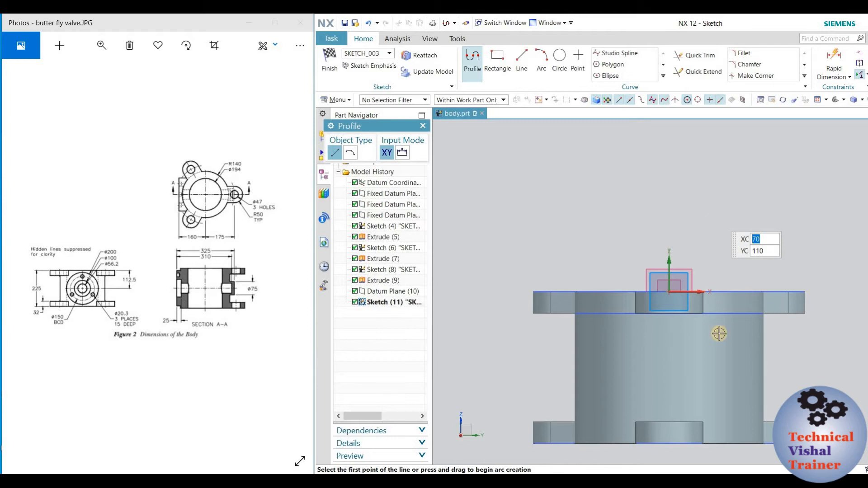
- Leave the Profile tool and turn off Continuous Auto Dimensioning for the sketch
{"action": "left_click", "coordinate": [466, 74]}
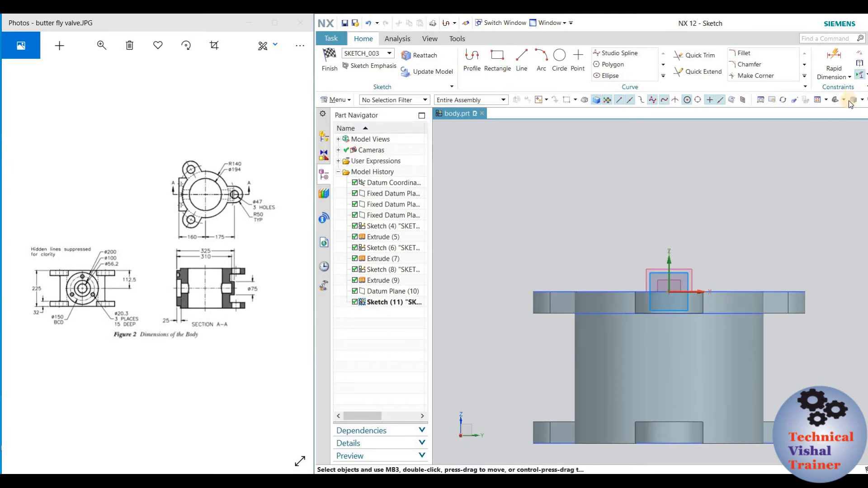
{"action": "left_click", "coordinate": [863, 77]}
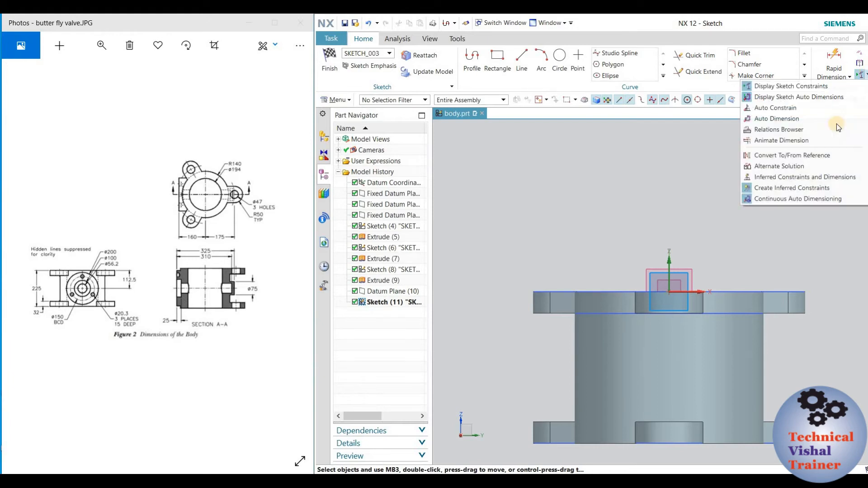
{"action": "left_click", "coordinate": [797, 200]}
- Draw a circle over the middle of the cylinder, below the sketch origin, and dimension its diameter to 200 mm
{"action": "scroll", "coordinate": [578, 202], "scroll_direction": "down", "scroll_amount": 2}
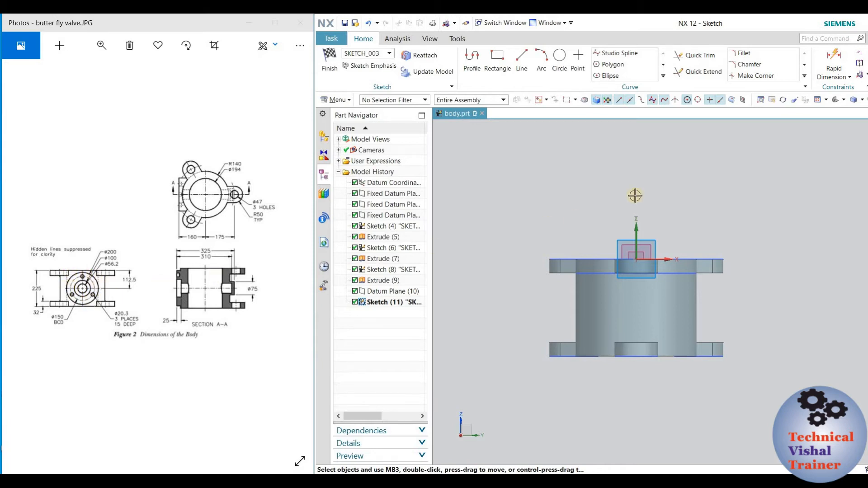
{"action": "left_click", "coordinate": [560, 57]}
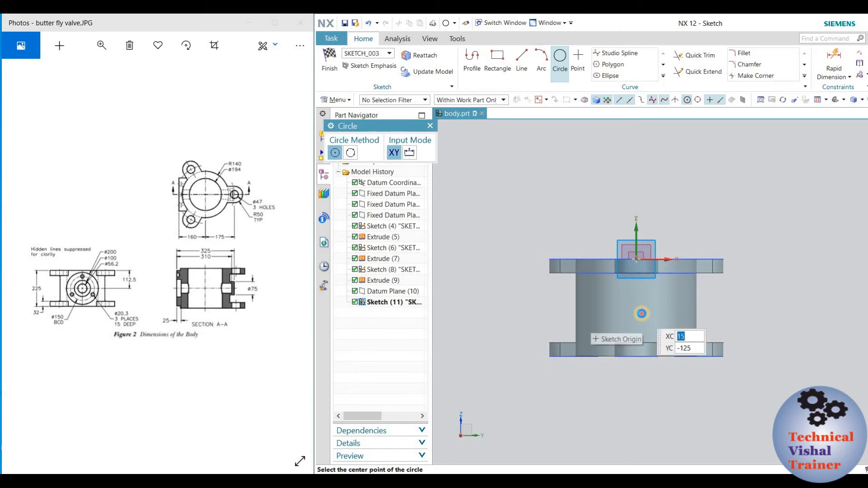
{"action": "left_click", "coordinate": [641, 313]}
{"action": "left_click", "coordinate": [665, 244]}
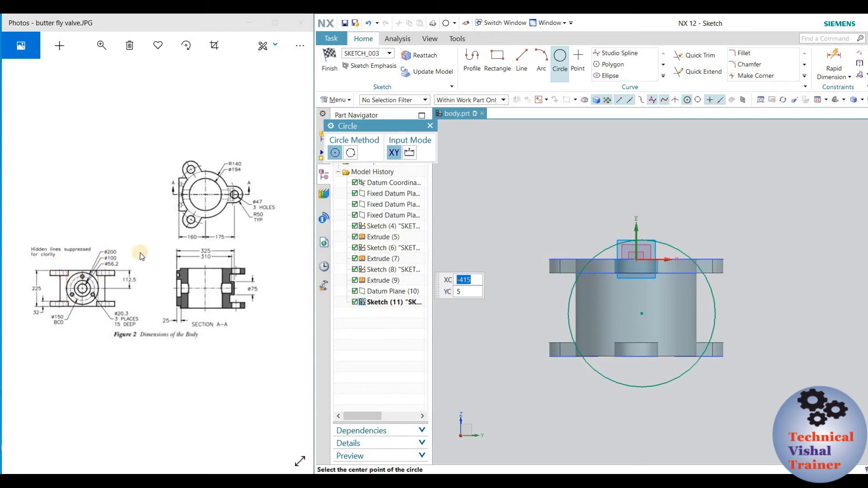
{"action": "left_click", "coordinate": [833, 58]}
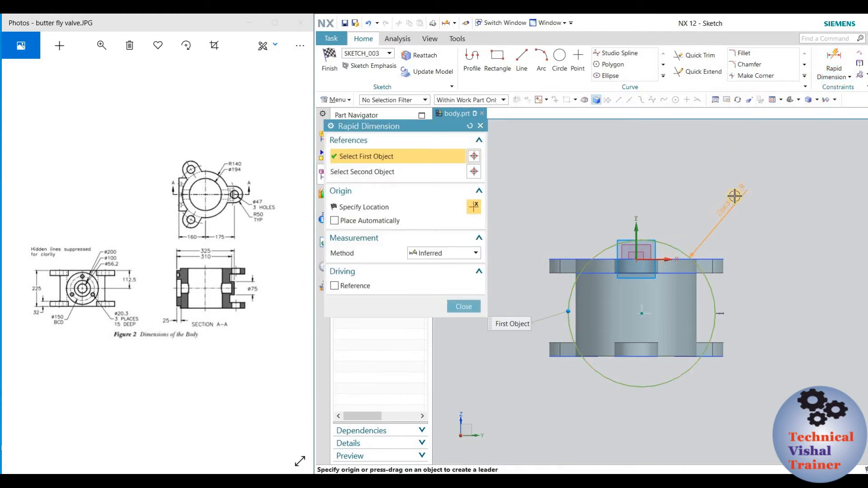
{"action": "left_click", "coordinate": [743, 189]}
{"action": "type", "text": "200"}
{"action": "key", "text": "Return"}
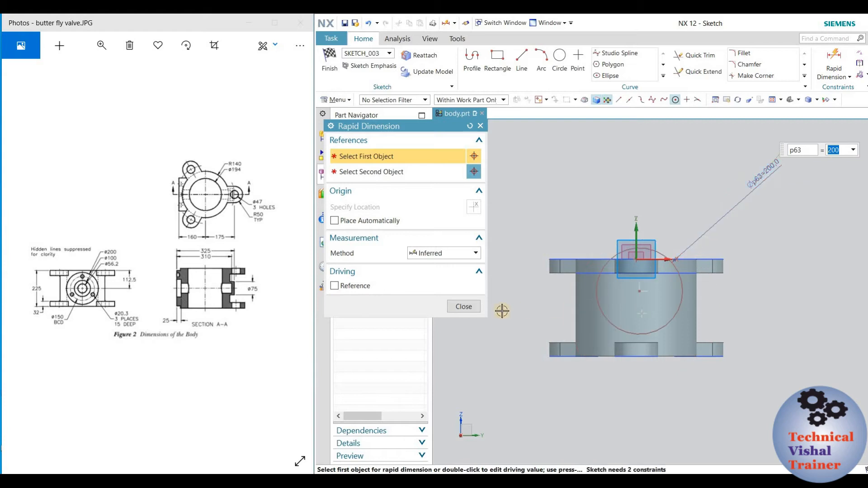
{"action": "left_click", "coordinate": [464, 305]}
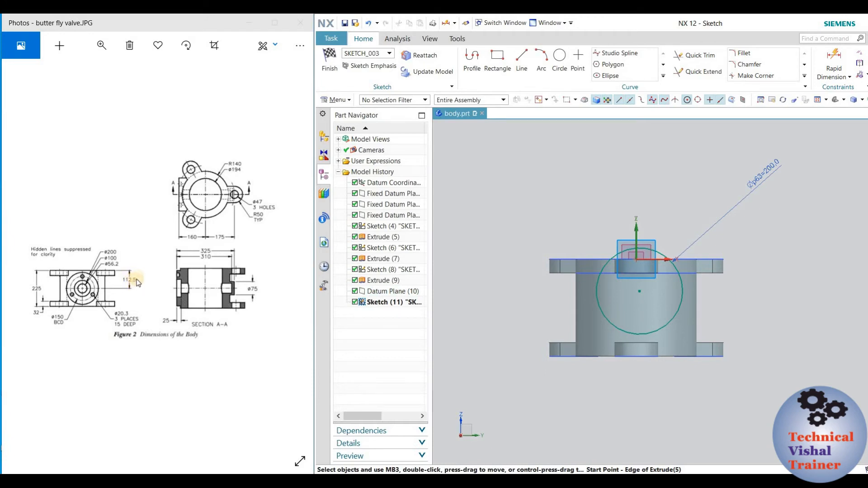
- Dimension the circle's centre 112.5 mm vertically below the sketch origin at the upper flange's top face
{"action": "left_click", "coordinate": [836, 79]}
{"action": "left_click", "coordinate": [829, 88]}
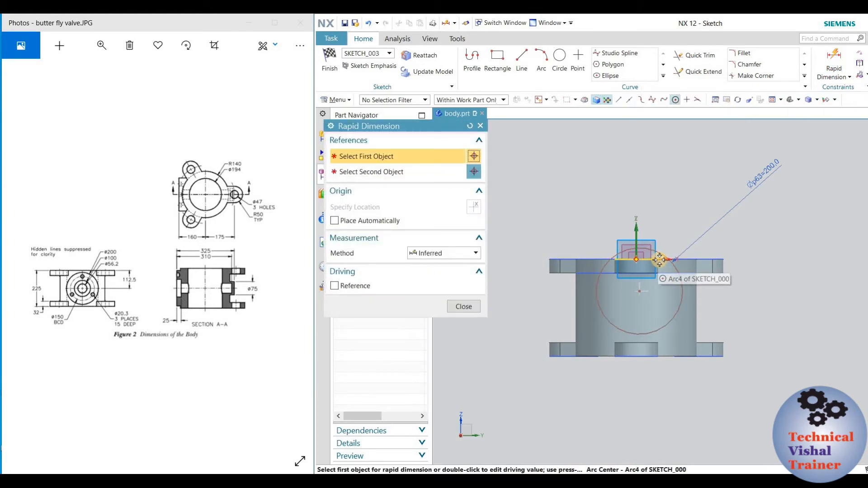
{"action": "left_click", "coordinate": [664, 260]}
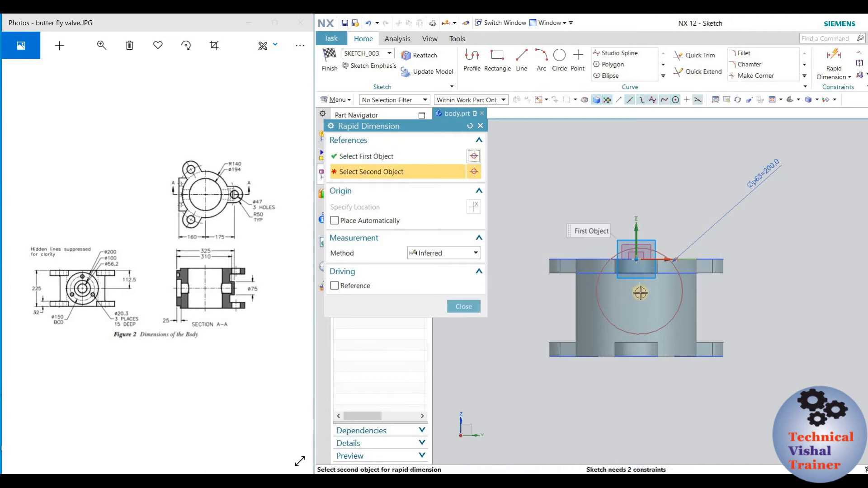
{"action": "left_click", "coordinate": [638, 291]}
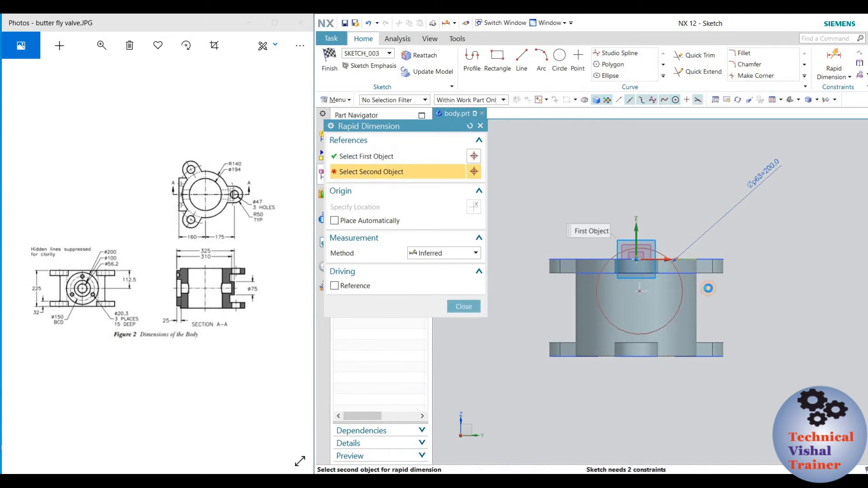
{"action": "left_click", "coordinate": [756, 279]}
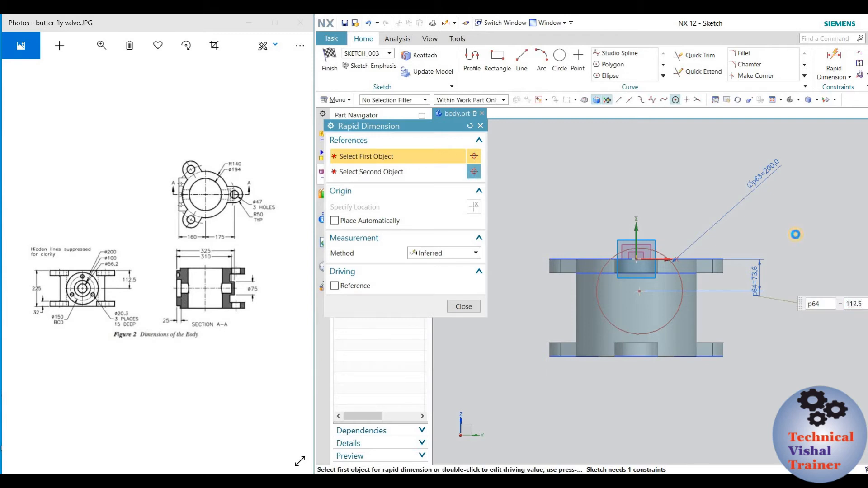
{"action": "type", "text": "112.5"}
{"action": "key", "text": "Return"}
{"action": "left_click", "coordinate": [464, 307]}
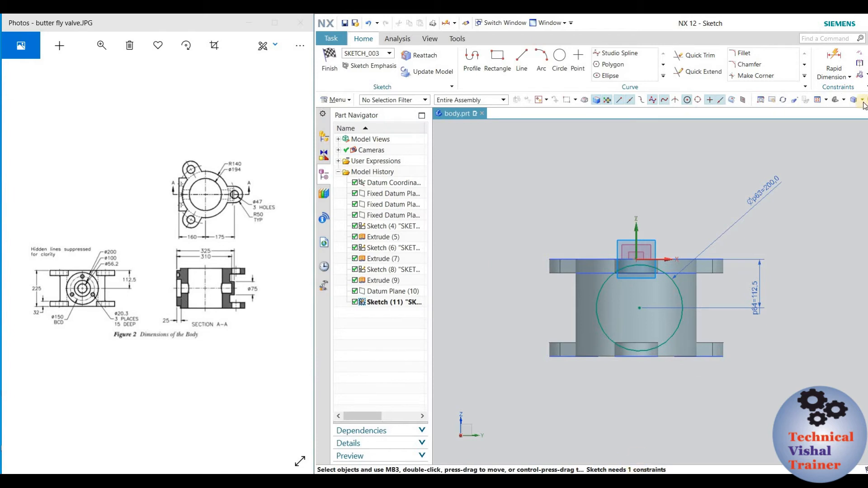
- Constrain the circle's centre onto the sketch's vertical axis with a Point on Curve constraint
{"action": "left_click", "coordinate": [834, 63]}
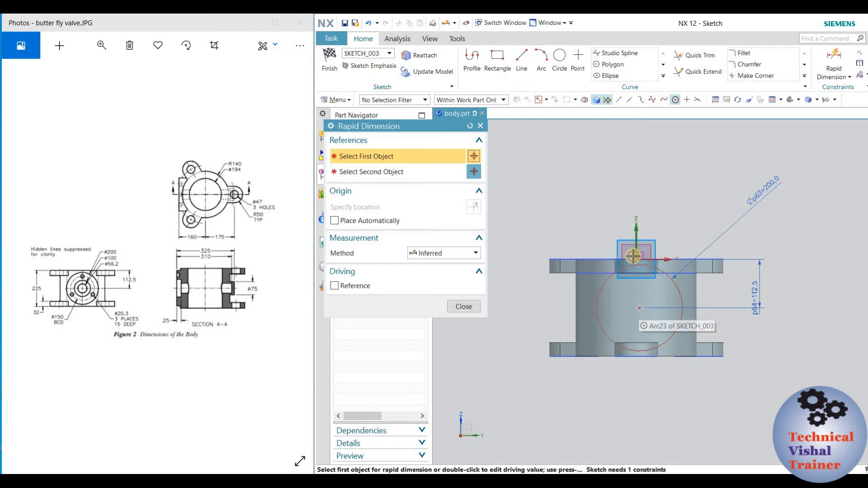
{"action": "left_click", "coordinate": [464, 307]}
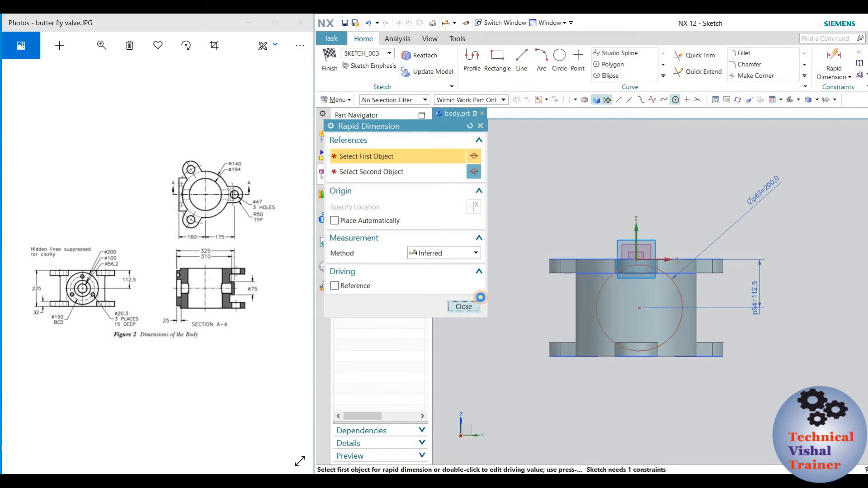
{"action": "left_click", "coordinate": [860, 54]}
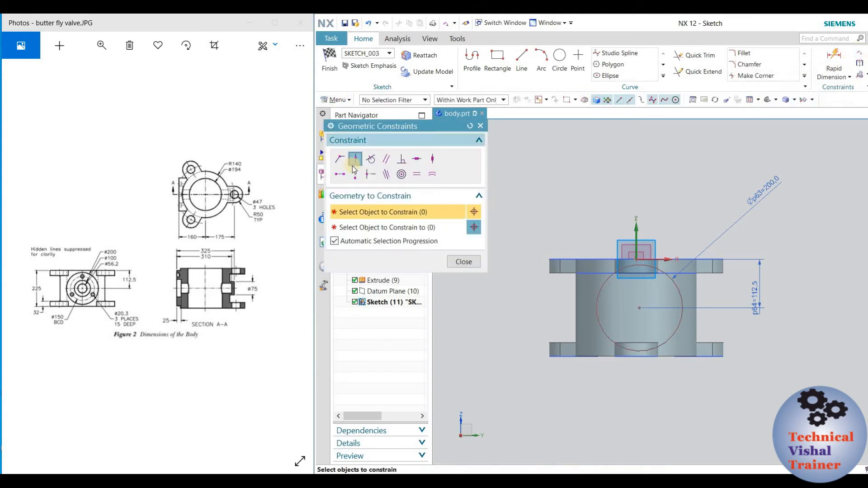
{"action": "left_click", "coordinate": [640, 308]}
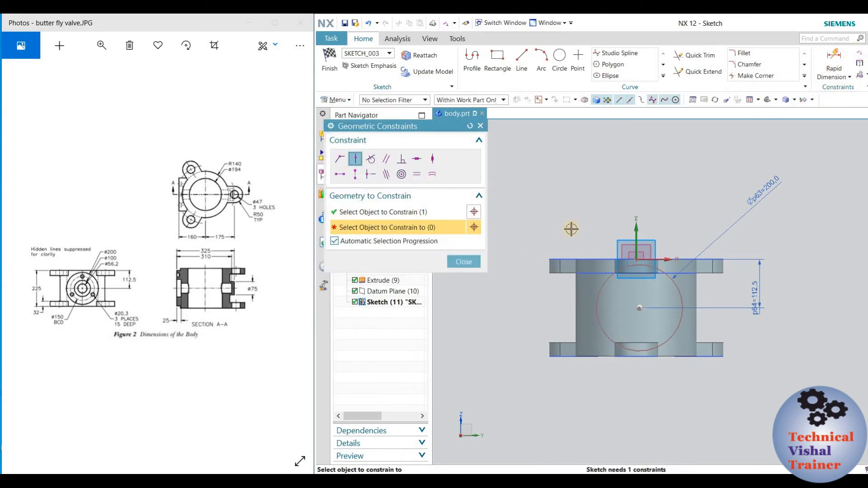
{"action": "left_click", "coordinate": [636, 228]}
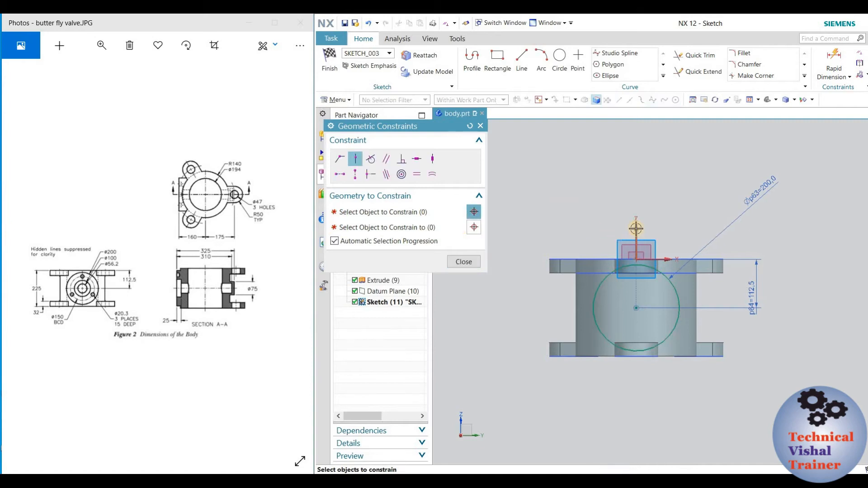
{"action": "left_click", "coordinate": [464, 261]}
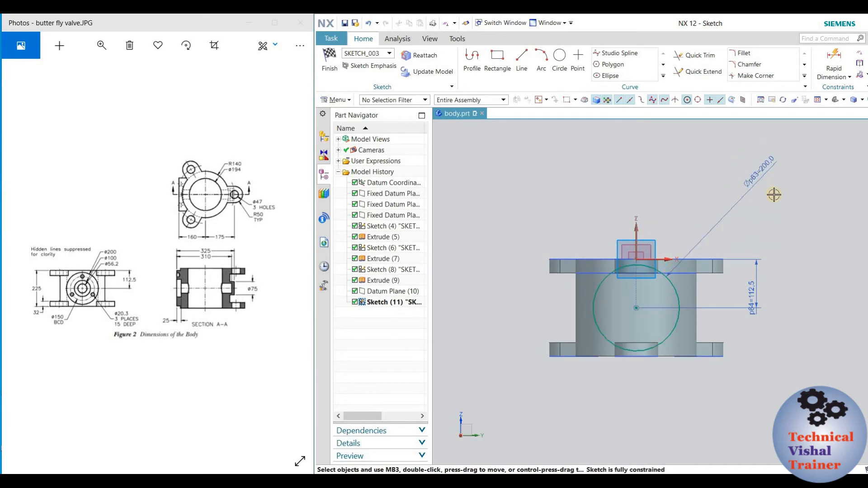
- Reposition the 112.5 mm and 200 mm dimension labels farther from the geometry and finish the sketch
{"action": "left_click_drag", "start_coordinate": [753, 286], "coordinate": [772, 271]}
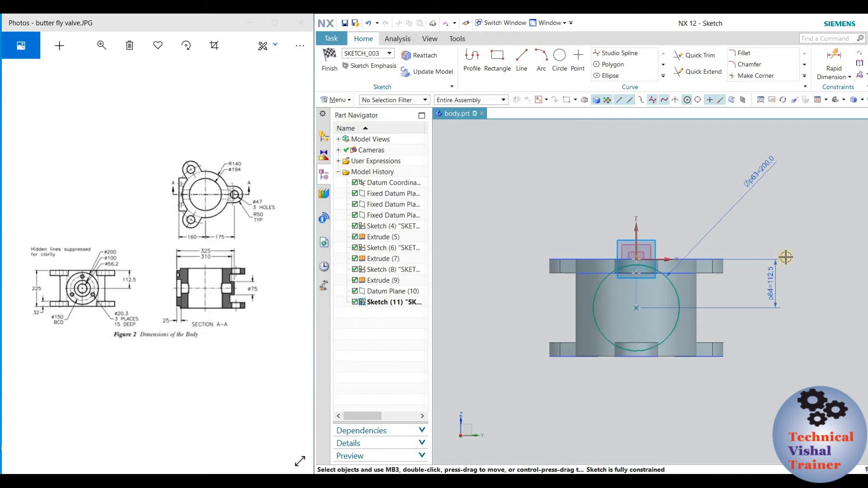
{"action": "mouse_move", "coordinate": [771, 169]}
{"action": "left_mouse_down"}
{"action": "mouse_move", "coordinate": [759, 165]}
{"action": "mouse_move", "coordinate": [773, 180]}
{"action": "left_mouse_up"}
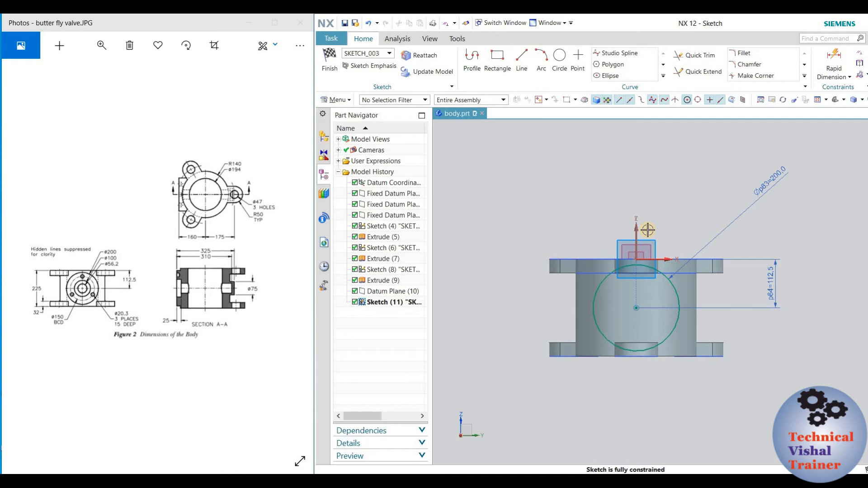
{"action": "left_click", "coordinate": [330, 62]}
- Start an extrusion of the 200 mm circle toward the cylinder and open the choice of end limit type
{"action": "mouse_move", "coordinate": [601, 223]}
{"action": "middle_mouse_down"}
{"action": "mouse_move", "coordinate": [545, 208]}
{"action": "mouse_move", "coordinate": [538, 230]}
{"action": "mouse_move", "coordinate": [549, 251]}
{"action": "middle_mouse_up"}
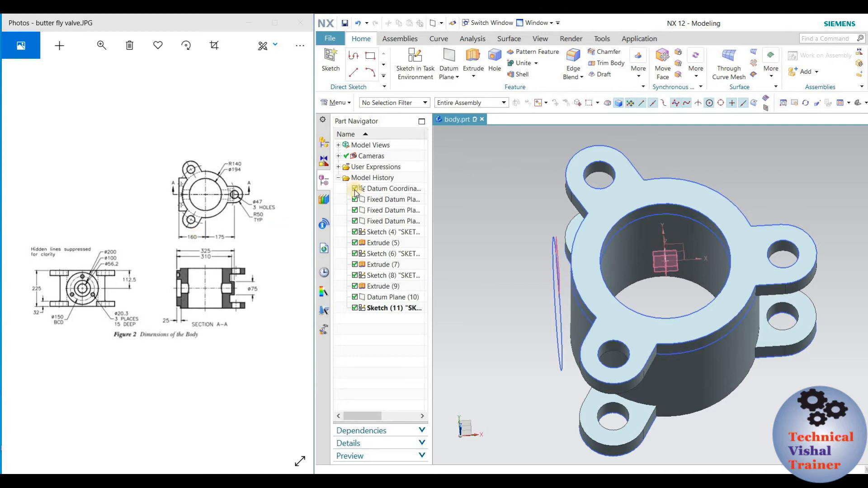
{"action": "left_click", "coordinate": [481, 61]}
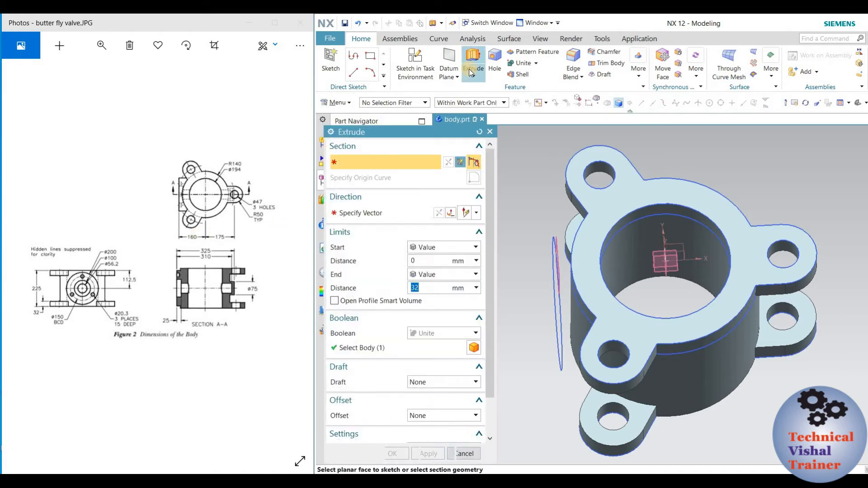
{"action": "middle_click_drag", "start_coordinate": [527, 300], "coordinate": [528, 291]}
{"action": "left_click", "coordinate": [568, 377]}
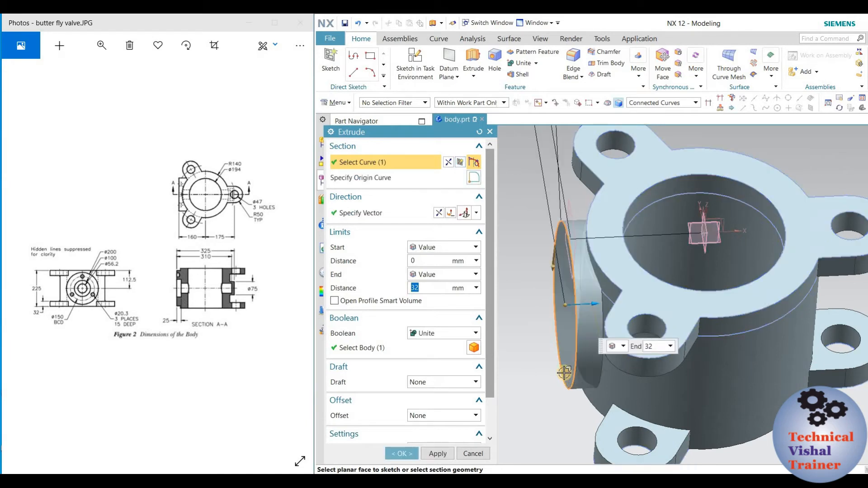
{"action": "middle_click_drag", "start_coordinate": [572, 207], "coordinate": [682, 294]}
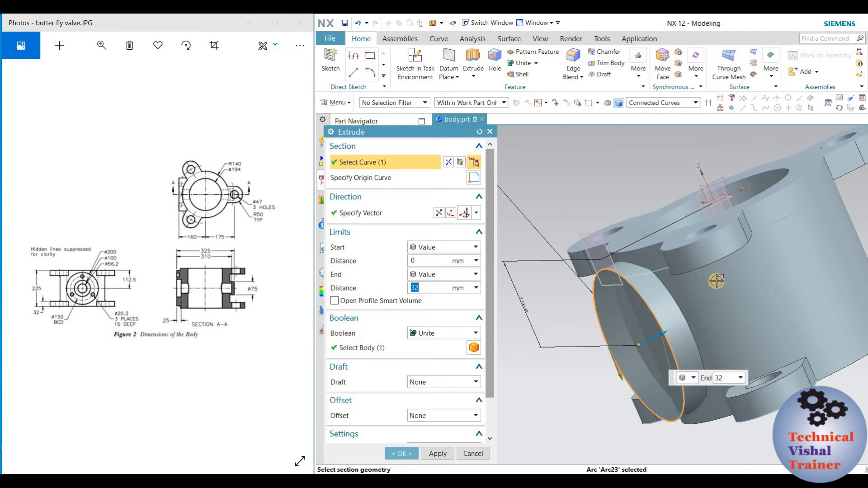
{"action": "middle_click_drag", "start_coordinate": [748, 292], "coordinate": [763, 322]}
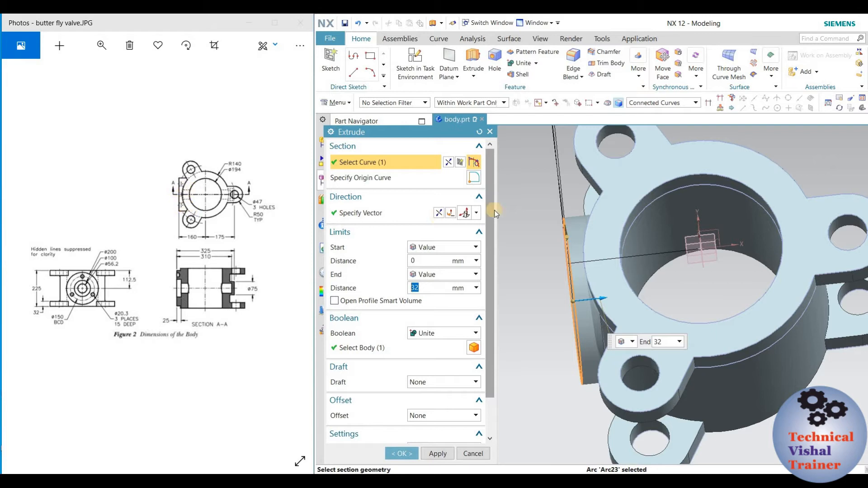
{"action": "left_click", "coordinate": [441, 279]}
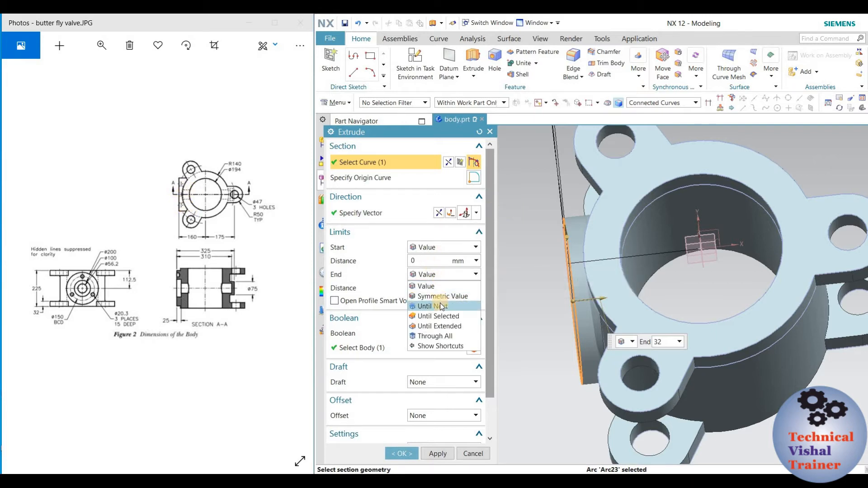
- Extrude the side flange circle from 0 mm with the end limit Until Next and unite it with the valve body
{"action": "left_click", "coordinate": [442, 305]}
{"action": "middle_click_drag", "start_coordinate": [542, 206], "coordinate": [517, 180]}
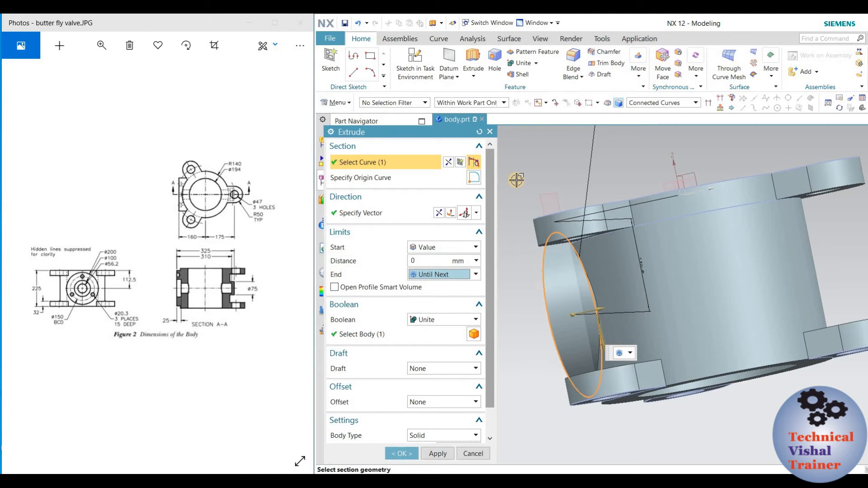
{"action": "middle_click_drag", "start_coordinate": [642, 206], "coordinate": [685, 219]}
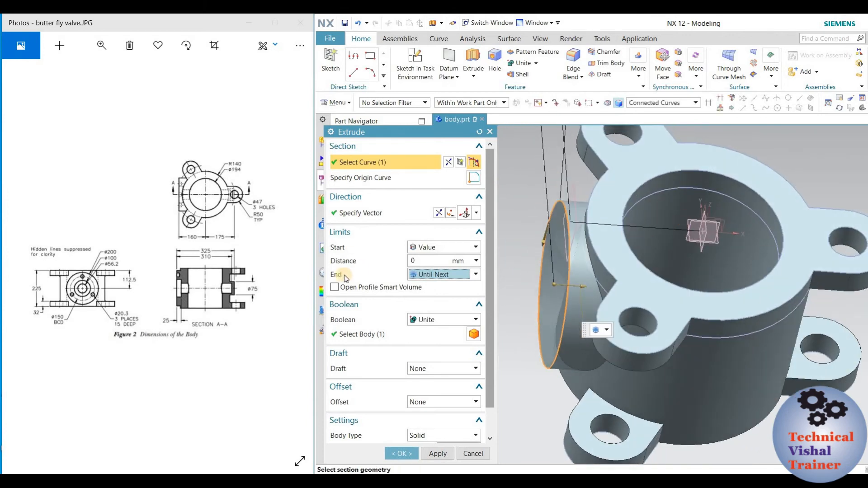
{"action": "left_click", "coordinate": [401, 454]}
{"action": "middle_click_drag", "start_coordinate": [496, 237], "coordinate": [484, 192]}
- Reopen the side flange extrusion with rollback to check its limits and Boolean option, and inspect the flange on the model
{"action": "right_click", "coordinate": [387, 319]}
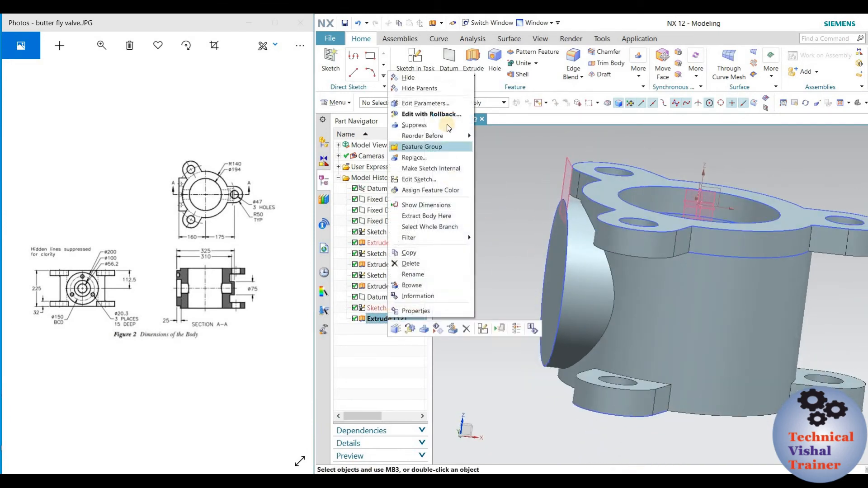
{"action": "left_click", "coordinate": [440, 113]}
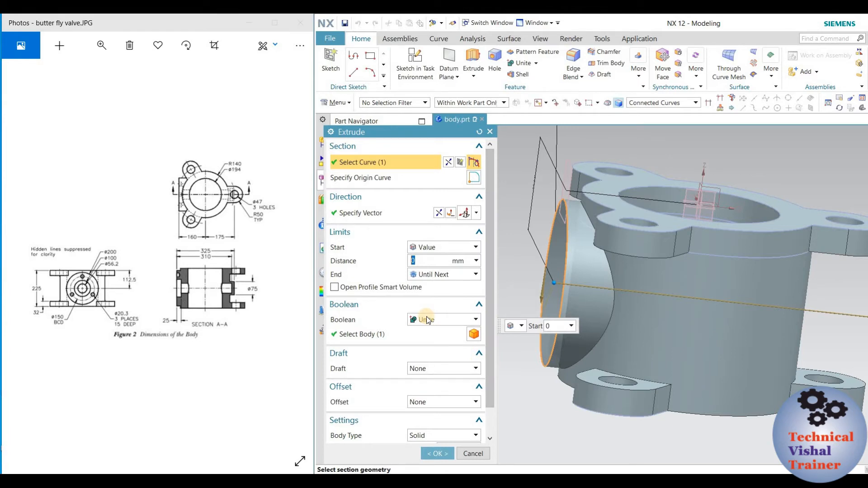
{"action": "left_click", "coordinate": [439, 454]}
{"action": "mouse_move", "coordinate": [509, 226]}
{"action": "middle_mouse_down"}
{"action": "mouse_move", "coordinate": [504, 264]}
{"action": "mouse_move", "coordinate": [504, 242]}
{"action": "middle_mouse_up"}
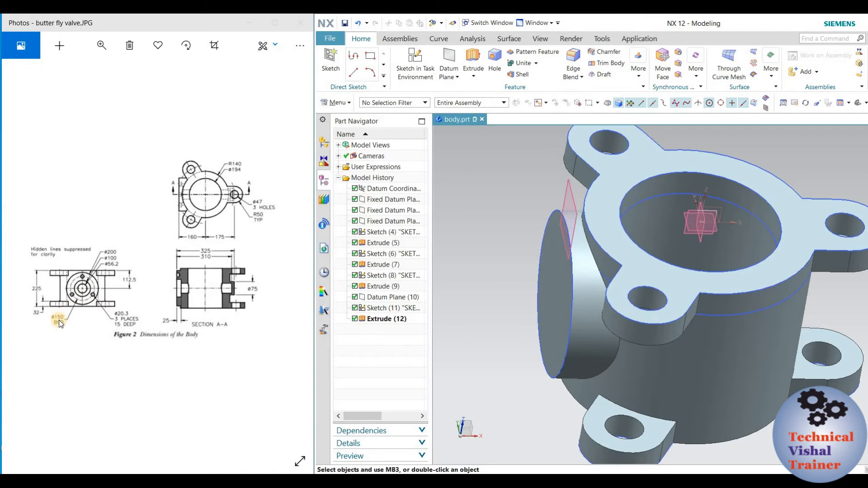
{"action": "middle_click_drag", "start_coordinate": [488, 266], "coordinate": [503, 252]}
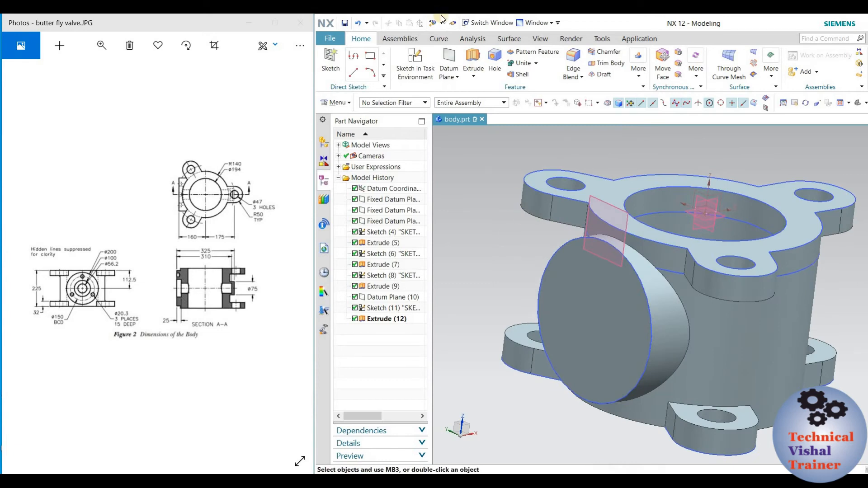
- Start a general hole and create its position sketch on the circular end face of the side flange
{"action": "left_click", "coordinate": [493, 62]}
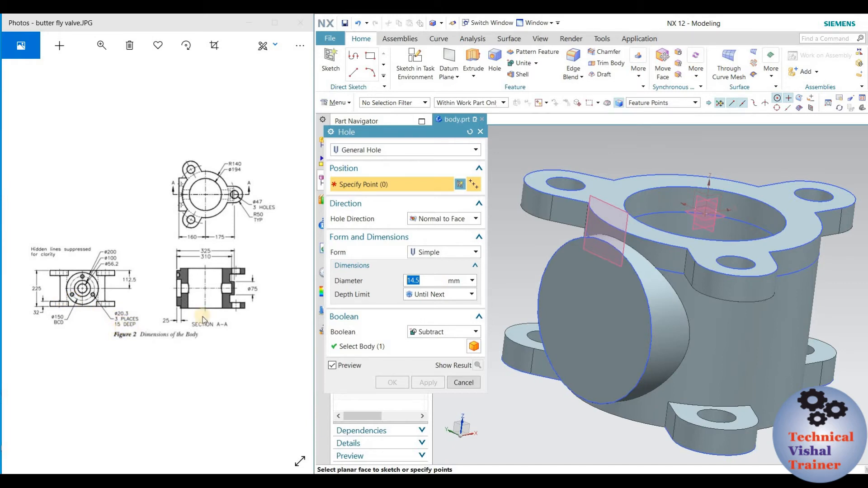
{"action": "left_click", "coordinate": [460, 184]}
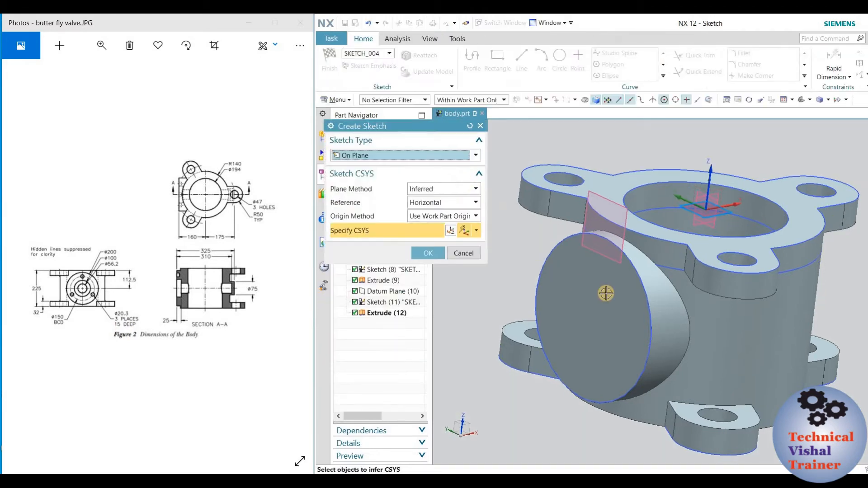
{"action": "left_click", "coordinate": [607, 292]}
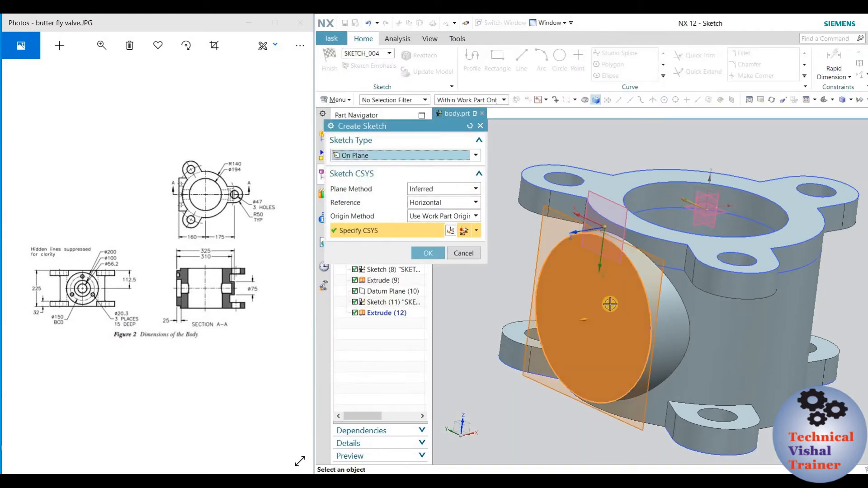
{"action": "left_click", "coordinate": [428, 252]}
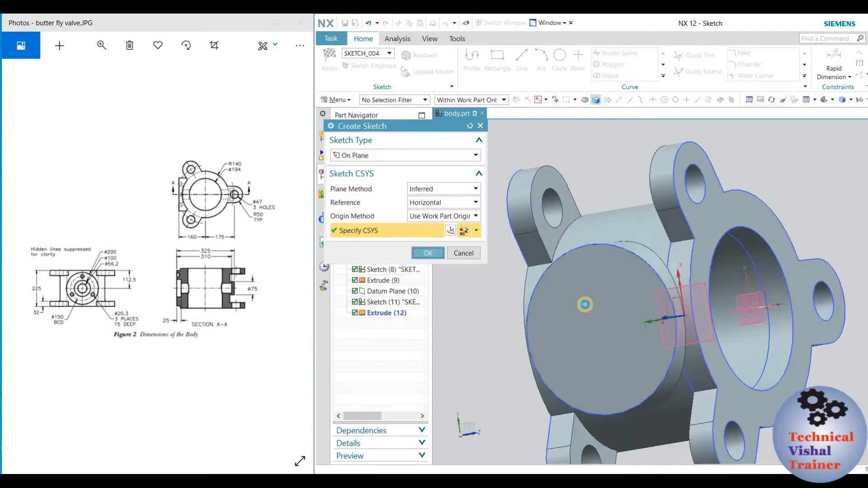
{"action": "scroll", "coordinate": [599, 362], "scroll_direction": "down", "scroll_amount": 3}
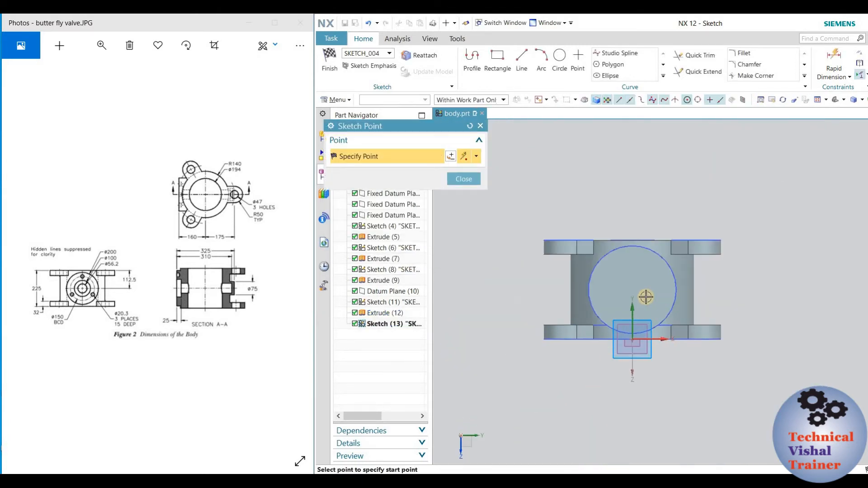
- Turn off continuous auto dimensioning and place a point about 18 mm from the vertical axis and 74 mm above the flange centre
{"action": "left_click", "coordinate": [865, 77]}
{"action": "left_click", "coordinate": [802, 198]}
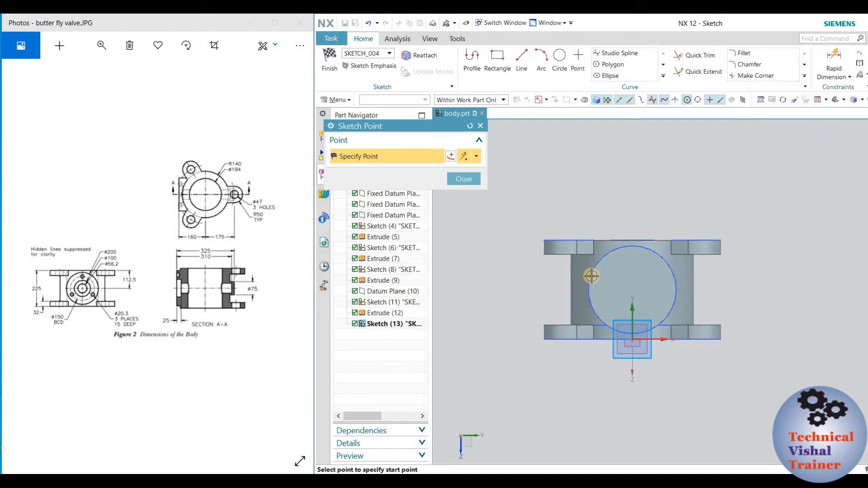
{"action": "scroll", "coordinate": [655, 257], "scroll_direction": "up", "scroll_amount": 2}
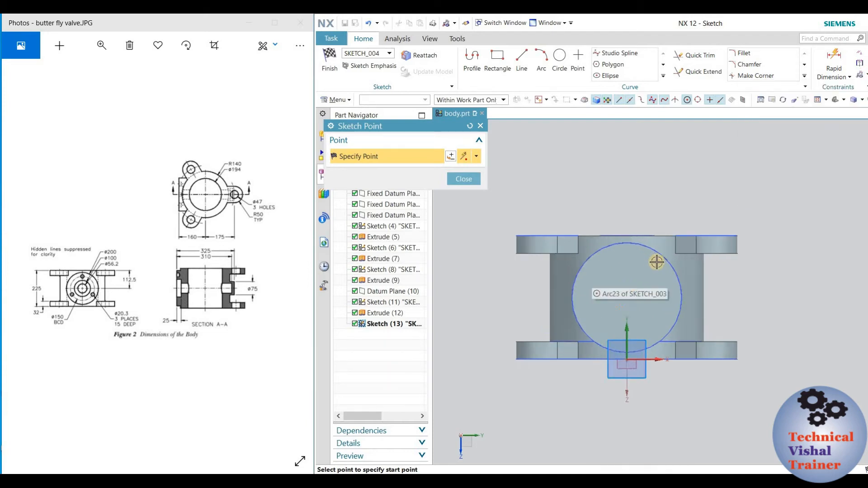
{"action": "left_click", "coordinate": [632, 256]}
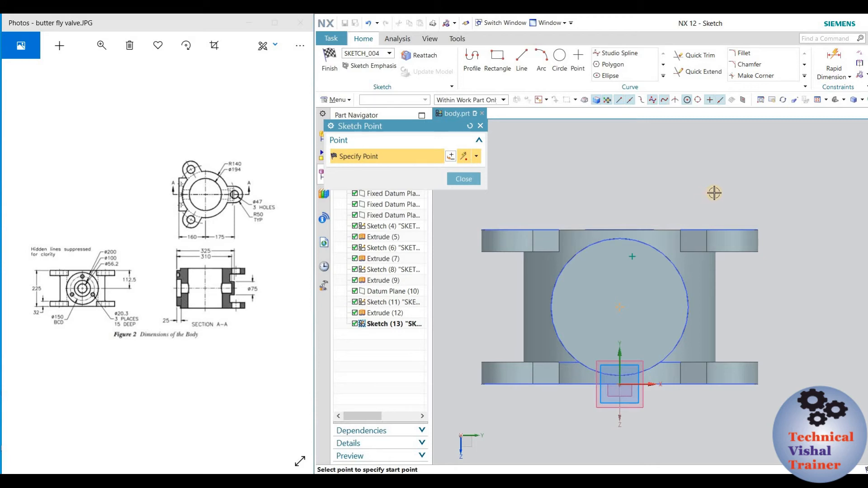
- Align the sketch point with the vertical axis using a horizontal dimension of 0 mm
{"action": "left_click", "coordinate": [859, 55]}
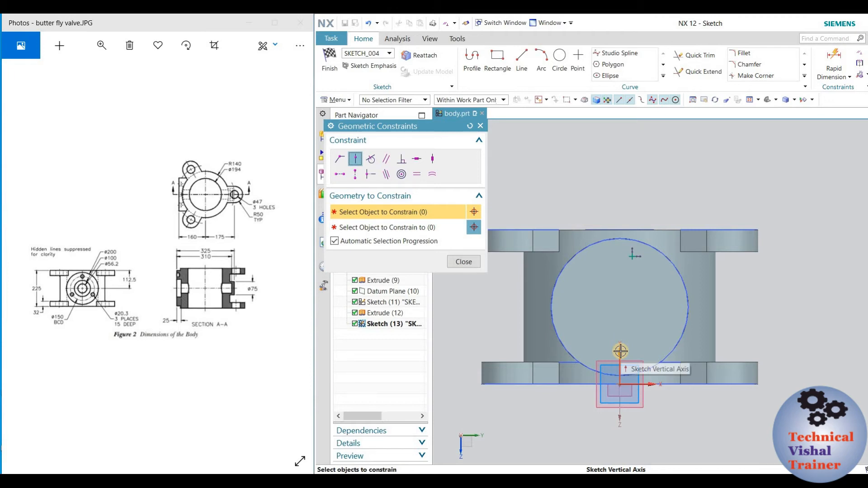
{"action": "left_click", "coordinate": [456, 261]}
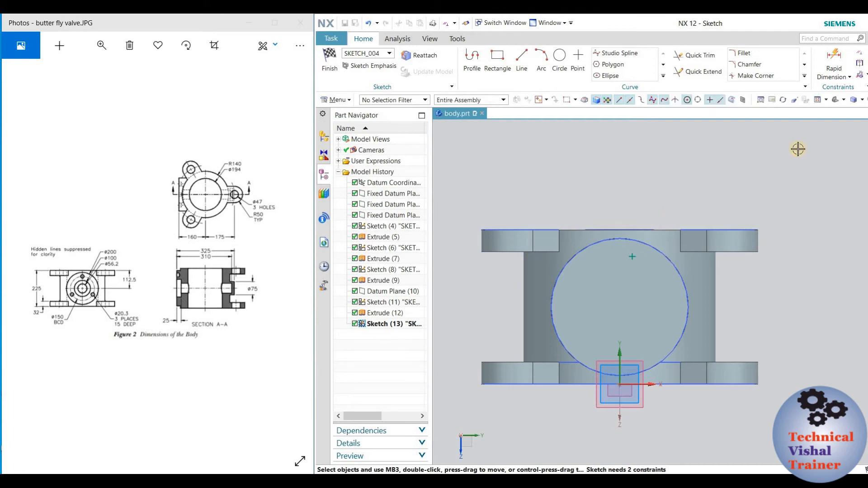
{"action": "left_click", "coordinate": [834, 74]}
{"action": "left_click", "coordinate": [824, 89]}
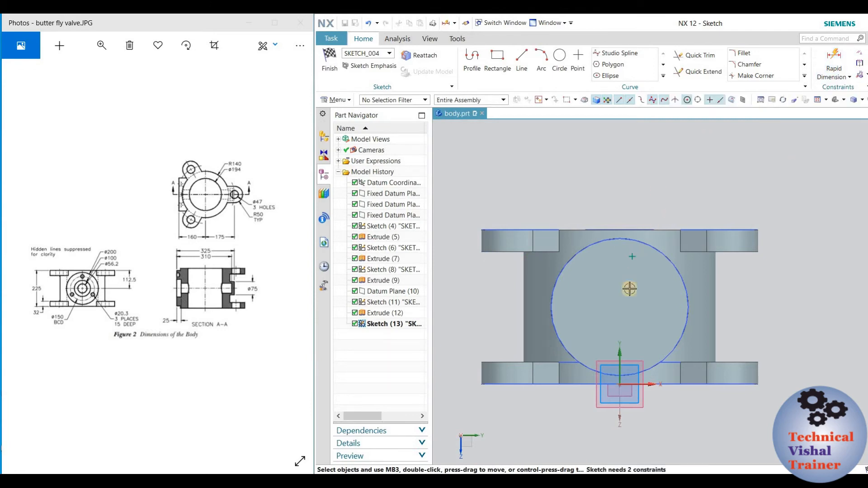
{"action": "left_click", "coordinate": [620, 352]}
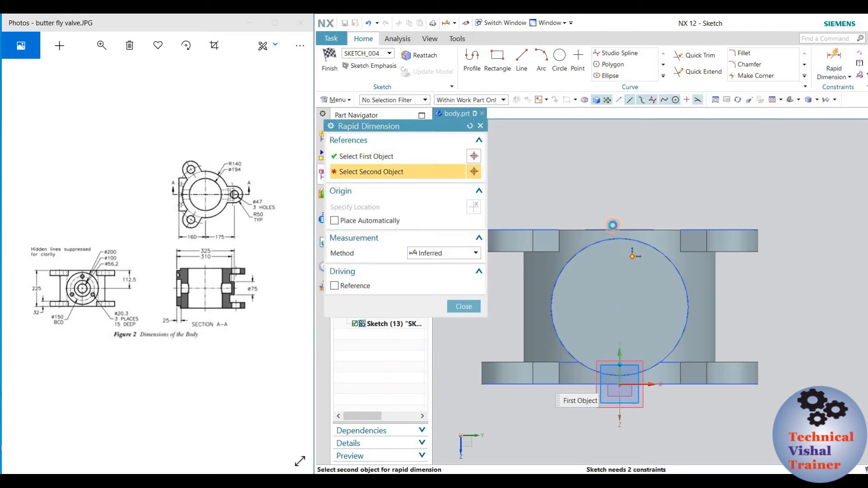
{"action": "left_click", "coordinate": [633, 256]}
{"action": "left_click", "coordinate": [615, 185]}
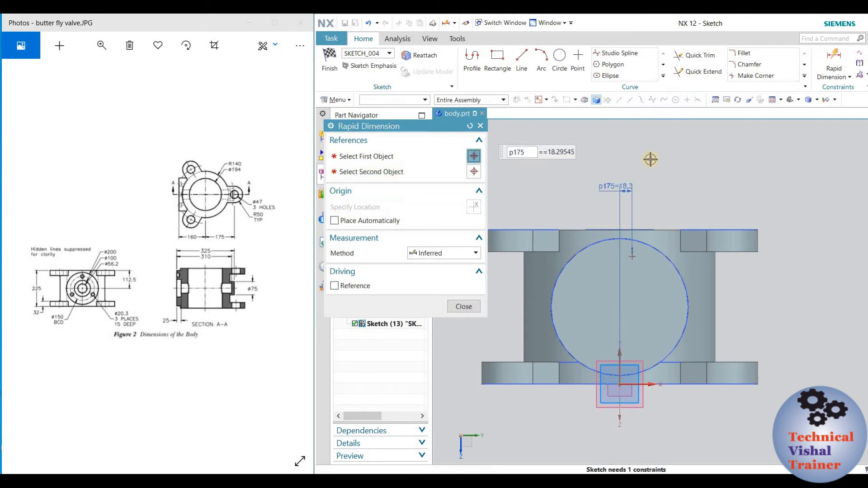
{"action": "type", "text": "0"}
{"action": "key", "text": "Return"}
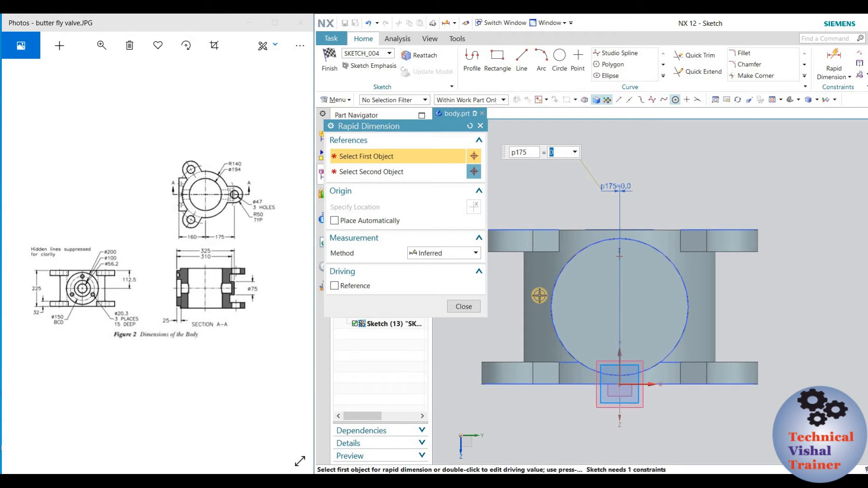
{"action": "left_click", "coordinate": [465, 306]}
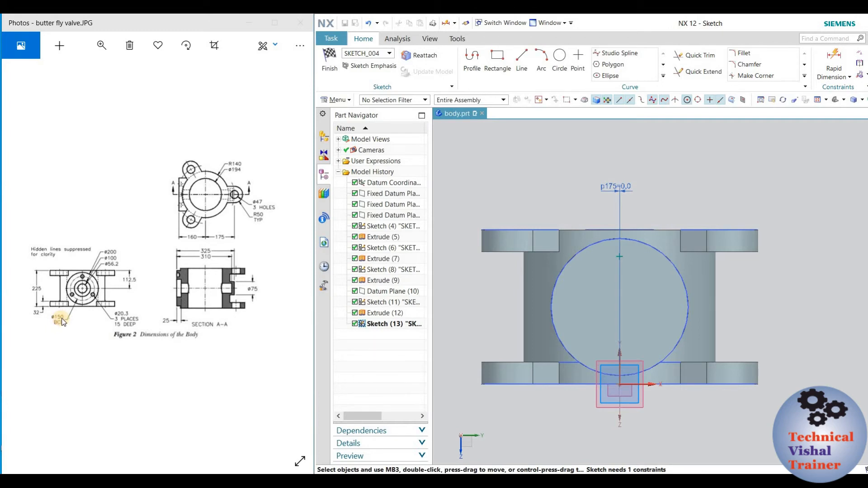
- Dimension the sketch point 75 mm above the centre of the flange circle
{"action": "left_click", "coordinate": [834, 75]}
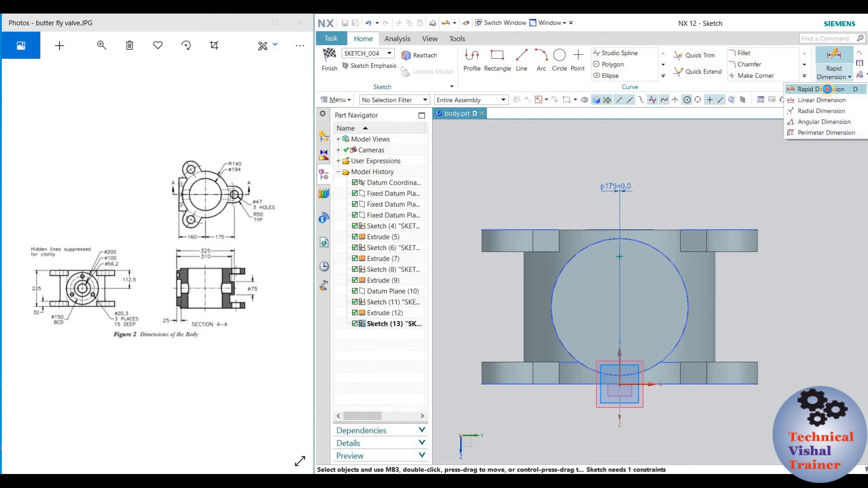
{"action": "left_click", "coordinate": [827, 89]}
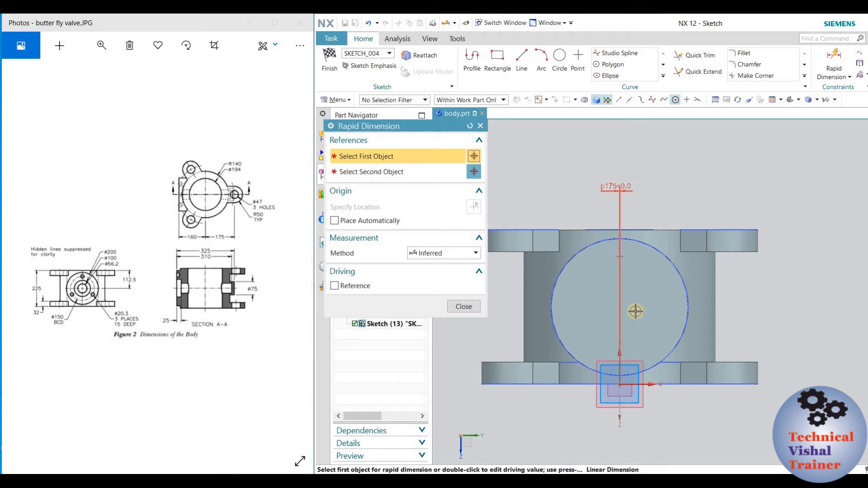
{"action": "left_click", "coordinate": [620, 308]}
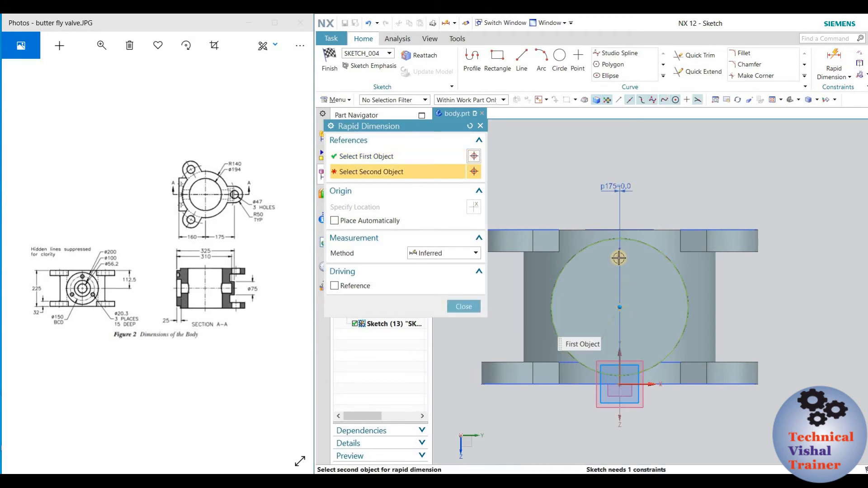
{"action": "left_click", "coordinate": [619, 256]}
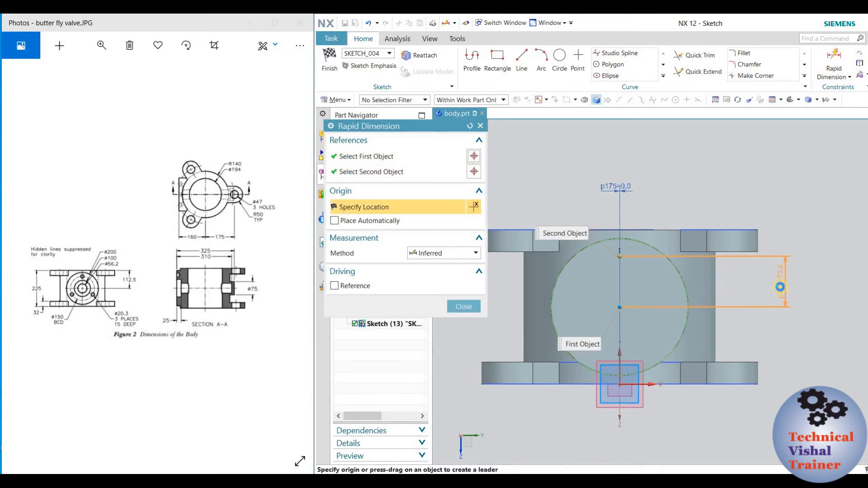
{"action": "left_click", "coordinate": [779, 285]}
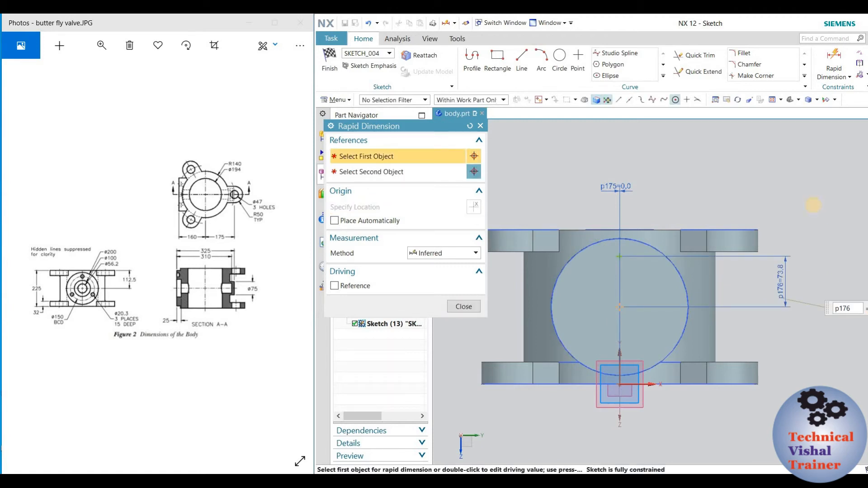
{"action": "key", "text": "Return"}
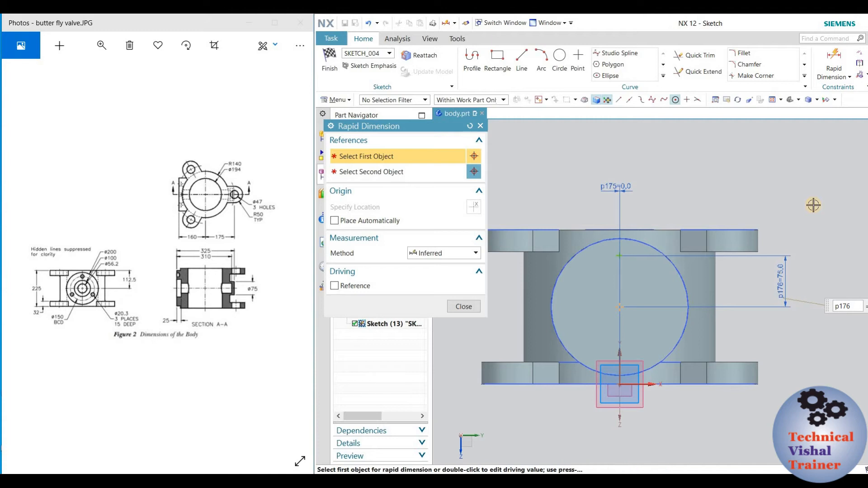
{"action": "left_click", "coordinate": [468, 308]}
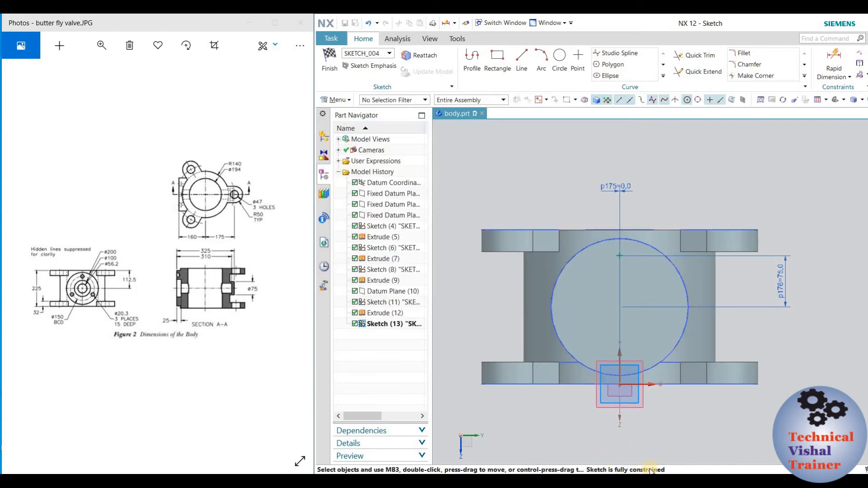
- Finish the point sketch and inspect the hole preview, then cancel the hole and discard its sketch
{"action": "left_click", "coordinate": [330, 61]}
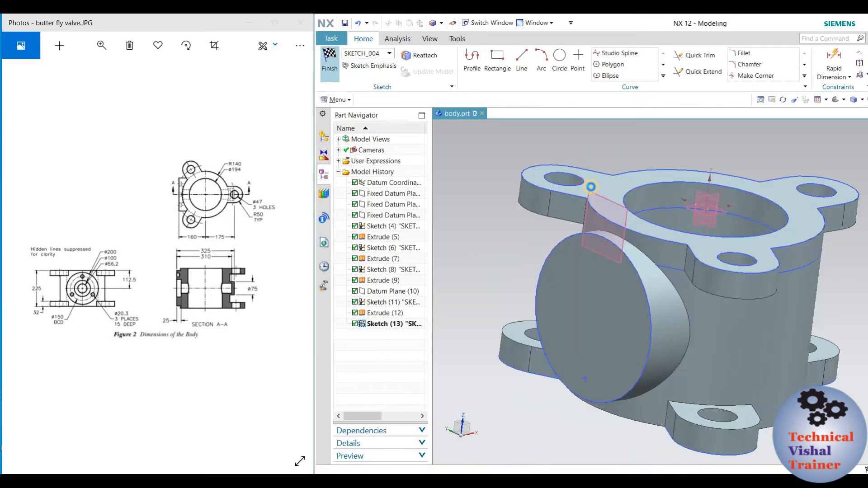
{"action": "scroll", "coordinate": [627, 273], "scroll_direction": "up", "scroll_amount": 3}
{"action": "middle_click_drag", "start_coordinate": [626, 273], "coordinate": [652, 262]}
{"action": "scroll", "coordinate": [628, 265], "scroll_direction": "down", "scroll_amount": 3}
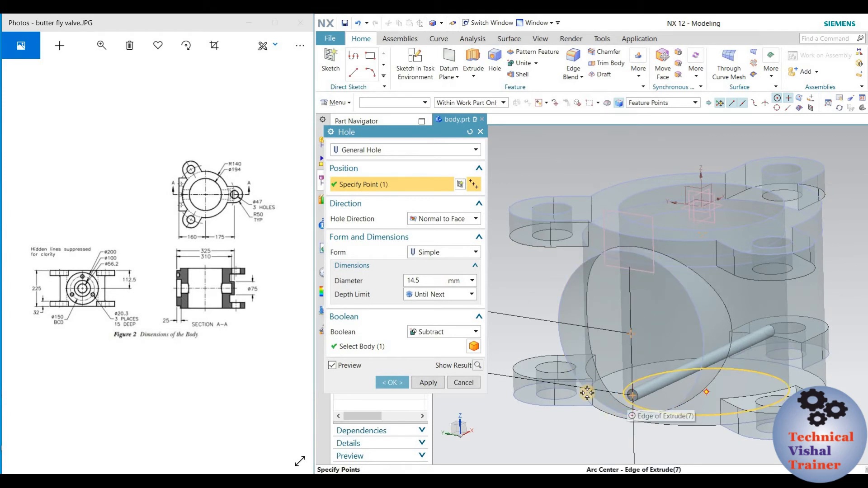
{"action": "left_click", "coordinate": [470, 381]}
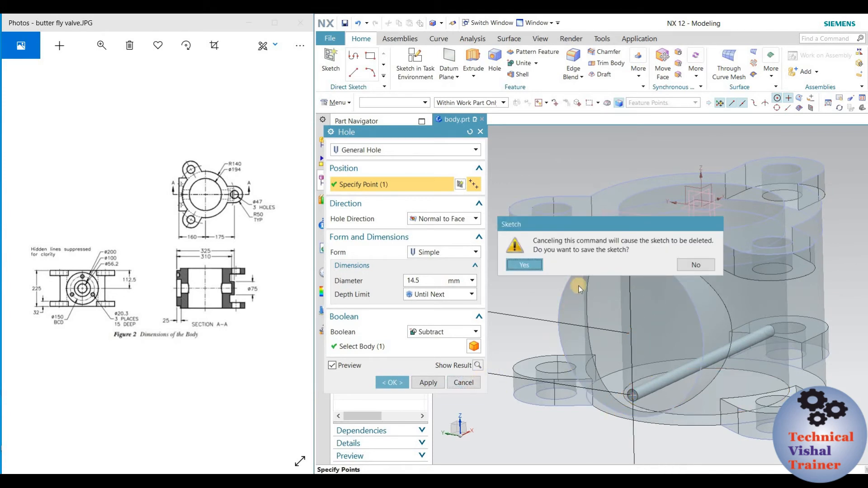
{"action": "left_click", "coordinate": [687, 264]}
{"action": "mouse_move", "coordinate": [606, 298]}
{"action": "middle_mouse_down"}
{"action": "mouse_move", "coordinate": [592, 271]}
{"action": "mouse_move", "coordinate": [574, 285]}
{"action": "mouse_move", "coordinate": [609, 305]}
{"action": "middle_mouse_up"}
{"action": "scroll", "coordinate": [596, 310], "scroll_direction": "down", "scroll_amount": 4}
{"action": "left_click", "coordinate": [493, 59]}
{"action": "middle_click_drag", "start_coordinate": [761, 267], "coordinate": [769, 290]}
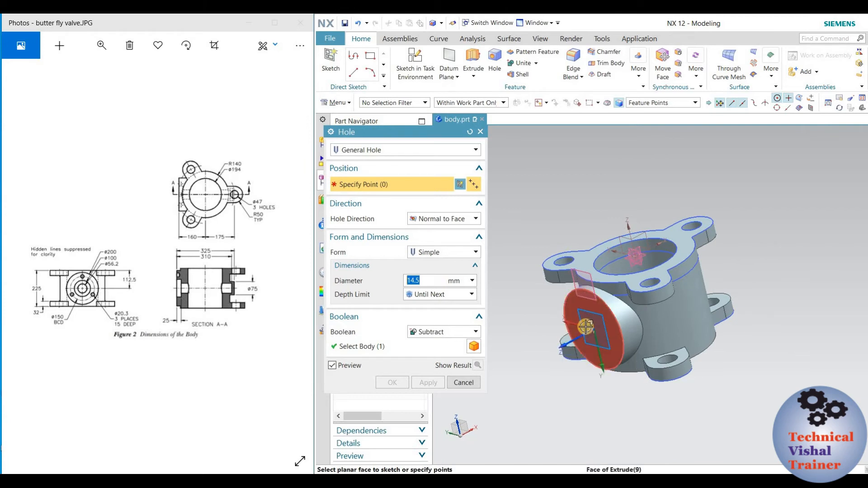
{"action": "left_click", "coordinate": [587, 326]}
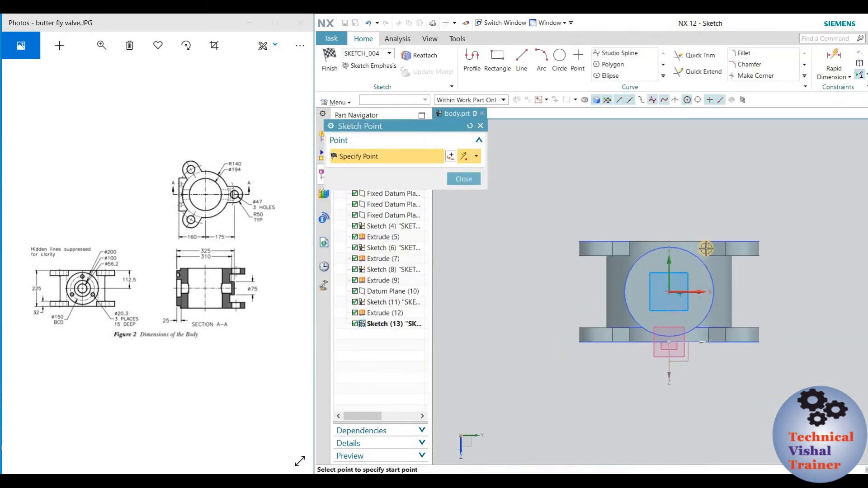
{"action": "left_click", "coordinate": [332, 61]}
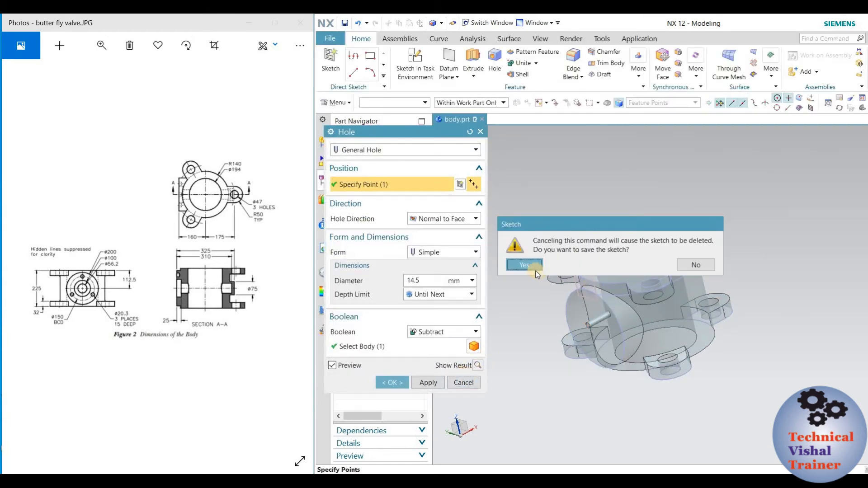
{"action": "left_click", "coordinate": [711, 265]}
{"action": "mouse_move", "coordinate": [678, 186]}
{"action": "middle_mouse_down"}
{"action": "mouse_move", "coordinate": [699, 157]}
{"action": "mouse_move", "coordinate": [689, 176]}
{"action": "middle_mouse_up"}
{"action": "mouse_move", "coordinate": [638, 190]}
{"action": "middle_mouse_down"}
{"action": "mouse_move", "coordinate": [588, 224]}
{"action": "mouse_move", "coordinate": [605, 235]}
{"action": "middle_mouse_up"}
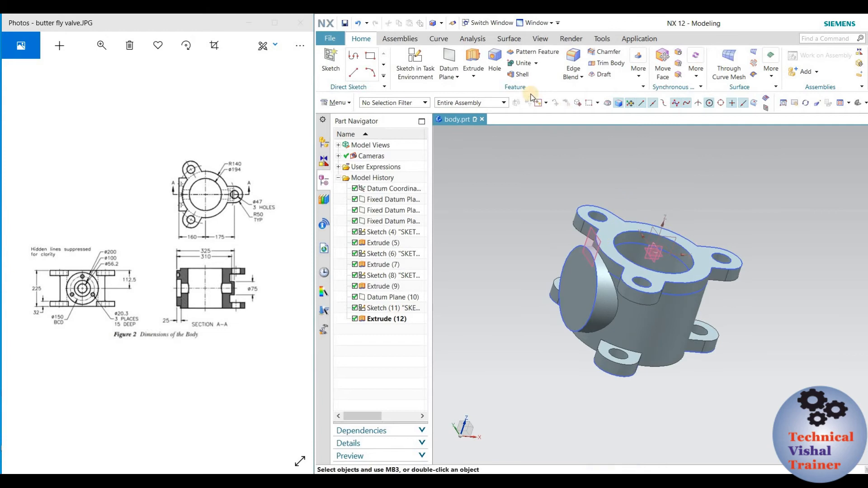
- Start a general hole and open its position sketch on the circular front face of the side flange
{"action": "left_click", "coordinate": [494, 62]}
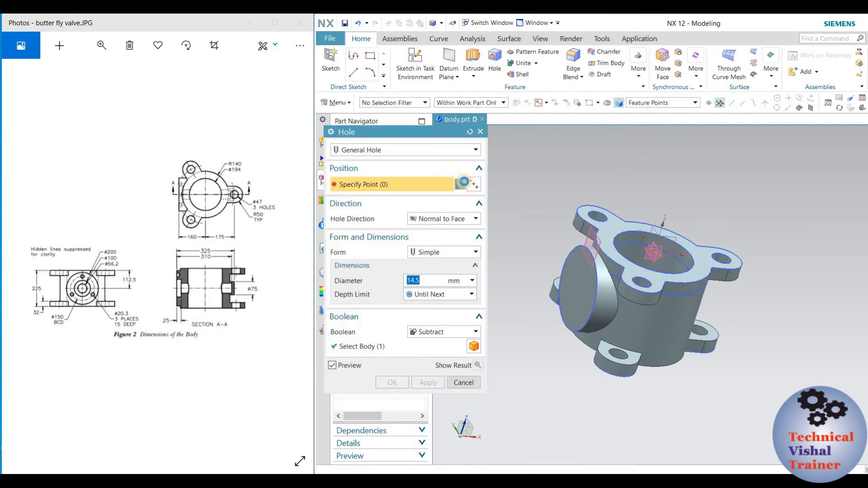
{"action": "left_click", "coordinate": [460, 183]}
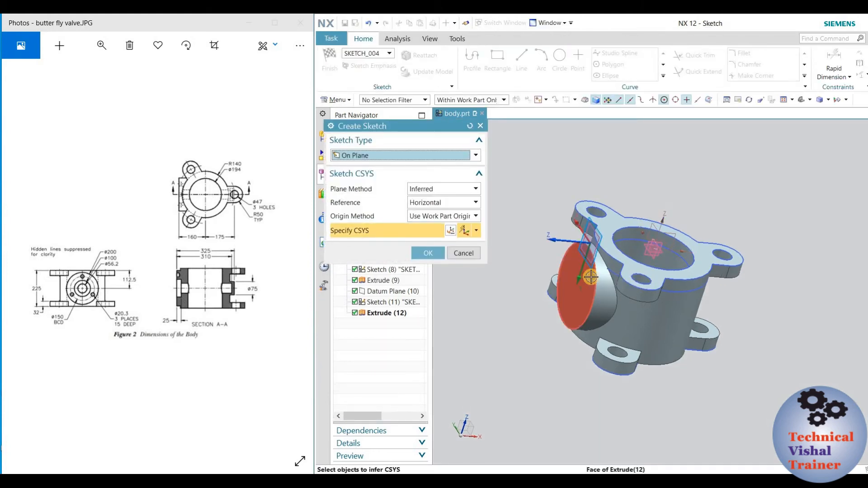
{"action": "left_click", "coordinate": [589, 277]}
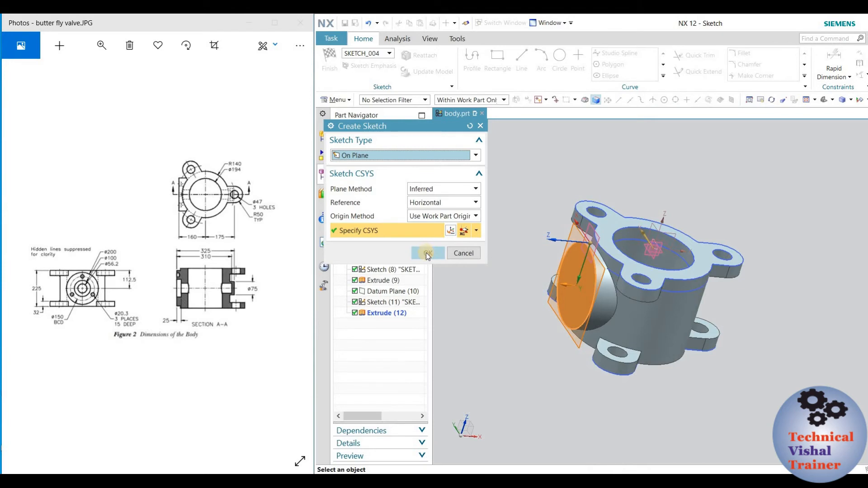
{"action": "left_click", "coordinate": [428, 253]}
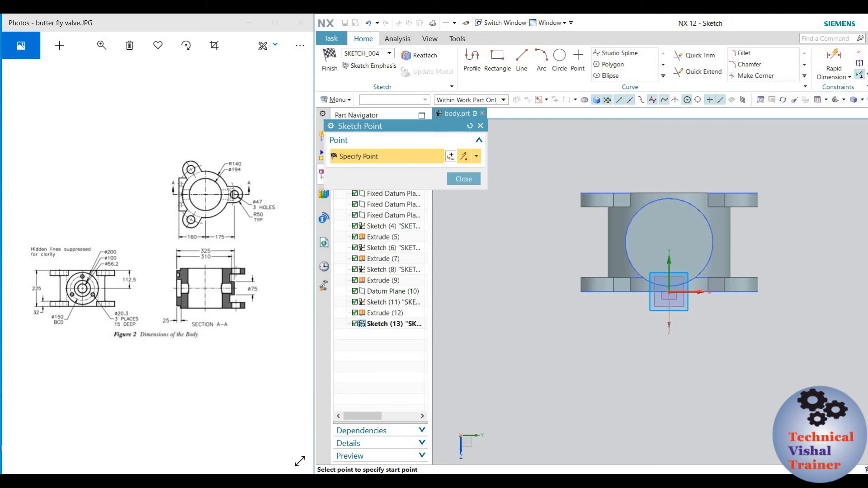
- Turn off continuous auto dimensioning and place a point about 17 mm off the vertical axis and 53 mm from the flange centre, toward the sketch origin
{"action": "left_click", "coordinate": [864, 75]}
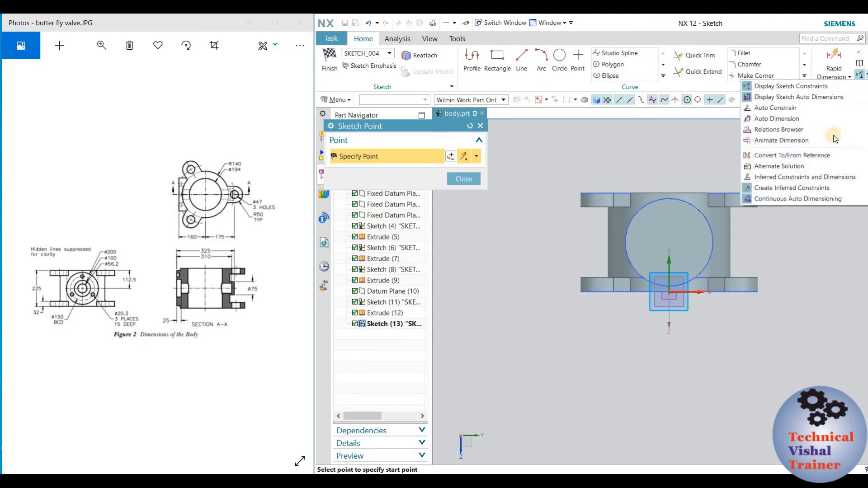
{"action": "left_click", "coordinate": [788, 197]}
{"action": "scroll", "coordinate": [690, 258], "scroll_direction": "up", "scroll_amount": 4}
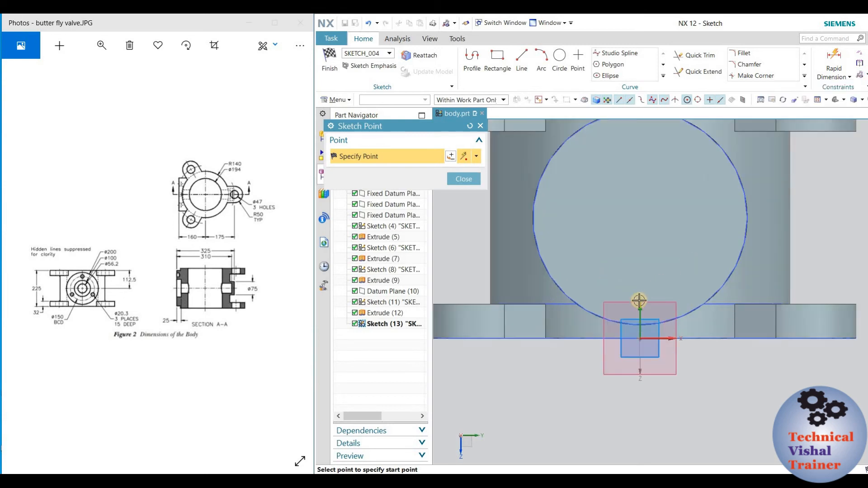
{"action": "left_click", "coordinate": [658, 274]}
- Align the sketch point with the vertical axis using a horizontal dimension of 0 mm
{"action": "left_click", "coordinate": [834, 59]}
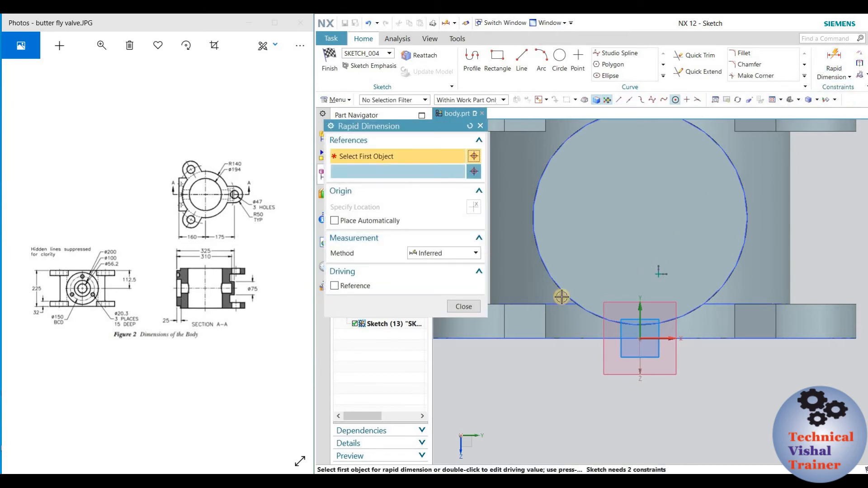
{"action": "left_click", "coordinate": [639, 309]}
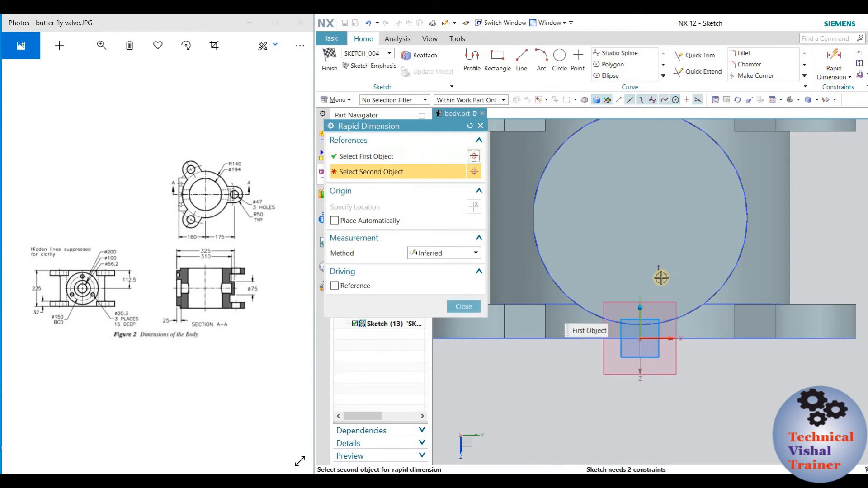
{"action": "left_click", "coordinate": [659, 273]}
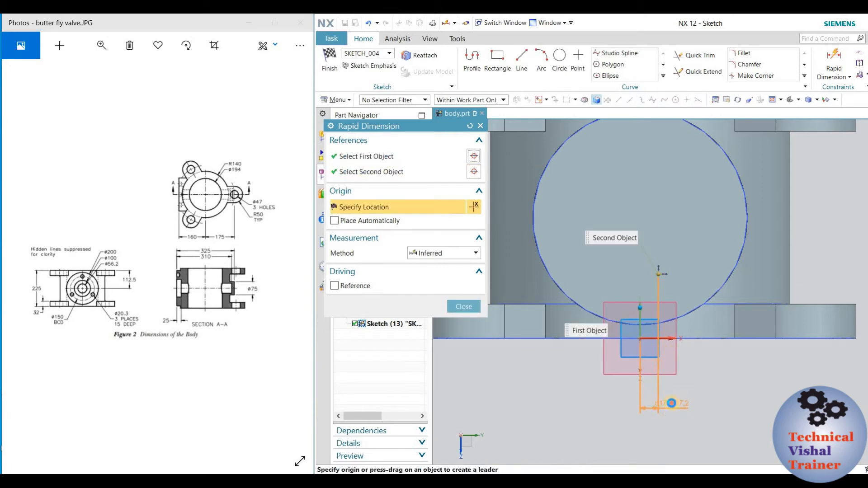
{"action": "left_click", "coordinate": [666, 393]}
{"action": "type", "text": "0"}
{"action": "key", "text": "Return"}
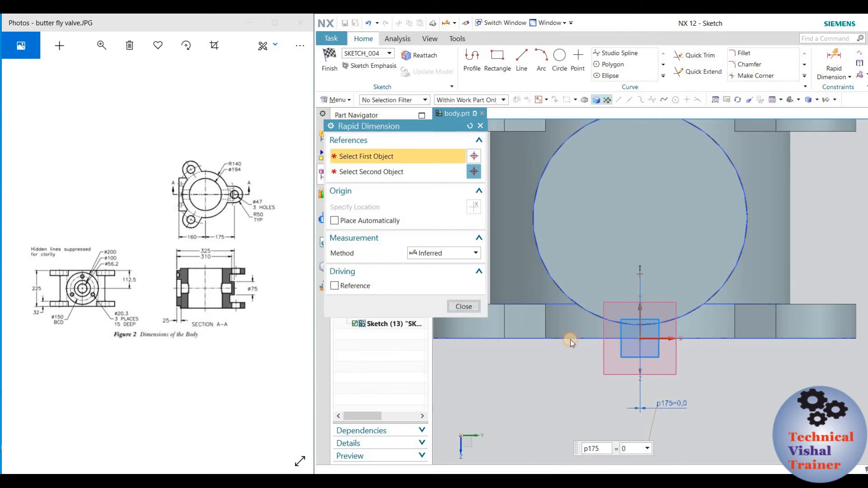
{"action": "key", "text": "Escape"}
{"action": "scroll", "coordinate": [610, 396], "scroll_direction": "down", "scroll_amount": 2}
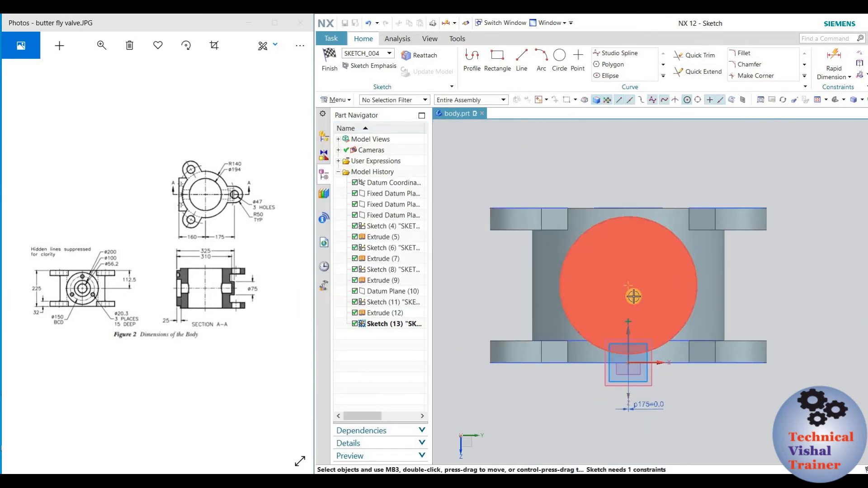
{"action": "left_click", "coordinate": [850, 77]}
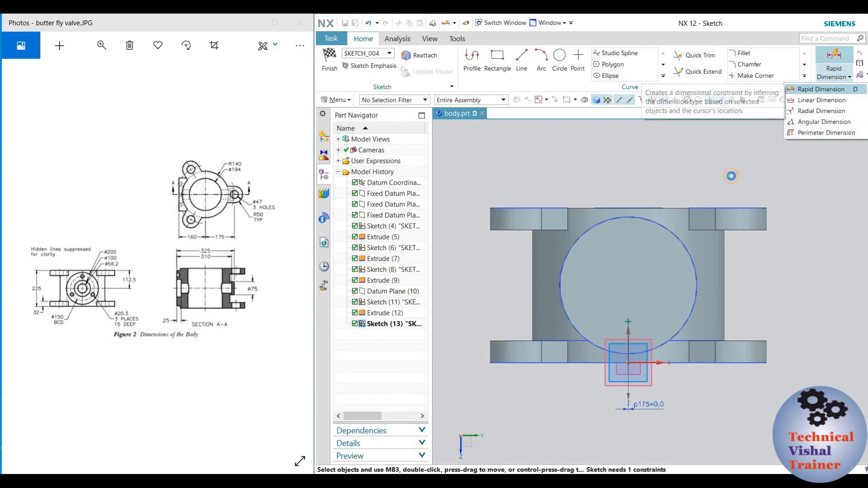
{"action": "left_click", "coordinate": [628, 321]}
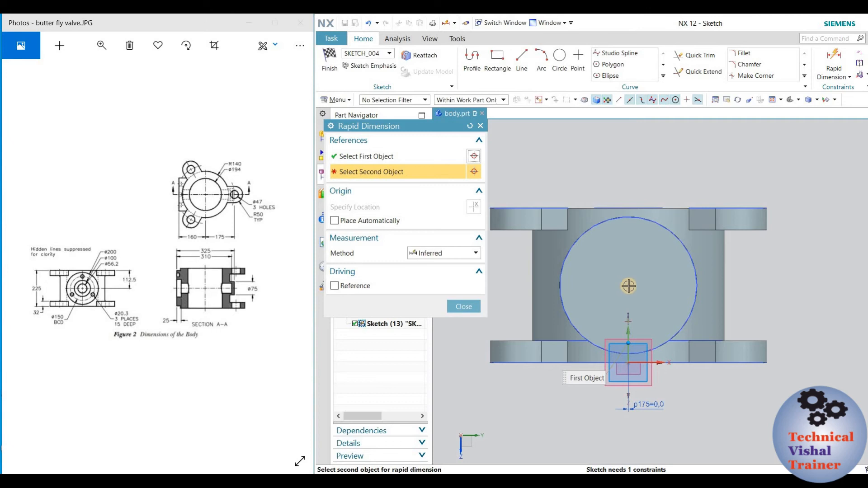
{"action": "left_click", "coordinate": [470, 309]}
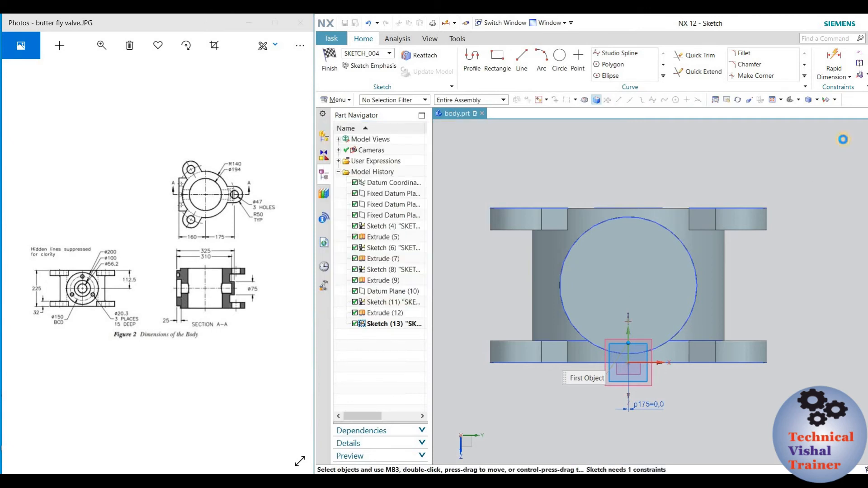
- Dimension the sketch point 75 mm vertically from the centre of the flange circle
{"action": "left_click", "coordinate": [835, 76]}
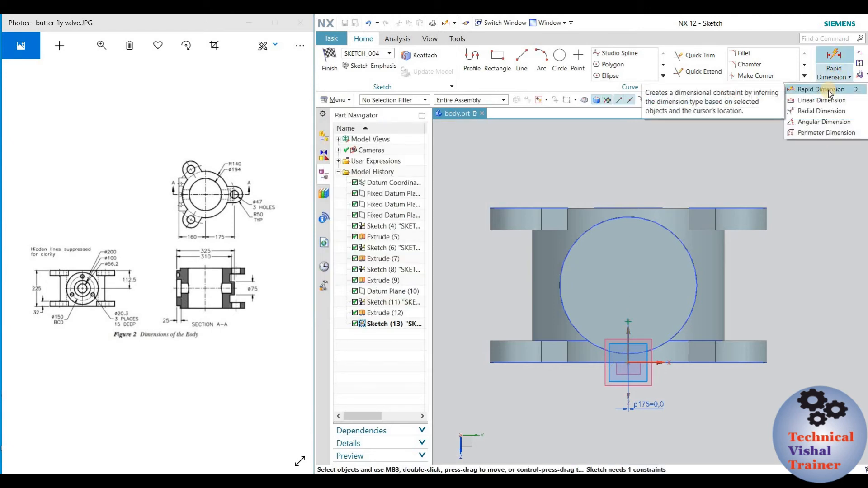
{"action": "left_click", "coordinate": [829, 91]}
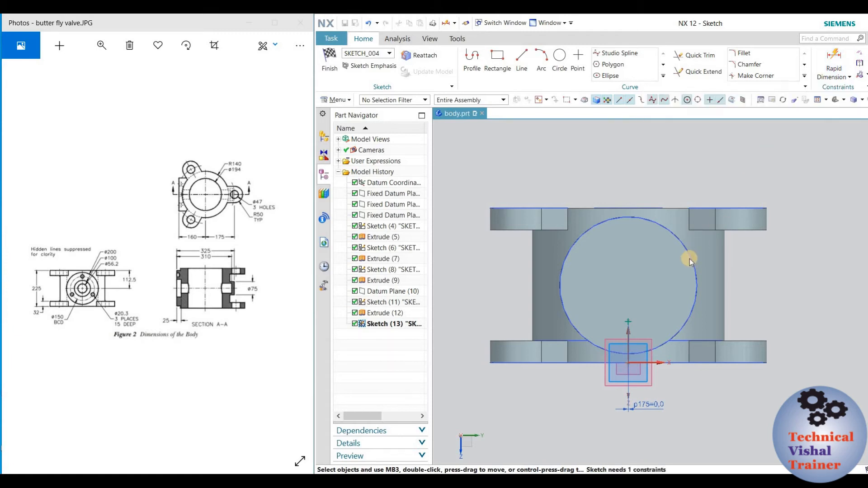
{"action": "left_click", "coordinate": [629, 285]}
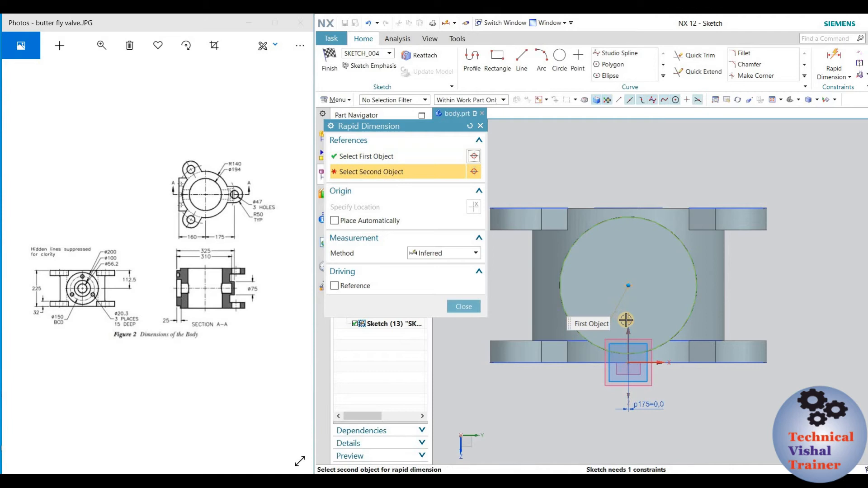
{"action": "left_click", "coordinate": [629, 321]}
{"action": "left_click", "coordinate": [802, 302]}
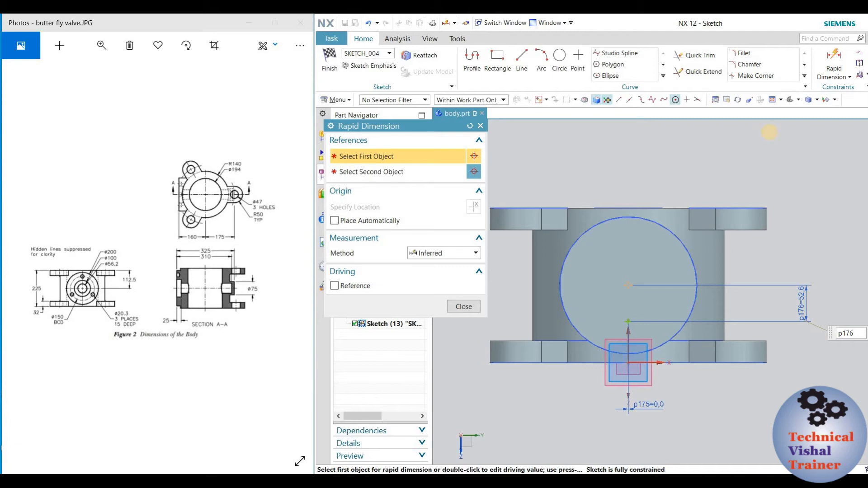
{"action": "key", "text": "Return"}
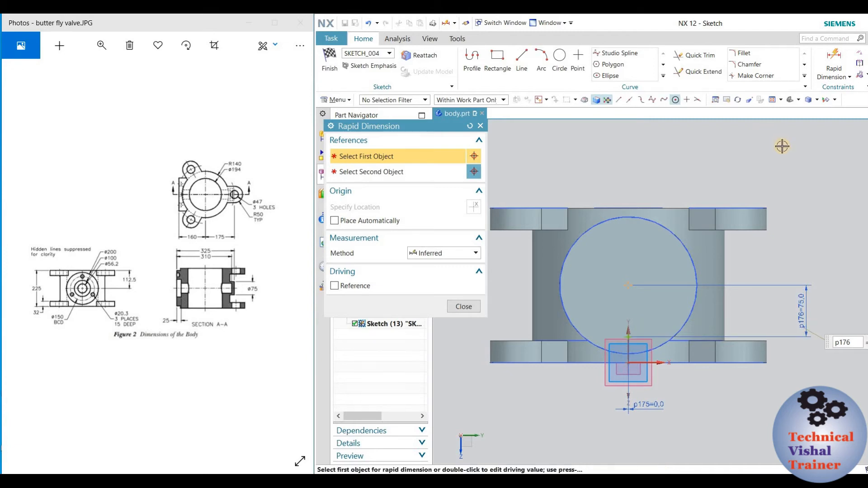
{"action": "left_click", "coordinate": [464, 307]}
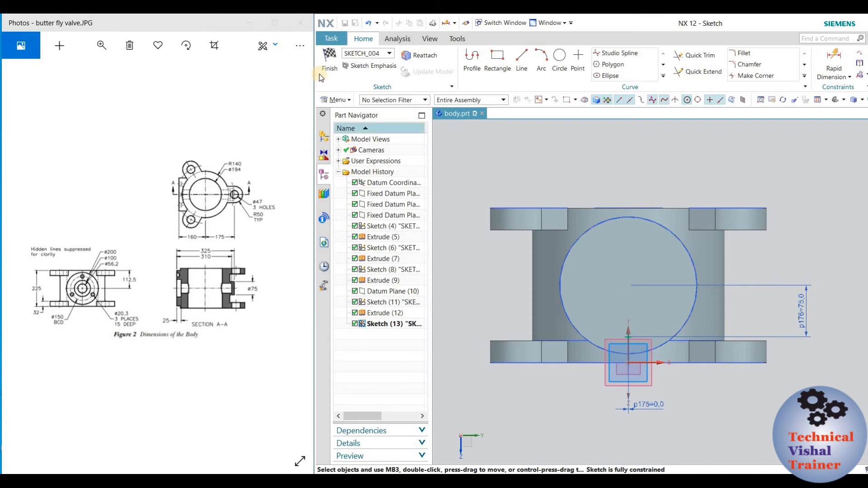
- Finish the point sketch and create a simple 20.3 mm diameter hole with a depth value of 15 mm in the flange, checking its result
{"action": "left_click", "coordinate": [339, 67]}
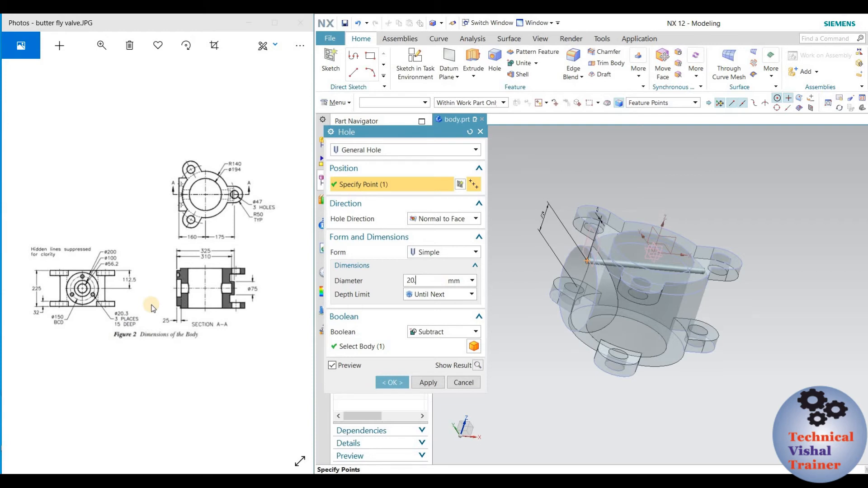
{"action": "left_click", "coordinate": [439, 293]}
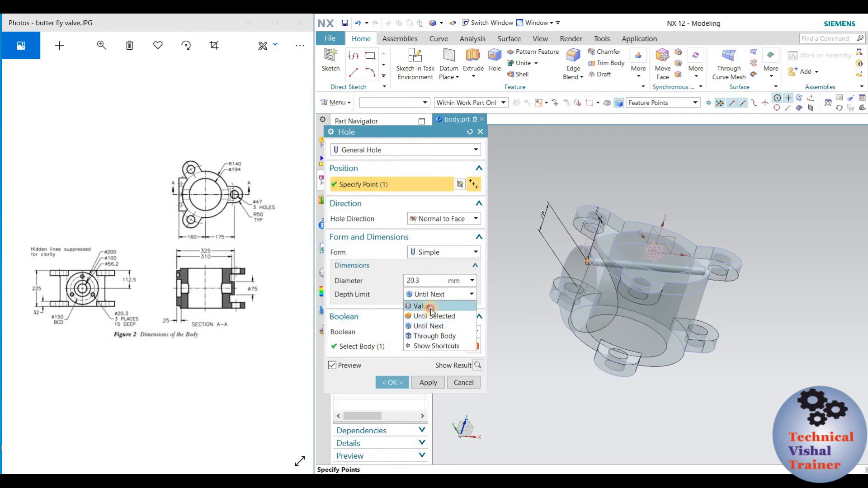
{"action": "left_click", "coordinate": [432, 307]}
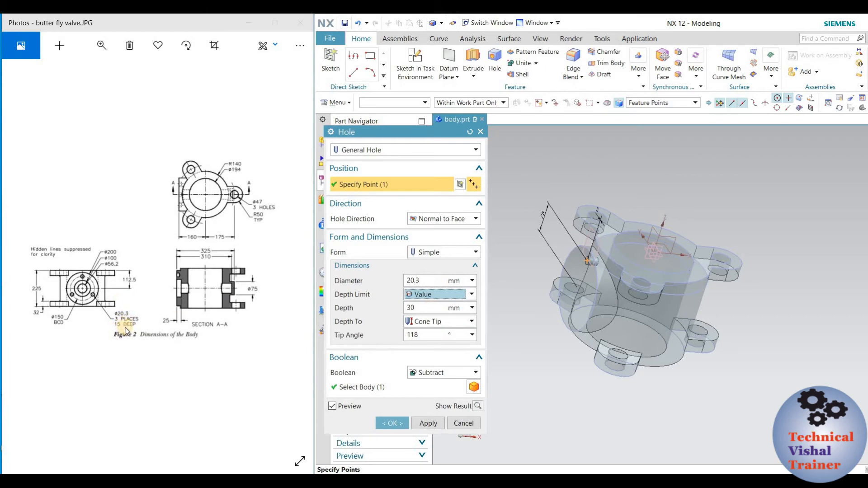
{"action": "double_click", "coordinate": [425, 306]}
{"action": "type", "text": "15"}
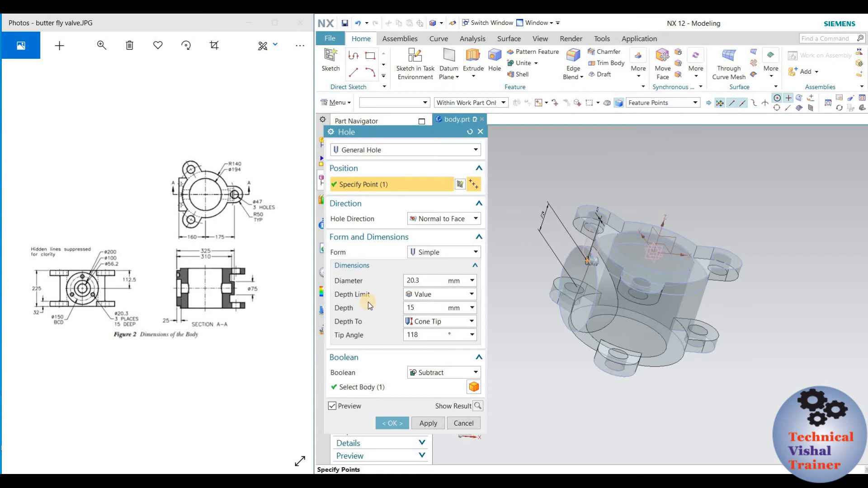
{"action": "left_click", "coordinate": [478, 406]}
{"action": "scroll", "coordinate": [542, 240], "scroll_direction": "up", "scroll_amount": 3}
{"action": "mouse_move", "coordinate": [543, 240]}
{"action": "middle_mouse_down"}
{"action": "mouse_move", "coordinate": [587, 254]}
{"action": "mouse_move", "coordinate": [539, 248]}
{"action": "mouse_move", "coordinate": [535, 235]}
{"action": "mouse_move", "coordinate": [546, 238]}
{"action": "middle_mouse_up"}
{"action": "middle_click", "coordinate": [538, 237]}
- Start a feature pattern of the new flange hole with a circular layout
{"action": "middle_click_drag", "start_coordinate": [520, 234], "coordinate": [533, 259]}
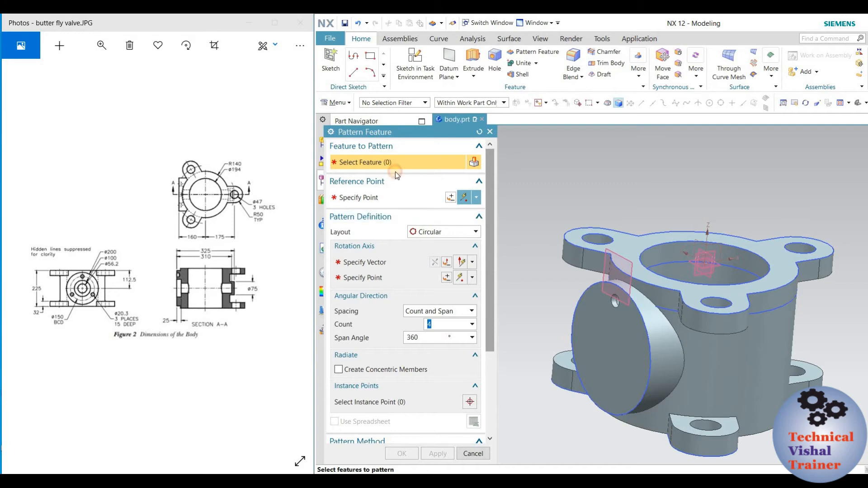
{"action": "scroll", "coordinate": [615, 296], "scroll_direction": "up", "scroll_amount": 5}
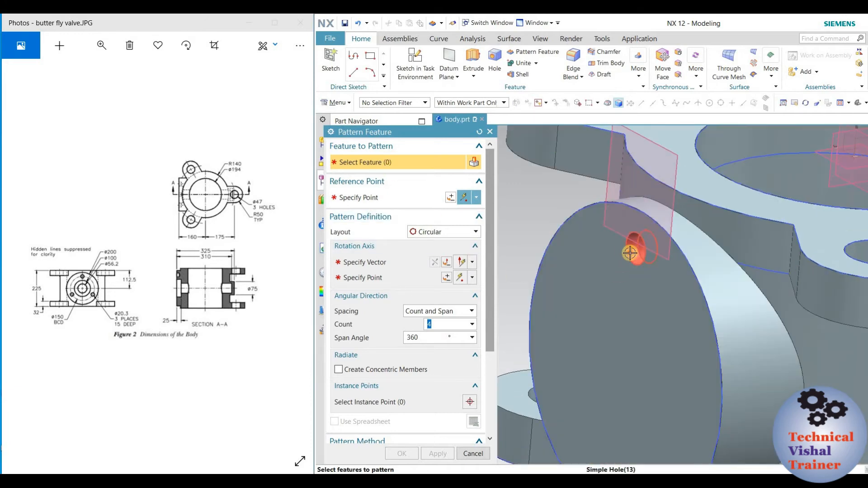
{"action": "left_click", "coordinate": [630, 253]}
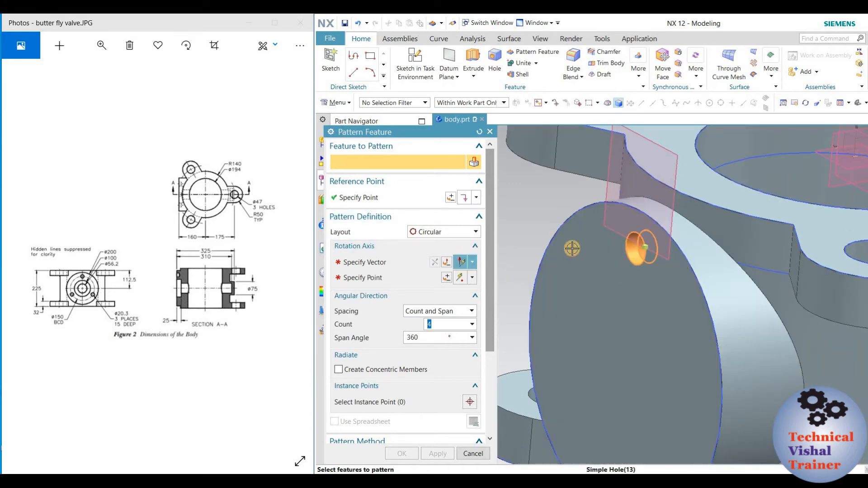
{"action": "left_click", "coordinate": [436, 232]}
{"action": "left_click", "coordinate": [430, 254]}
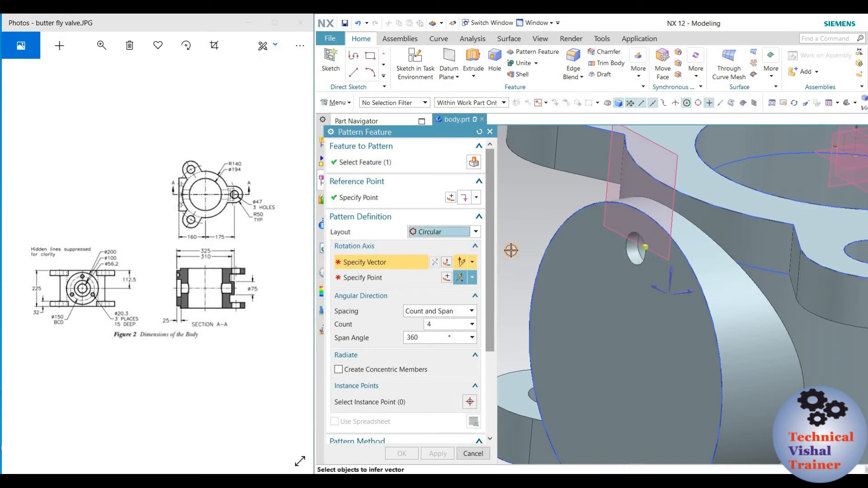
- Define the pattern's rotation axis along the X direction through the centre of the side flange circle
{"action": "scroll", "coordinate": [585, 292], "scroll_direction": "down", "scroll_amount": 4}
{"action": "middle_click_drag", "start_coordinate": [585, 292], "coordinate": [550, 301]}
{"action": "scroll", "coordinate": [572, 296], "scroll_direction": "down", "scroll_amount": 3}
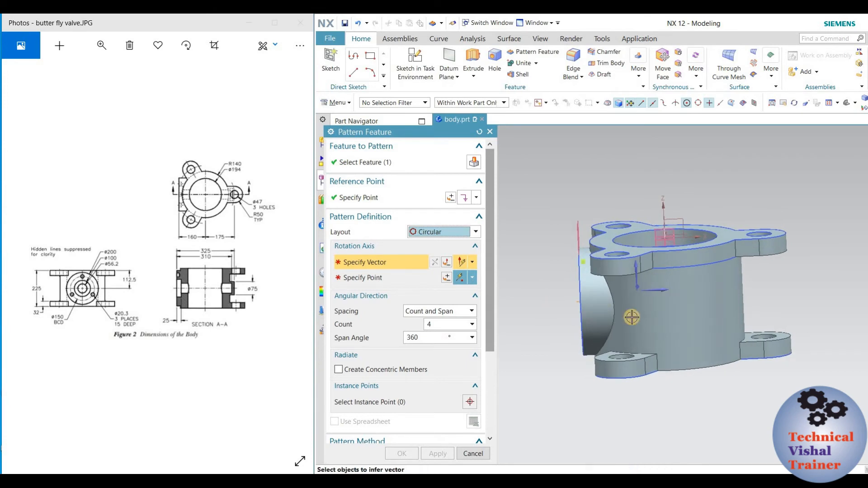
{"action": "left_click", "coordinate": [659, 289]}
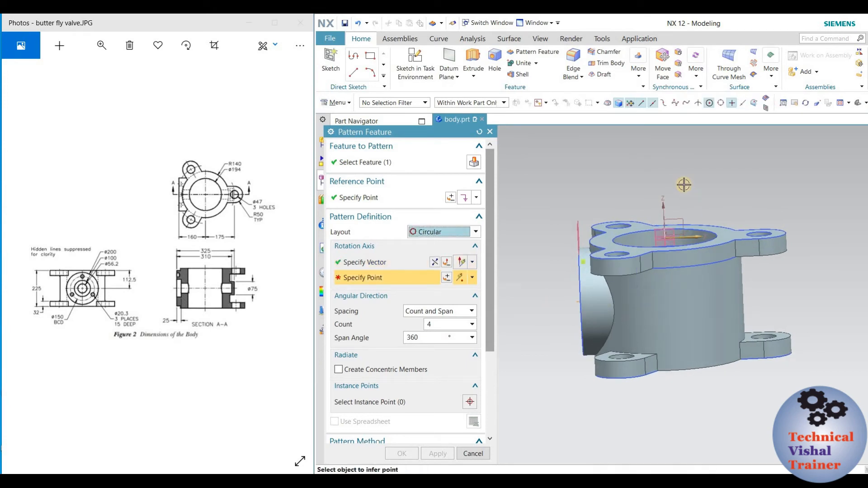
{"action": "middle_click_drag", "start_coordinate": [687, 180], "coordinate": [579, 228]}
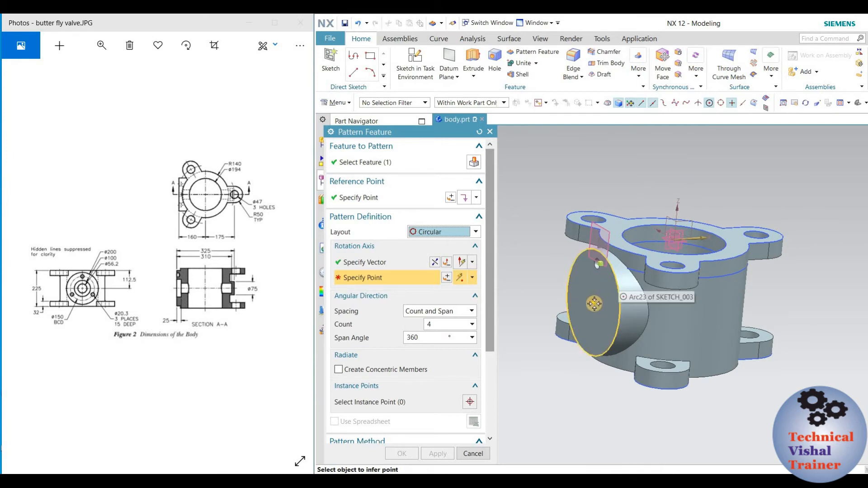
{"action": "left_click", "coordinate": [596, 264]}
{"action": "middle_click_drag", "start_coordinate": [720, 179], "coordinate": [648, 185]}
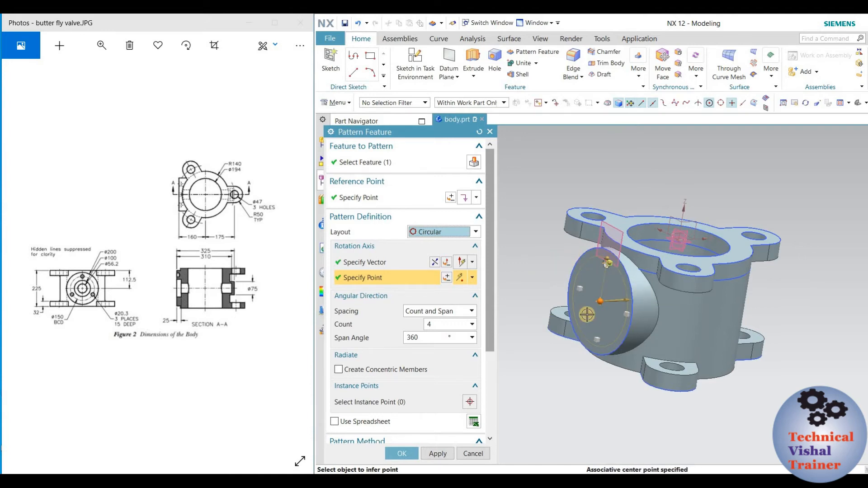
- Set the circular pattern count to 3 and show the resulting hole pattern on the flange
{"action": "left_click_drag", "start_coordinate": [387, 322], "coordinate": [386, 323]}
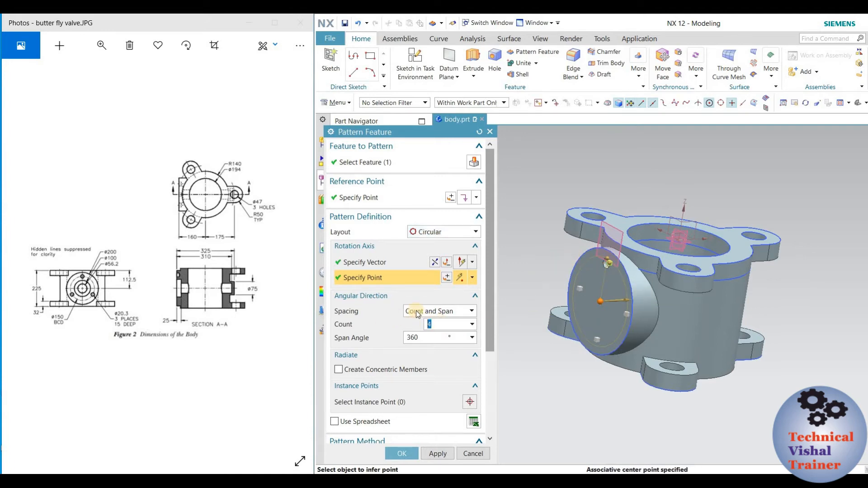
{"action": "type", "text": "3"}
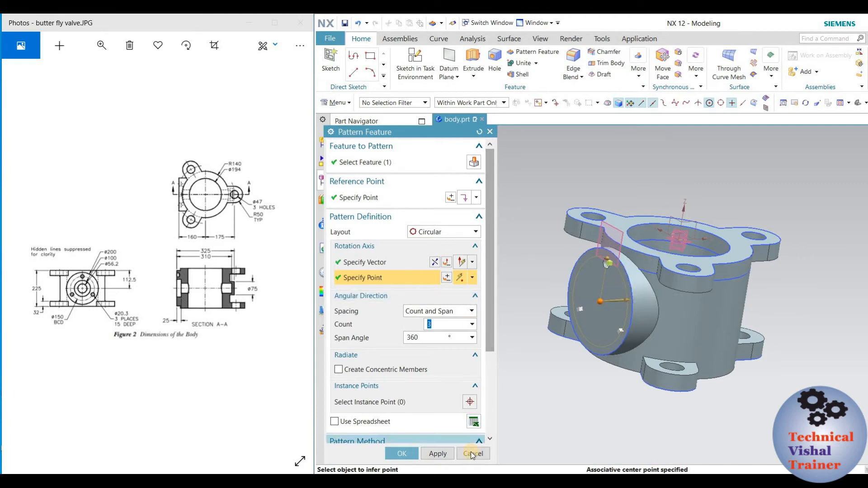
{"action": "left_click_drag", "start_coordinate": [487, 341], "coordinate": [475, 436]}
{"action": "left_click", "coordinate": [476, 437]}
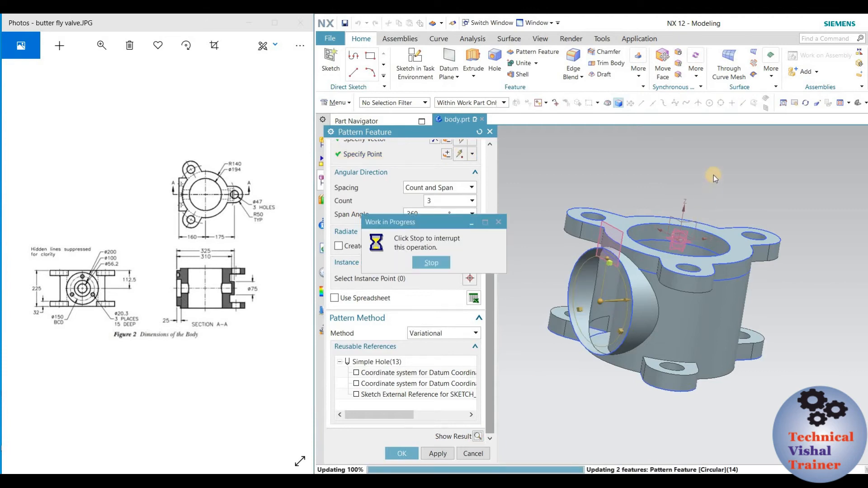
- Complete the circular pattern of the 20.3 mm hole on the side flange
{"action": "middle_click_drag", "start_coordinate": [711, 175], "coordinate": [694, 189]}
{"action": "left_click", "coordinate": [401, 454]}
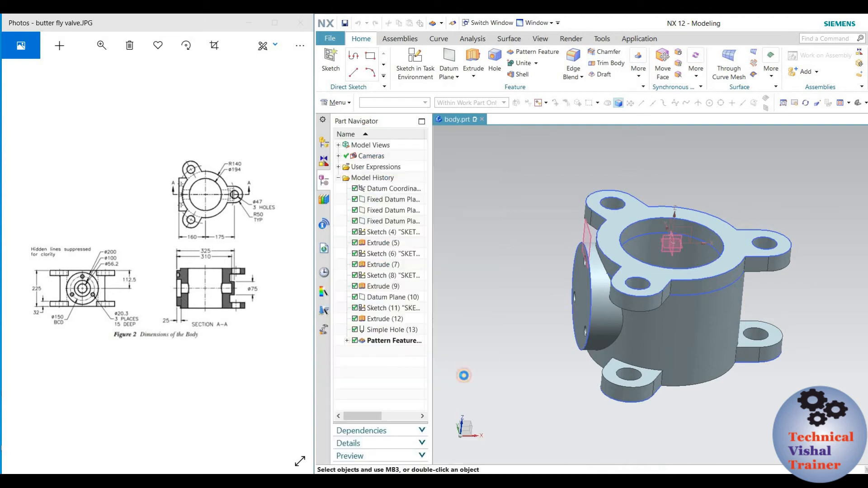
{"action": "mouse_move", "coordinate": [514, 266]}
{"action": "middle_mouse_down"}
{"action": "mouse_move", "coordinate": [556, 248]}
{"action": "mouse_move", "coordinate": [496, 262]}
{"action": "mouse_move", "coordinate": [513, 258]}
{"action": "mouse_move", "coordinate": [507, 285]}
{"action": "mouse_move", "coordinate": [502, 262]}
{"action": "middle_mouse_up"}
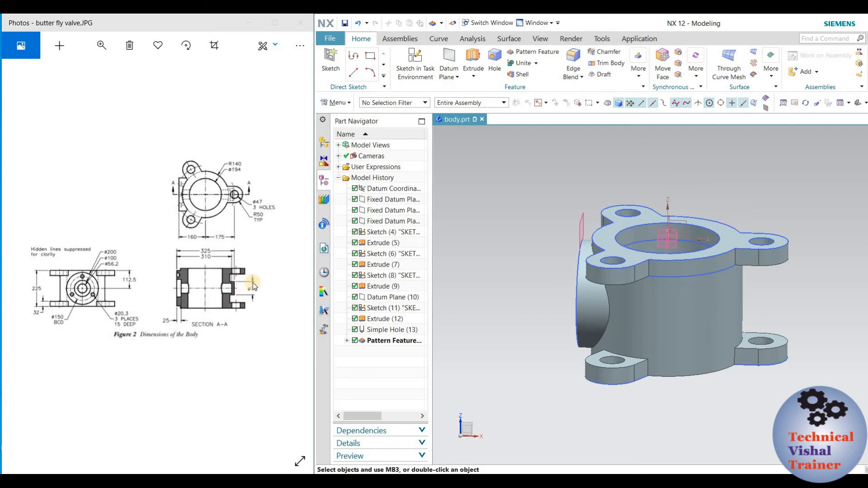
{"action": "mouse_move", "coordinate": [515, 188]}
{"action": "middle_mouse_down"}
{"action": "mouse_move", "coordinate": [527, 218]}
{"action": "mouse_move", "coordinate": [525, 184]}
{"action": "mouse_move", "coordinate": [515, 199]}
{"action": "middle_mouse_up"}
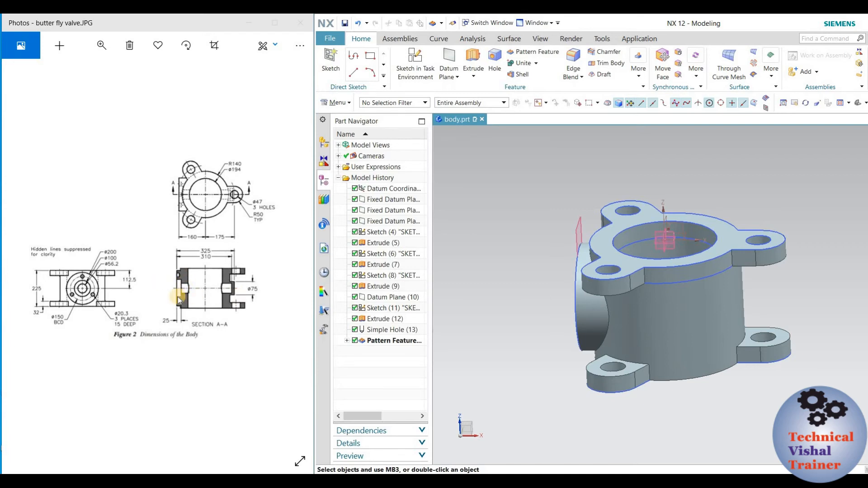
{"action": "mouse_move", "coordinate": [533, 184]}
{"action": "middle_mouse_down"}
{"action": "mouse_move", "coordinate": [555, 195]}
{"action": "mouse_move", "coordinate": [516, 187]}
{"action": "mouse_move", "coordinate": [530, 183]}
{"action": "middle_mouse_up"}
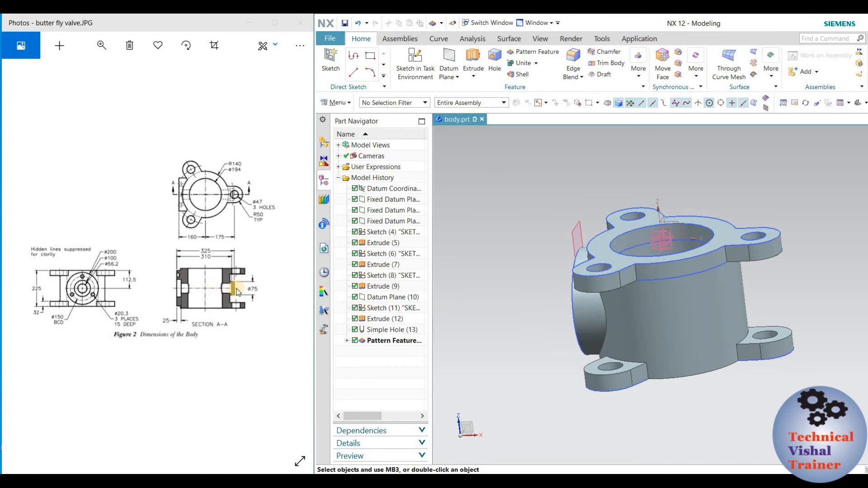
{"action": "mouse_move", "coordinate": [502, 218]}
{"action": "middle_mouse_down"}
{"action": "mouse_move", "coordinate": [524, 239]}
{"action": "mouse_move", "coordinate": [502, 210]}
{"action": "mouse_move", "coordinate": [510, 192]}
{"action": "mouse_move", "coordinate": [516, 221]}
{"action": "mouse_move", "coordinate": [490, 207]}
{"action": "mouse_move", "coordinate": [438, 242]}
{"action": "middle_mouse_up"}
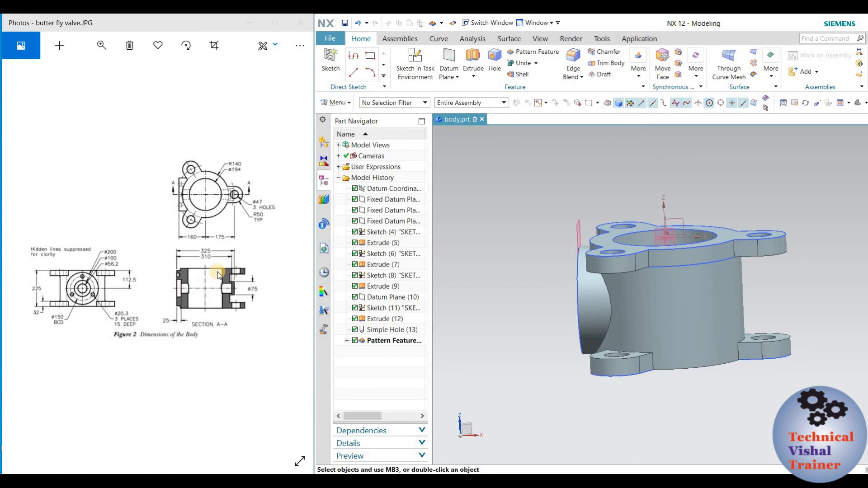
{"action": "mouse_move", "coordinate": [509, 207]}
{"action": "middle_mouse_down"}
{"action": "mouse_move", "coordinate": [517, 241]}
{"action": "mouse_move", "coordinate": [512, 194]}
{"action": "middle_mouse_up"}
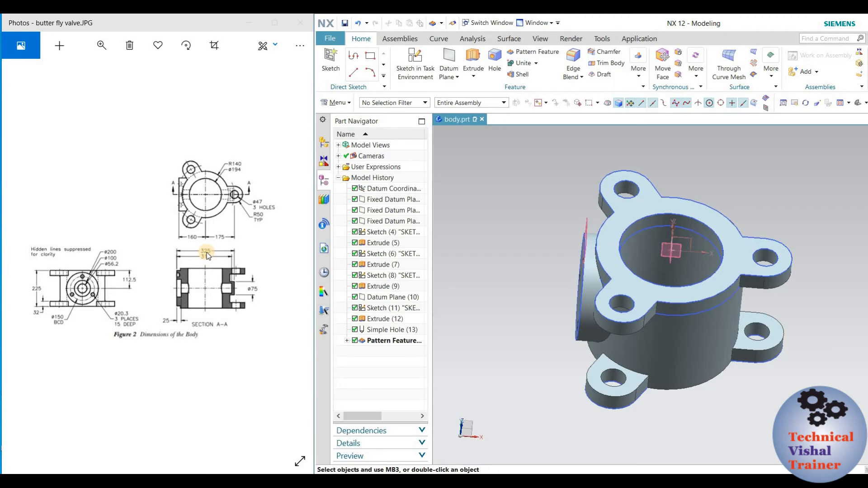
{"action": "middle_click_drag", "start_coordinate": [549, 248], "coordinate": [535, 245]}
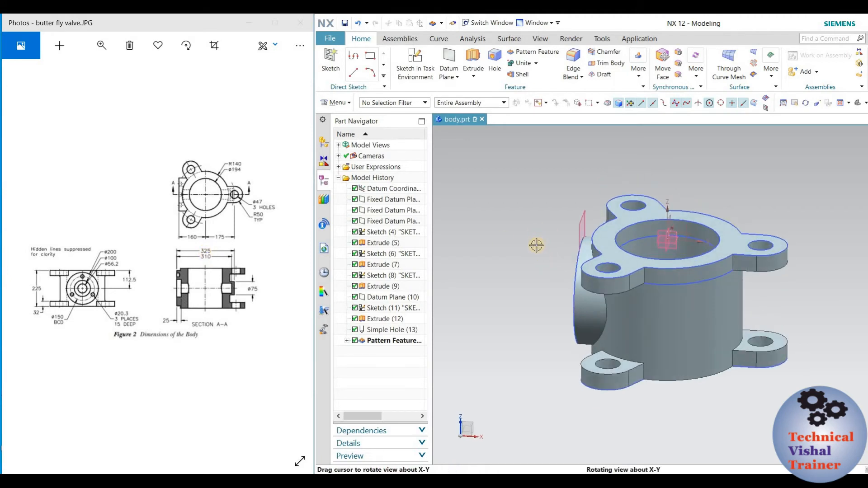
- Create a datum plane offset 325/2 mm from the vertical datum plane at the body's centre, on the side opposite the round flange
{"action": "left_click", "coordinate": [445, 78]}
{"action": "left_click", "coordinate": [465, 89]}
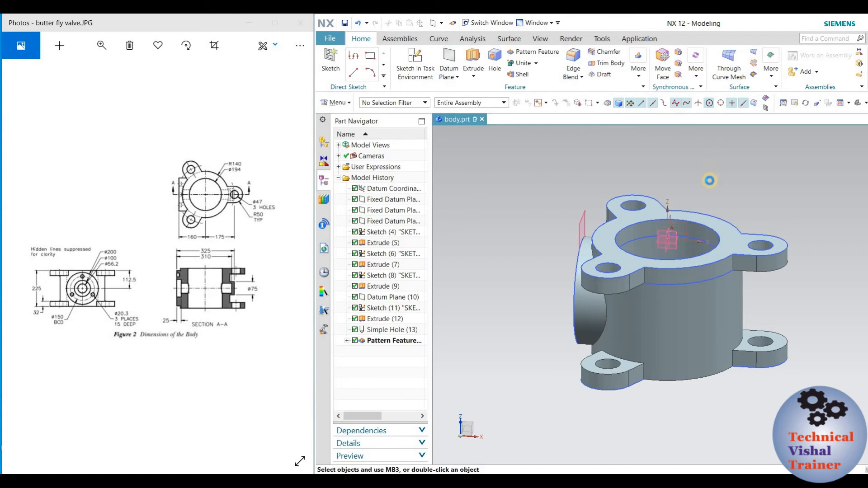
{"action": "scroll", "coordinate": [651, 235], "scroll_direction": "up", "scroll_amount": 5}
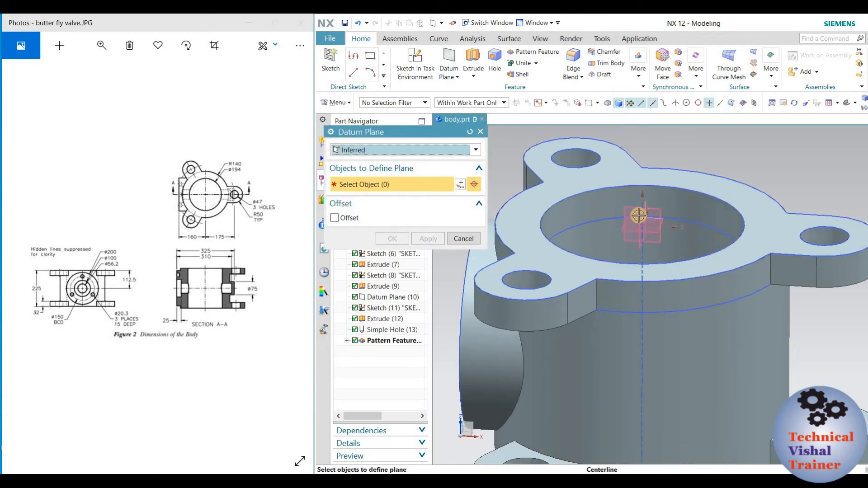
{"action": "left_click", "coordinate": [643, 210]}
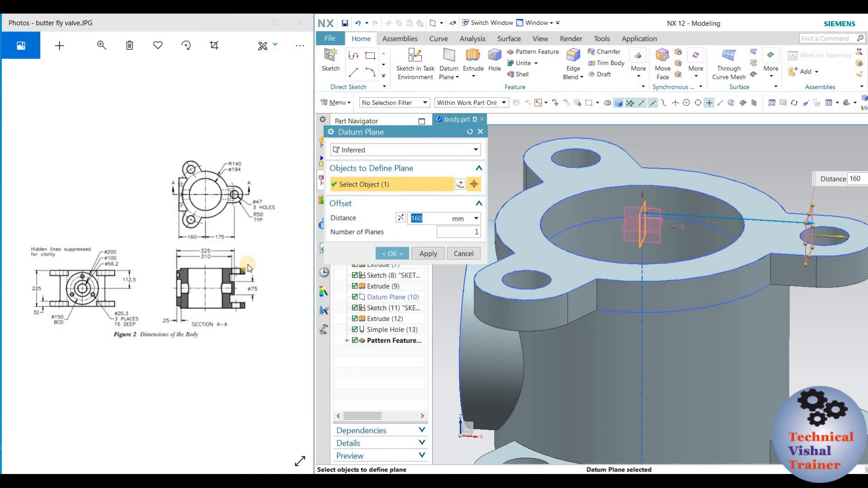
{"action": "type", "text": "325/2"}
{"action": "key", "text": "Return"}
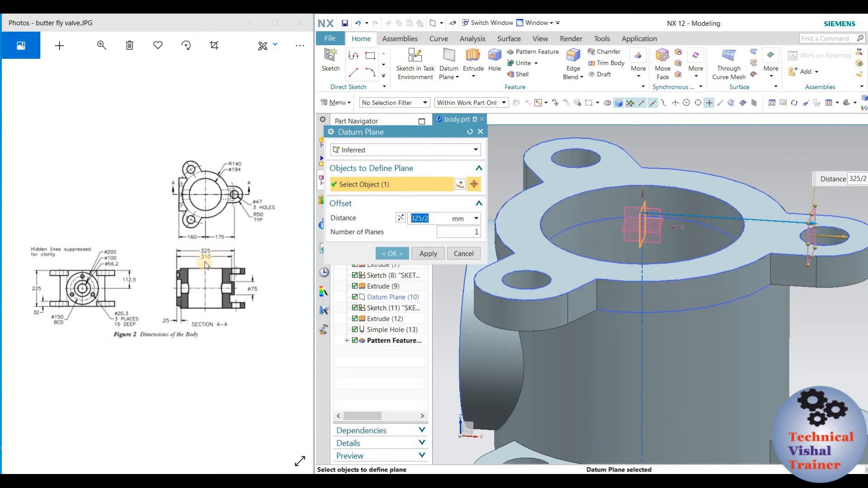
{"action": "left_click", "coordinate": [392, 254]}
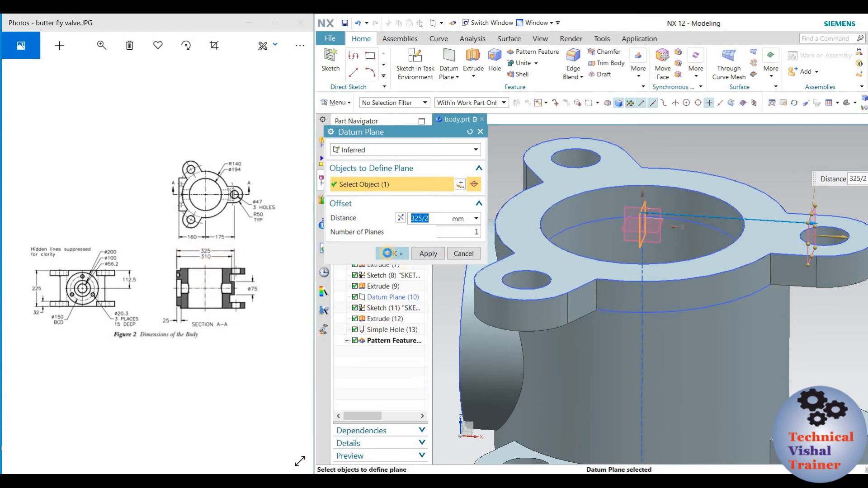
- Create a task sketch on the new offset datum plane and turn off Continuous Auto Dimensioning
{"action": "scroll", "coordinate": [647, 227], "scroll_direction": "down", "scroll_amount": 3}
{"action": "middle_click_drag", "start_coordinate": [791, 293], "coordinate": [764, 231]}
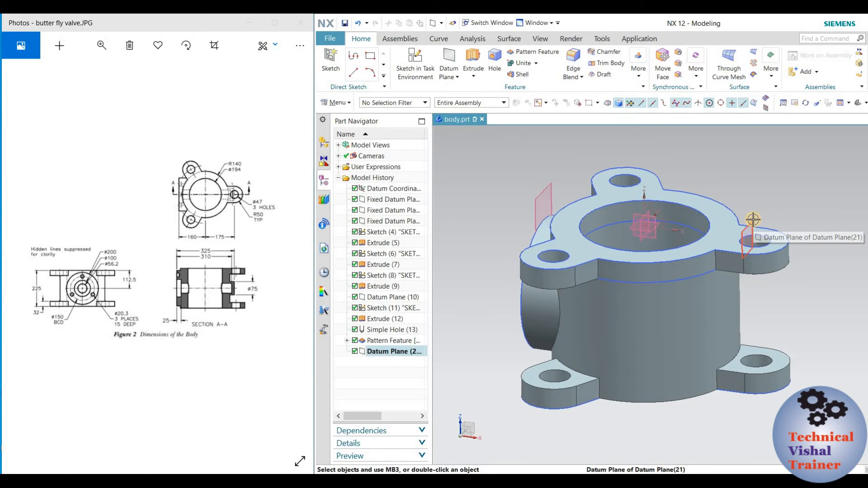
{"action": "left_click", "coordinate": [415, 63]}
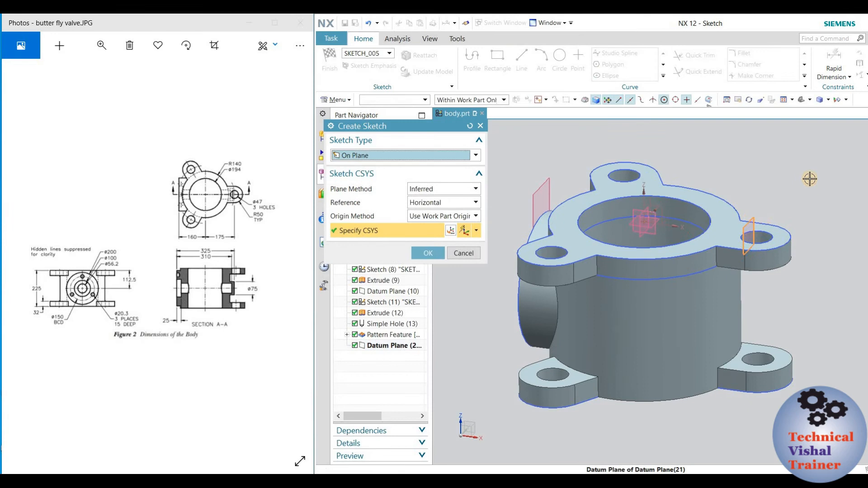
{"action": "left_click", "coordinate": [425, 253]}
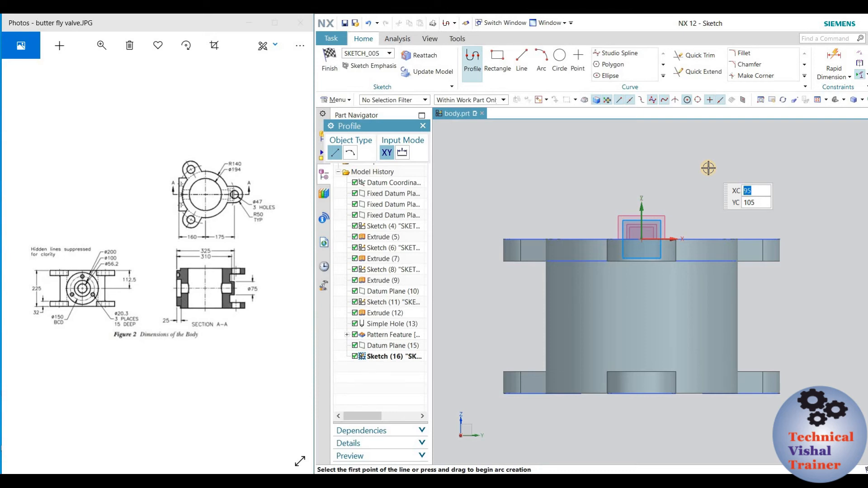
{"action": "left_click", "coordinate": [423, 126]}
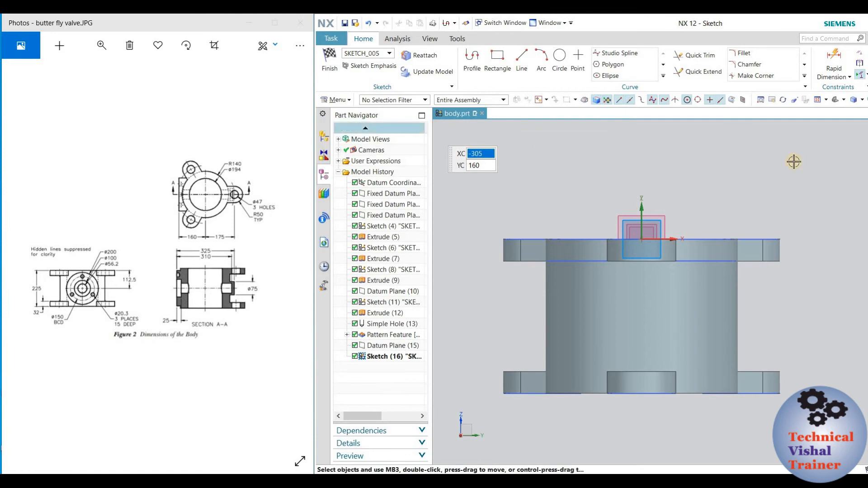
{"action": "left_click", "coordinate": [863, 75]}
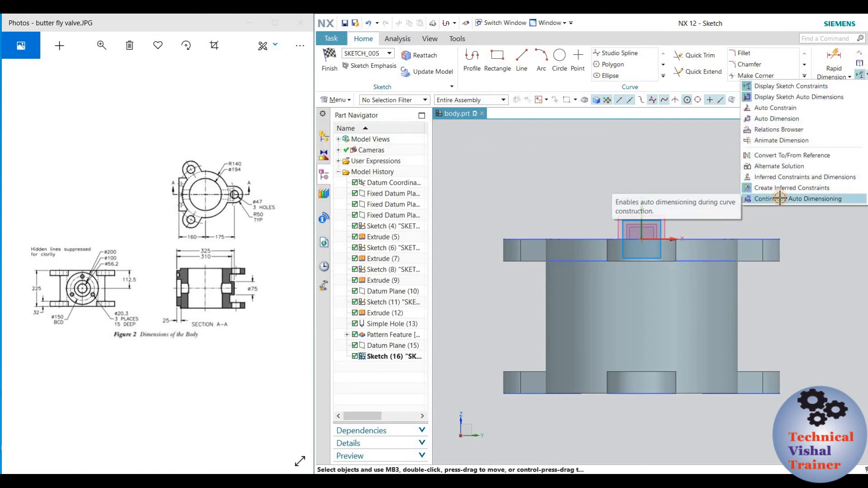
{"action": "left_click", "coordinate": [780, 198]}
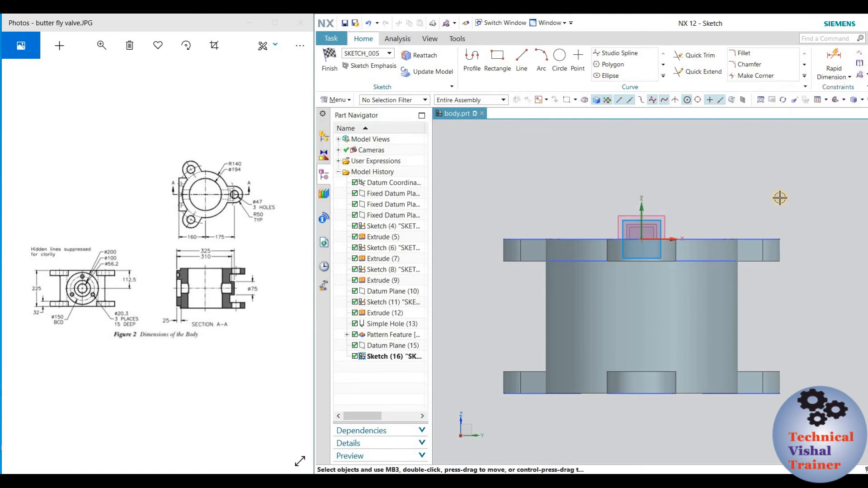
- Sketch a circle about 97 mm in diameter near the middle of the body's height, slightly off the vertical axis
{"action": "left_click", "coordinate": [560, 62]}
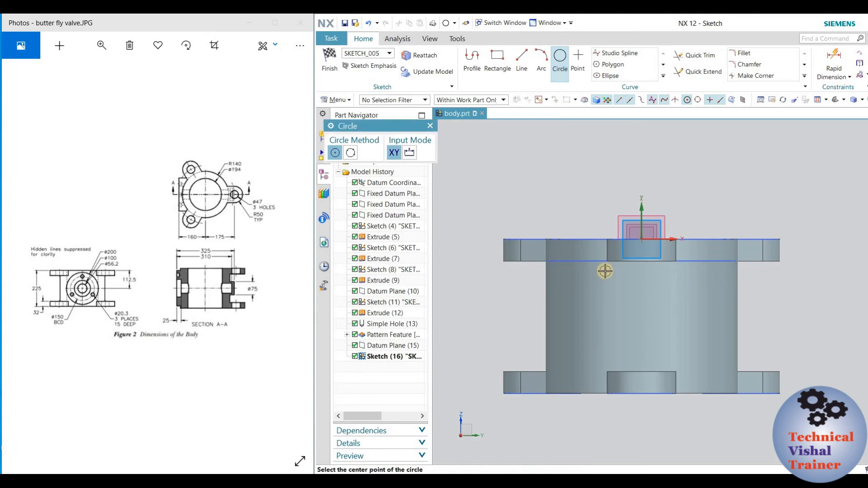
{"action": "left_click", "coordinate": [667, 316]}
{"action": "left_click", "coordinate": [685, 287]}
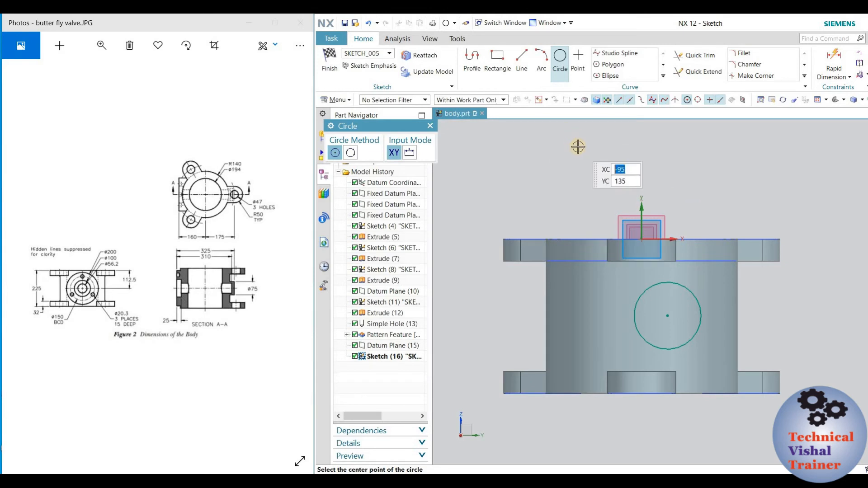
{"action": "key", "text": "Escape"}
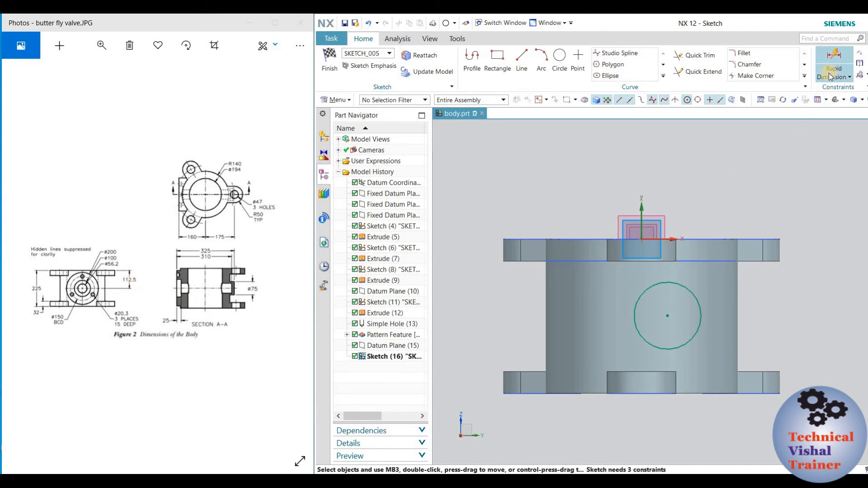
- Dimension the circle's centre 112.5 mm below the body's upper edge
{"action": "left_click", "coordinate": [835, 58]}
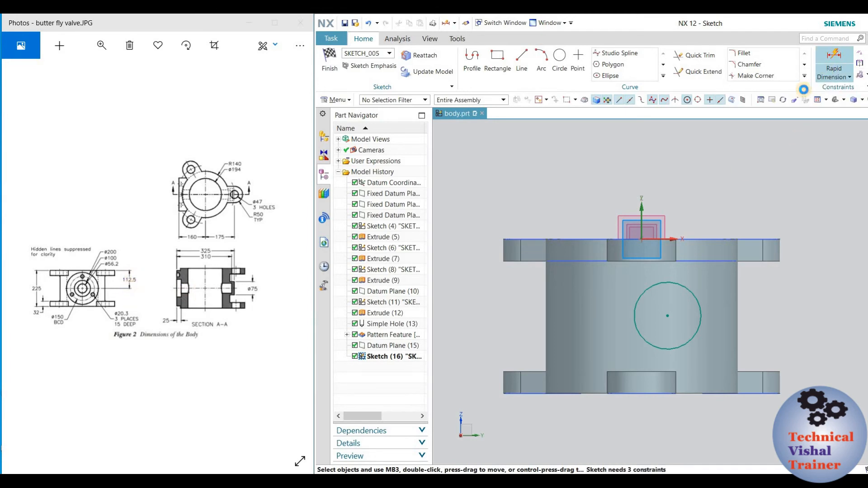
{"action": "left_click", "coordinate": [666, 237]}
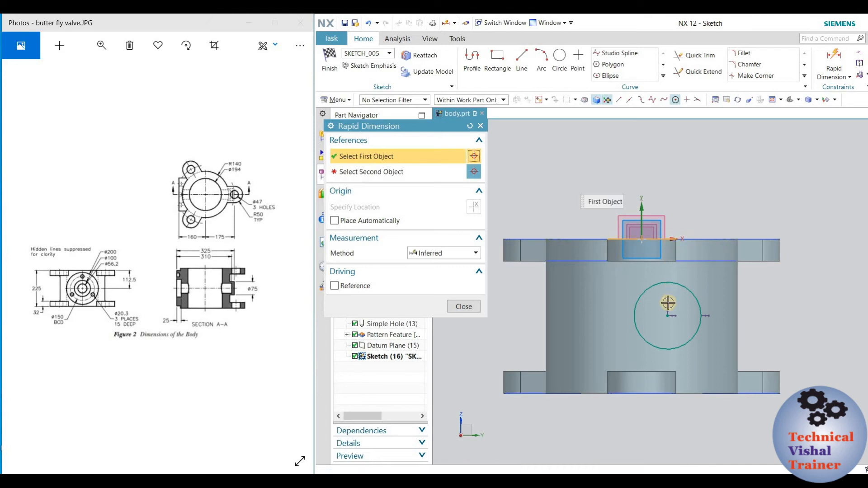
{"action": "left_click", "coordinate": [667, 315]}
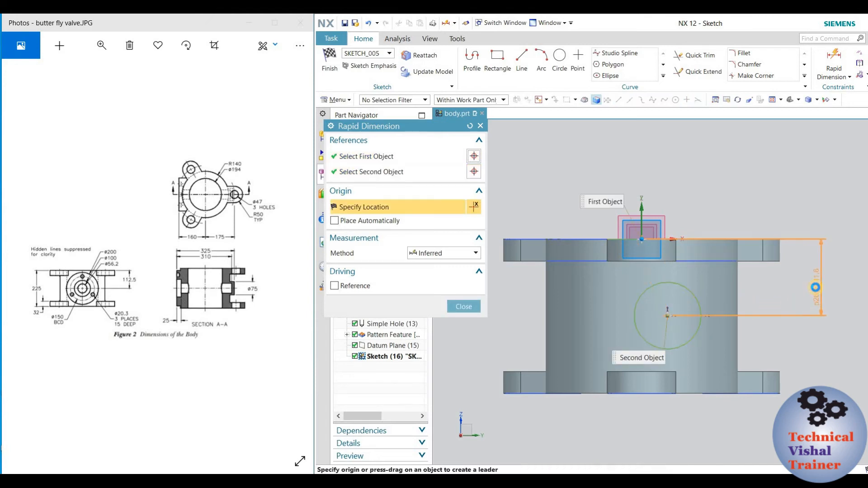
{"action": "left_click", "coordinate": [815, 287]}
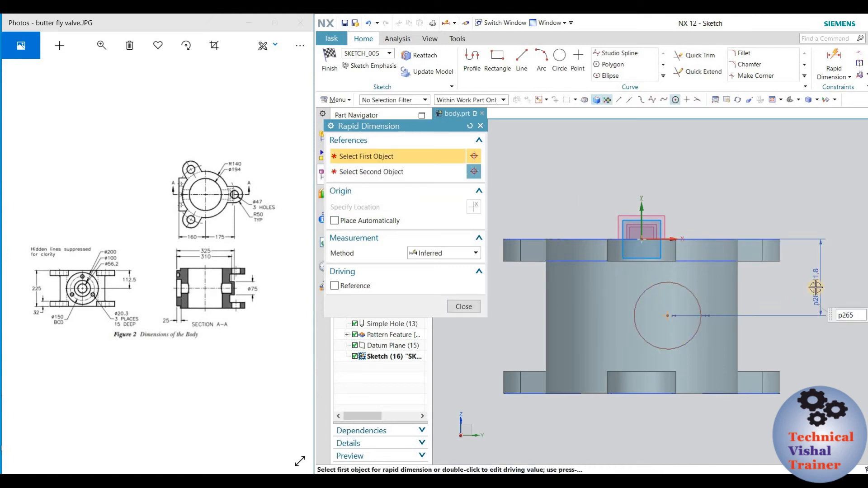
{"action": "key", "text": "Return"}
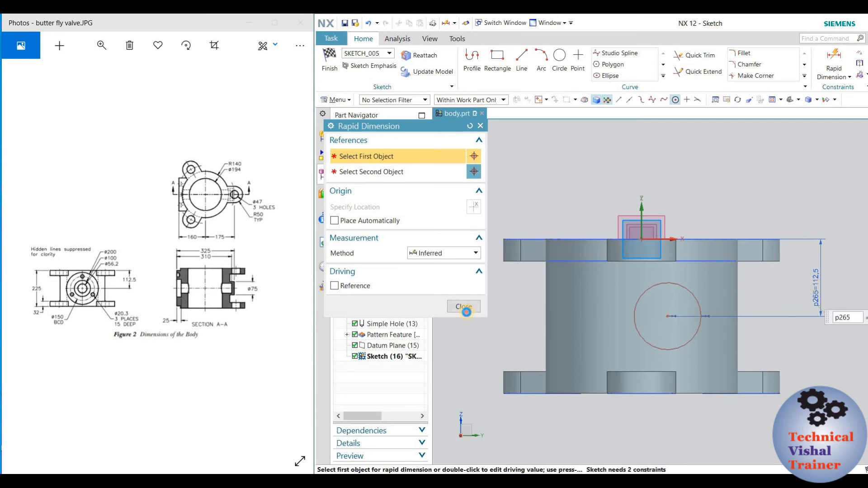
{"action": "left_click", "coordinate": [464, 307]}
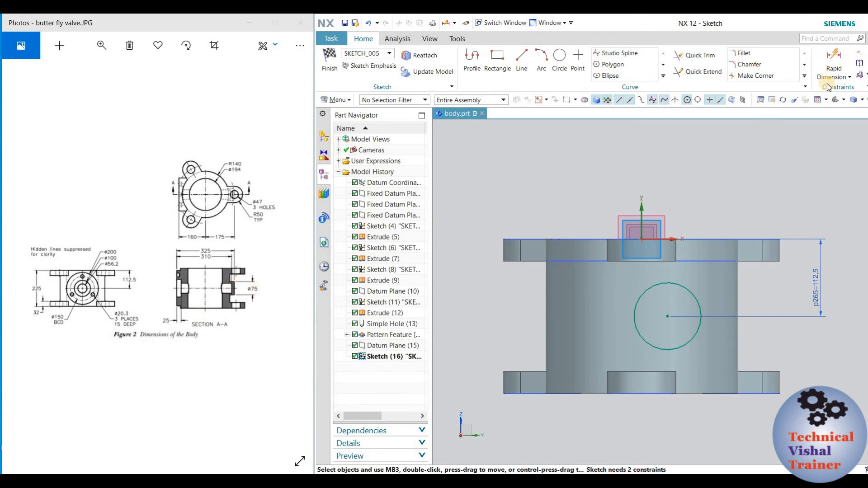
- Dimension the sketched circle's diameter as 75 mm
{"action": "left_click", "coordinate": [834, 63]}
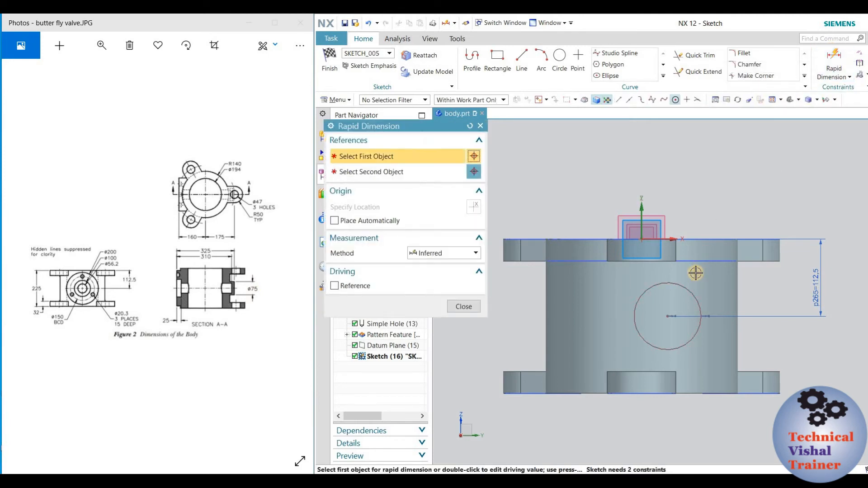
{"action": "left_click", "coordinate": [684, 288]}
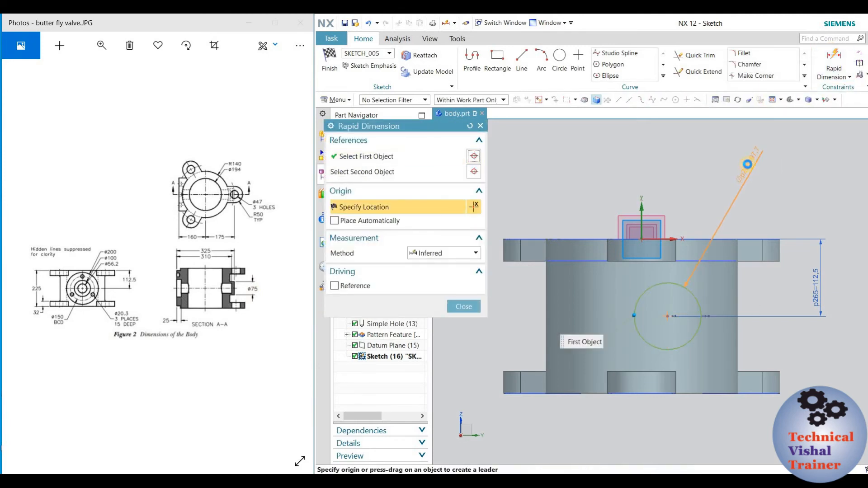
{"action": "left_click", "coordinate": [749, 166]}
{"action": "type", "text": "75"}
{"action": "key", "text": "Return"}
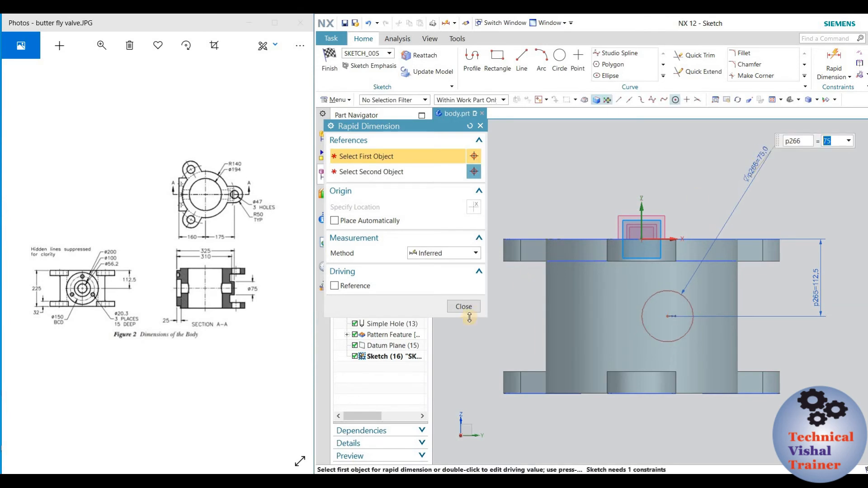
{"action": "left_click", "coordinate": [464, 306]}
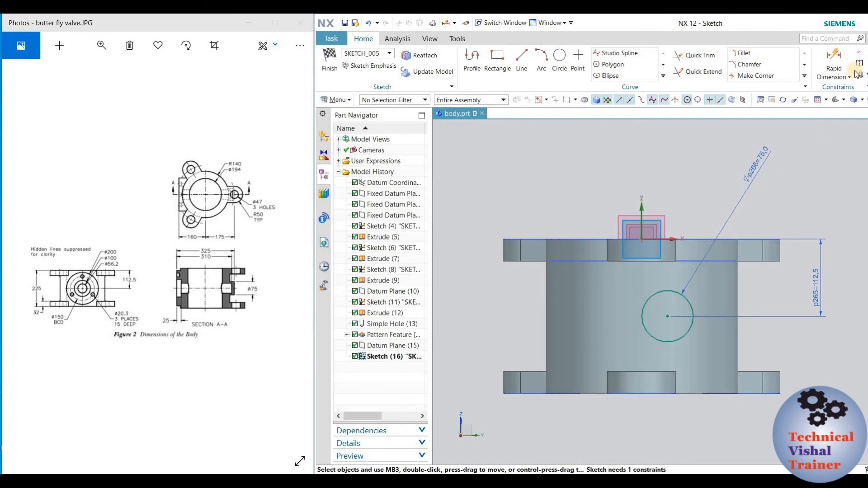
- Constrain the circle's centre to lie on the vertical sketch axis with a Point on Curve constraint
{"action": "left_click", "coordinate": [860, 54]}
{"action": "left_click", "coordinate": [668, 316]}
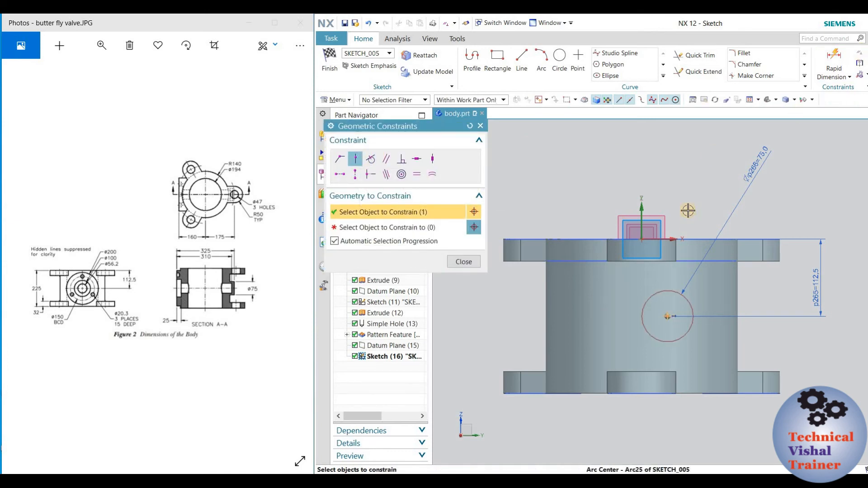
{"action": "left_click", "coordinate": [642, 209]}
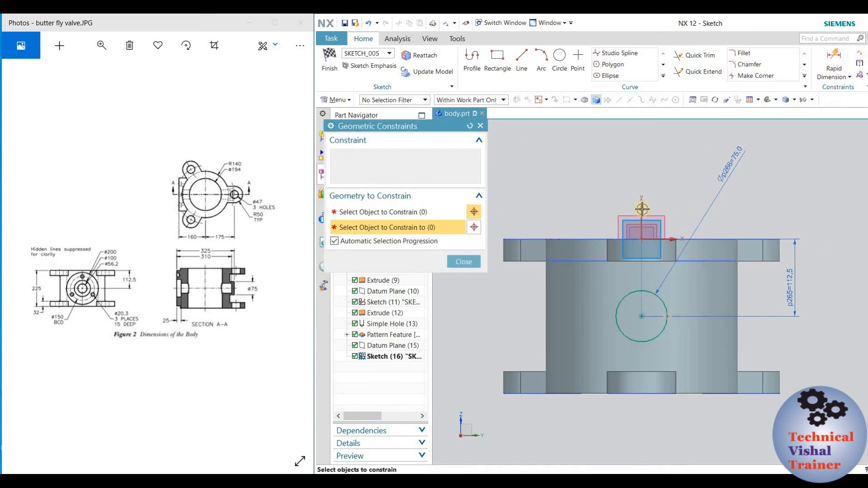
{"action": "middle_click", "coordinate": [608, 208]}
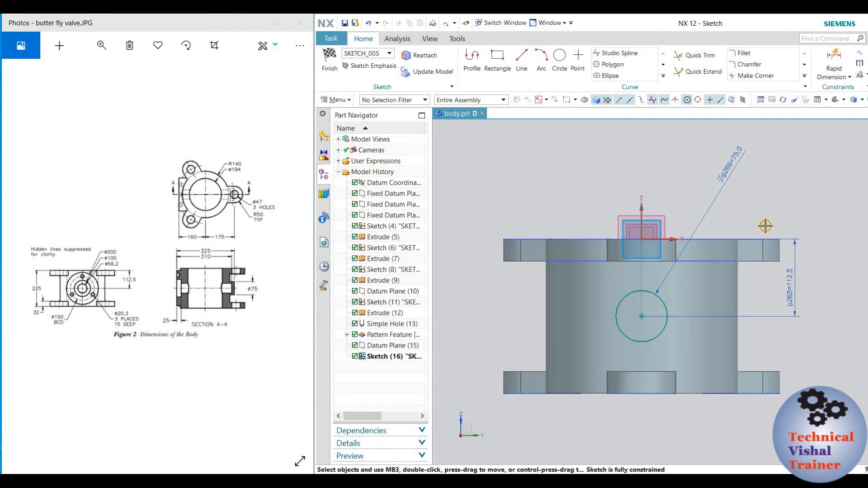
- Finish the sketch containing the 75 mm circle and return to modeling
{"action": "left_click", "coordinate": [834, 61]}
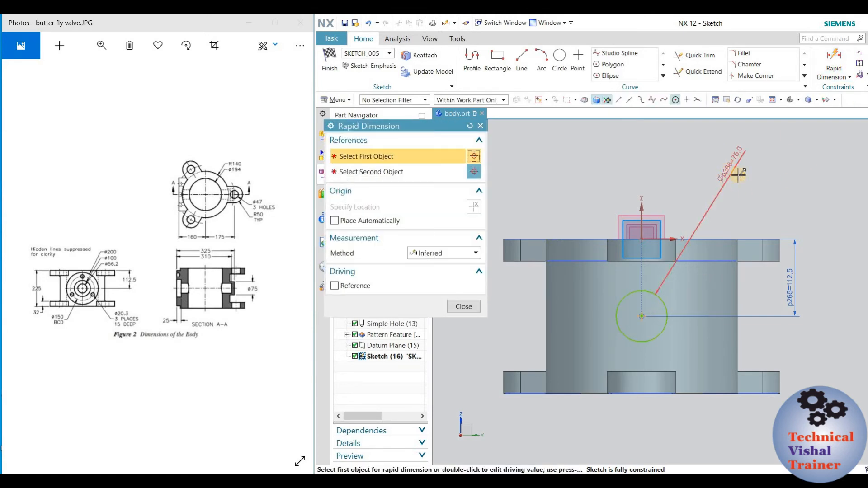
{"action": "left_click", "coordinate": [464, 307]}
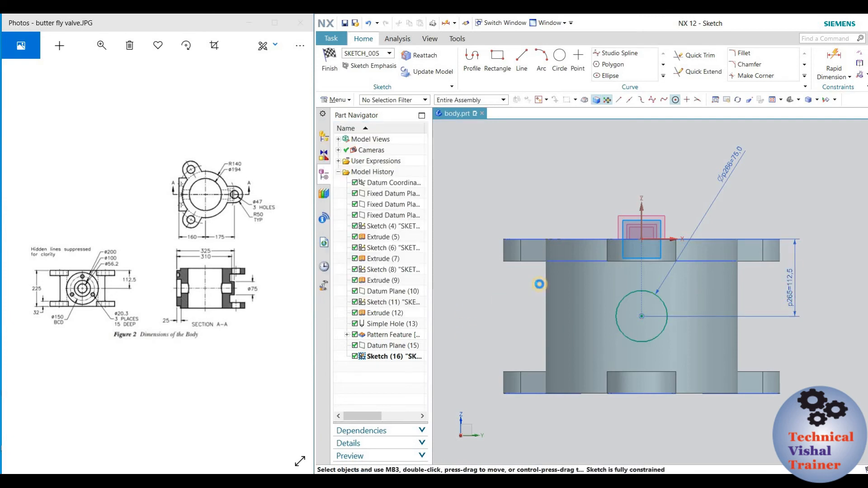
{"action": "middle_click_drag", "start_coordinate": [575, 186], "coordinate": [618, 200]}
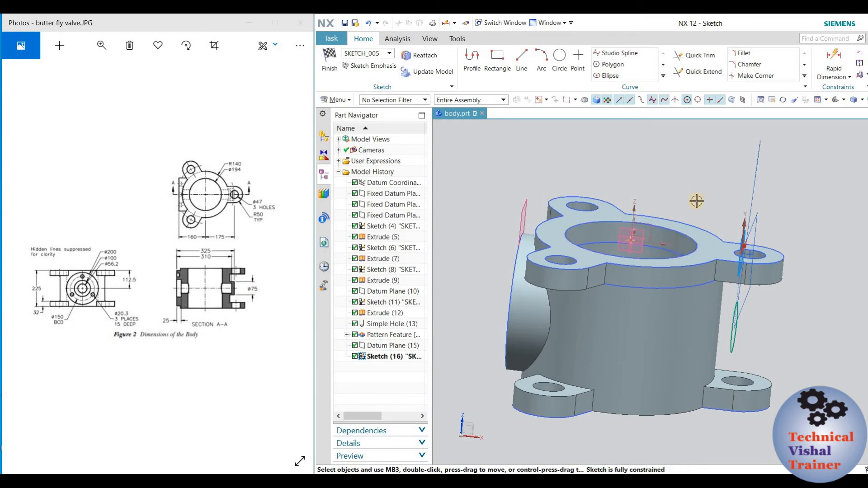
{"action": "left_click", "coordinate": [329, 62]}
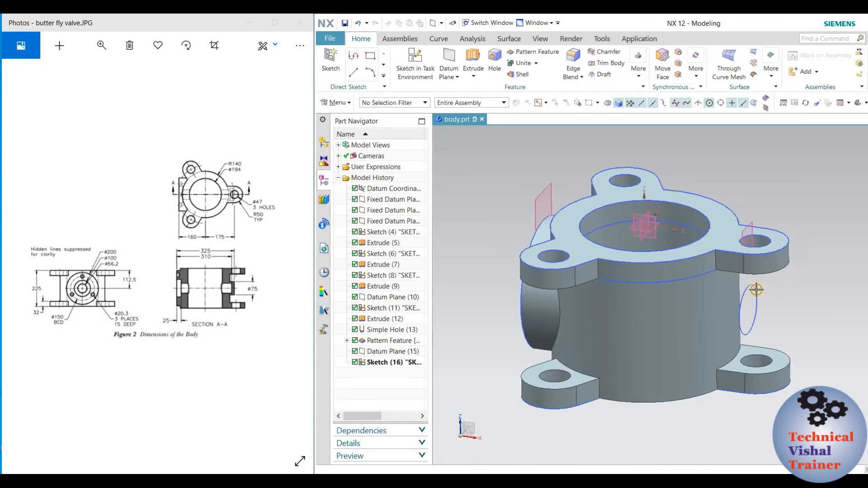
- Extrude the 75 mm circle toward the body with the end limit Until Next, united with the body
{"action": "left_click", "coordinate": [292, 290]}
{"action": "left_click", "coordinate": [701, 288]}
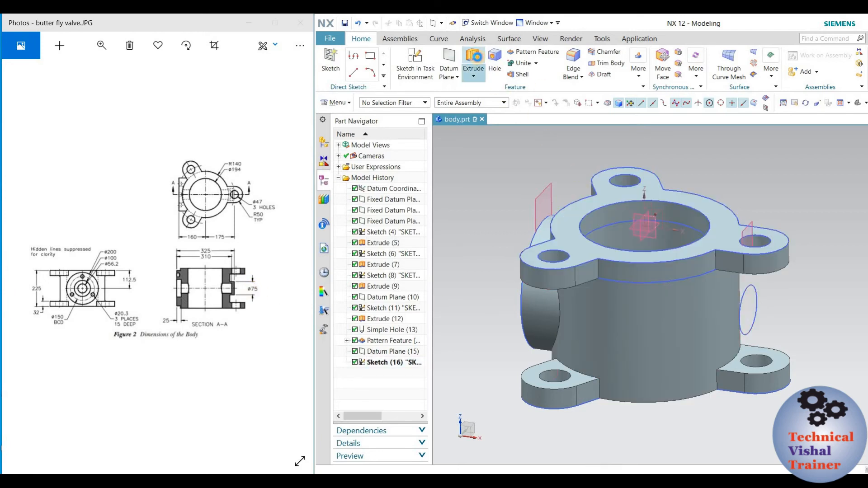
{"action": "left_click", "coordinate": [479, 65]}
{"action": "left_click", "coordinate": [760, 293]}
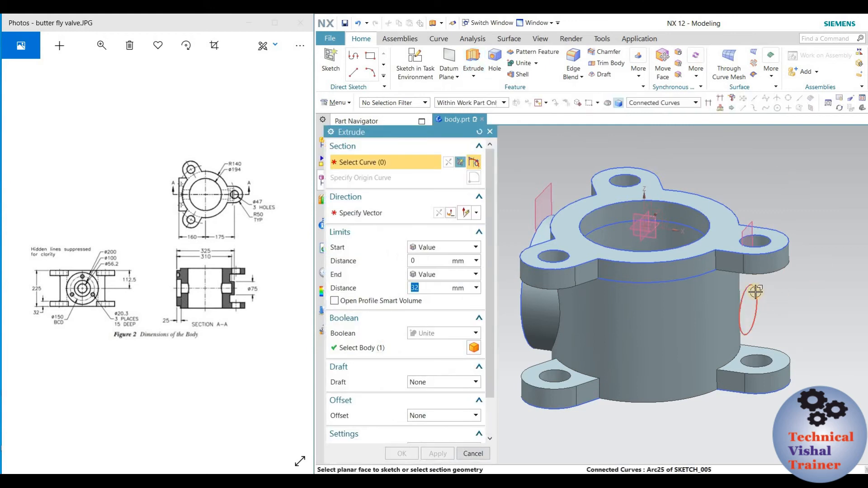
{"action": "left_click", "coordinate": [438, 214]}
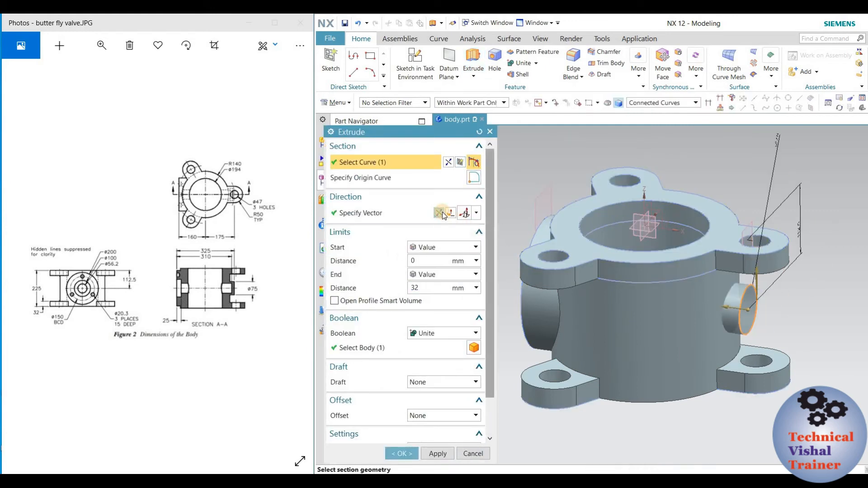
{"action": "left_click", "coordinate": [430, 276]}
{"action": "left_click", "coordinate": [432, 307]}
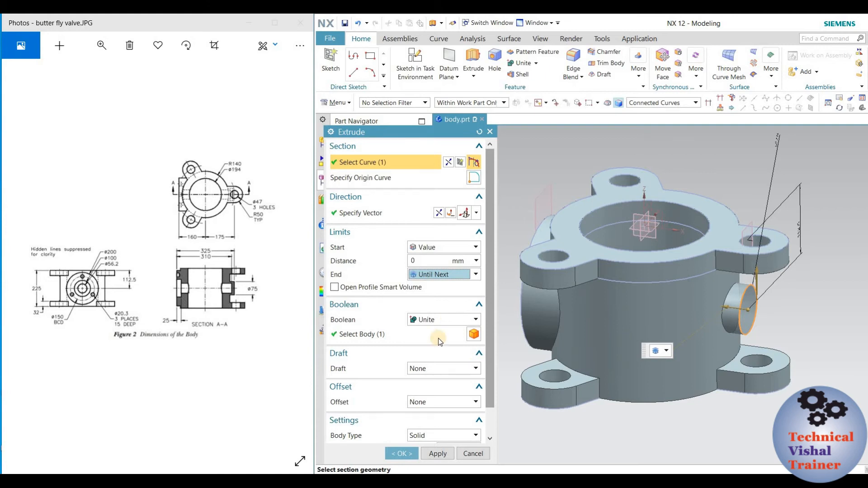
{"action": "left_click", "coordinate": [404, 452]}
{"action": "middle_click_drag", "start_coordinate": [768, 165], "coordinate": [777, 181]}
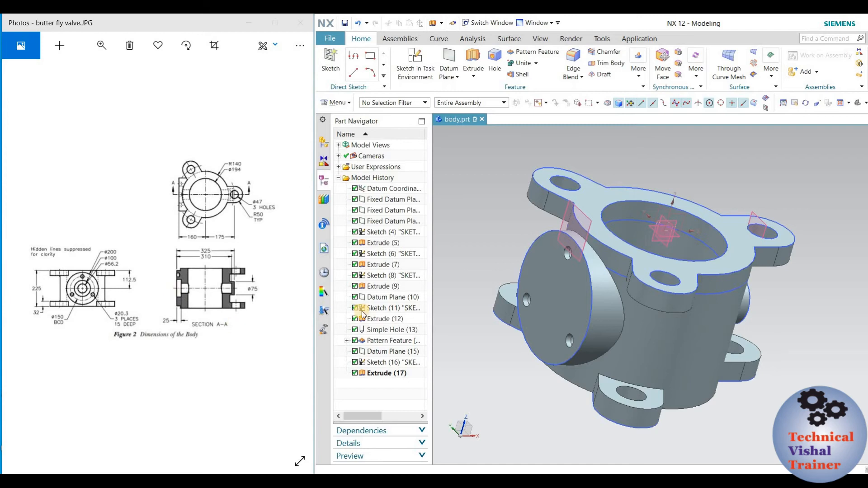
{"action": "mouse_move", "coordinate": [498, 226]}
{"action": "middle_mouse_down"}
{"action": "mouse_move", "coordinate": [469, 207]}
{"action": "mouse_move", "coordinate": [489, 215]}
{"action": "mouse_move", "coordinate": [483, 307]}
{"action": "mouse_move", "coordinate": [483, 251]}
{"action": "mouse_move", "coordinate": [470, 252]}
{"action": "mouse_move", "coordinate": [467, 235]}
{"action": "mouse_move", "coordinate": [480, 253]}
{"action": "middle_mouse_up"}
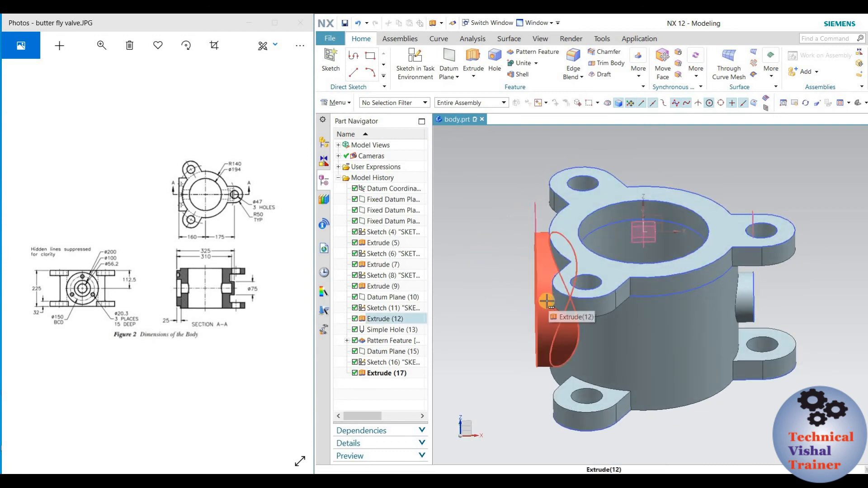
{"action": "middle_click_drag", "start_coordinate": [488, 252], "coordinate": [622, 324]}
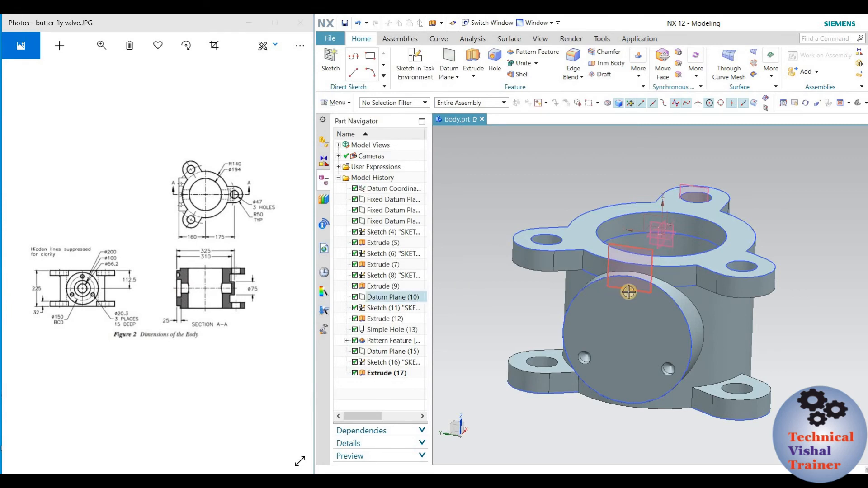
{"action": "scroll", "coordinate": [574, 187], "scroll_direction": "up", "scroll_amount": 2}
{"action": "middle_click_drag", "start_coordinate": [575, 187], "coordinate": [532, 176]}
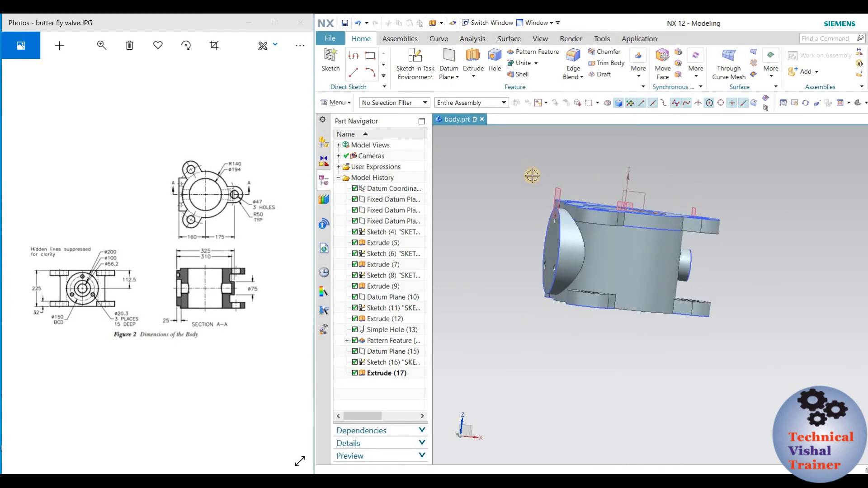
{"action": "mouse_move", "coordinate": [535, 178]}
{"action": "middle_mouse_down"}
{"action": "mouse_move", "coordinate": [544, 189]}
{"action": "mouse_move", "coordinate": [533, 171]}
{"action": "middle_mouse_up"}
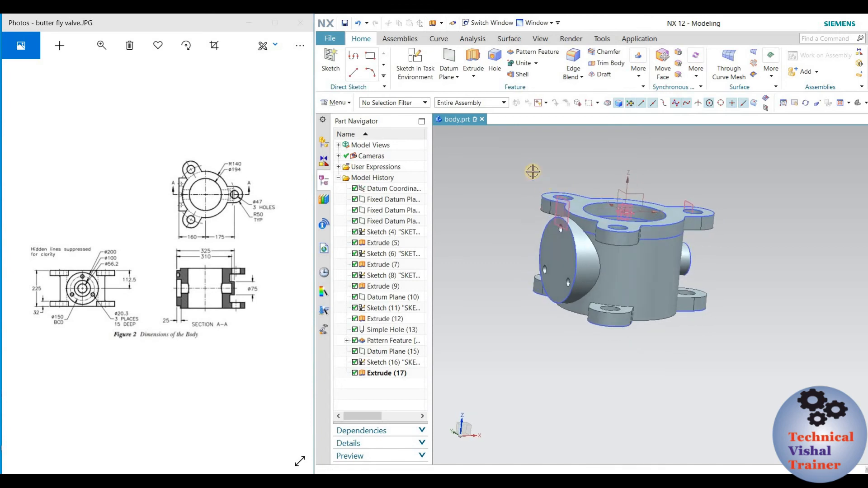
- Start a General Hole with the Simple form and create its position sketch on the flat face of the patterned side flange
{"action": "left_click", "coordinate": [495, 71]}
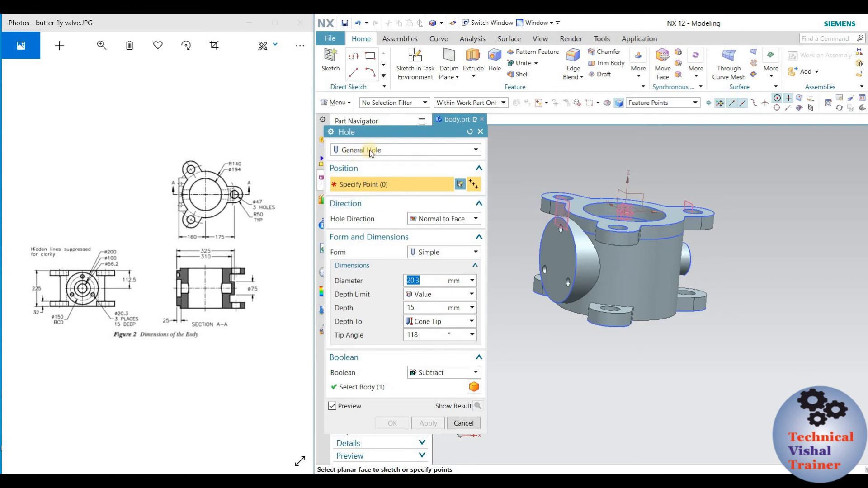
{"action": "left_click", "coordinate": [437, 253]}
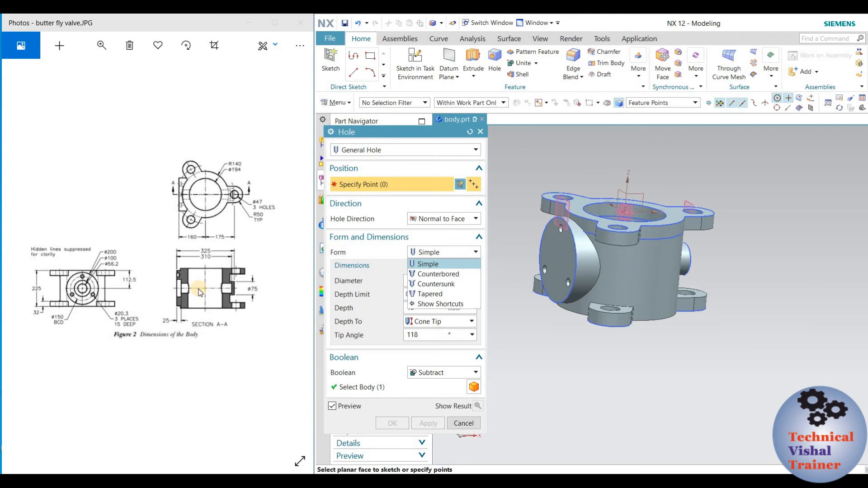
{"action": "left_click", "coordinate": [450, 274]}
{"action": "left_click", "coordinate": [432, 252]}
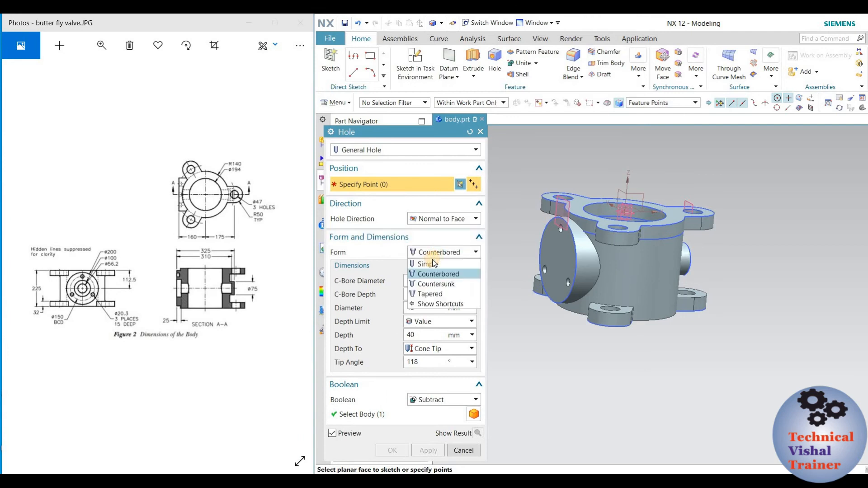
{"action": "left_click", "coordinate": [433, 264]}
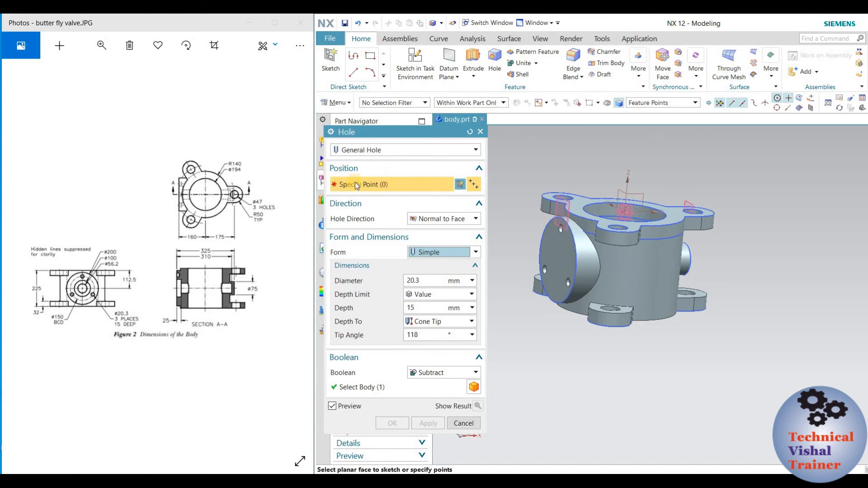
{"action": "left_click", "coordinate": [460, 185]}
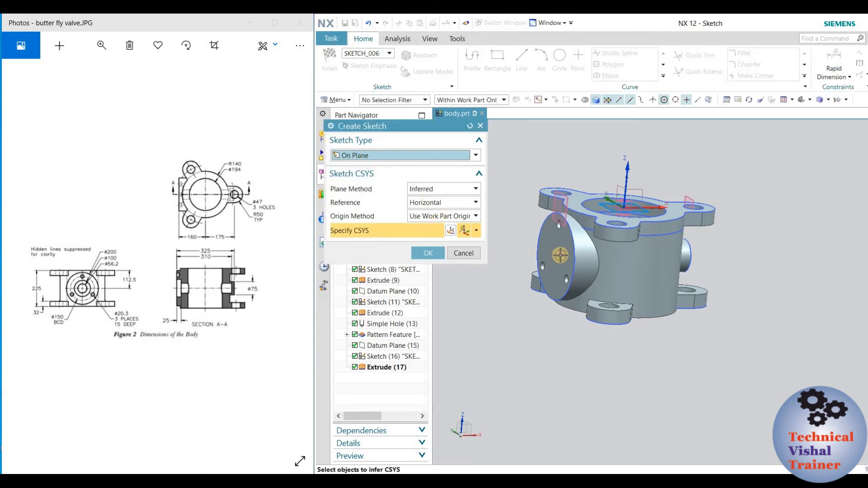
{"action": "left_click", "coordinate": [566, 252]}
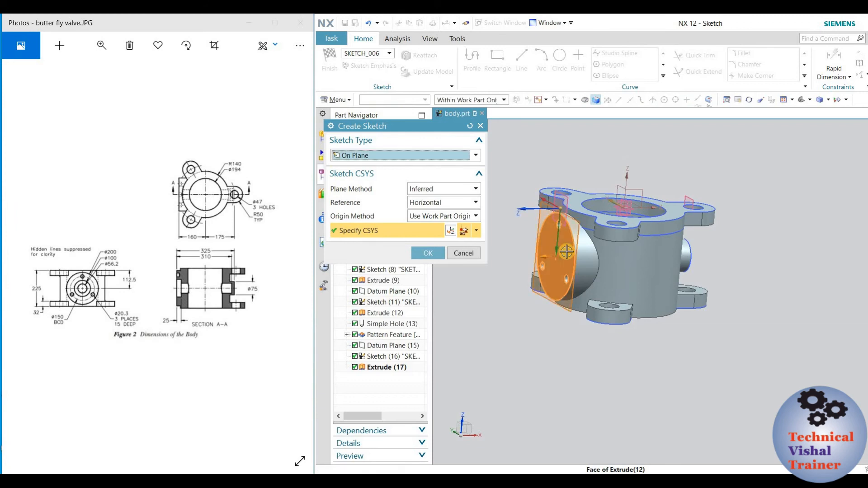
{"action": "left_click", "coordinate": [427, 253]}
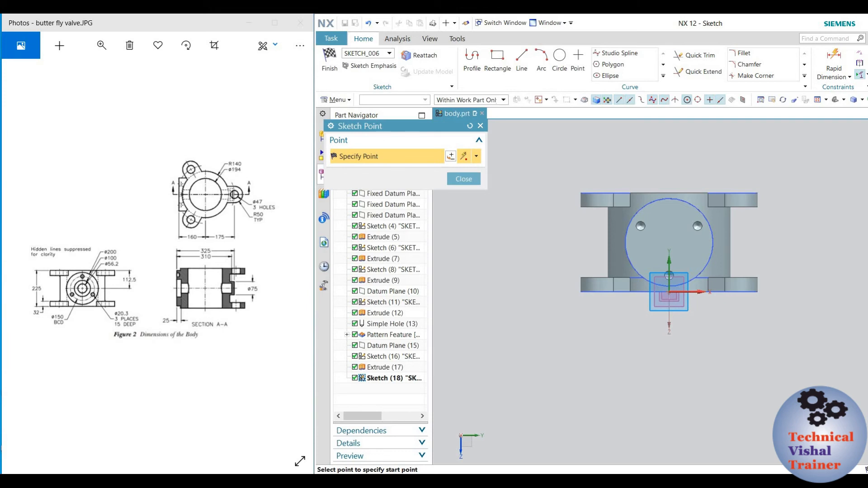
- Turn off Continuous Auto Dimensioning and place a point on the flange face, about 120 mm from the horizontal sketch axis and 36 mm off the vertical one
{"action": "left_click", "coordinate": [865, 76]}
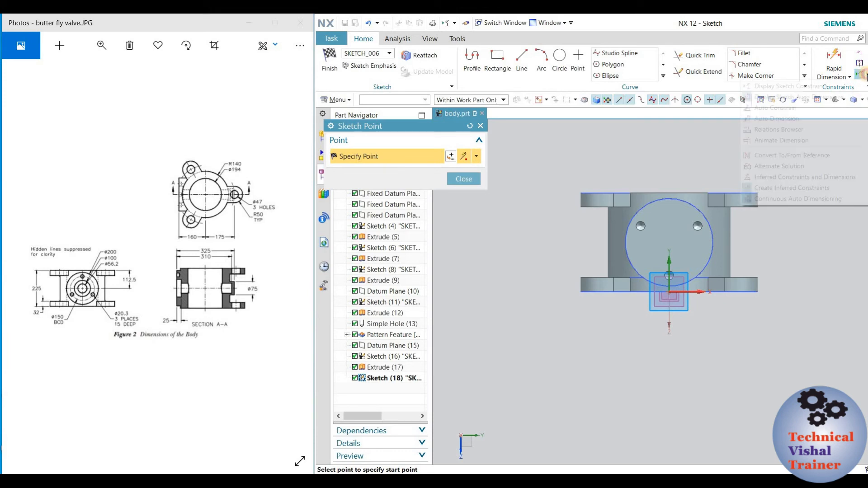
{"action": "left_click", "coordinate": [769, 199]}
{"action": "left_click_drag", "start_coordinate": [401, 127], "coordinate": [459, 137]}
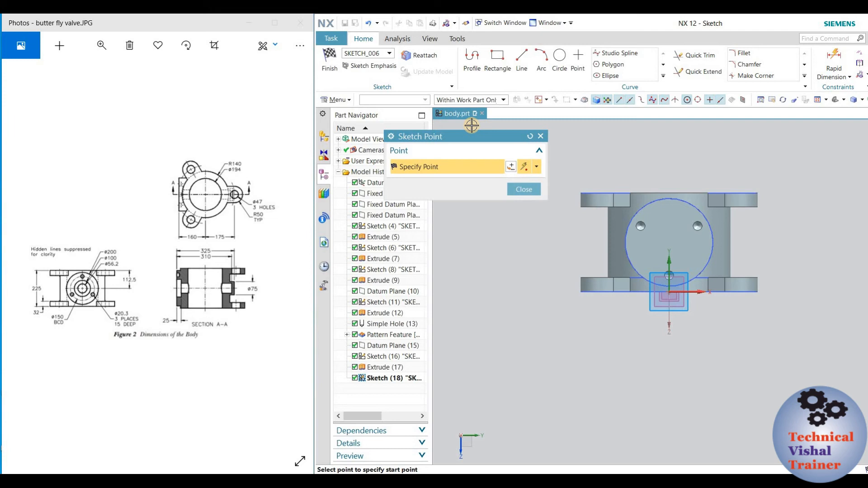
{"action": "left_click", "coordinate": [685, 240]}
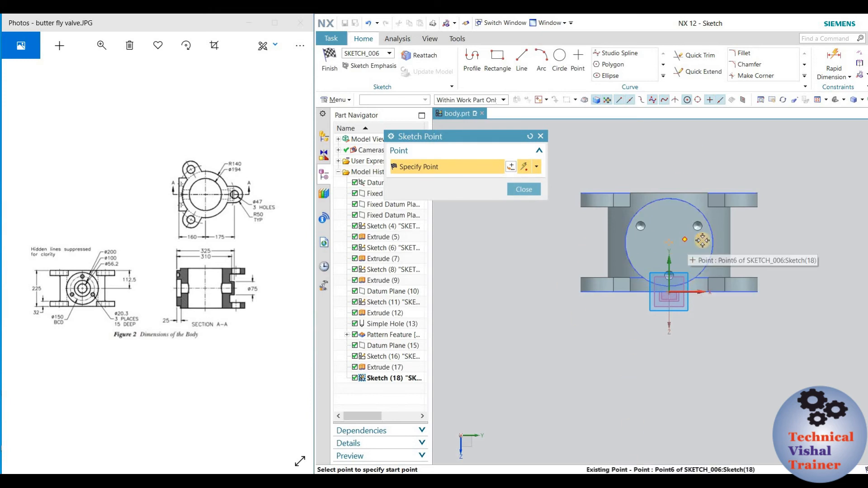
- Dimension the hole's sketch point 112.5 mm from the horizontal sketch axis along the body's edge
{"action": "left_click", "coordinate": [831, 81]}
{"action": "left_click", "coordinate": [814, 89]}
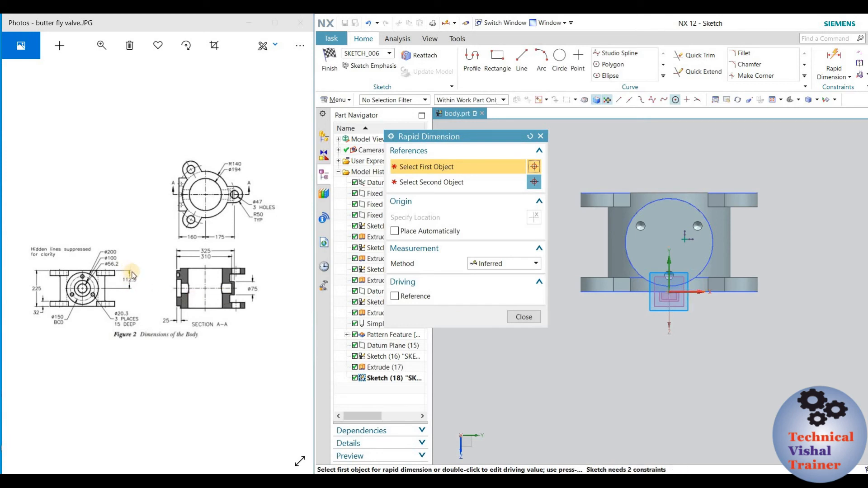
{"action": "left_click", "coordinate": [698, 291]}
{"action": "left_click", "coordinate": [686, 239]}
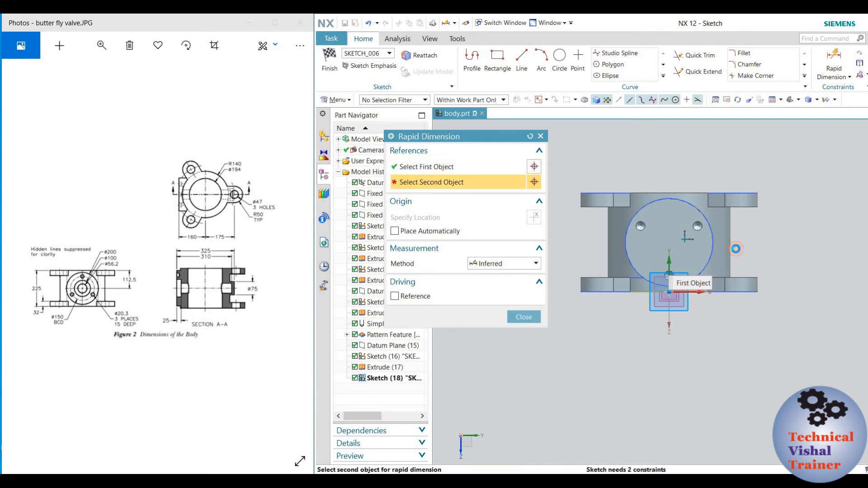
{"action": "left_click", "coordinate": [800, 249]}
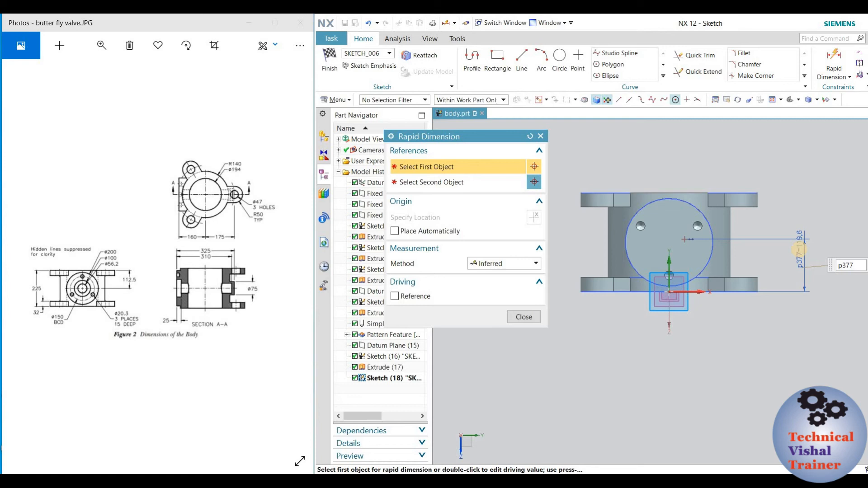
{"action": "type", "text": "112.5"}
{"action": "key", "text": "Return"}
{"action": "left_click", "coordinate": [523, 317]}
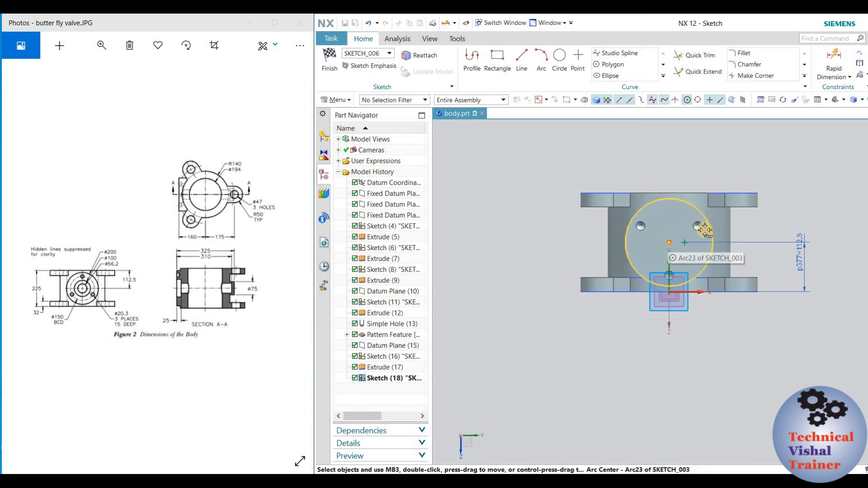
- Dimension the hole's sketch point 0 mm from the vertical sketch axis
{"action": "left_click", "coordinate": [836, 56]}
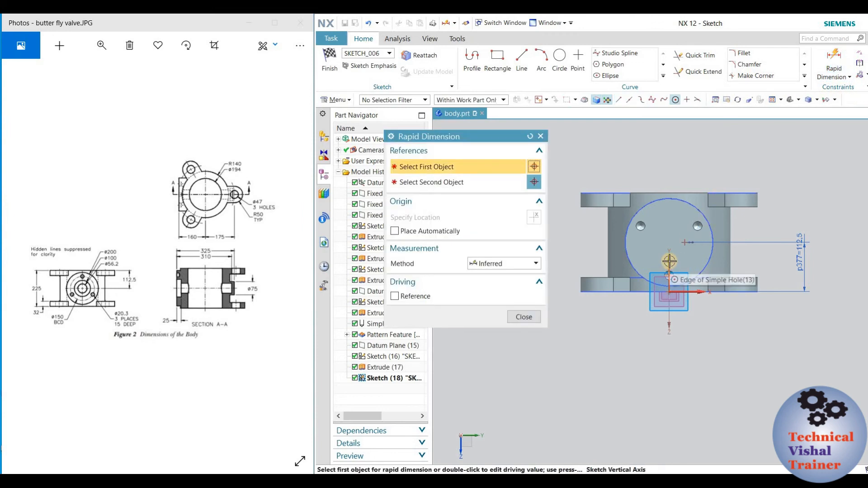
{"action": "left_click", "coordinate": [669, 274]}
{"action": "scroll", "coordinate": [680, 262], "scroll_direction": "up", "scroll_amount": 5}
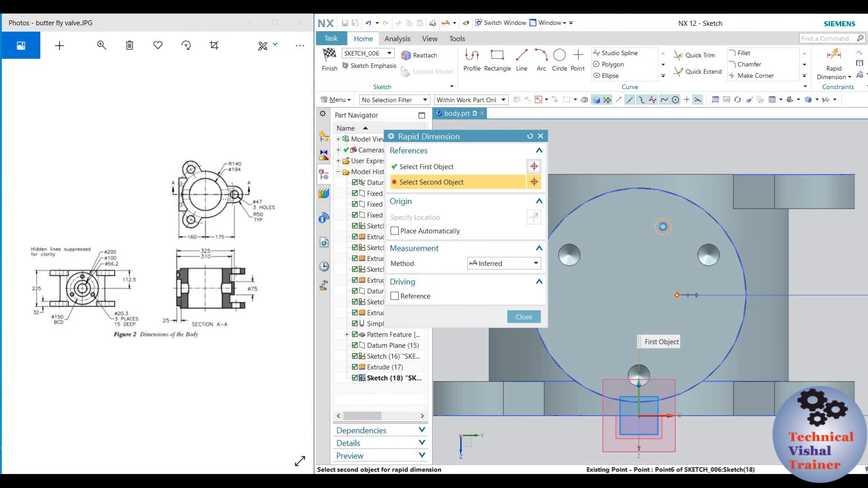
{"action": "left_click", "coordinate": [676, 294]}
{"action": "scroll", "coordinate": [655, 195], "scroll_direction": "down", "scroll_amount": 3}
{"action": "left_click", "coordinate": [657, 168]}
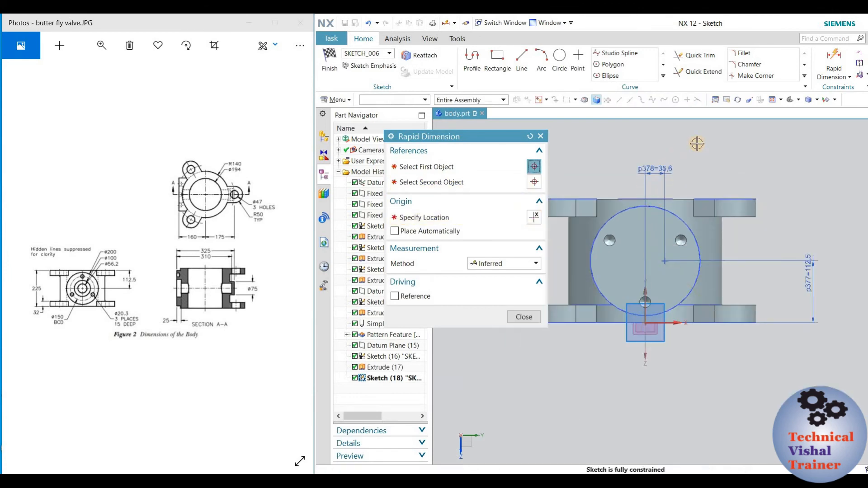
{"action": "type", "text": "0"}
{"action": "key", "text": "Return"}
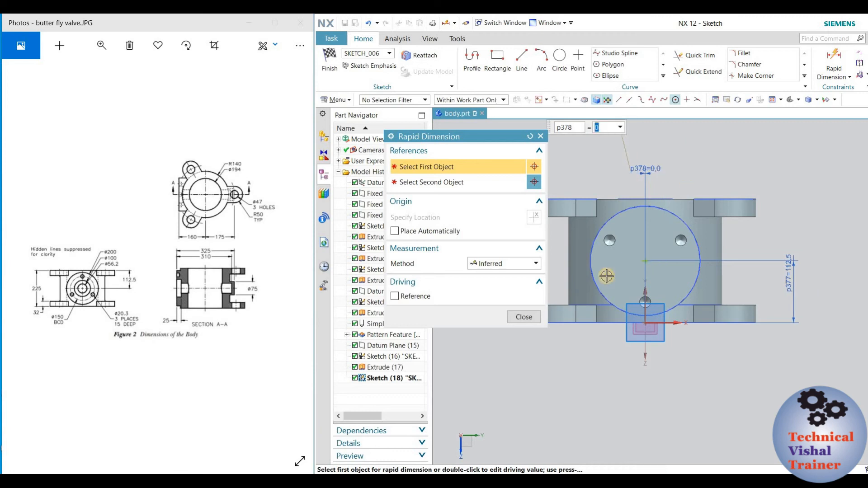
{"action": "left_click", "coordinate": [524, 317]}
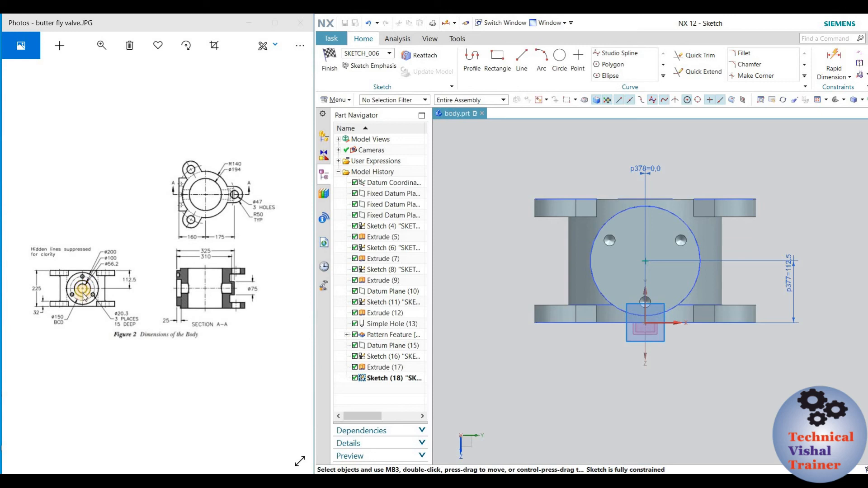
- Finish the hole's position sketch and change the hole form to Counterbored
{"action": "left_click", "coordinate": [325, 68]}
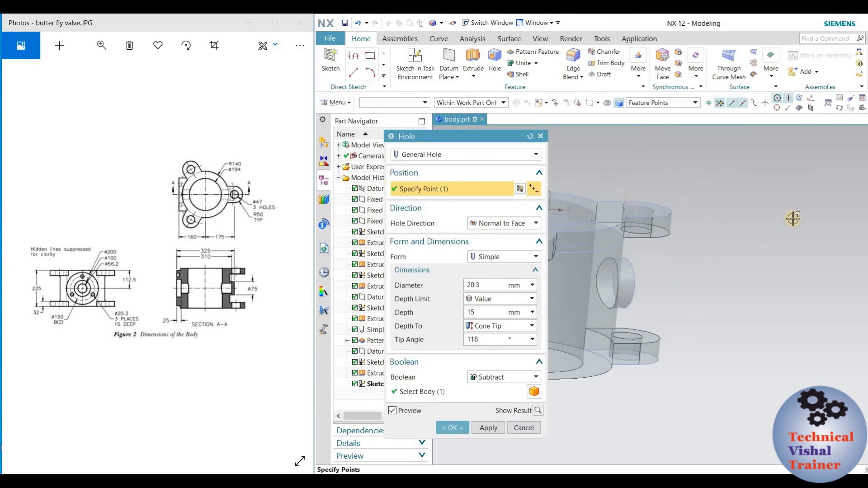
{"action": "scroll", "coordinate": [793, 219], "scroll_direction": "down", "scroll_amount": 3}
{"action": "left_click", "coordinate": [495, 256]}
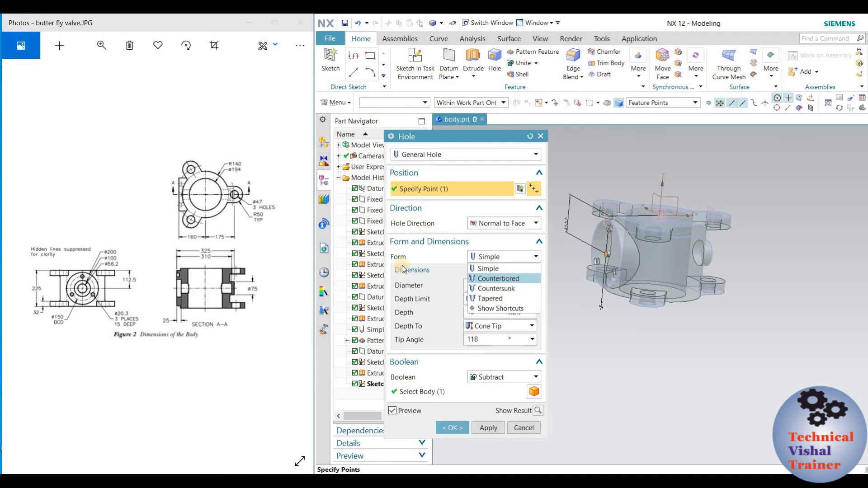
{"action": "left_click", "coordinate": [495, 279]}
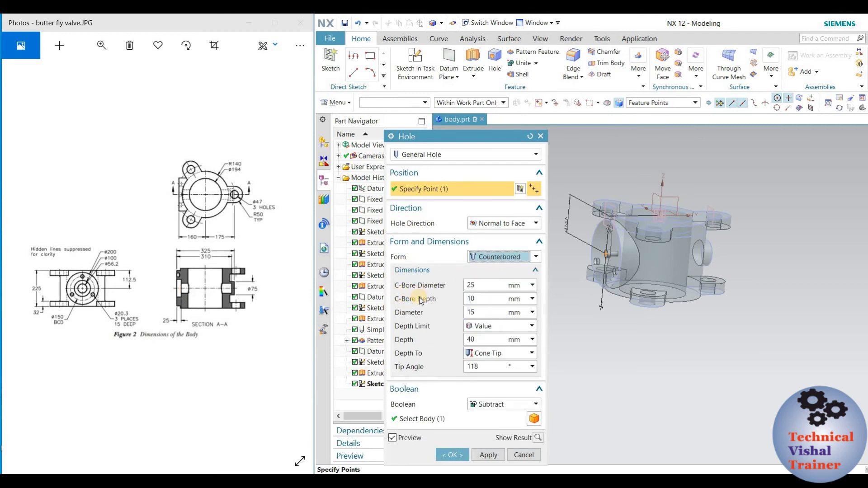
- Set the hole's counterbore diameter to 100 mm and counterbore depth to 25 mm
{"action": "left_click", "coordinate": [478, 285]}
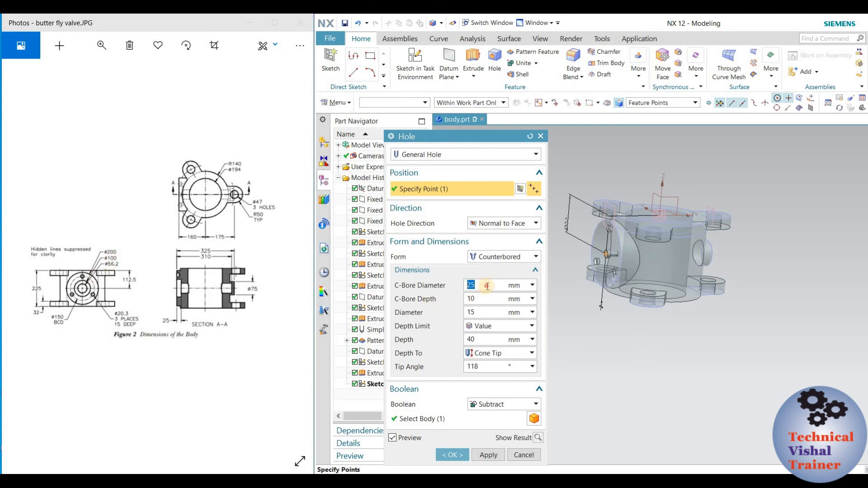
{"action": "type", "text": "00"}
{"action": "left_click", "coordinate": [491, 299]}
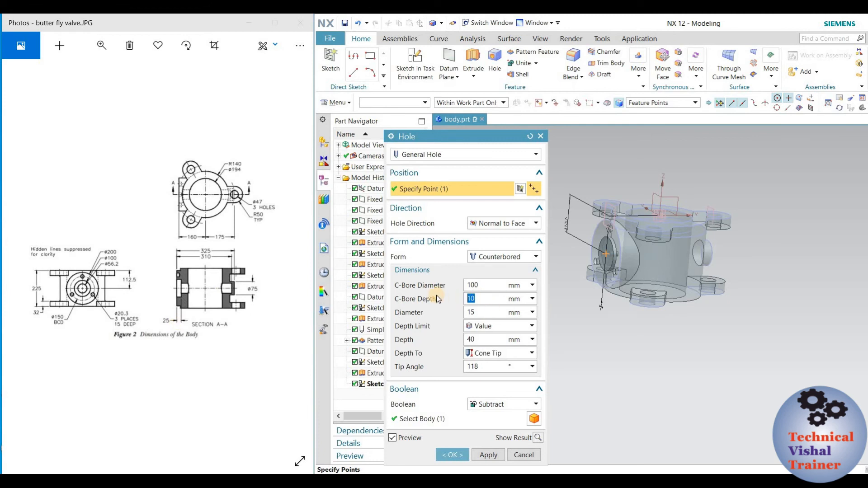
{"action": "type", "text": "25"}
- Set the hole's diameter to 56.2 mm and its depth to 310 mm, keeping the depth limit as Value
{"action": "left_click", "coordinate": [492, 314]}
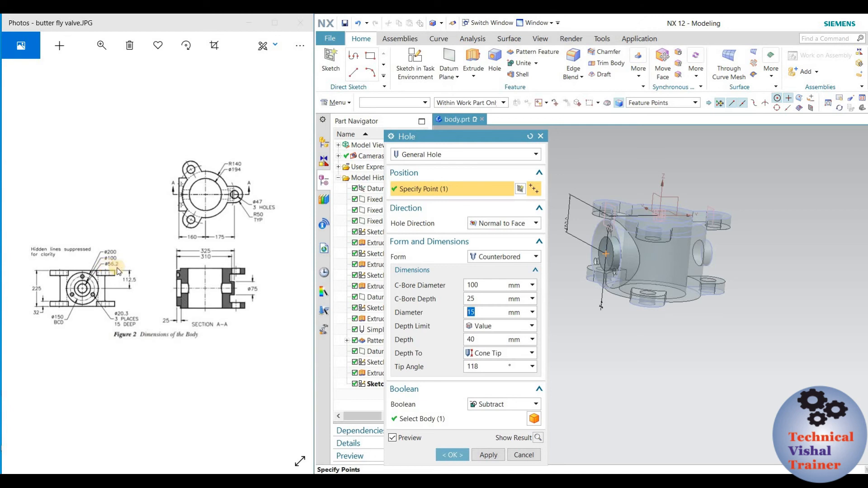
{"action": "type", "text": "56"}
{"action": "left_click", "coordinate": [505, 326]}
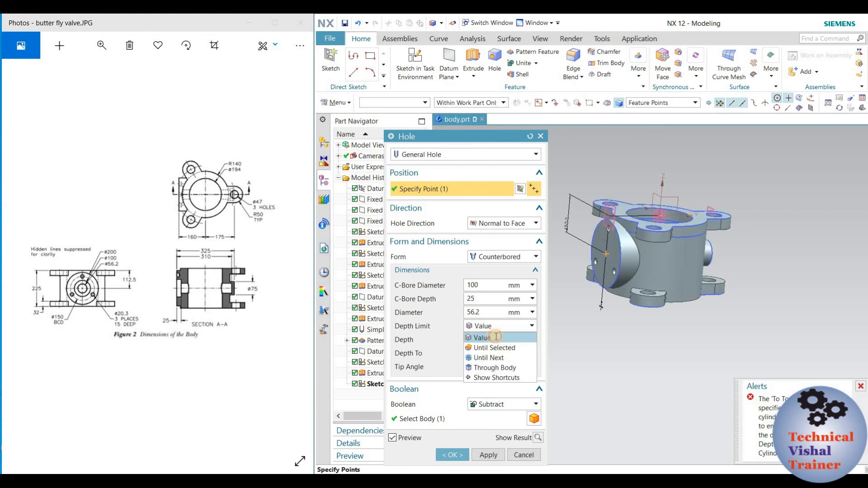
{"action": "left_click", "coordinate": [493, 336]}
{"action": "left_click", "coordinate": [859, 387]}
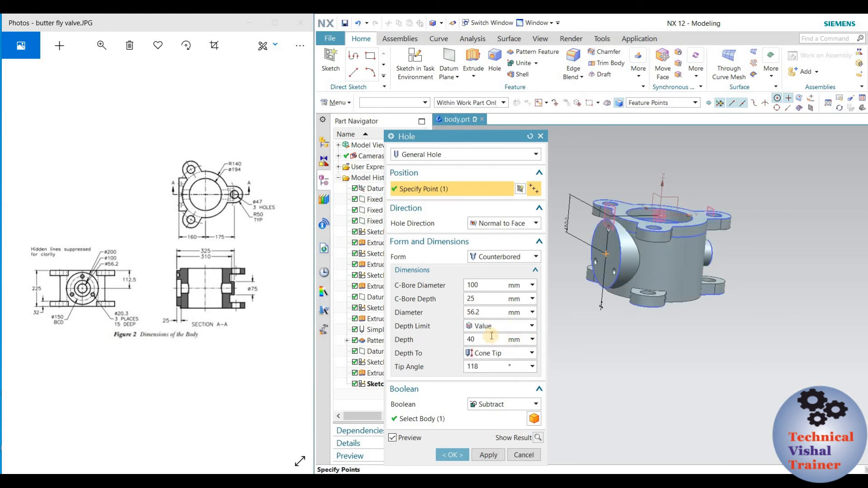
{"action": "left_click_drag", "start_coordinate": [484, 313], "coordinate": [451, 312]}
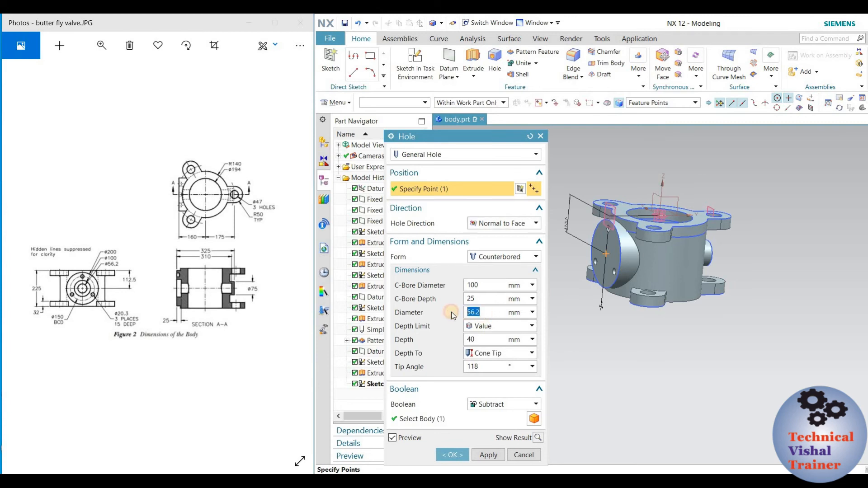
{"action": "left_click", "coordinate": [496, 324]}
{"action": "left_click", "coordinate": [491, 338]}
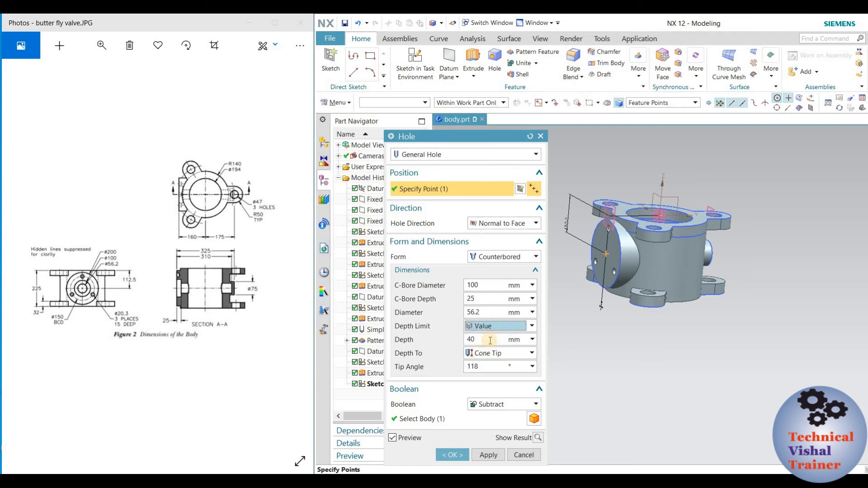
{"action": "type", "text": "310"}
{"action": "key", "text": "Return"}
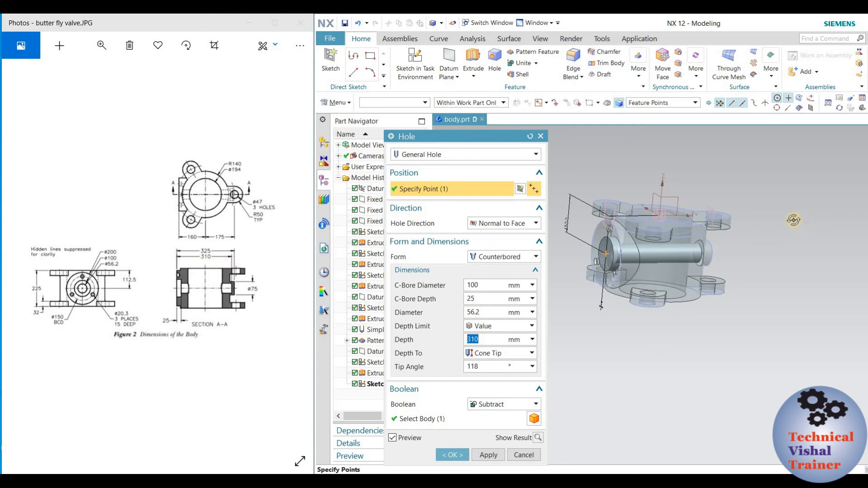
- Set the hole's tip angle to 0° so that it ends flat inside the boss
{"action": "middle_click_drag", "start_coordinate": [794, 220], "coordinate": [786, 217]}
{"action": "middle_click_drag", "start_coordinate": [785, 217], "coordinate": [787, 219]}
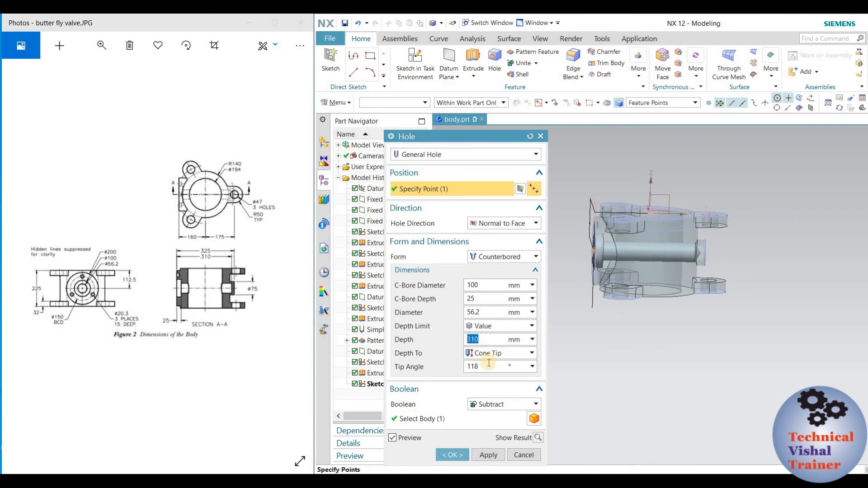
{"action": "left_click", "coordinate": [473, 365]}
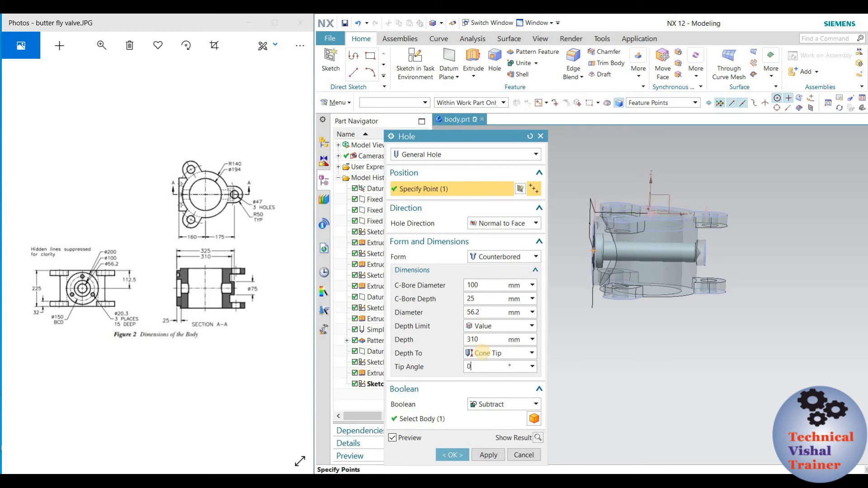
{"action": "type", "text": "0"}
{"action": "key", "text": "Return"}
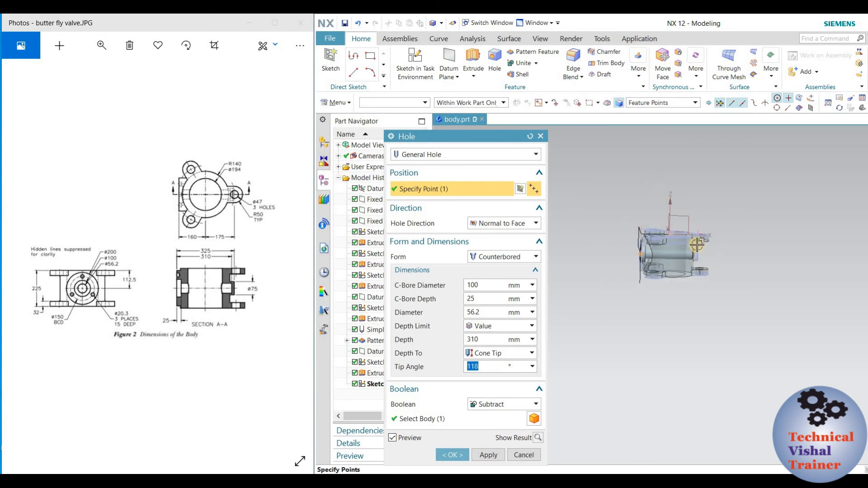
{"action": "scroll", "coordinate": [678, 258], "scroll_direction": "down", "scroll_amount": 5}
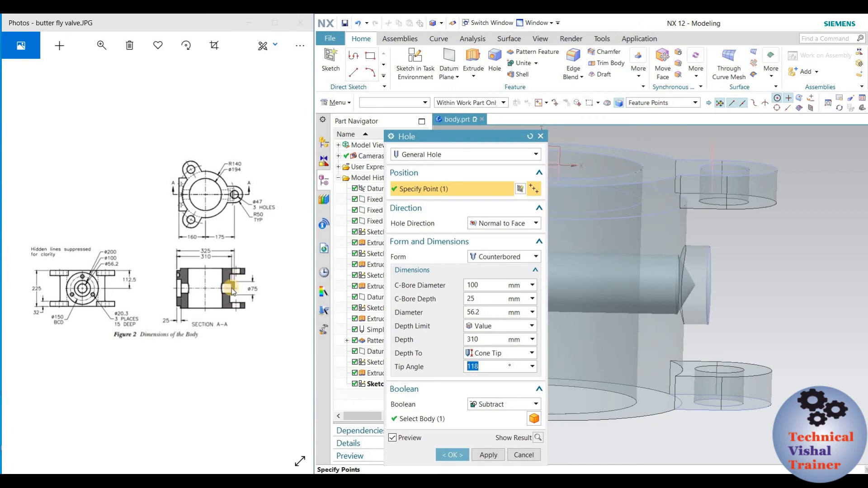
{"action": "scroll", "coordinate": [752, 254], "scroll_direction": "up", "scroll_amount": 3}
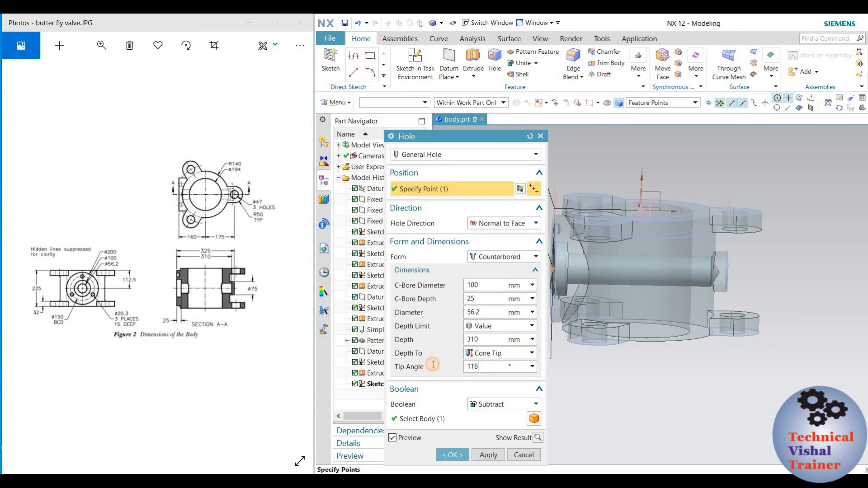
{"action": "type", "text": "0"}
{"action": "key", "text": "Return"}
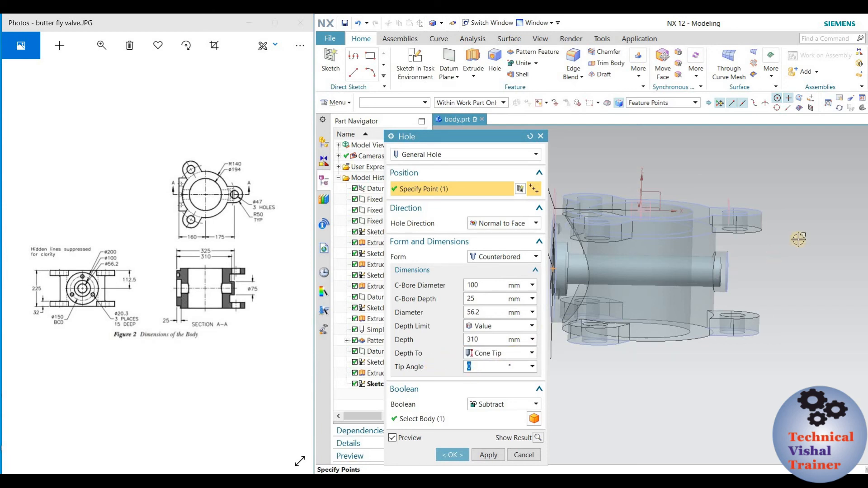
- Preview the result of the counterbored hole through the side flange and body, and create it
{"action": "middle_click_drag", "start_coordinate": [694, 248], "coordinate": [688, 247]}
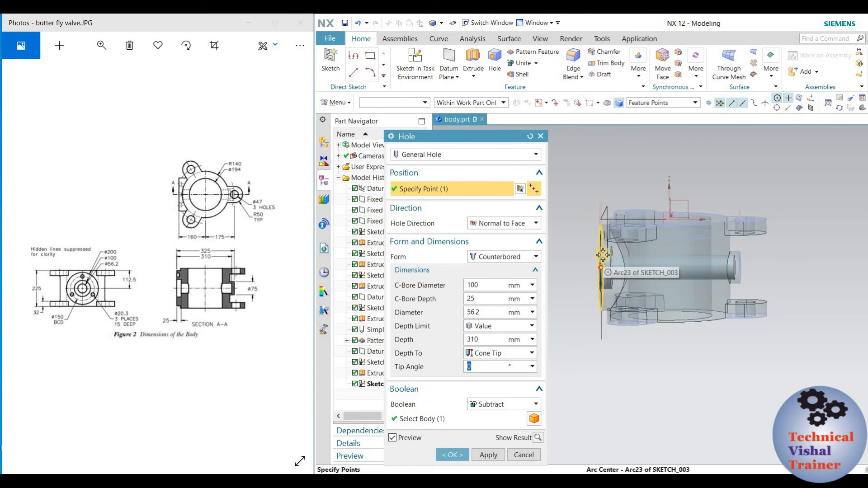
{"action": "scroll", "coordinate": [609, 254], "scroll_direction": "up", "scroll_amount": 2}
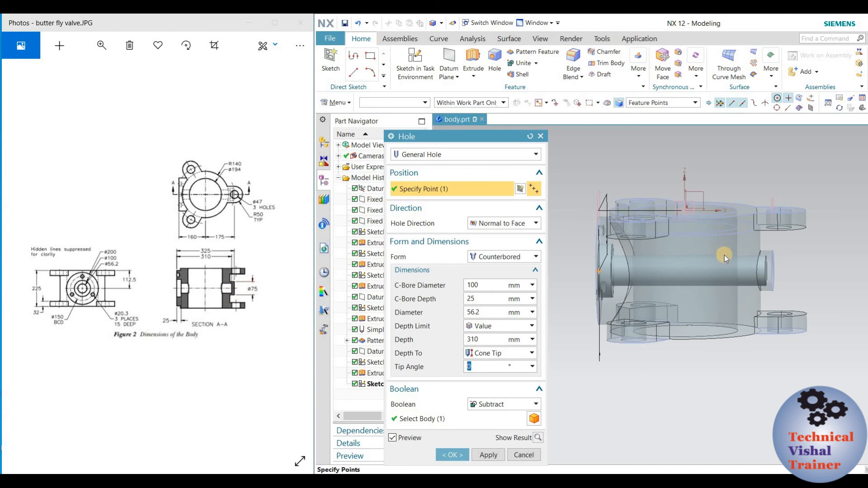
{"action": "scroll", "coordinate": [785, 278], "scroll_direction": "up", "scroll_amount": 2}
{"action": "scroll", "coordinate": [752, 251], "scroll_direction": "down", "scroll_amount": 5}
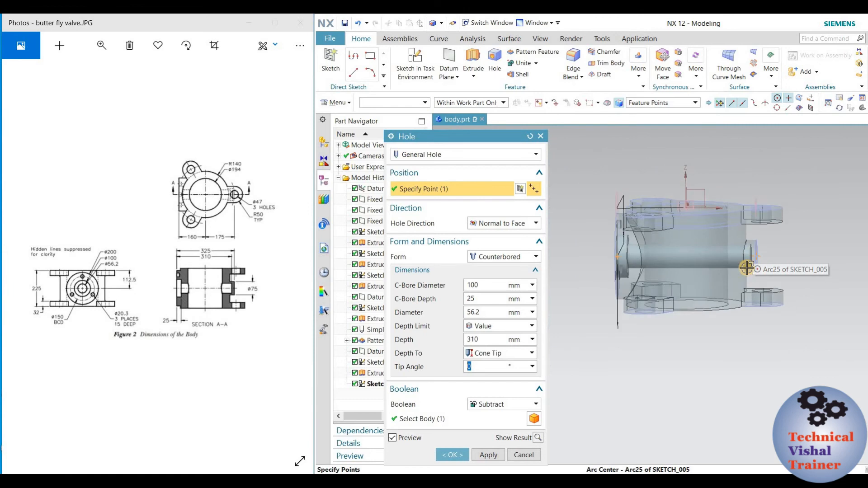
{"action": "left_click", "coordinate": [538, 437]}
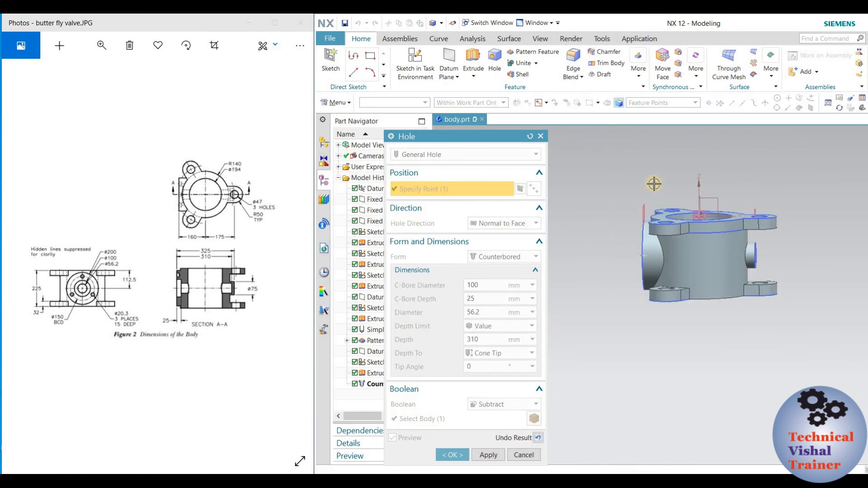
{"action": "mouse_move", "coordinate": [677, 181]}
{"action": "middle_mouse_down"}
{"action": "mouse_move", "coordinate": [698, 183]}
{"action": "mouse_move", "coordinate": [705, 174]}
{"action": "mouse_move", "coordinate": [645, 178]}
{"action": "mouse_move", "coordinate": [691, 161]}
{"action": "mouse_move", "coordinate": [683, 163]}
{"action": "mouse_move", "coordinate": [698, 170]}
{"action": "mouse_move", "coordinate": [675, 170]}
{"action": "middle_mouse_up"}
{"action": "left_click", "coordinate": [461, 455]}
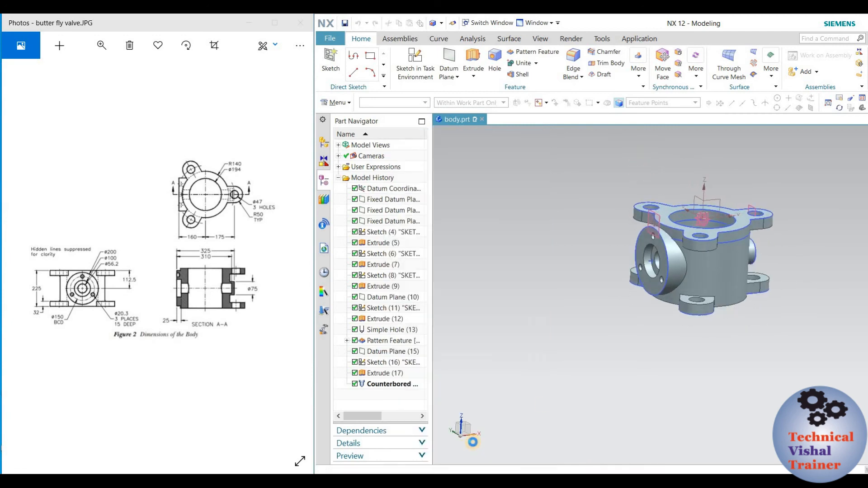
- Examine the side flange's counterbored and small holes and the opposite boss from several directions
{"action": "middle_click_drag", "start_coordinate": [788, 198], "coordinate": [585, 233]}
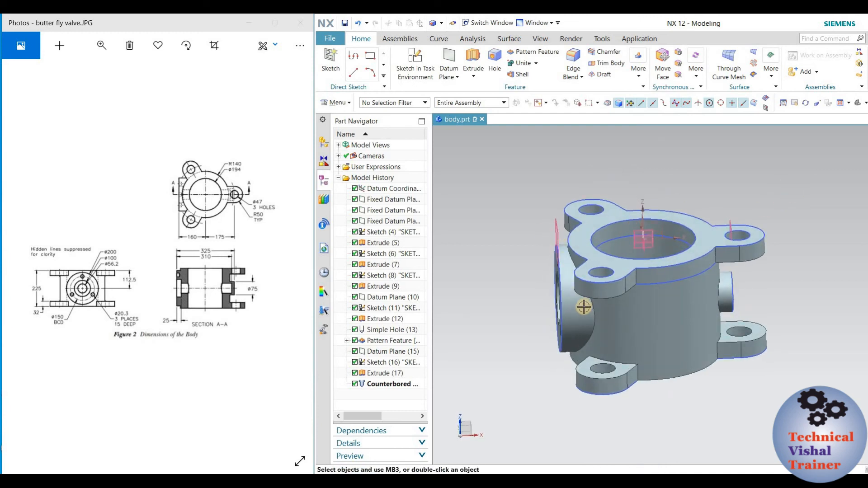
{"action": "middle_click_drag", "start_coordinate": [607, 304], "coordinate": [650, 293]}
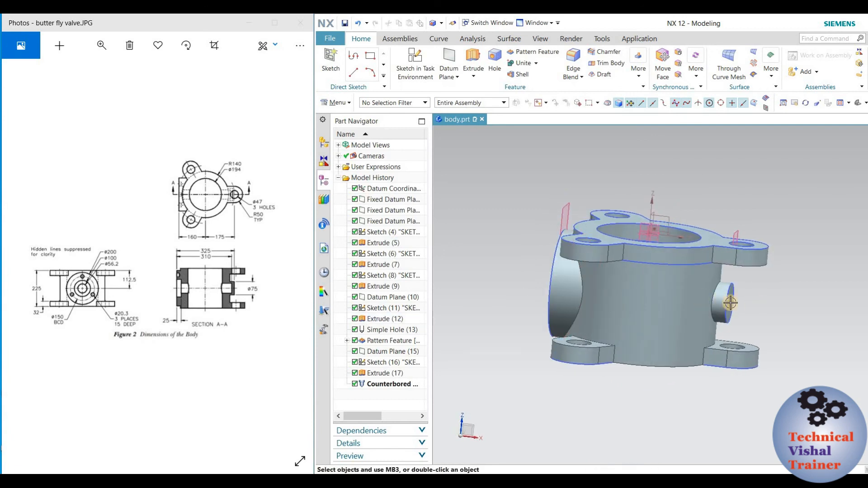
{"action": "middle_click_drag", "start_coordinate": [789, 231], "coordinate": [848, 244]}
{"action": "scroll", "coordinate": [579, 254], "scroll_direction": "up", "scroll_amount": 2}
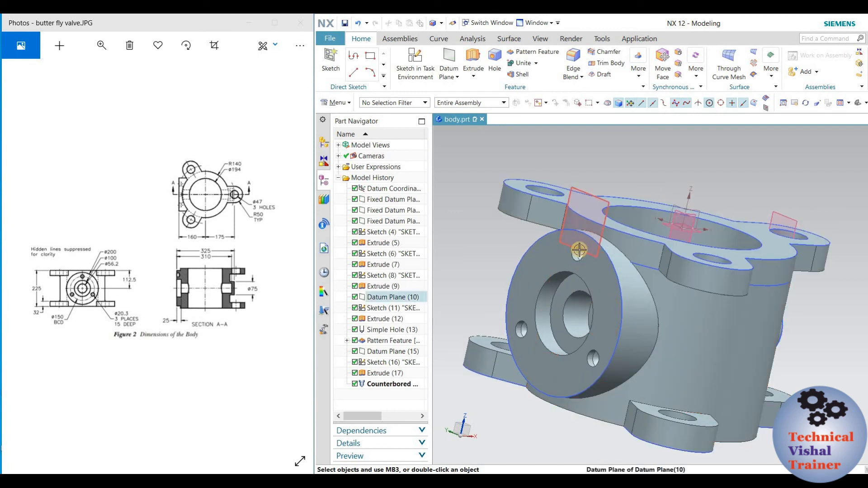
{"action": "left_click", "coordinate": [384, 330]}
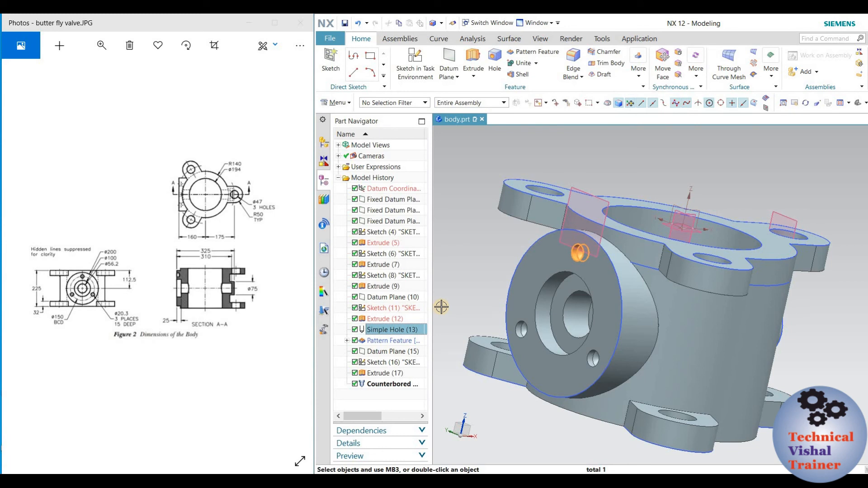
{"action": "mouse_move", "coordinate": [657, 170]}
{"action": "middle_mouse_down"}
{"action": "mouse_move", "coordinate": [684, 198]}
{"action": "mouse_move", "coordinate": [669, 169]}
{"action": "mouse_move", "coordinate": [659, 215]}
{"action": "mouse_move", "coordinate": [664, 251]}
{"action": "mouse_move", "coordinate": [660, 150]}
{"action": "mouse_move", "coordinate": [660, 165]}
{"action": "middle_mouse_up"}
{"action": "scroll", "coordinate": [606, 235], "scroll_direction": "down", "scroll_amount": 2}
{"action": "scroll", "coordinate": [585, 271], "scroll_direction": "up", "scroll_amount": 1}
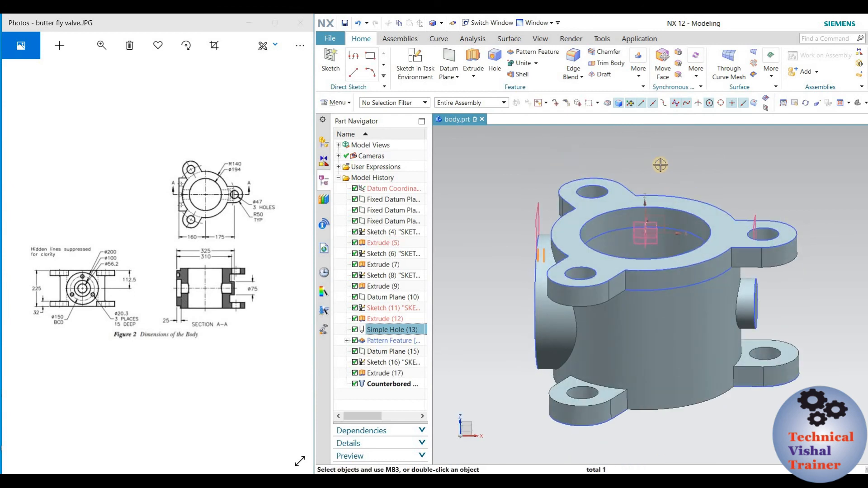
{"action": "key", "text": "Escape"}
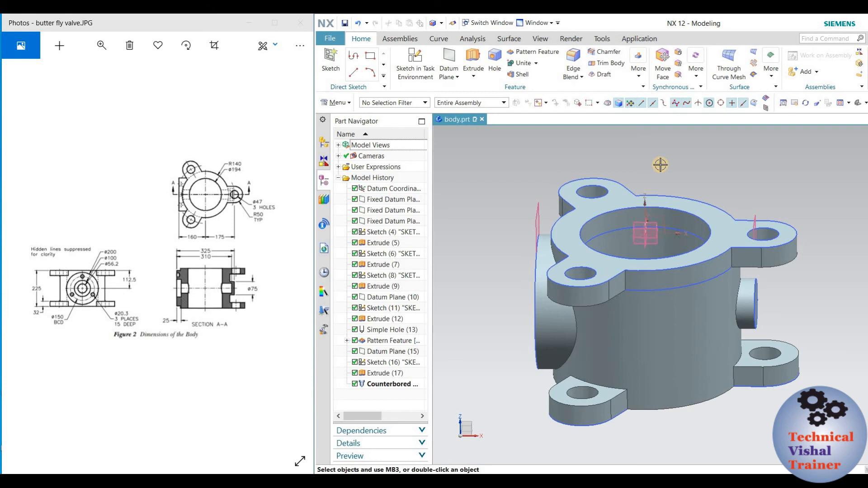
{"action": "middle_click_drag", "start_coordinate": [716, 168], "coordinate": [717, 165]}
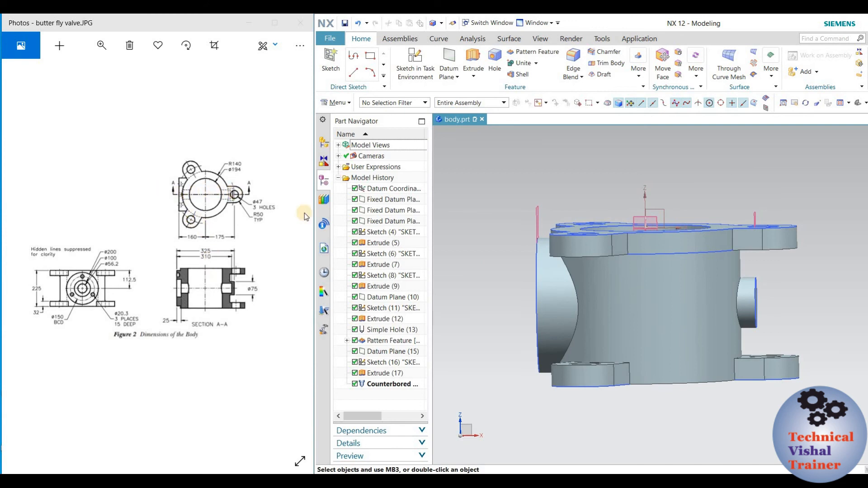
{"action": "mouse_move", "coordinate": [714, 186]}
{"action": "middle_mouse_down"}
{"action": "mouse_move", "coordinate": [714, 199]}
{"action": "mouse_move", "coordinate": [740, 183]}
{"action": "mouse_move", "coordinate": [736, 174]}
{"action": "middle_mouse_up"}
- Section the body with a single Y plane, compare its interior with Section A-A of the drawing, and close the section view
{"action": "left_click", "coordinate": [540, 39]}
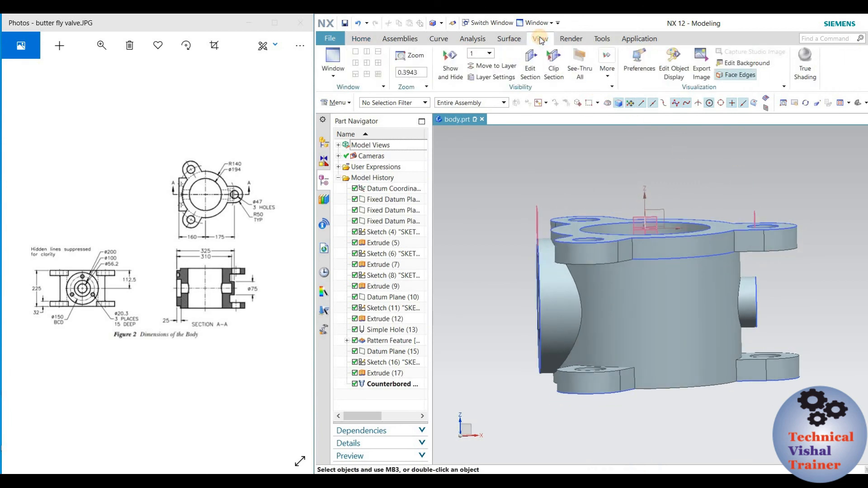
{"action": "left_click", "coordinate": [551, 67]}
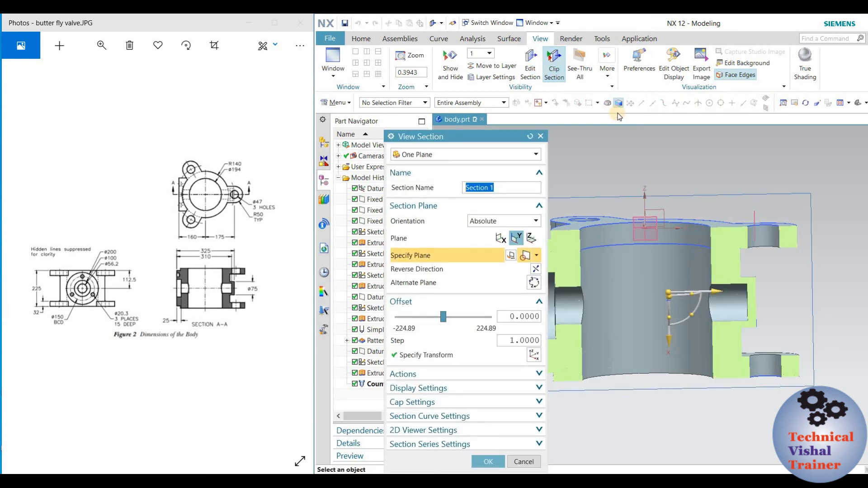
{"action": "left_click_drag", "start_coordinate": [492, 137], "coordinate": [442, 112]}
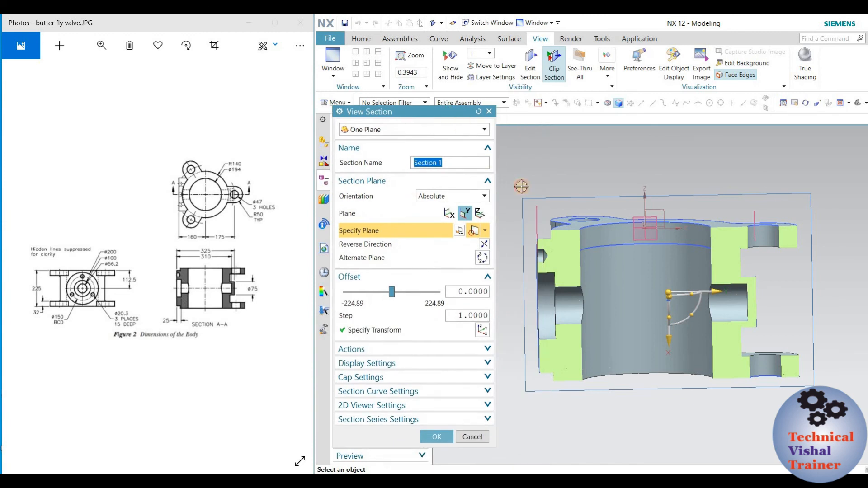
{"action": "middle_click_drag", "start_coordinate": [694, 187], "coordinate": [694, 186]}
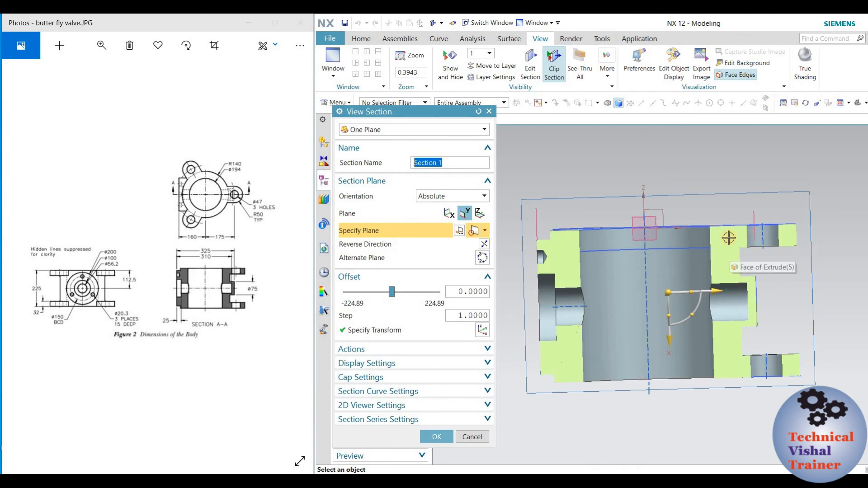
{"action": "left_click", "coordinate": [230, 273]}
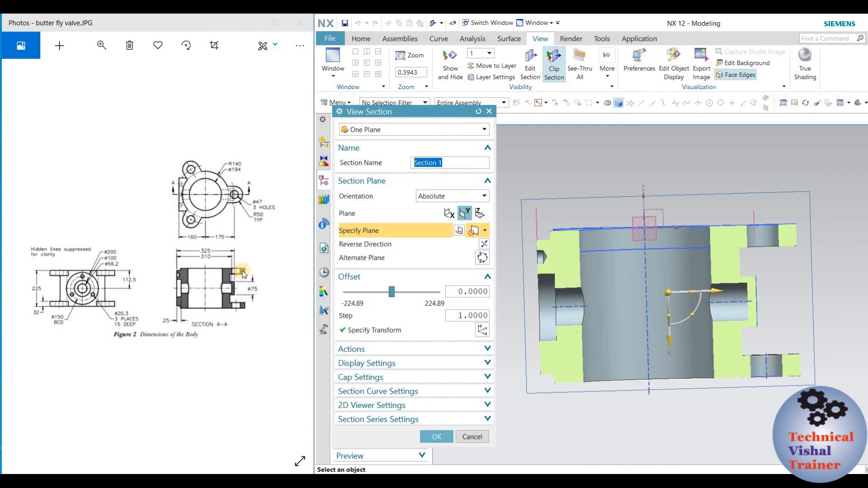
{"action": "left_click", "coordinate": [480, 435]}
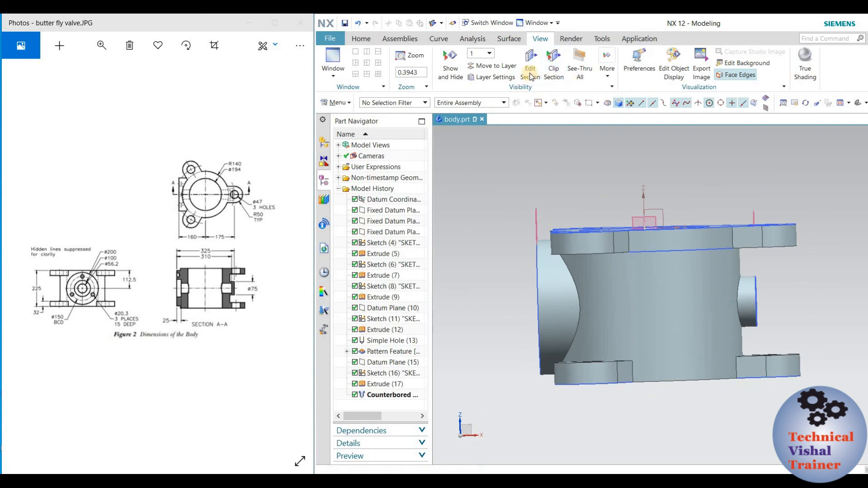
- Section the body along the Y, Z and X planes in turn, compare the Y section with Section A-A, and close the section view
{"action": "left_click", "coordinate": [529, 68]}
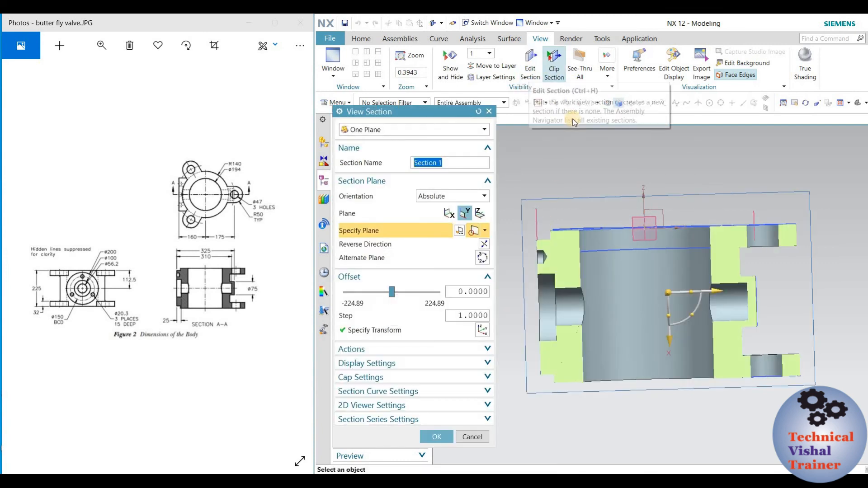
{"action": "left_click", "coordinate": [471, 437]}
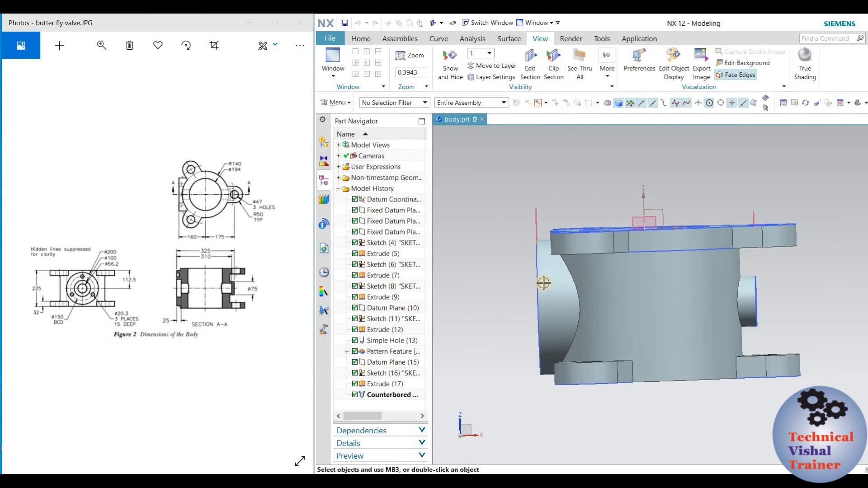
{"action": "left_click", "coordinate": [538, 71]}
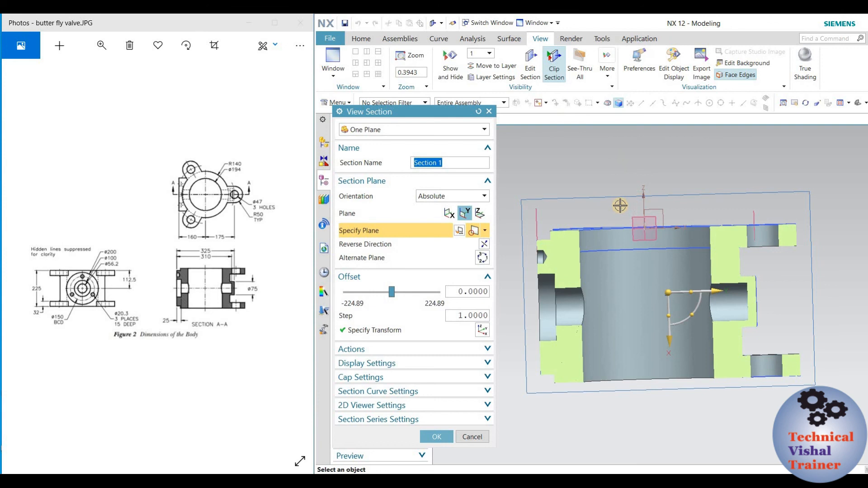
{"action": "middle_click_drag", "start_coordinate": [620, 173], "coordinate": [612, 181]}
{"action": "left_click", "coordinate": [479, 213]}
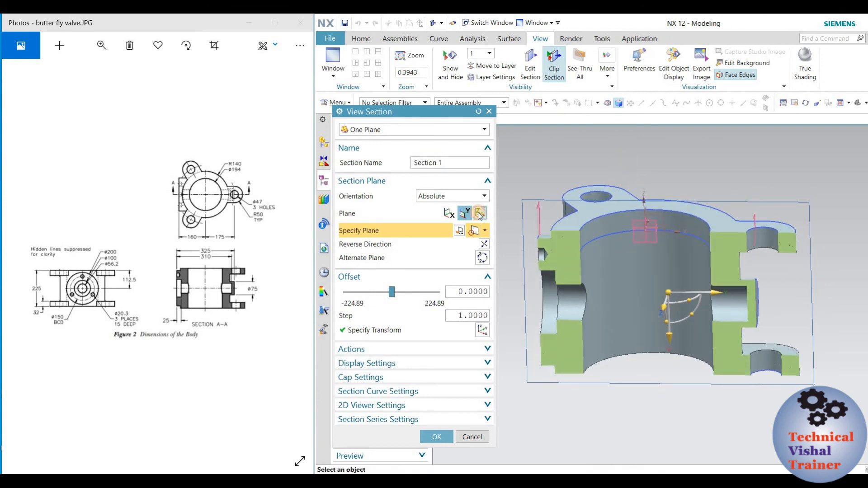
{"action": "mouse_move", "coordinate": [722, 221]}
{"action": "middle_mouse_down"}
{"action": "mouse_move", "coordinate": [723, 181]}
{"action": "mouse_move", "coordinate": [723, 213]}
{"action": "middle_mouse_up"}
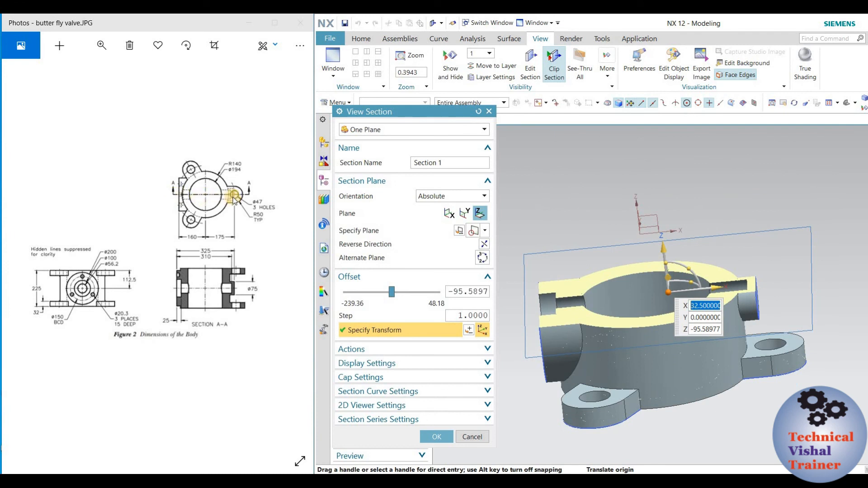
{"action": "left_click", "coordinate": [449, 213]}
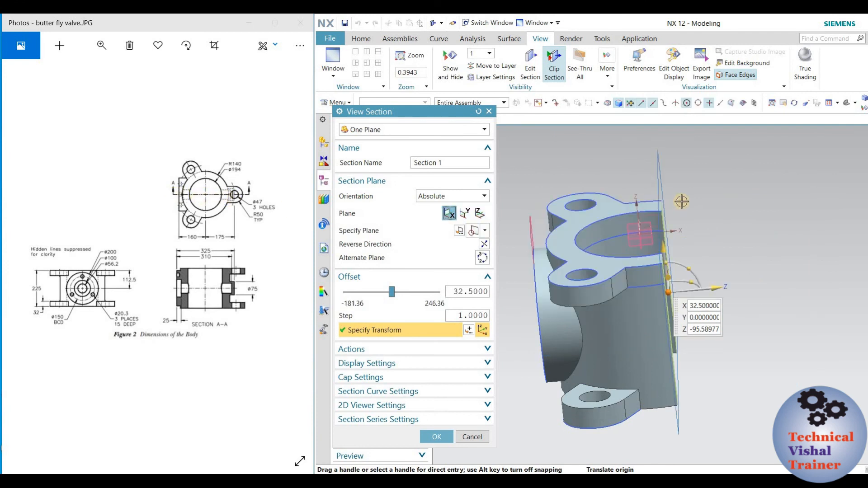
{"action": "middle_click_drag", "start_coordinate": [689, 199], "coordinate": [634, 215]}
{"action": "middle_click_drag", "start_coordinate": [663, 215], "coordinate": [715, 201]}
{"action": "left_click", "coordinate": [466, 215]}
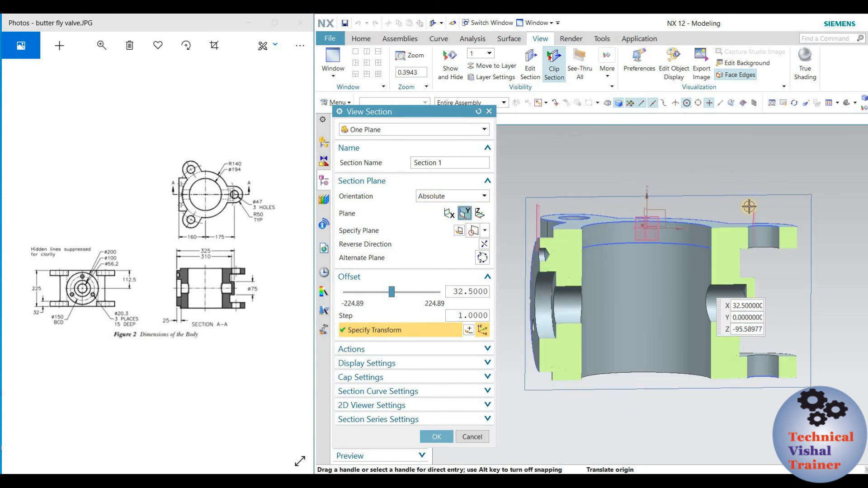
{"action": "middle_click_drag", "start_coordinate": [768, 189], "coordinate": [764, 184]}
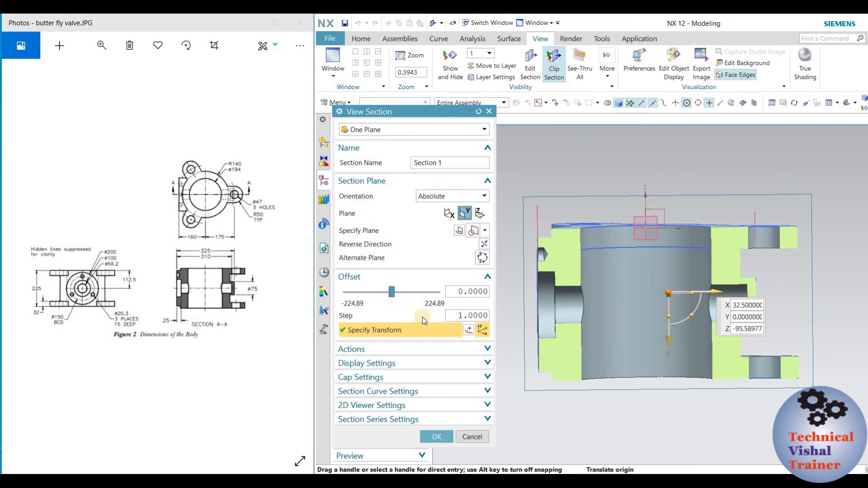
{"action": "left_click", "coordinate": [480, 436]}
- Switch the body between its top and left views and compare each with the corresponding view in the reference drawing
{"action": "middle_click_drag", "start_coordinate": [661, 161], "coordinate": [660, 219]}
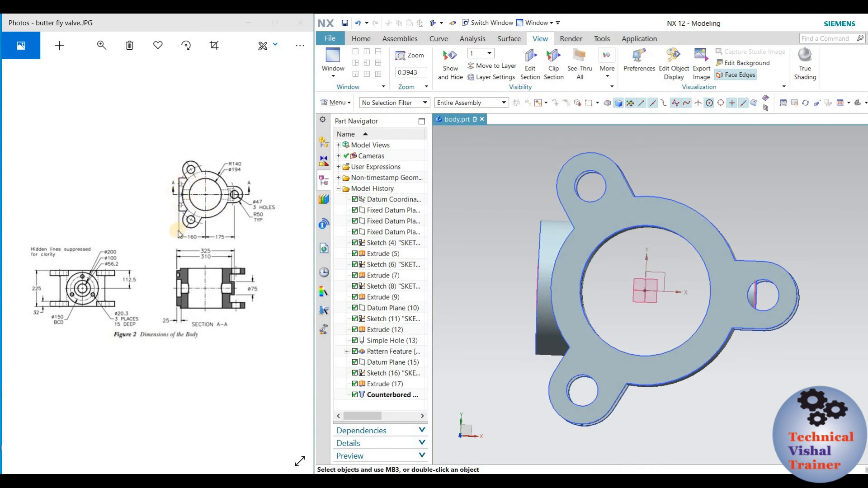
{"action": "left_click", "coordinate": [848, 103]}
{"action": "left_click", "coordinate": [864, 104]}
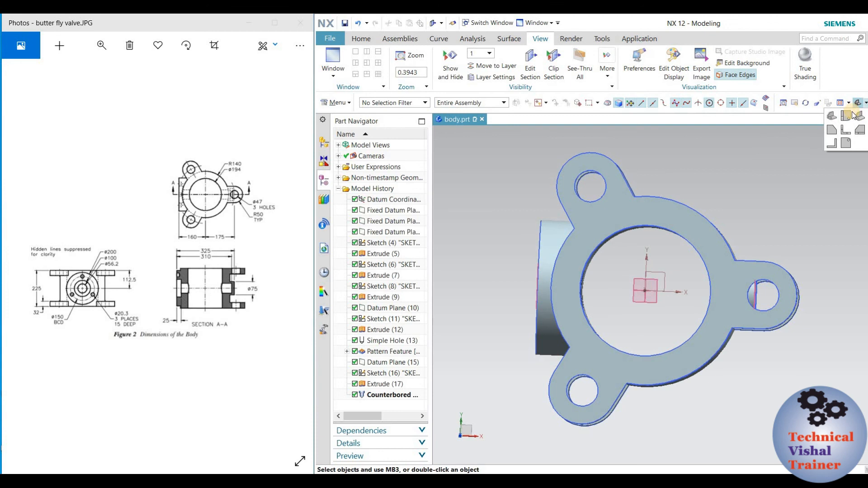
{"action": "left_click", "coordinate": [850, 117]}
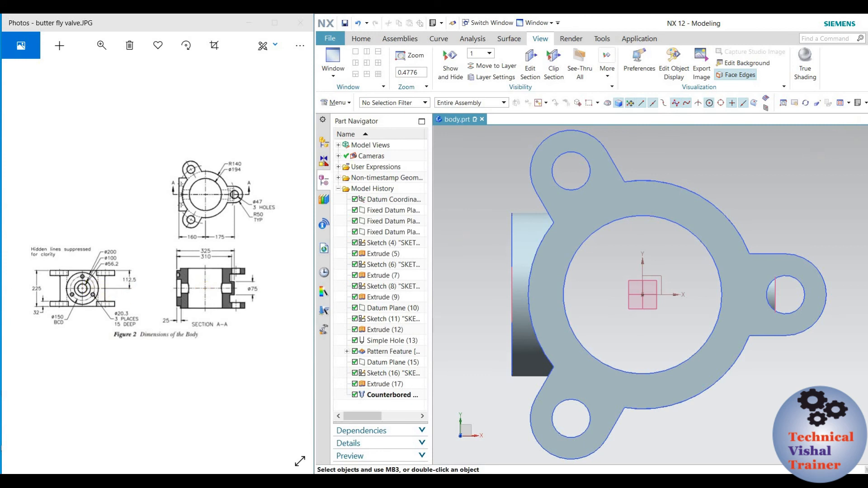
{"action": "left_click", "coordinate": [866, 104]}
{"action": "left_click", "coordinate": [832, 129]}
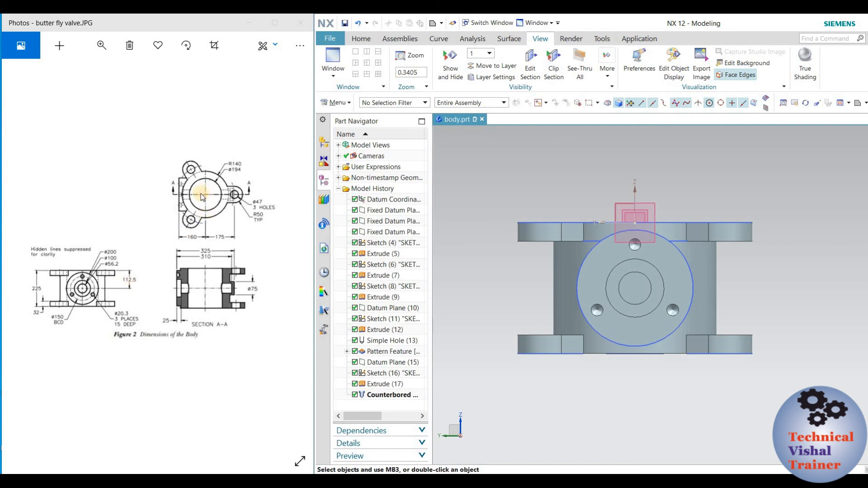
{"action": "left_click", "coordinate": [865, 104]}
{"action": "left_click", "coordinate": [846, 119]}
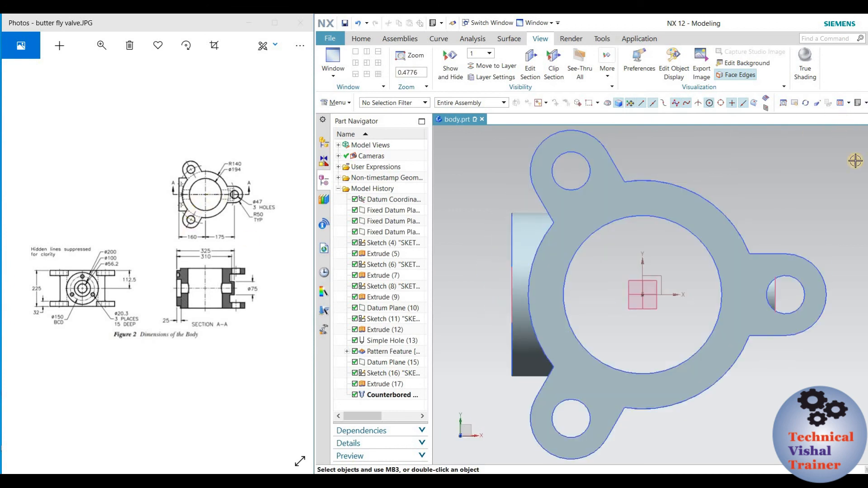
{"action": "left_click", "coordinate": [866, 104]}
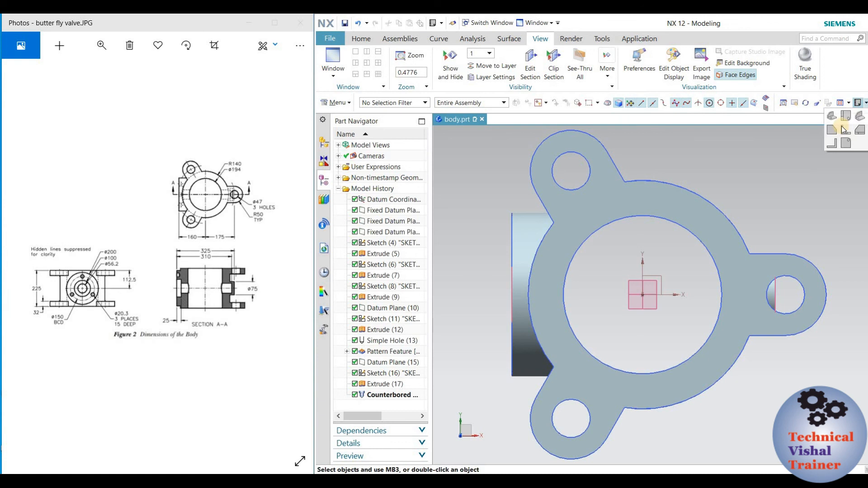
{"action": "left_click", "coordinate": [830, 134]}
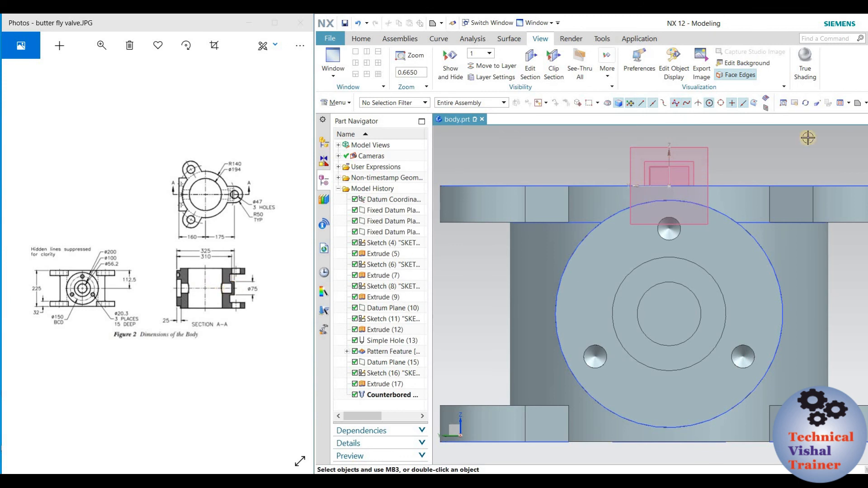
{"action": "left_click", "coordinate": [865, 104]}
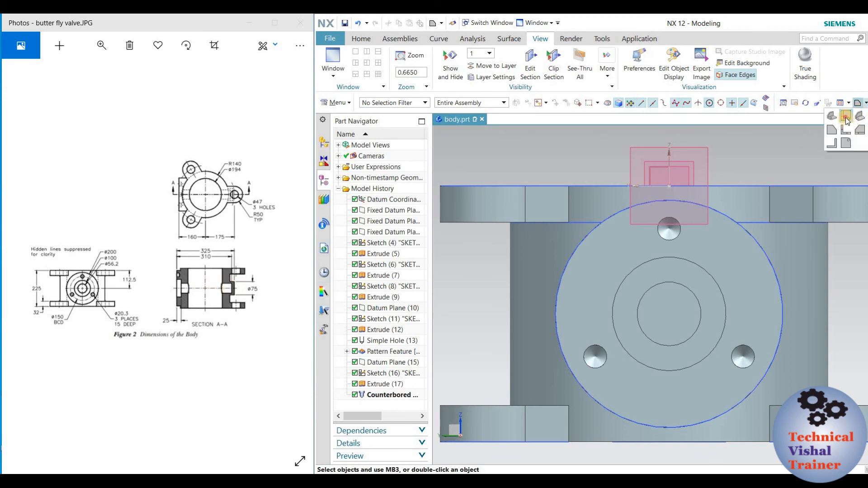
{"action": "left_click", "coordinate": [819, 156]}
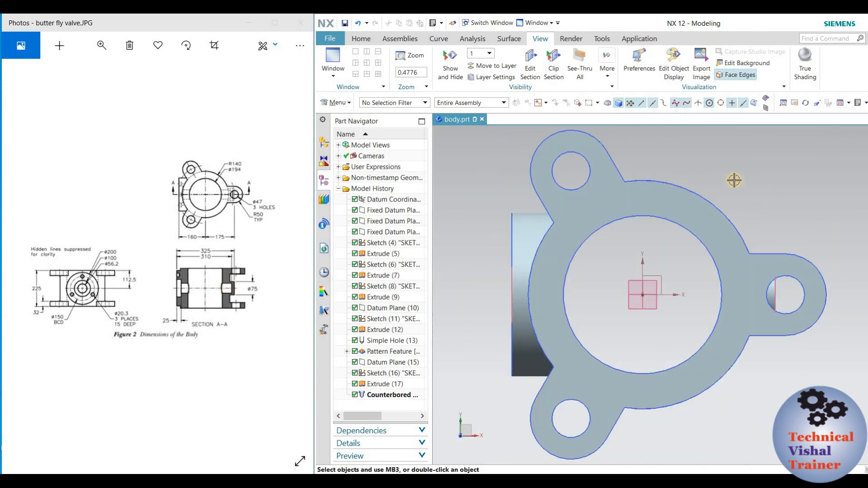
- Section the body along the Y plane once more, compare the side bores with Section A-A, and discard the section
{"action": "left_click", "coordinate": [530, 63]}
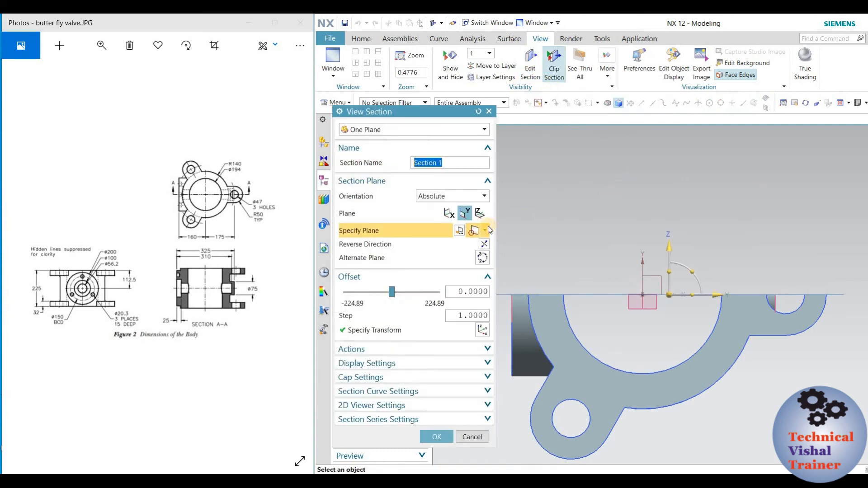
{"action": "middle_click_drag", "start_coordinate": [671, 207], "coordinate": [759, 226]}
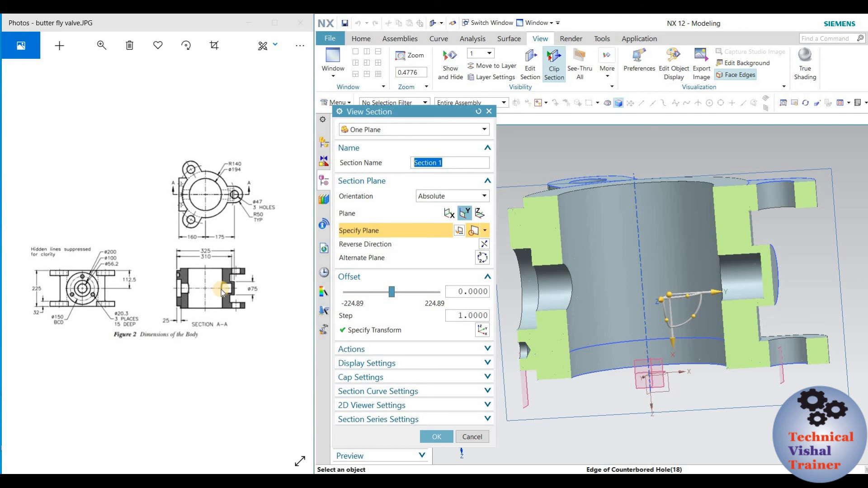
{"action": "left_click", "coordinate": [481, 437]}
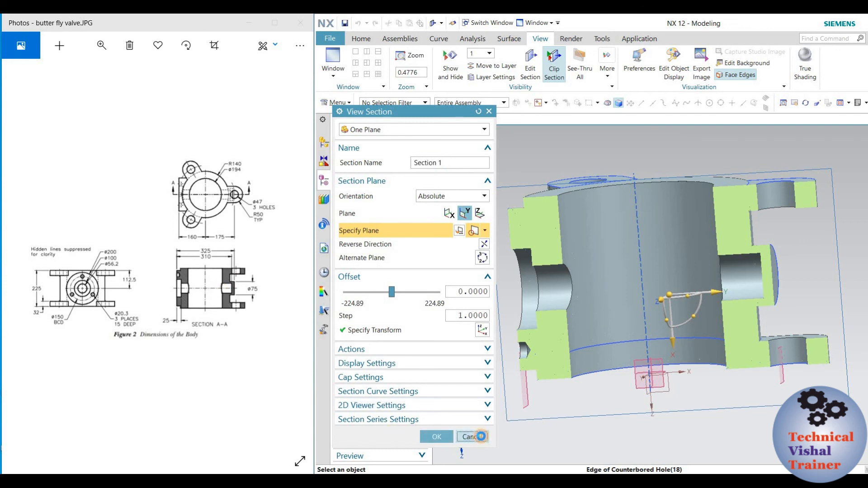
- Hide all sketches, datum planes and coordinate systems so that only the solid body is displayed
{"action": "middle_click_drag", "start_coordinate": [671, 246], "coordinate": [689, 293]}
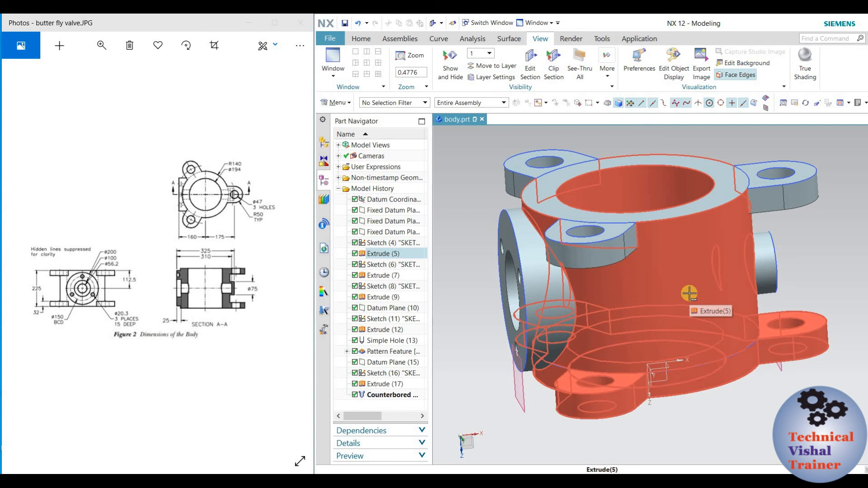
{"action": "key", "text": "ctrl+w"}
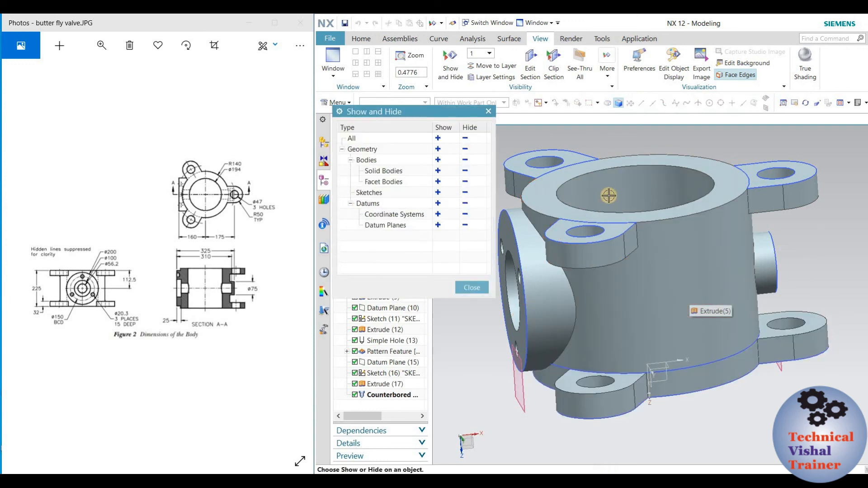
{"action": "left_click", "coordinate": [469, 192]}
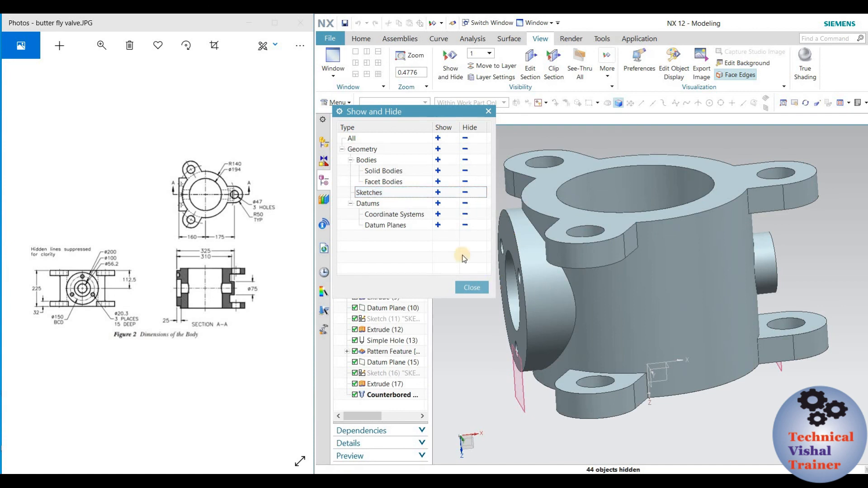
{"action": "left_click", "coordinate": [468, 225]}
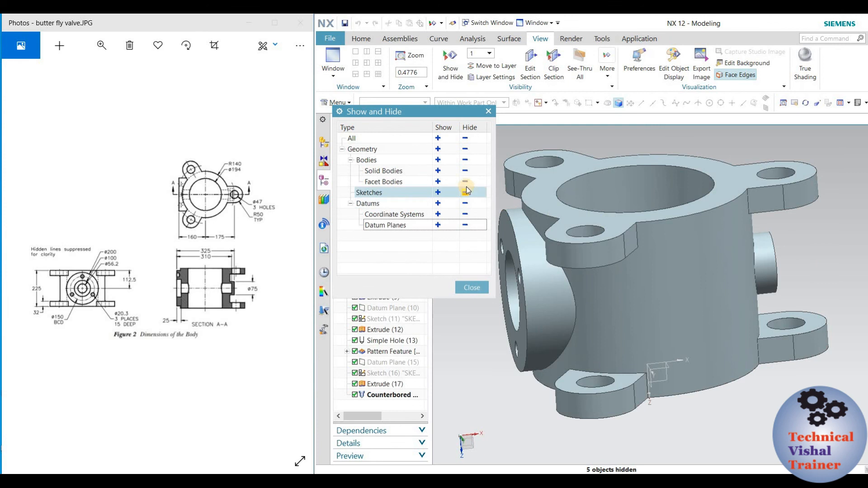
{"action": "left_click", "coordinate": [466, 214]}
{"action": "mouse_move", "coordinate": [779, 234]}
{"action": "middle_mouse_down"}
{"action": "mouse_move", "coordinate": [795, 242]}
{"action": "mouse_move", "coordinate": [790, 286]}
{"action": "mouse_move", "coordinate": [799, 247]}
{"action": "mouse_move", "coordinate": [828, 225]}
{"action": "mouse_move", "coordinate": [812, 183]}
{"action": "mouse_move", "coordinate": [800, 226]}
{"action": "mouse_move", "coordinate": [809, 222]}
{"action": "middle_mouse_up"}
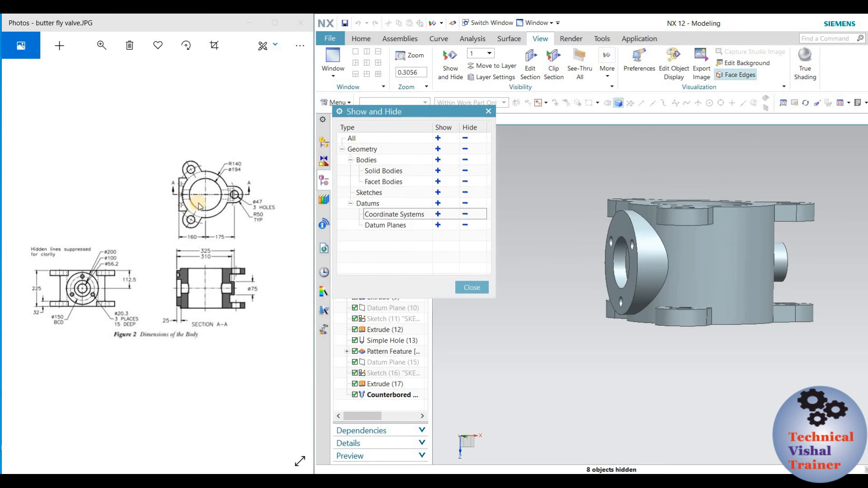
{"action": "middle_click_drag", "start_coordinate": [727, 244], "coordinate": [723, 262]}
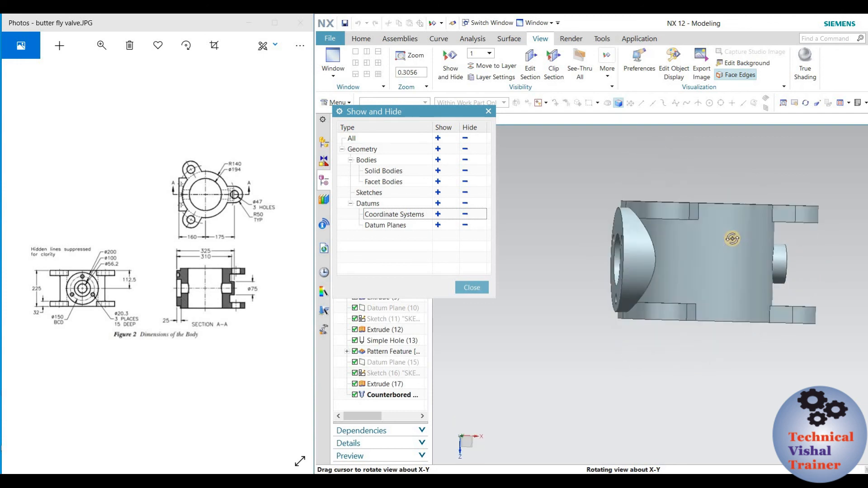
{"action": "middle_click_drag", "start_coordinate": [722, 260], "coordinate": [692, 289]}
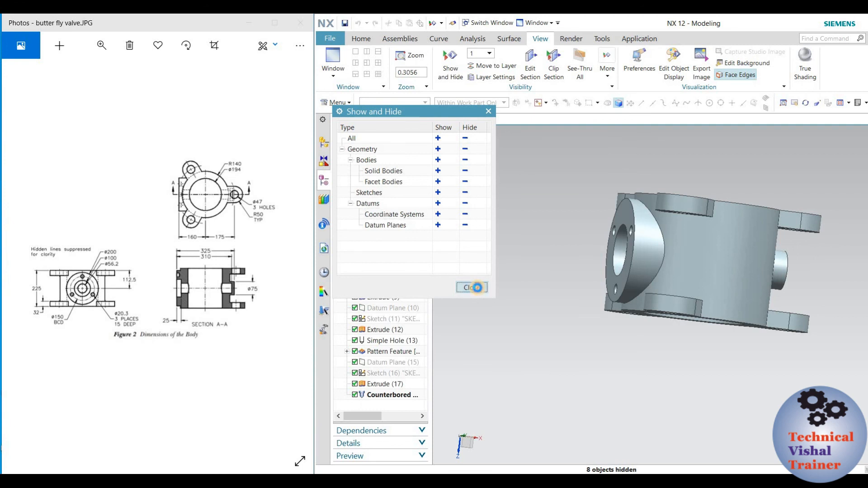
{"action": "left_click", "coordinate": [478, 289]}
- Examine the finished valve body from several directions, including its lugs, main bore, side flange and opposite boss
{"action": "mouse_move", "coordinate": [577, 208]}
{"action": "middle_mouse_down"}
{"action": "mouse_move", "coordinate": [572, 226]}
{"action": "mouse_move", "coordinate": [571, 218]}
{"action": "middle_mouse_up"}
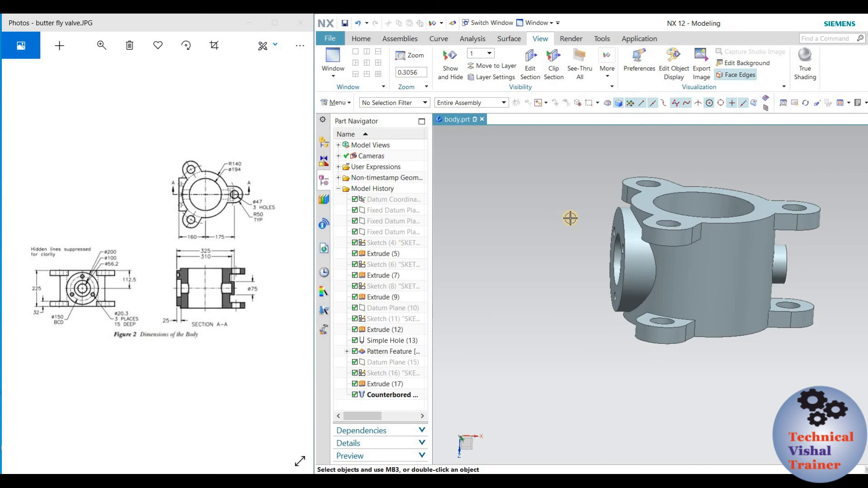
{"action": "middle_click_drag", "start_coordinate": [589, 273], "coordinate": [603, 279]}
{"action": "scroll", "coordinate": [577, 297], "scroll_direction": "up", "scroll_amount": 2}
{"action": "scroll", "coordinate": [577, 297], "scroll_direction": "down", "scroll_amount": 3}
{"action": "scroll", "coordinate": [553, 309], "scroll_direction": "down", "scroll_amount": 1}
{"action": "mouse_move", "coordinate": [552, 309]}
{"action": "middle_mouse_down"}
{"action": "mouse_move", "coordinate": [550, 293]}
{"action": "mouse_move", "coordinate": [568, 304]}
{"action": "mouse_move", "coordinate": [566, 352]}
{"action": "mouse_move", "coordinate": [561, 303]}
{"action": "mouse_move", "coordinate": [568, 304]}
{"action": "middle_mouse_up"}
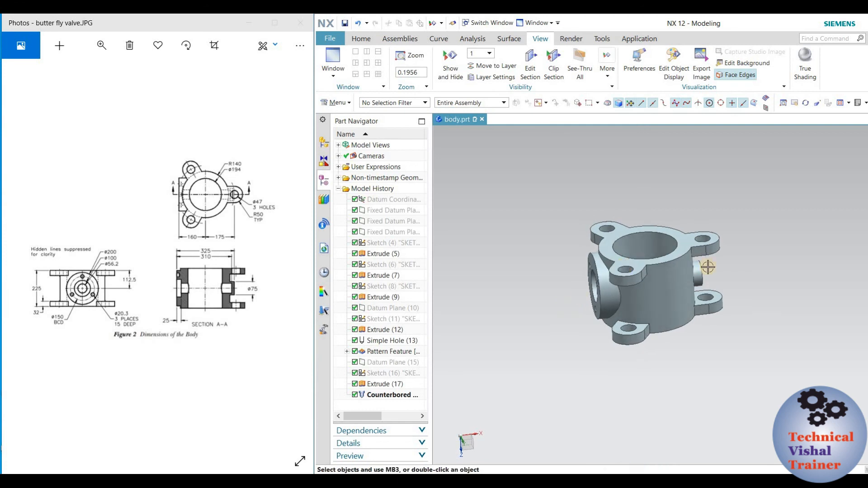
{"action": "scroll", "coordinate": [752, 294], "scroll_direction": "up", "scroll_amount": 2}
{"action": "middle_click_drag", "start_coordinate": [733, 285], "coordinate": [751, 240]}
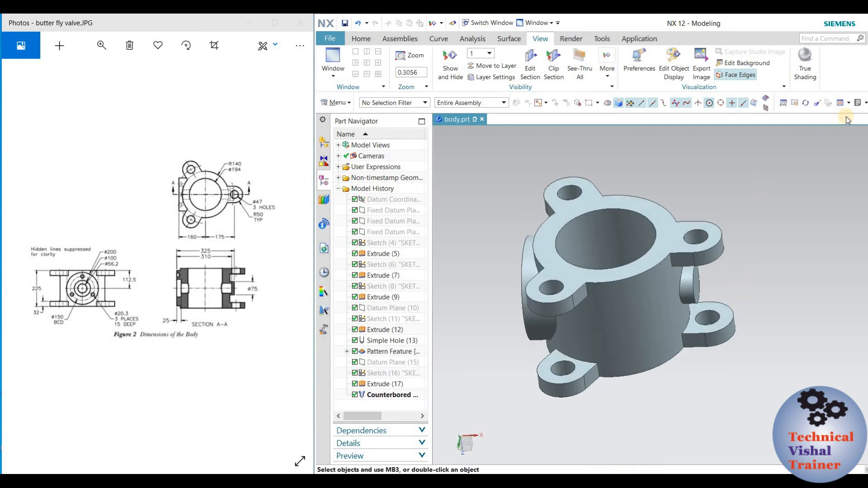
- Switch the body between its top and left views and compare the lugs and side flange holes with the reference drawing
{"action": "left_click", "coordinate": [864, 103]}
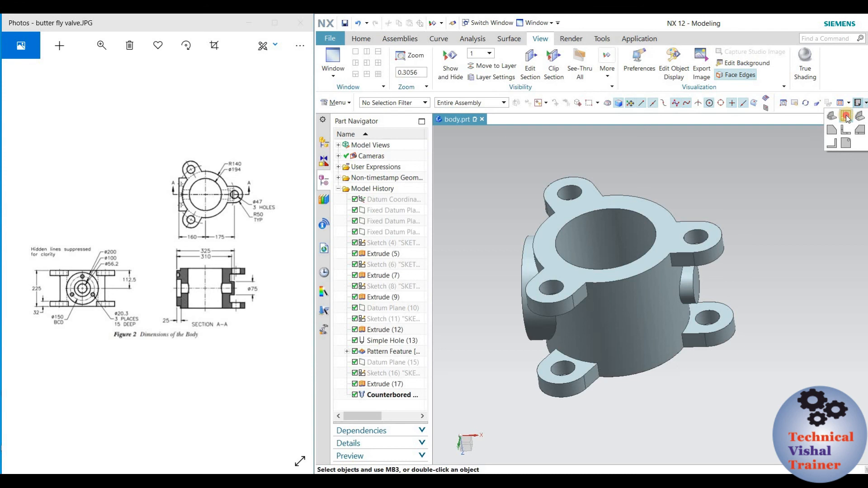
{"action": "left_click", "coordinate": [846, 116]}
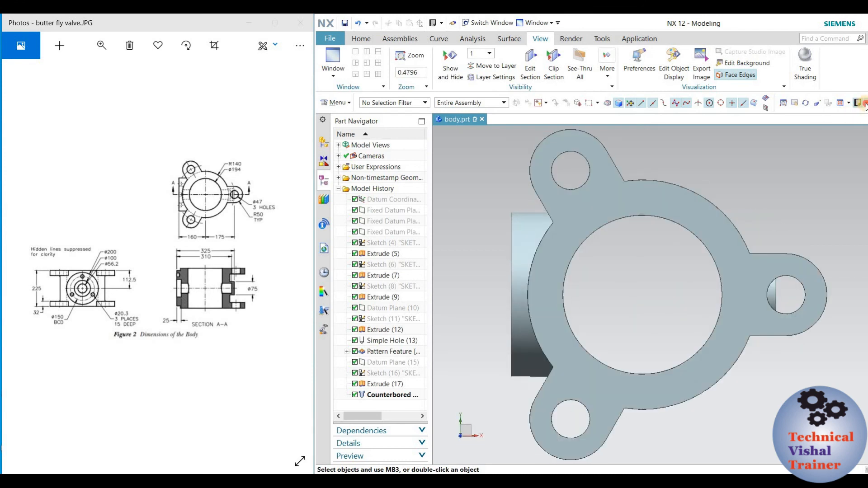
{"action": "left_click", "coordinate": [865, 103]}
{"action": "left_click", "coordinate": [830, 128]}
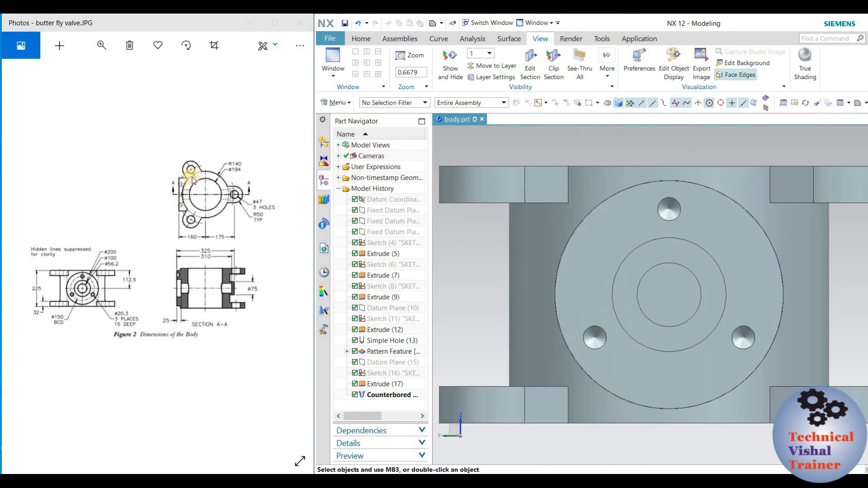
{"action": "scroll", "coordinate": [612, 226], "scroll_direction": "down", "scroll_amount": 2}
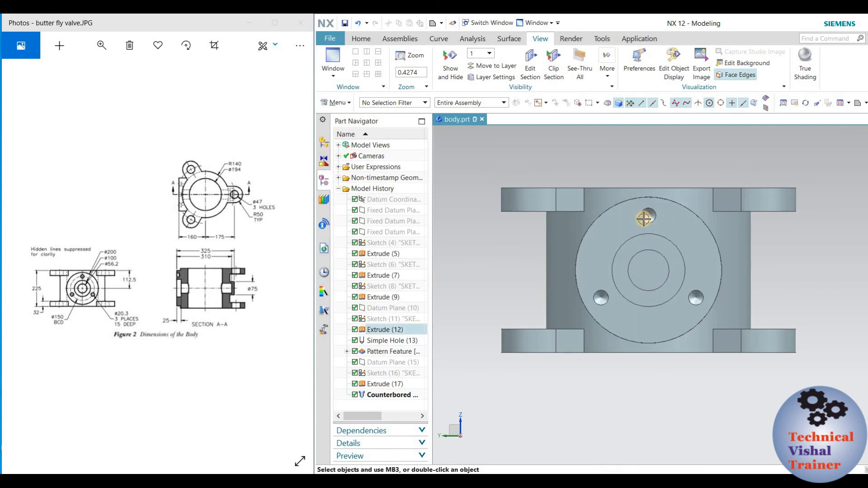
{"action": "left_click", "coordinate": [867, 105]}
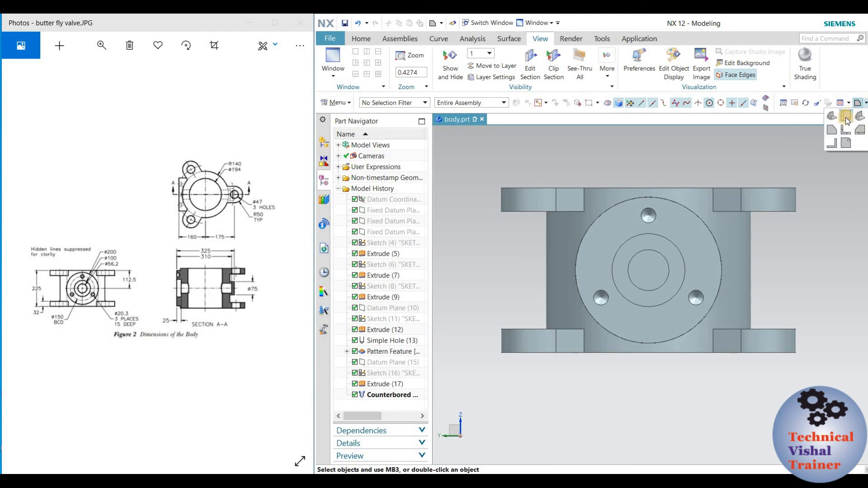
{"action": "left_click", "coordinate": [846, 117]}
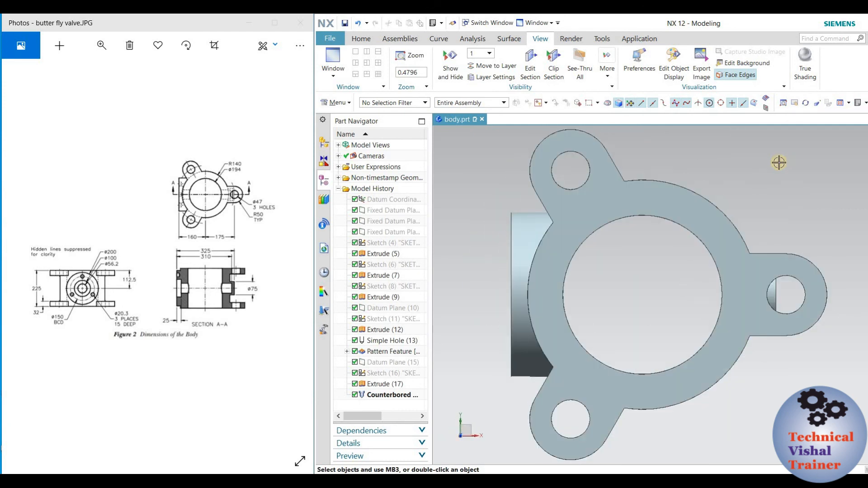
- Examine the complete body in 3D from several directions, covering the side flange, lugs, main bore and opposite boss
{"action": "middle_click_drag", "start_coordinate": [754, 203], "coordinate": [730, 170]}
{"action": "scroll", "coordinate": [732, 193], "scroll_direction": "down", "scroll_amount": 2}
{"action": "scroll", "coordinate": [732, 193], "scroll_direction": "up", "scroll_amount": 2}
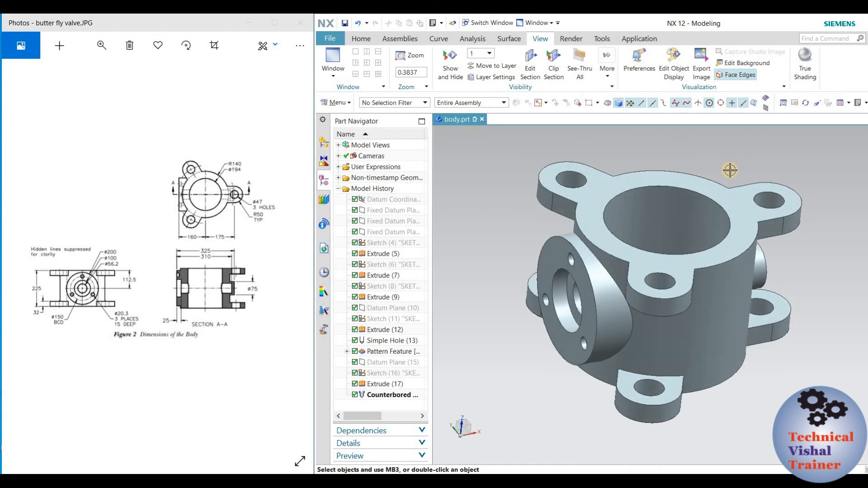
{"action": "scroll", "coordinate": [678, 188], "scroll_direction": "down", "scroll_amount": 2}
{"action": "middle_click_drag", "start_coordinate": [678, 188], "coordinate": [664, 177]}
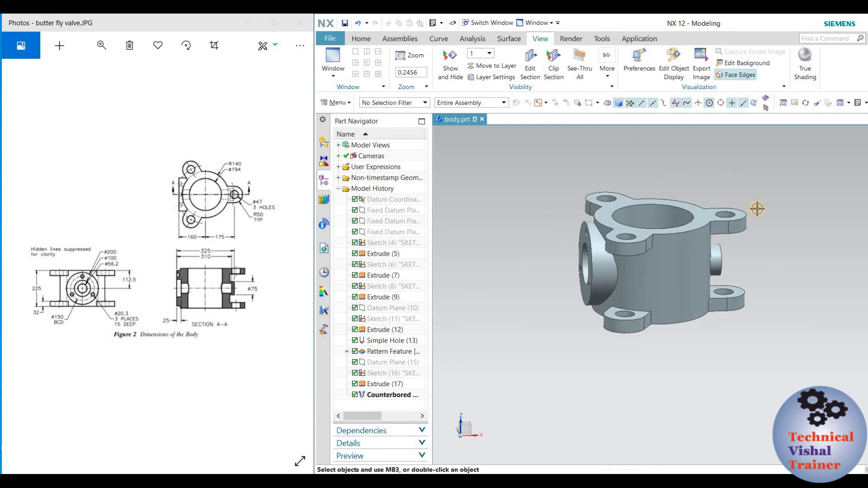
{"action": "scroll", "coordinate": [758, 208], "scroll_direction": "up", "scroll_amount": 2}
{"action": "middle_click_drag", "start_coordinate": [757, 209], "coordinate": [760, 181]}
{"action": "middle_click_drag", "start_coordinate": [767, 193], "coordinate": [783, 215]}
{"action": "scroll", "coordinate": [772, 171], "scroll_direction": "up", "scroll_amount": 2}
{"action": "middle_click_drag", "start_coordinate": [780, 183], "coordinate": [769, 180]}
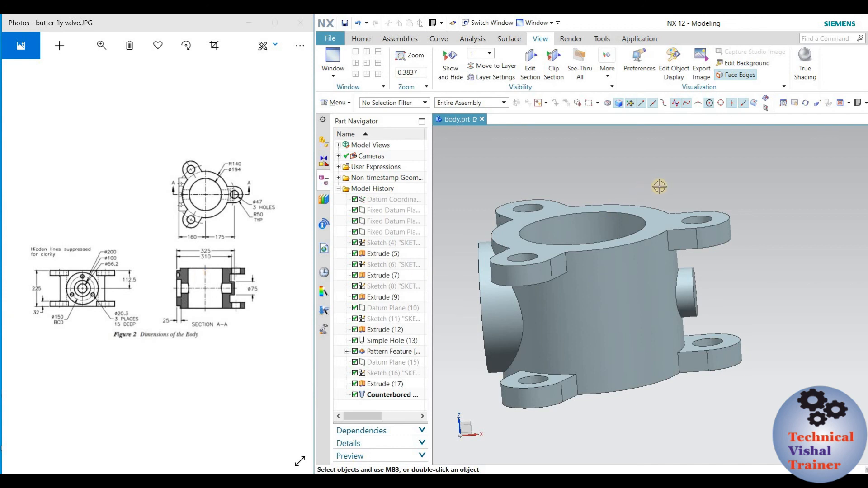
{"action": "scroll", "coordinate": [666, 183], "scroll_direction": "up", "scroll_amount": 2}
{"action": "scroll", "coordinate": [678, 183], "scroll_direction": "down", "scroll_amount": 3}
{"action": "mouse_move", "coordinate": [680, 186]}
{"action": "middle_mouse_down"}
{"action": "mouse_move", "coordinate": [705, 219]}
{"action": "mouse_move", "coordinate": [692, 207]}
{"action": "mouse_move", "coordinate": [690, 184]}
{"action": "mouse_move", "coordinate": [665, 169]}
{"action": "mouse_move", "coordinate": [705, 180]}
{"action": "mouse_move", "coordinate": [730, 174]}
{"action": "mouse_move", "coordinate": [732, 188]}
{"action": "mouse_move", "coordinate": [722, 182]}
{"action": "mouse_move", "coordinate": [729, 186]}
{"action": "middle_mouse_up"}
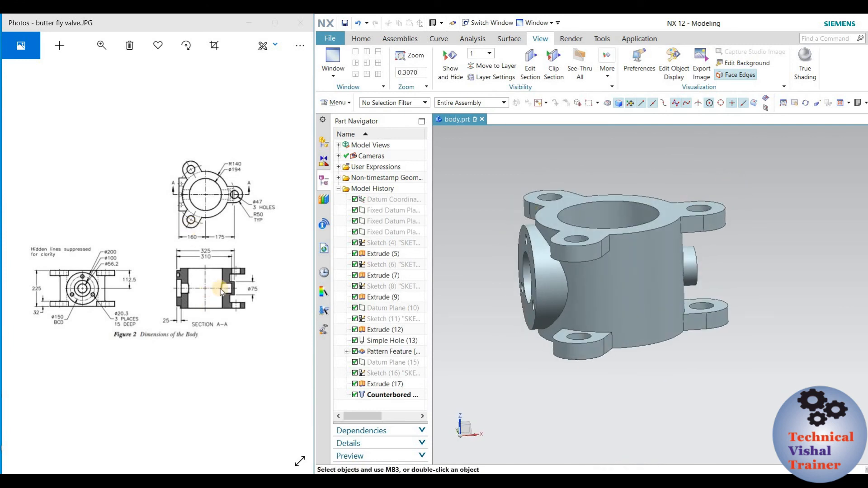
- Roll the model history back to Sketch (4) of the upper lug flange, and advance it to Extrude (5)
{"action": "right_click", "coordinate": [392, 243]}
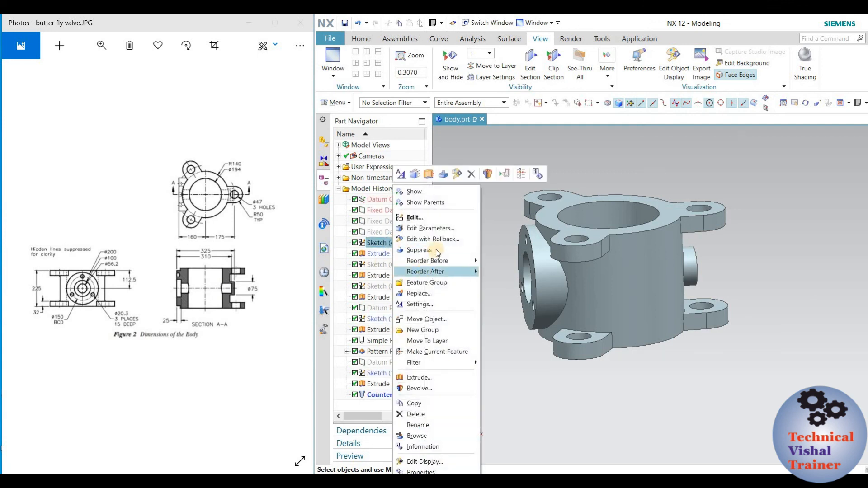
{"action": "left_click", "coordinate": [437, 352]}
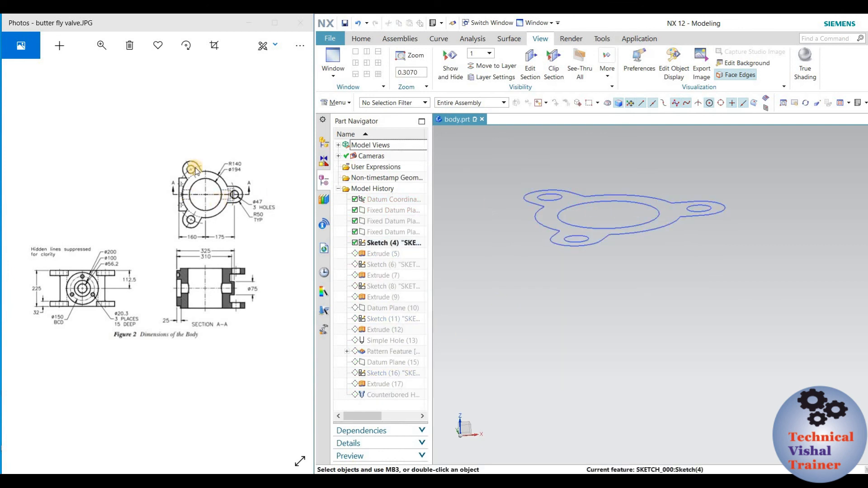
{"action": "right_click", "coordinate": [388, 256]}
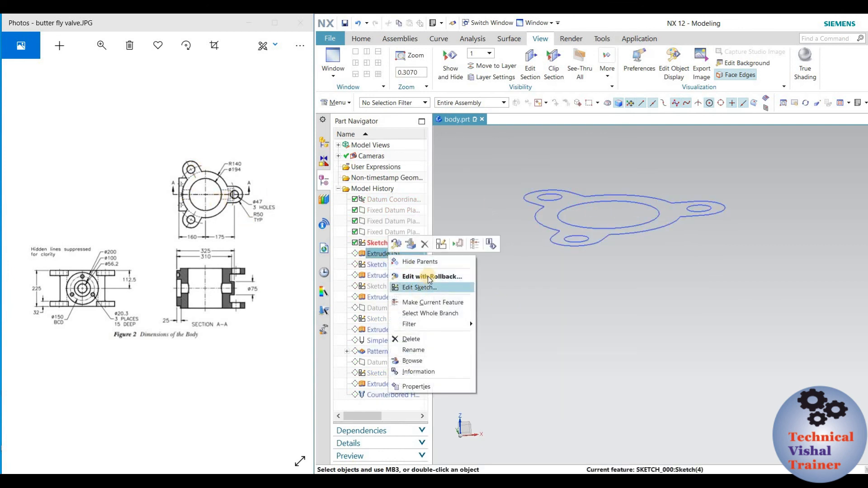
{"action": "left_click", "coordinate": [429, 304]}
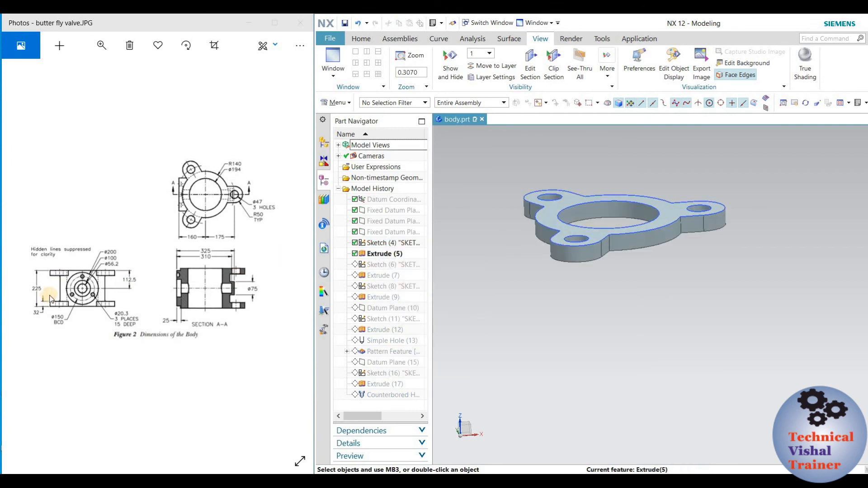
- Advance the model history through Sketch (6) and Extrude (7) to review how the main cylinder is built
{"action": "right_click", "coordinate": [386, 264]}
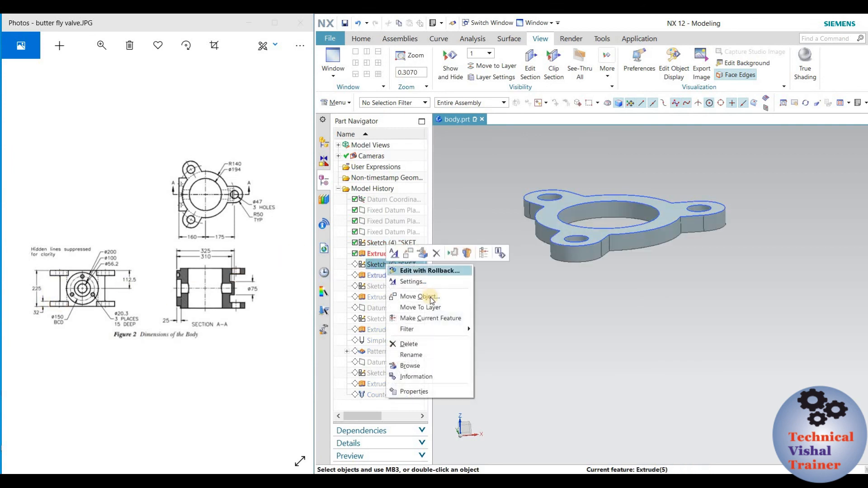
{"action": "left_click", "coordinate": [429, 319]}
{"action": "middle_click_drag", "start_coordinate": [720, 248], "coordinate": [636, 177]}
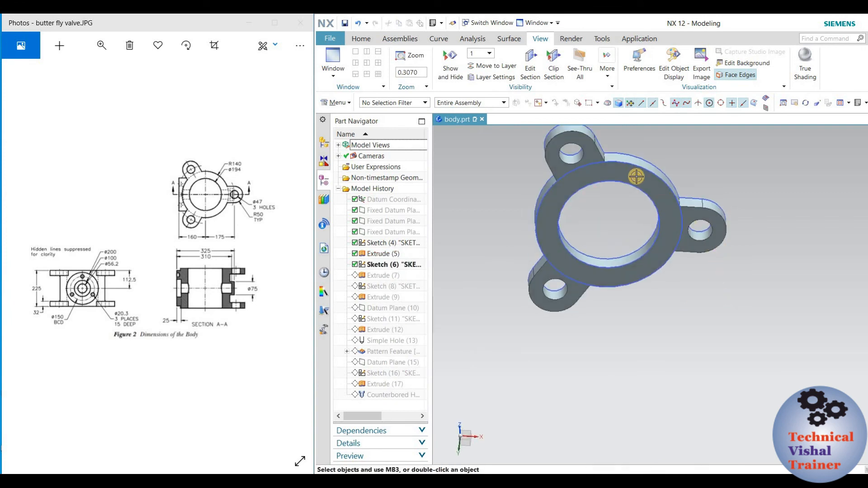
{"action": "right_click", "coordinate": [379, 275]}
{"action": "left_click", "coordinate": [434, 321]}
{"action": "mouse_move", "coordinate": [626, 256]}
{"action": "middle_mouse_down"}
{"action": "mouse_move", "coordinate": [538, 231]}
{"action": "mouse_move", "coordinate": [534, 213]}
{"action": "middle_mouse_up"}
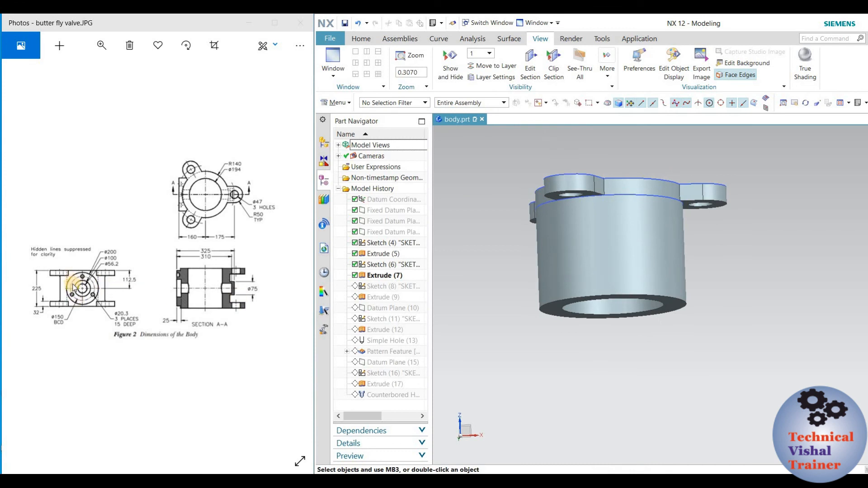
- Advance the model history through Sketch (8) and Extrude (9) to review how the lower lugs are built
{"action": "right_click", "coordinate": [393, 287]}
{"action": "left_click", "coordinate": [438, 342]}
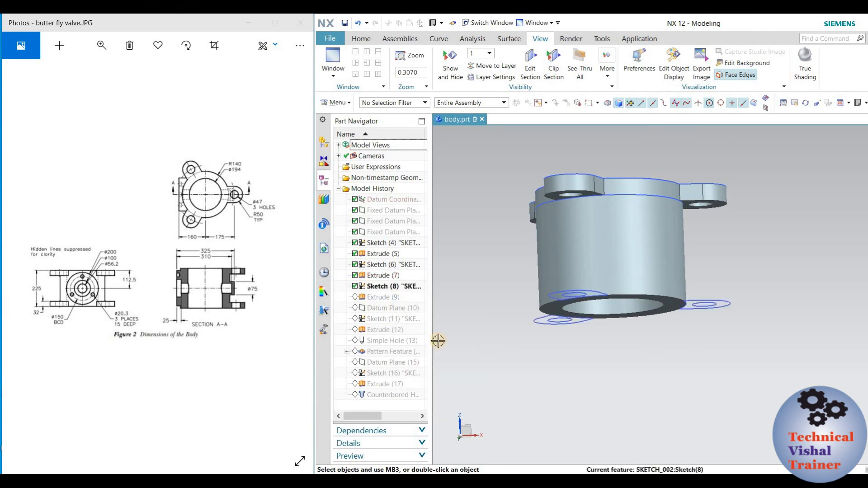
{"action": "middle_click_drag", "start_coordinate": [673, 318], "coordinate": [651, 245]}
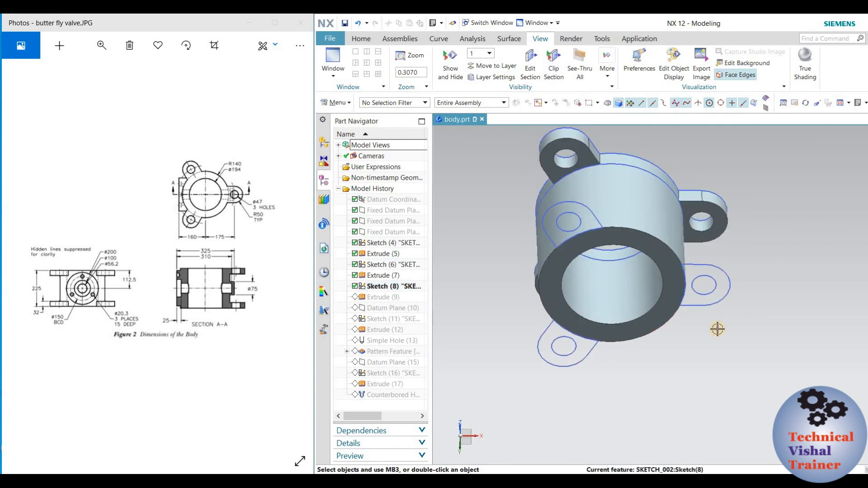
{"action": "right_click", "coordinate": [397, 301]}
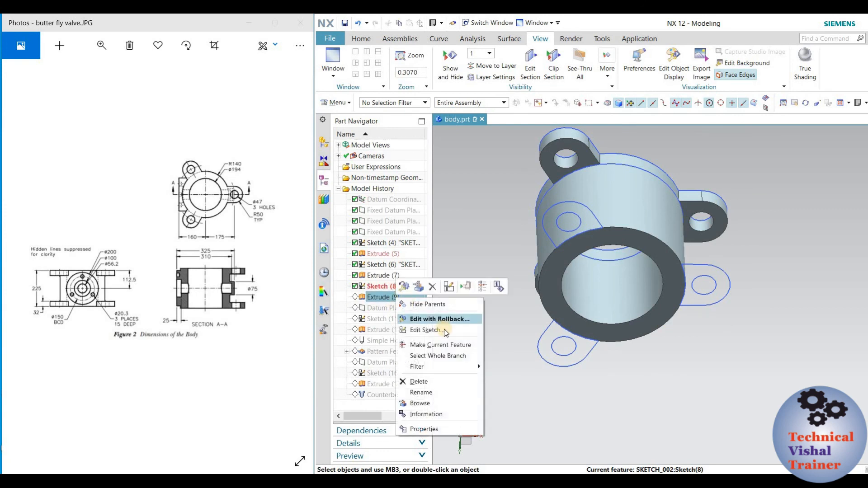
{"action": "left_click", "coordinate": [444, 341]}
{"action": "middle_click_drag", "start_coordinate": [795, 208], "coordinate": [786, 245]}
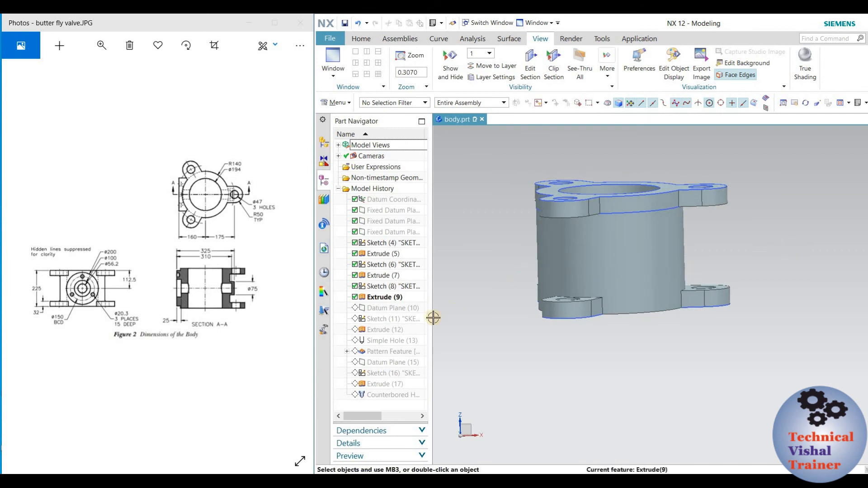
- Advance the history to Datum Plane (10) beside the body, and open the side flange's circle sketch for review before finishing it
{"action": "right_click", "coordinate": [399, 306]}
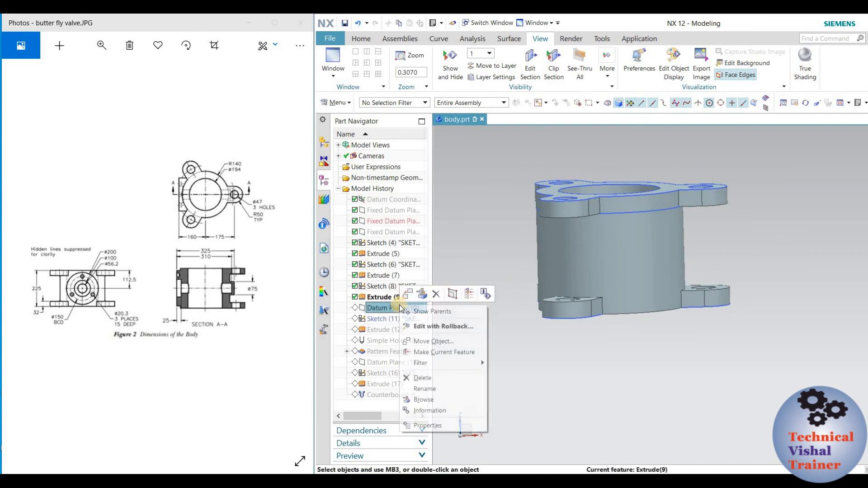
{"action": "left_click", "coordinate": [442, 354]}
{"action": "middle_click_drag", "start_coordinate": [565, 192], "coordinate": [529, 243]}
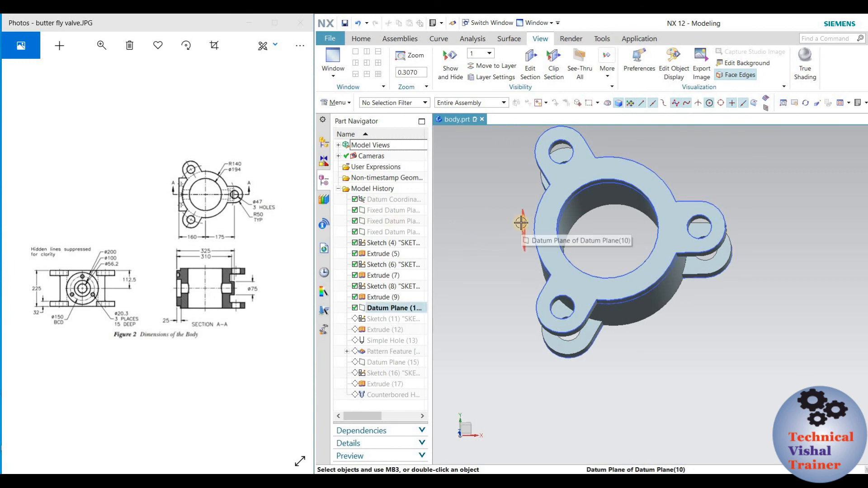
{"action": "right_click", "coordinate": [405, 319]}
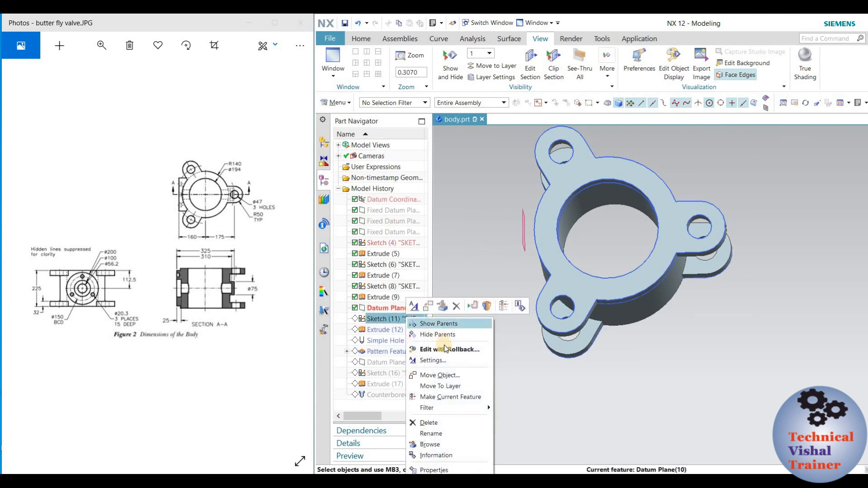
{"action": "left_click", "coordinate": [443, 349]}
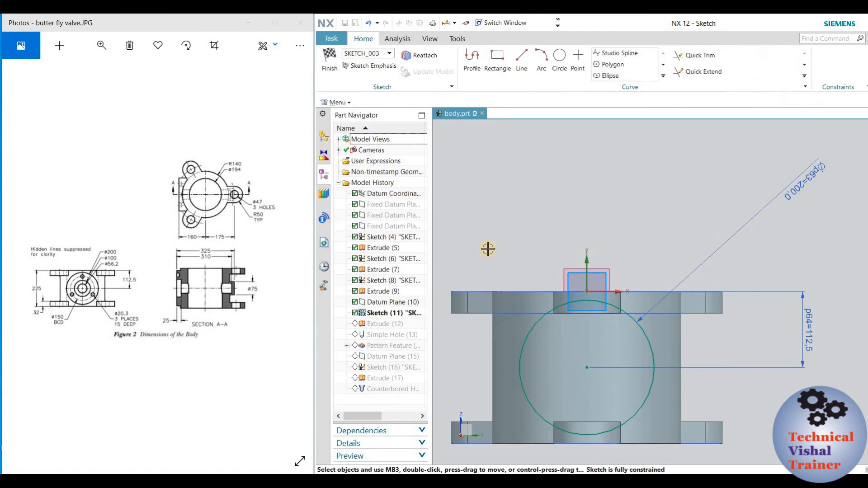
{"action": "left_click", "coordinate": [330, 60]}
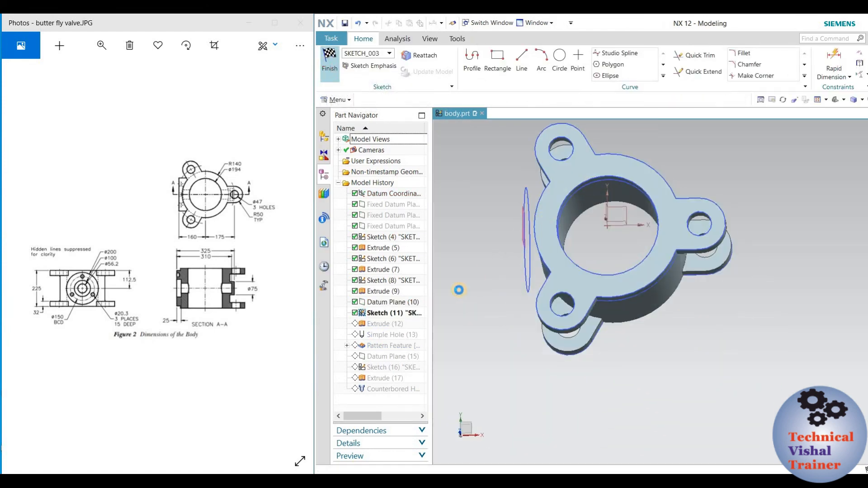
- Make Sketch (11) and Extrude (12) the current feature in turn to review how the side flange is built
{"action": "right_click", "coordinate": [415, 317]}
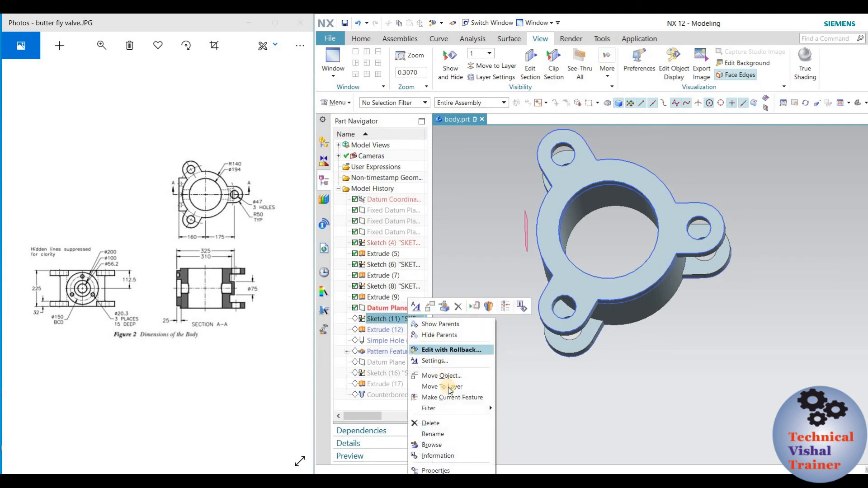
{"action": "left_click", "coordinate": [453, 397]}
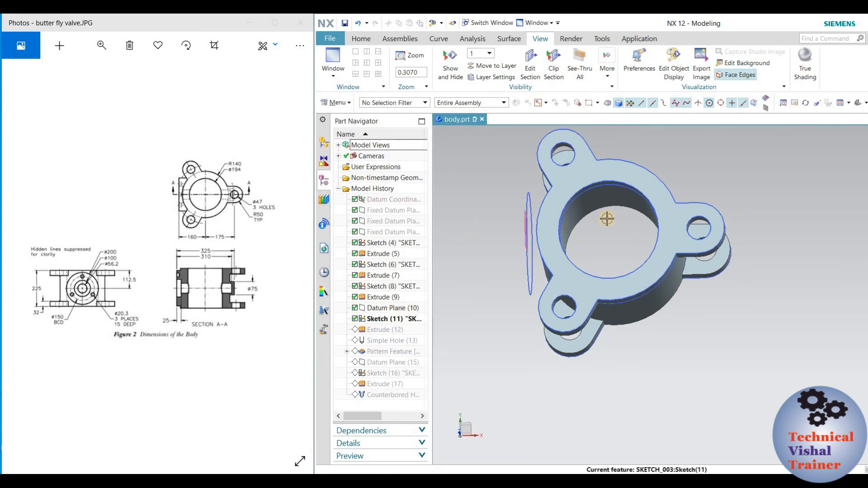
{"action": "mouse_move", "coordinate": [632, 194]}
{"action": "middle_mouse_down"}
{"action": "mouse_move", "coordinate": [634, 167]}
{"action": "mouse_move", "coordinate": [641, 187]}
{"action": "middle_mouse_up"}
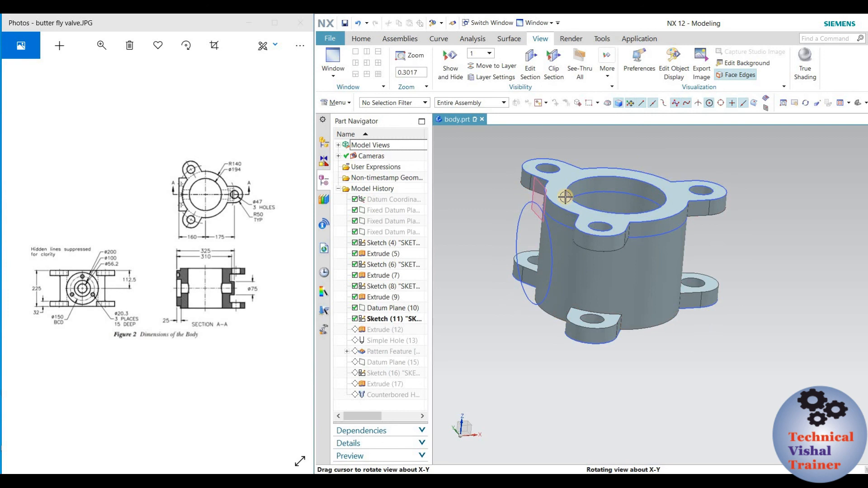
{"action": "right_click", "coordinate": [395, 333]}
{"action": "left_click", "coordinate": [446, 380]}
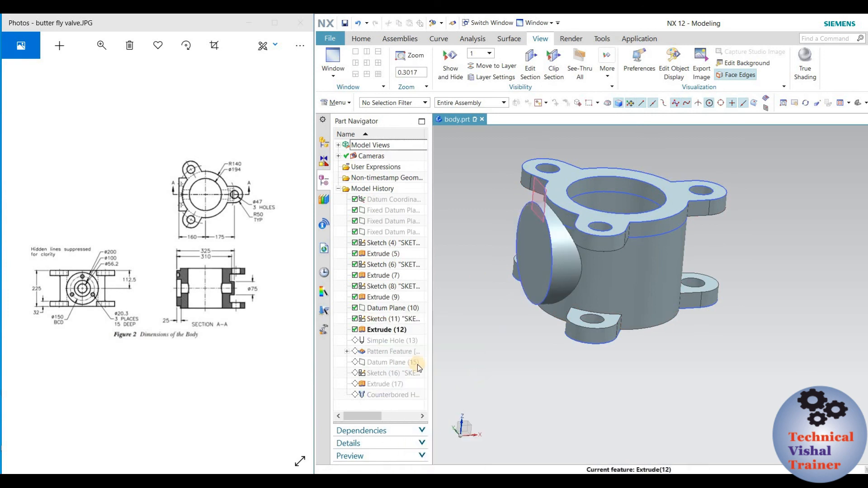
- Review the parameters of Simple Hole (13) on the side flange and make that hole the current feature
{"action": "right_click", "coordinate": [403, 341]}
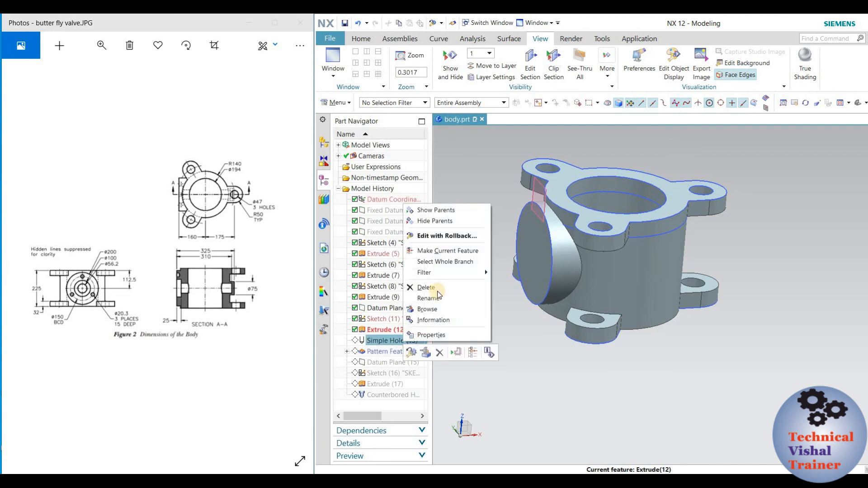
{"action": "left_click", "coordinate": [452, 236]}
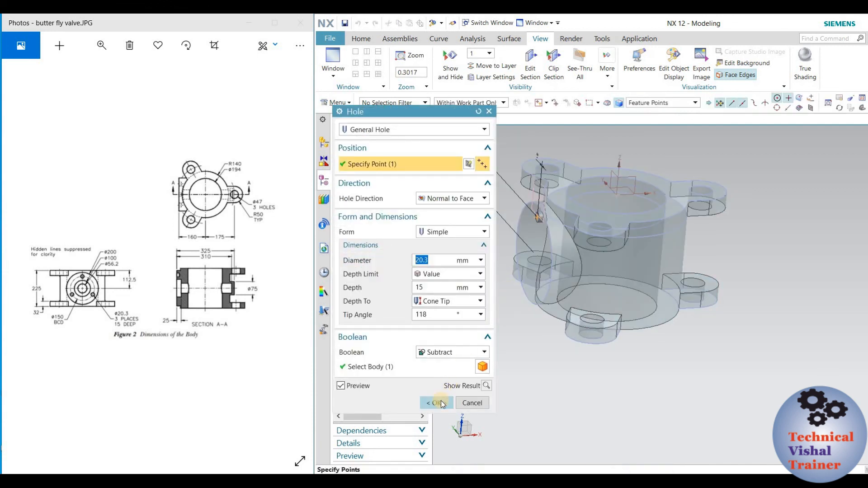
{"action": "left_click", "coordinate": [440, 400]}
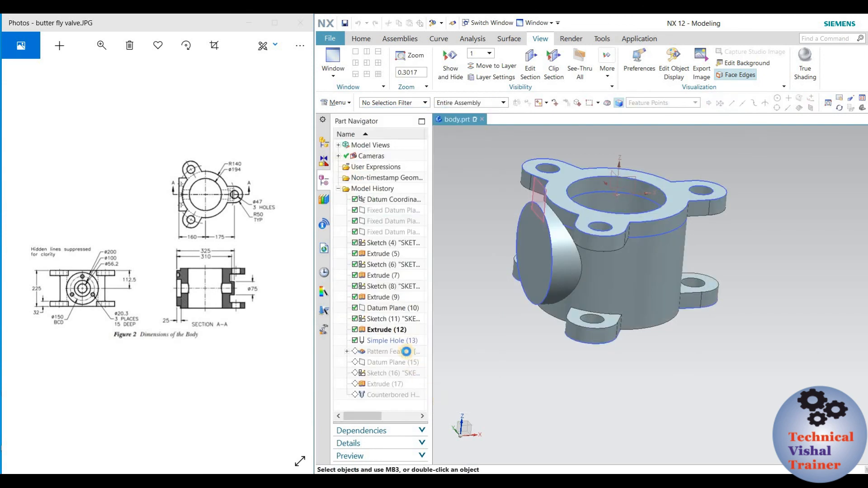
{"action": "right_click", "coordinate": [404, 342]}
{"action": "left_click", "coordinate": [455, 386]}
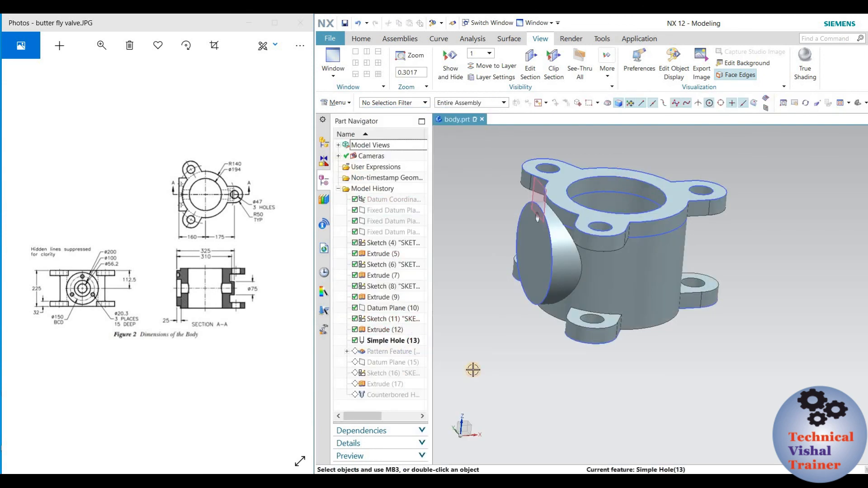
- Advance the model history through the circular Pattern Feature (14) on the side flange and Datum Plane (15) to review them
{"action": "right_click", "coordinate": [411, 352]}
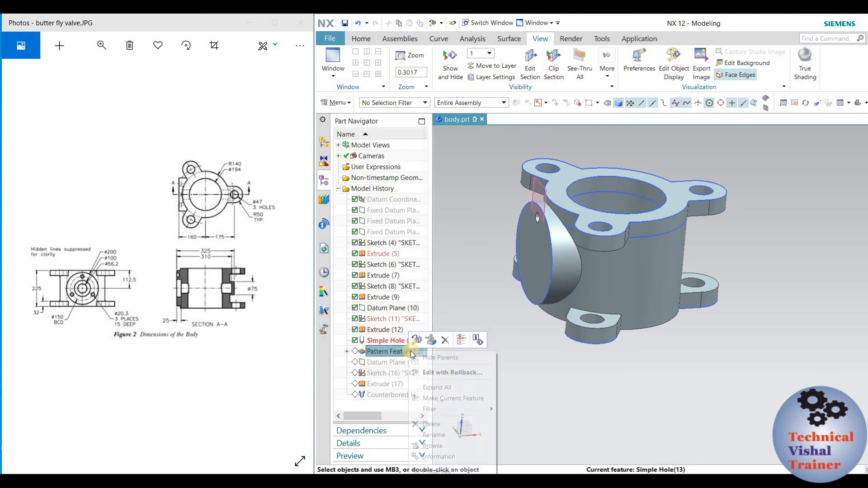
{"action": "left_click", "coordinate": [451, 398]}
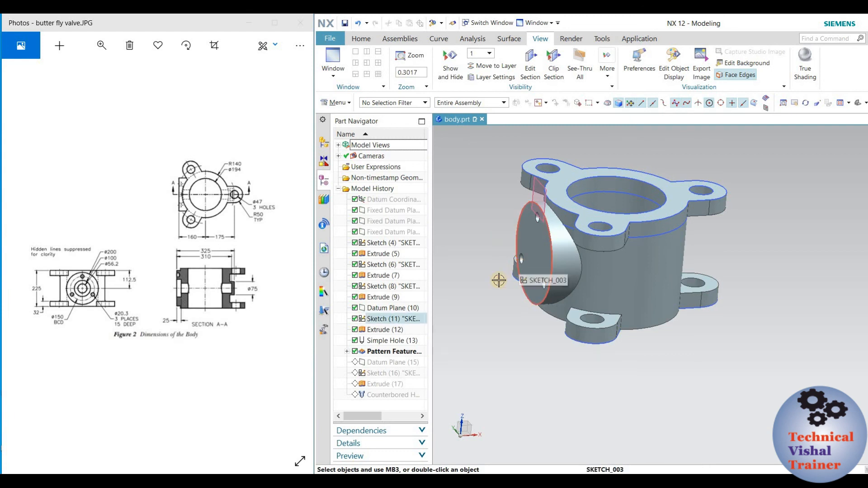
{"action": "middle_click_drag", "start_coordinate": [518, 338], "coordinate": [452, 357]}
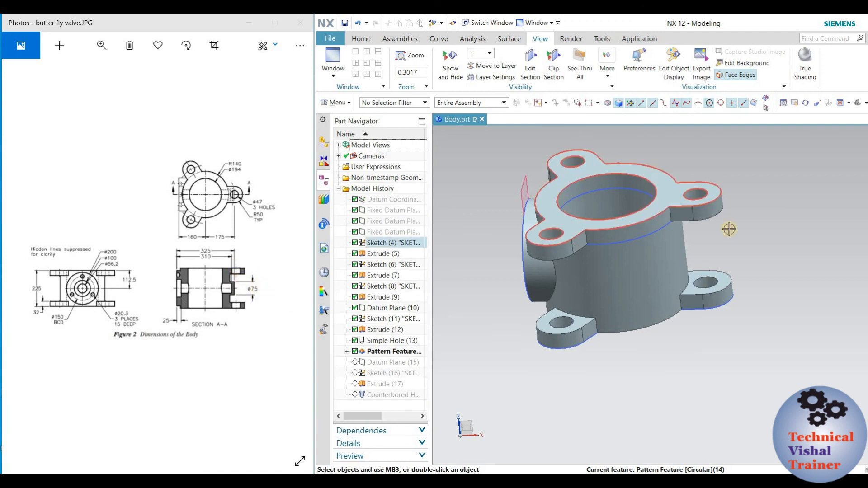
{"action": "right_click", "coordinate": [390, 365]}
{"action": "left_click", "coordinate": [431, 287]}
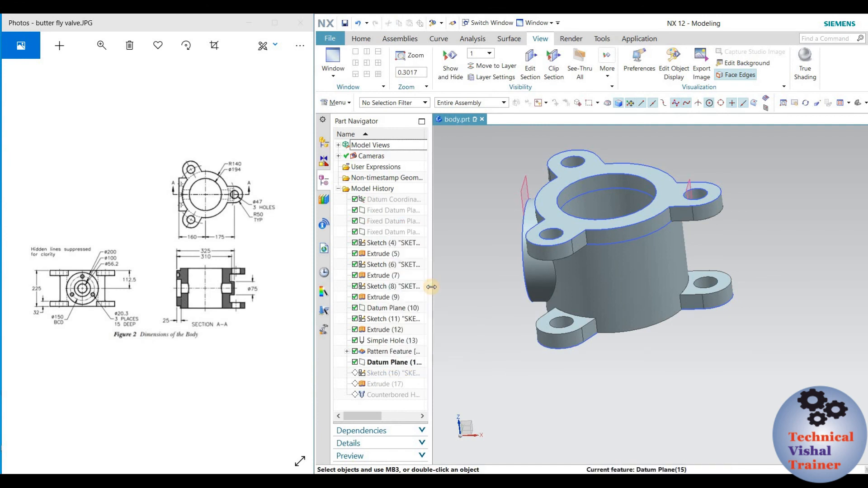
- Make Sketch (16) and Extrude (17) the current feature in turn to review how the small side boss is built
{"action": "right_click", "coordinate": [398, 374]}
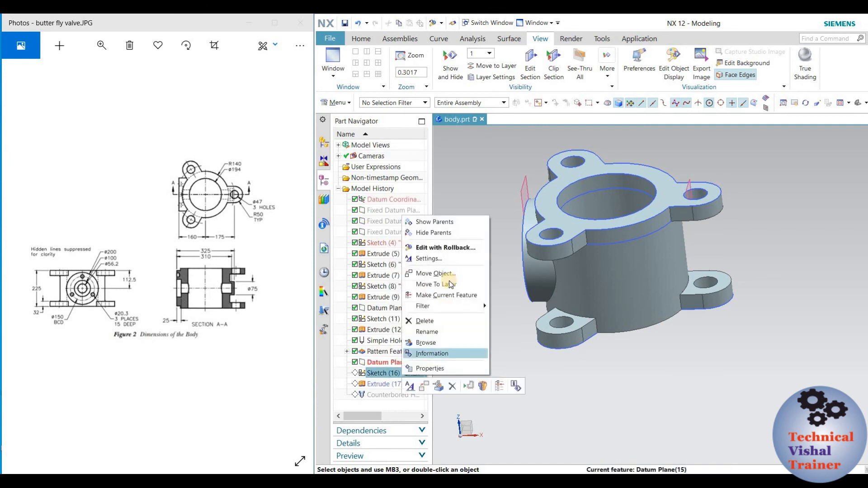
{"action": "left_click", "coordinate": [452, 296]}
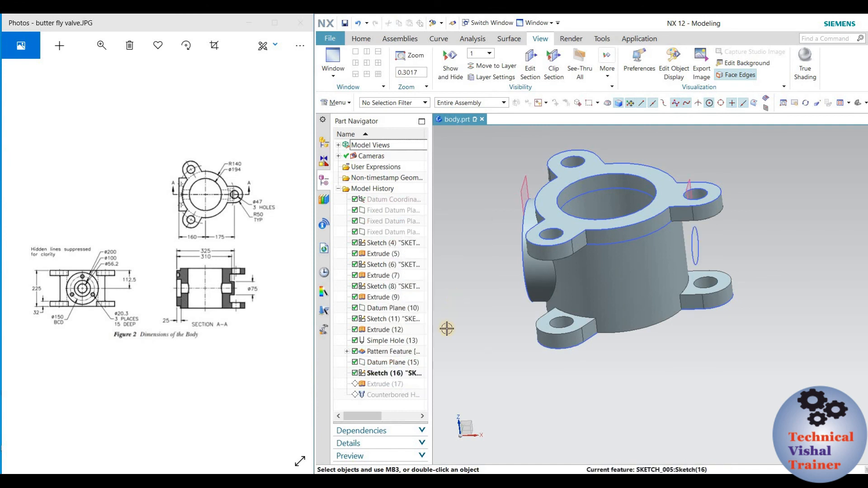
{"action": "right_click", "coordinate": [394, 384]}
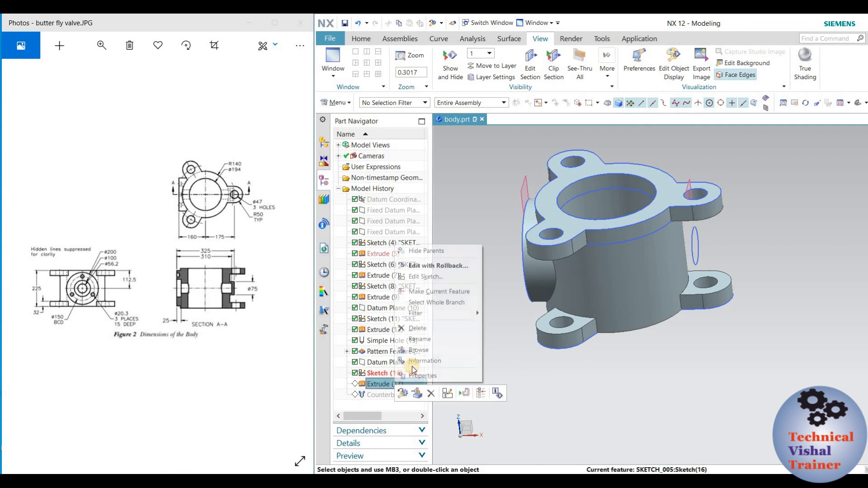
{"action": "left_click", "coordinate": [440, 292]}
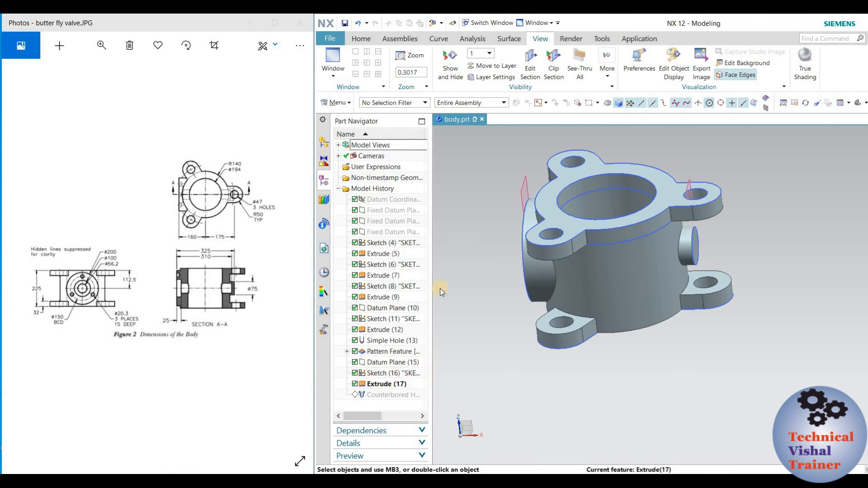
- Open the counterbored hole for editing, cancel without changes, and inspect the side flange and the opposite boss
{"action": "right_click", "coordinate": [381, 395]}
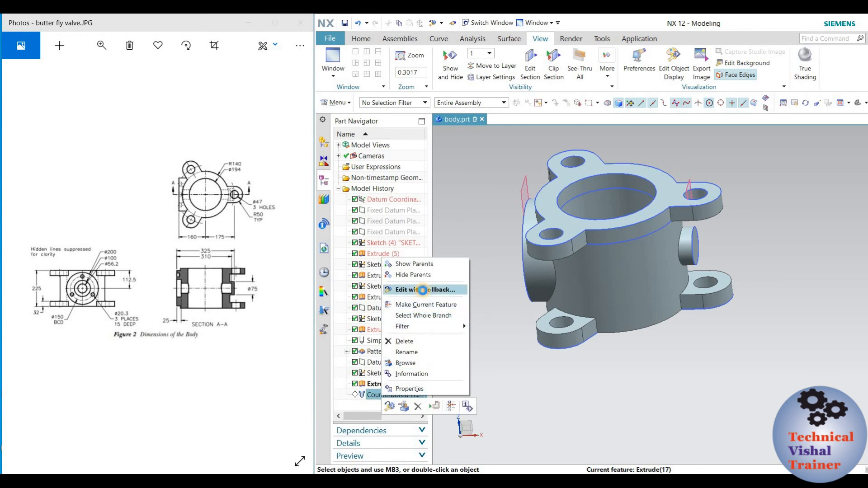
{"action": "left_click", "coordinate": [423, 291]}
{"action": "key", "text": "Escape"}
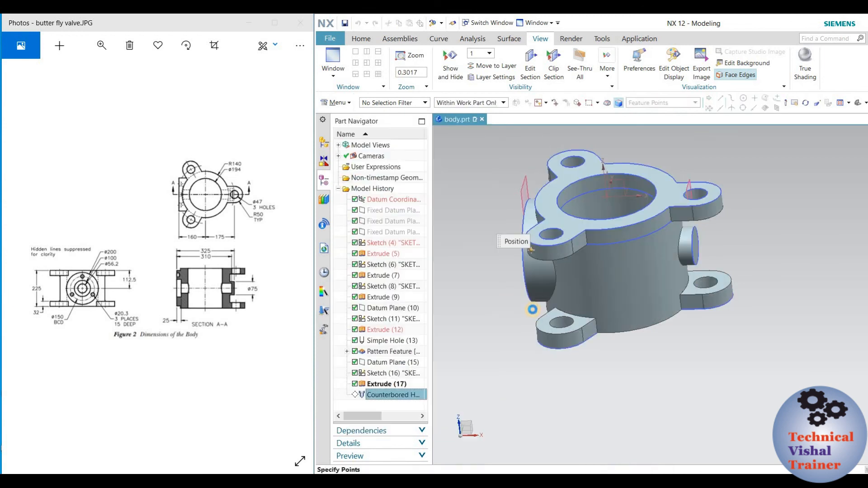
{"action": "mouse_move", "coordinate": [506, 307]}
{"action": "middle_mouse_down"}
{"action": "mouse_move", "coordinate": [514, 309]}
{"action": "mouse_move", "coordinate": [488, 300]}
{"action": "mouse_move", "coordinate": [497, 312]}
{"action": "middle_mouse_up"}
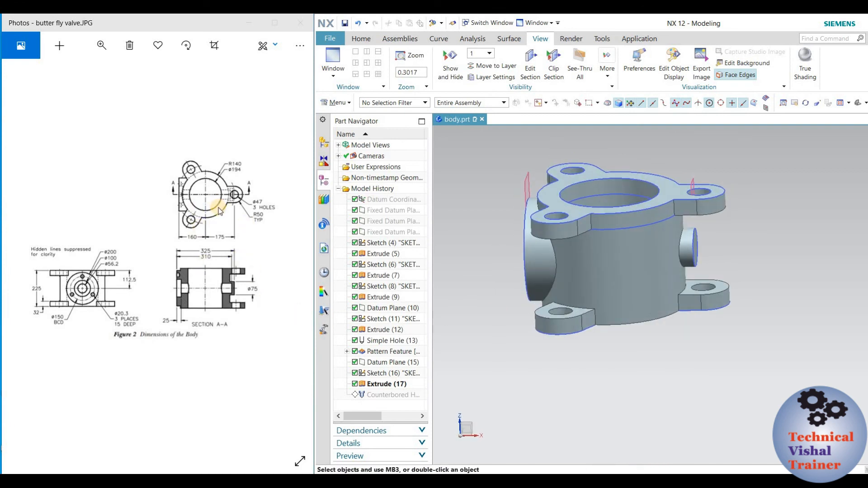
{"action": "mouse_move", "coordinate": [504, 349]}
{"action": "middle_mouse_down"}
{"action": "mouse_move", "coordinate": [533, 375]}
{"action": "mouse_move", "coordinate": [500, 349]}
{"action": "mouse_move", "coordinate": [520, 350]}
{"action": "mouse_move", "coordinate": [515, 358]}
{"action": "middle_mouse_up"}
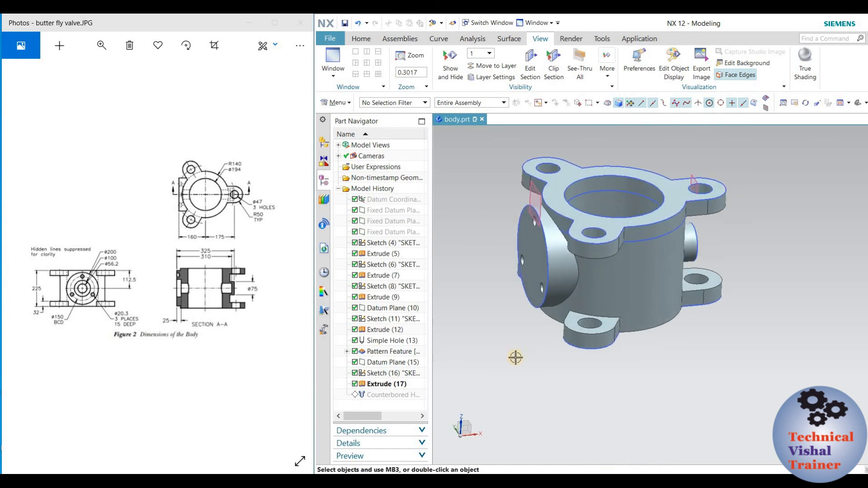
- Make the counterbored hole the current feature to bring the model history to its last feature
{"action": "right_click", "coordinate": [366, 393]}
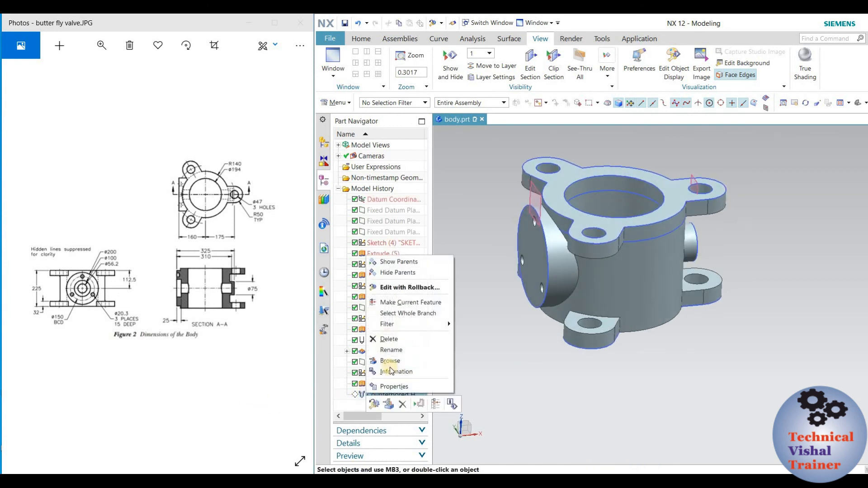
{"action": "left_click", "coordinate": [410, 305]}
{"action": "mouse_move", "coordinate": [500, 382]}
{"action": "middle_mouse_down"}
{"action": "mouse_move", "coordinate": [510, 394]}
{"action": "mouse_move", "coordinate": [510, 381]}
{"action": "middle_mouse_up"}
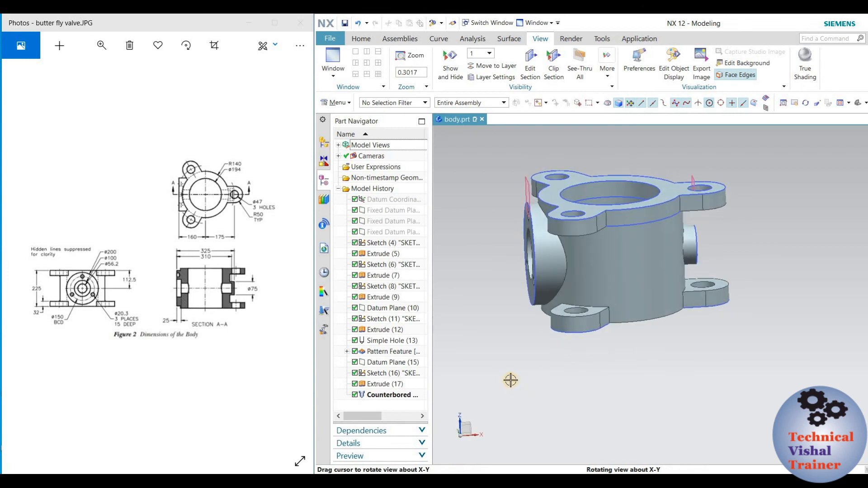
- Section the body with one Y plane at 0 offset to compare the bores with Section A-A of the drawing
{"action": "left_click", "coordinate": [530, 67]}
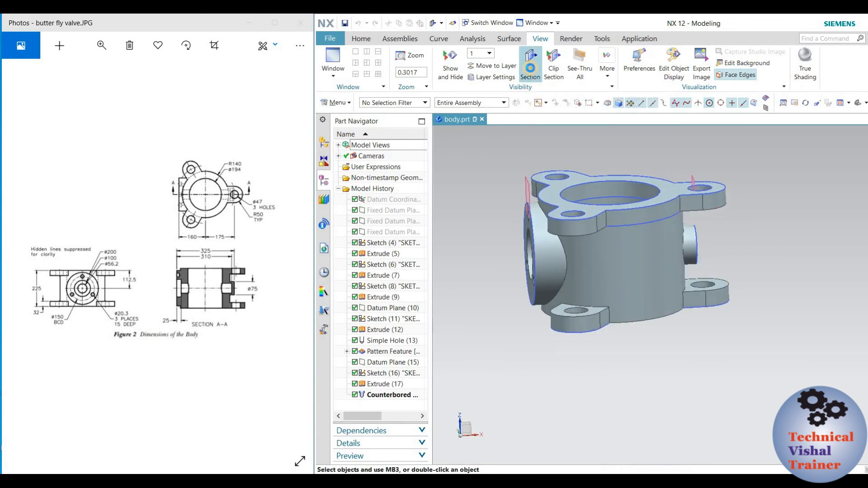
{"action": "middle_click_drag", "start_coordinate": [607, 375], "coordinate": [603, 358]}
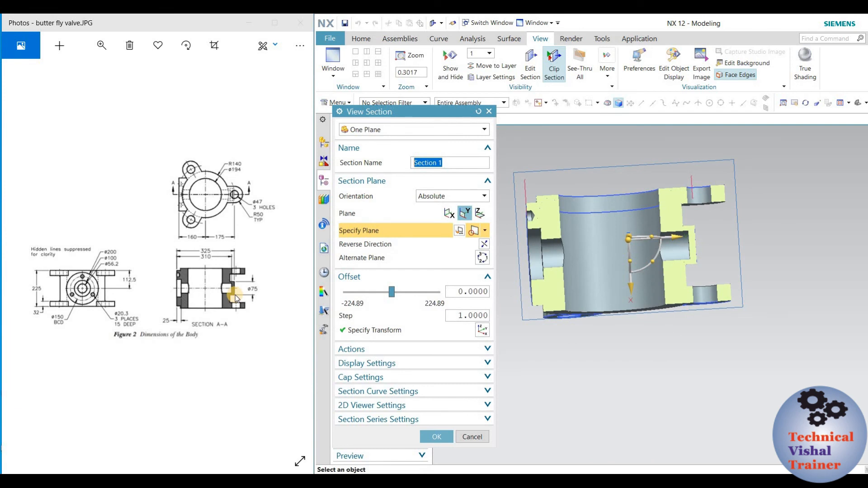
{"action": "mouse_move", "coordinate": [639, 363]}
{"action": "middle_mouse_down"}
{"action": "mouse_move", "coordinate": [638, 378]}
{"action": "mouse_move", "coordinate": [633, 372]}
{"action": "middle_mouse_up"}
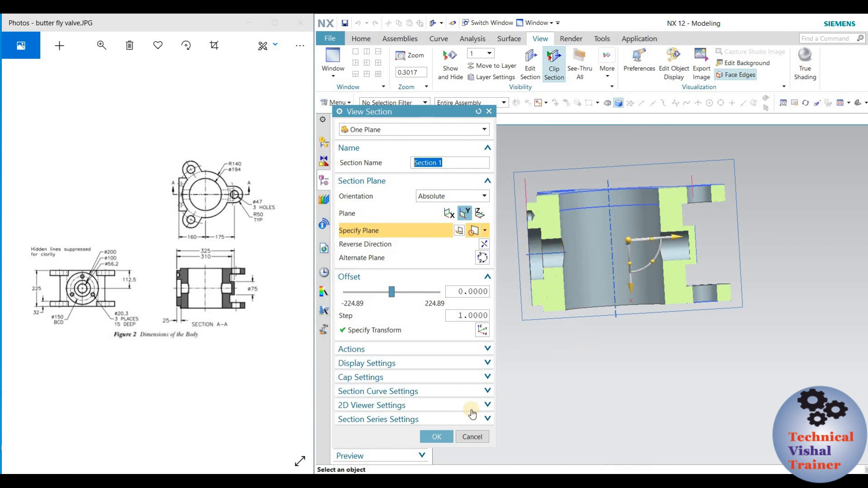
{"action": "left_click", "coordinate": [438, 436]}
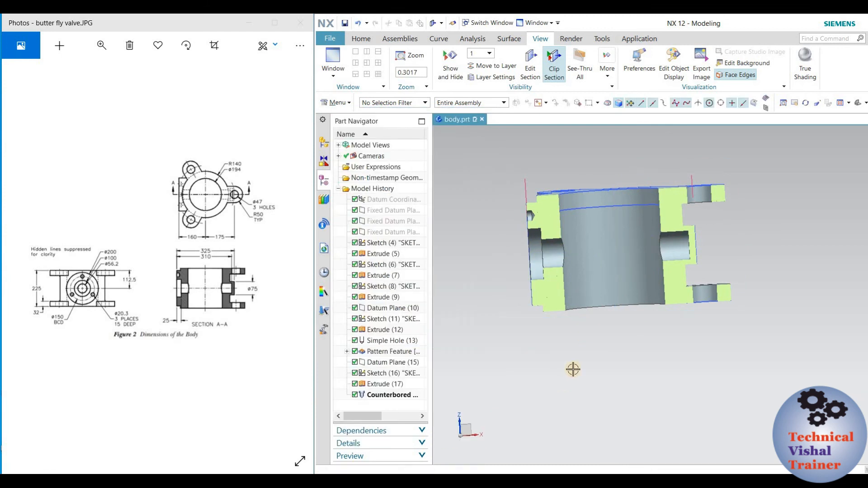
- Reopen the section settings and cancel them, turn off section clipping, and inspect the whole body from the side flange
{"action": "left_click", "coordinate": [532, 70]}
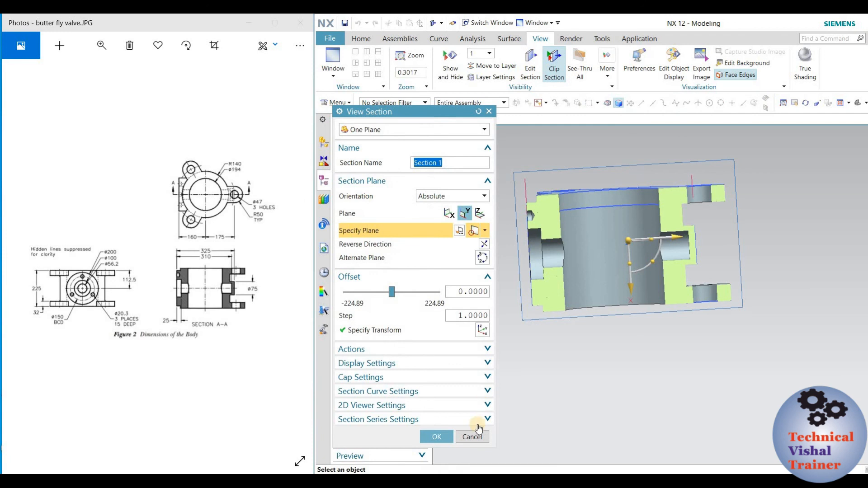
{"action": "left_click", "coordinate": [472, 436]}
{"action": "left_click", "coordinate": [554, 68]}
{"action": "mouse_move", "coordinate": [621, 174]}
{"action": "middle_mouse_down"}
{"action": "mouse_move", "coordinate": [630, 190]}
{"action": "mouse_move", "coordinate": [628, 219]}
{"action": "mouse_move", "coordinate": [620, 215]}
{"action": "mouse_move", "coordinate": [628, 208]}
{"action": "mouse_move", "coordinate": [616, 211]}
{"action": "mouse_move", "coordinate": [630, 184]}
{"action": "mouse_move", "coordinate": [625, 196]}
{"action": "mouse_move", "coordinate": [601, 185]}
{"action": "mouse_move", "coordinate": [604, 178]}
{"action": "middle_mouse_up"}
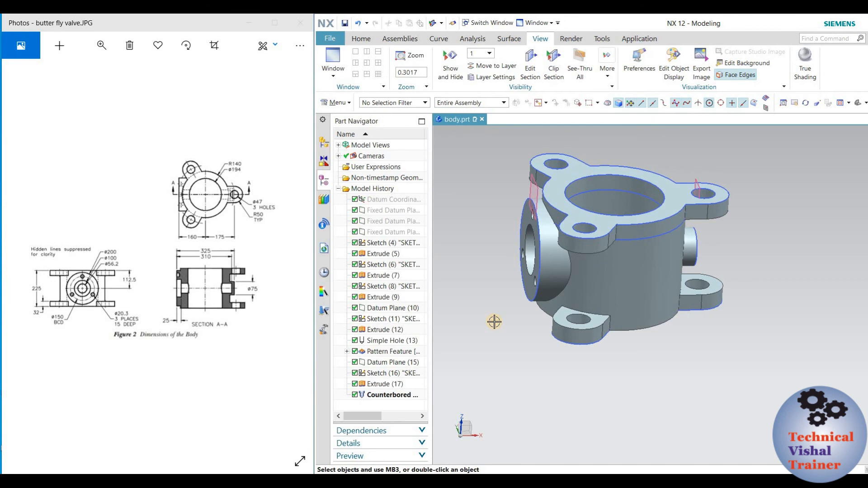
{"action": "middle_click_drag", "start_coordinate": [491, 320], "coordinate": [499, 318]}
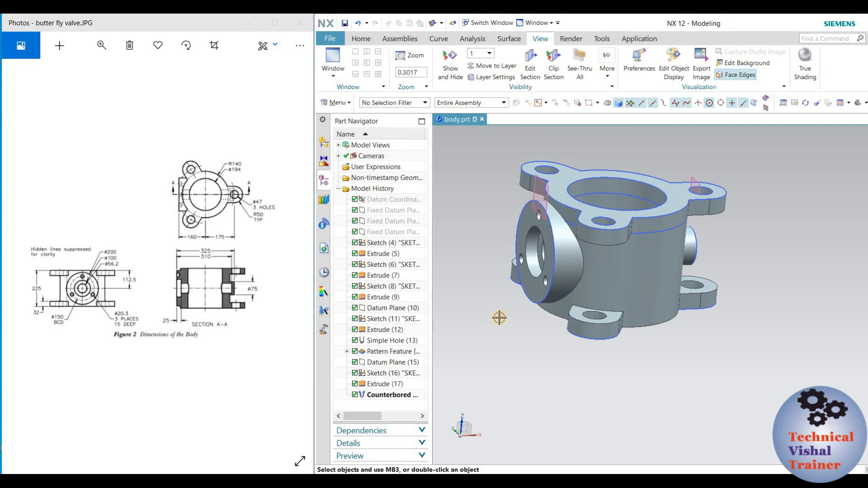